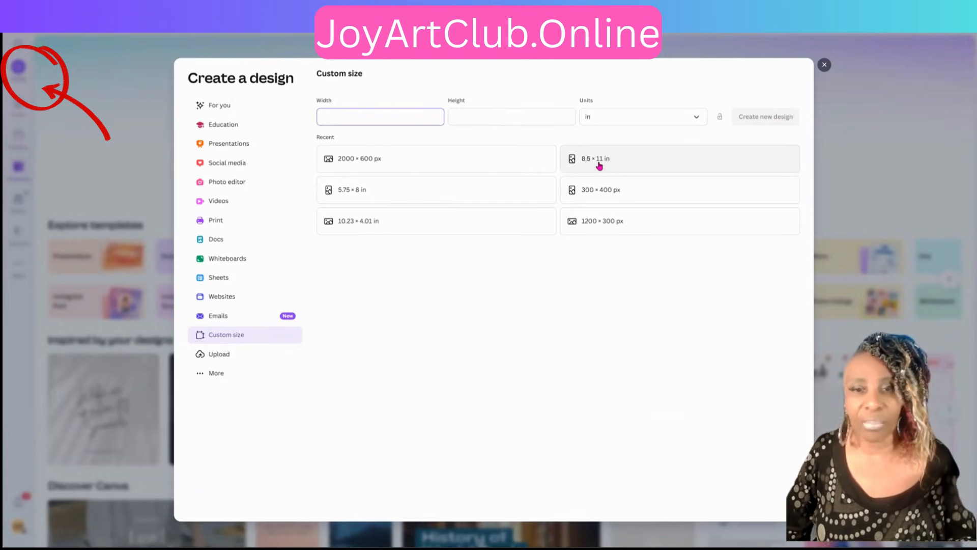
Step: Create a custom 8.5 × 11 in design and search the photo library for "pink floral background"
click(600, 165)
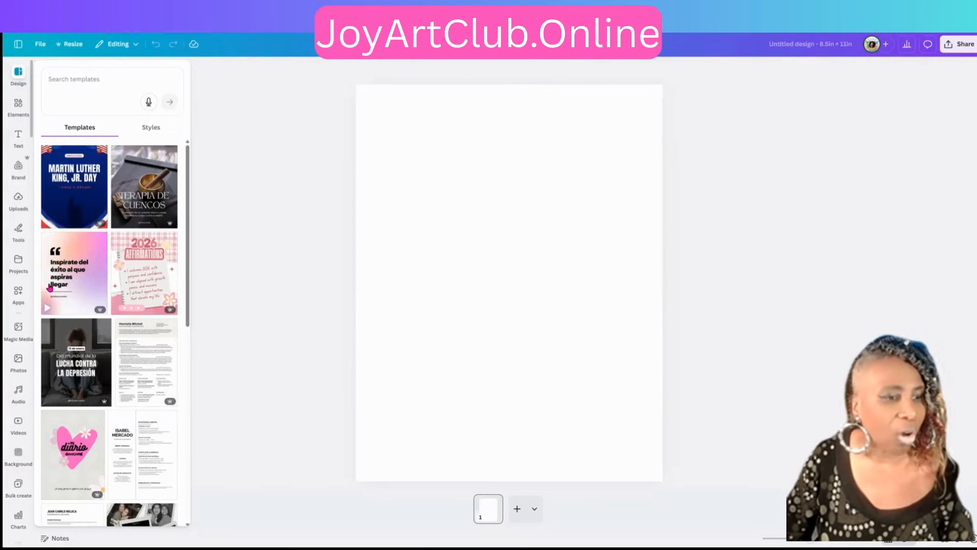
click(18, 362)
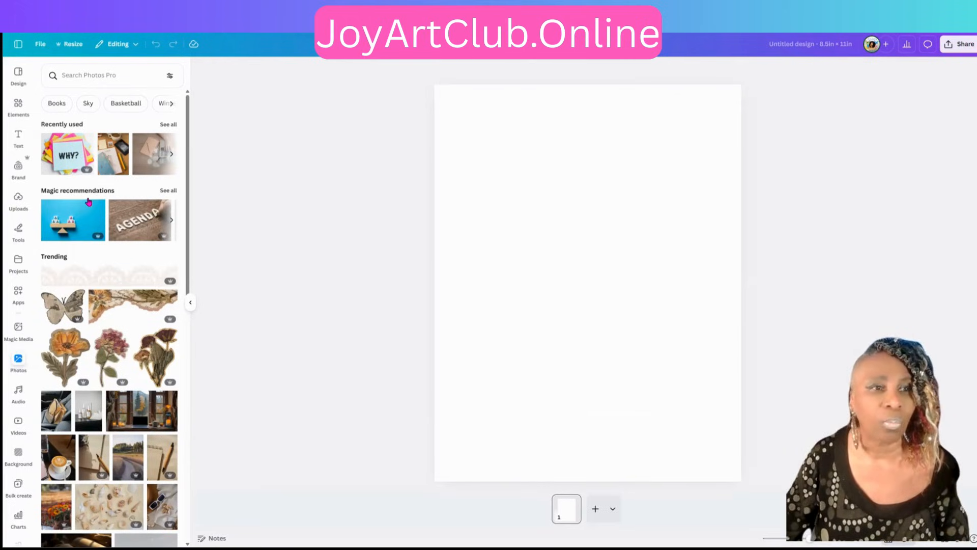
click(566, 257)
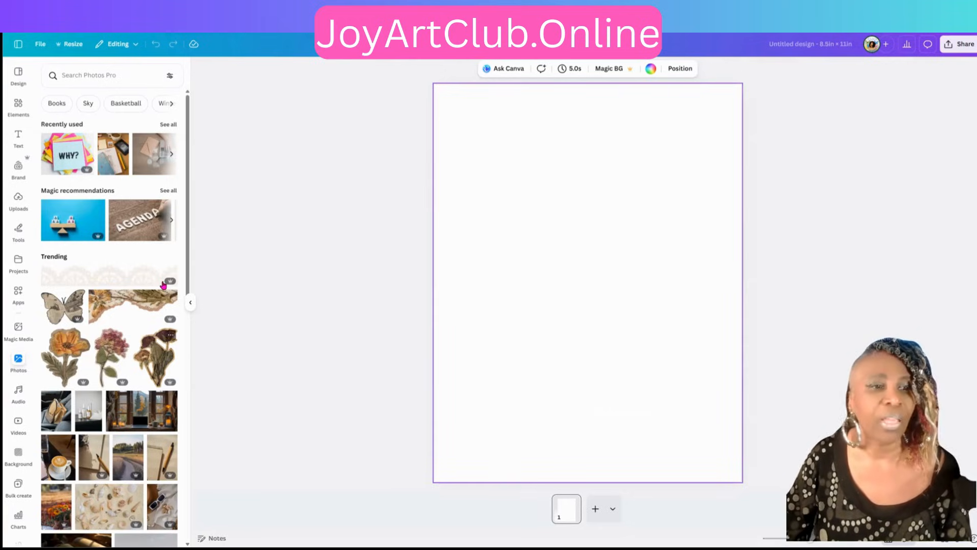
click(68, 76)
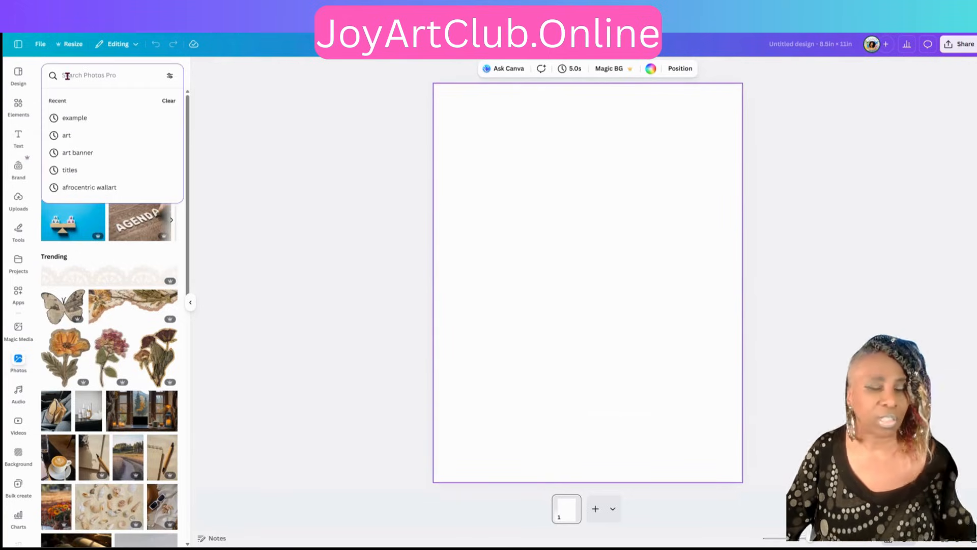
text(floral)
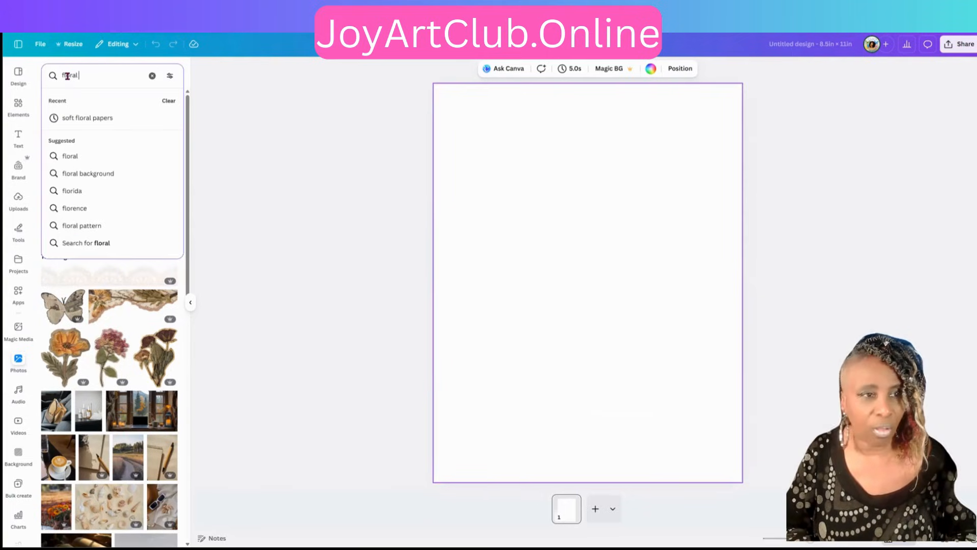
text( background)
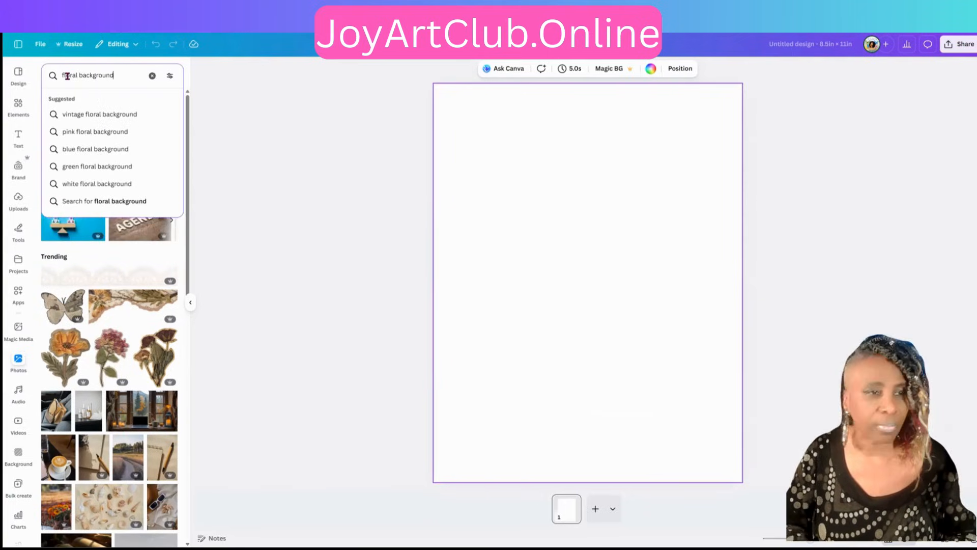
click(86, 137)
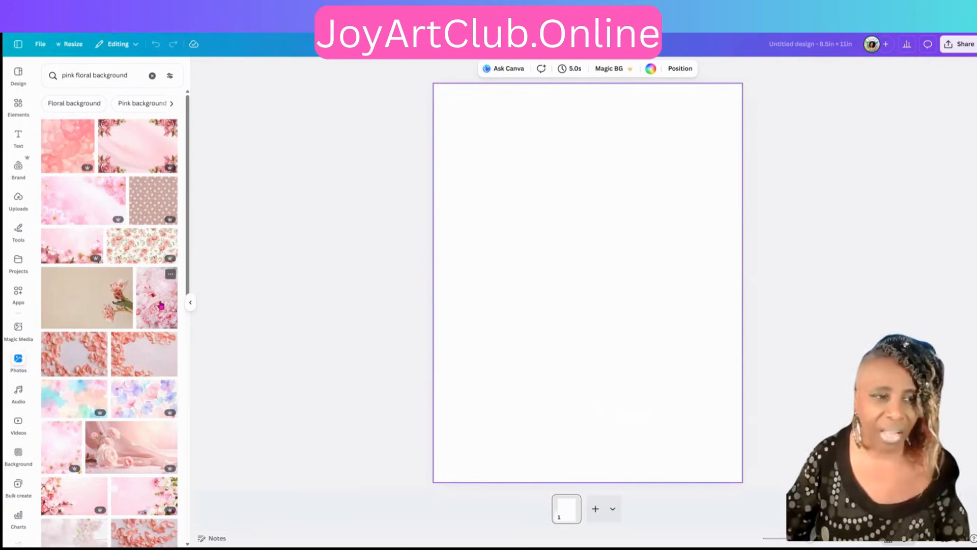
Step: Add the pale pink blossom photo with flowers in opposite corners and set it as the page background
click(73, 209)
drag(552, 314, 541, 286)
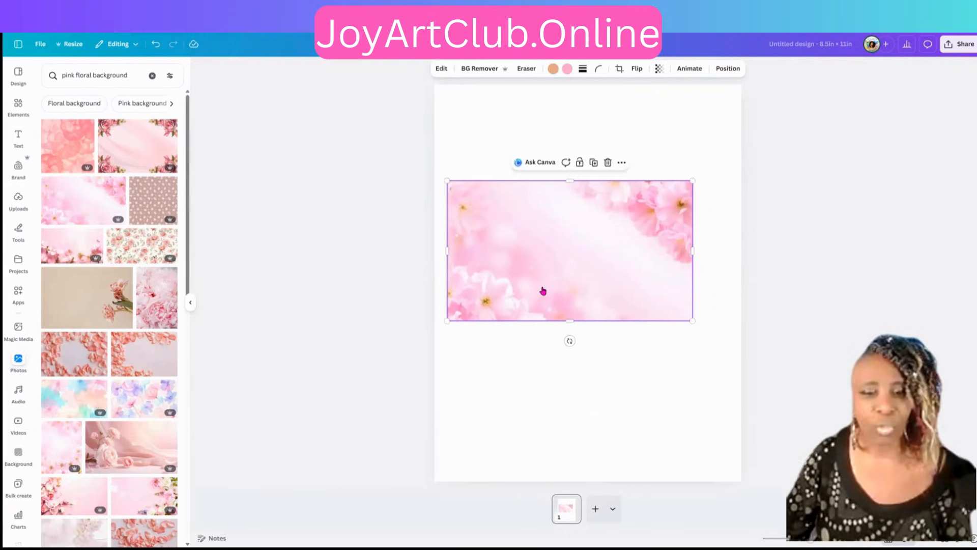
right_click(543, 291)
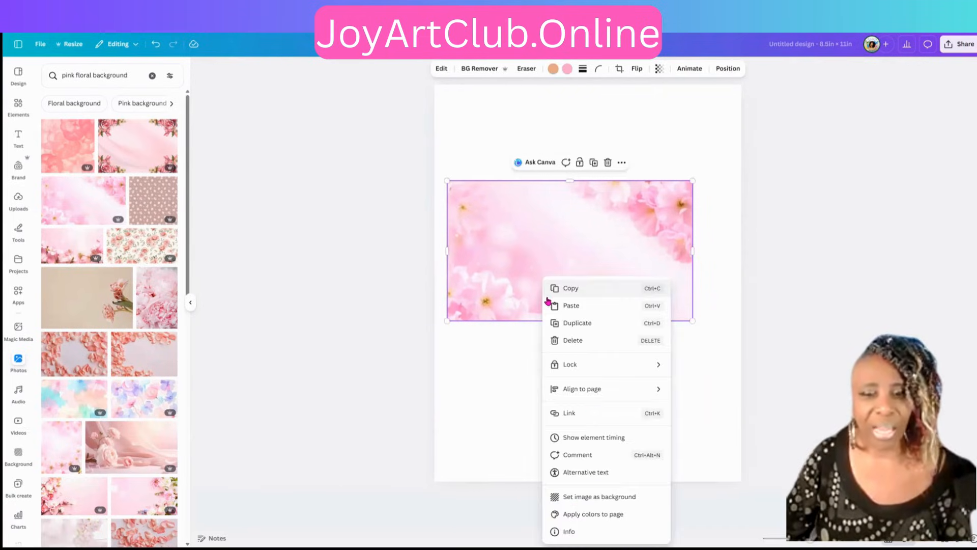
click(594, 497)
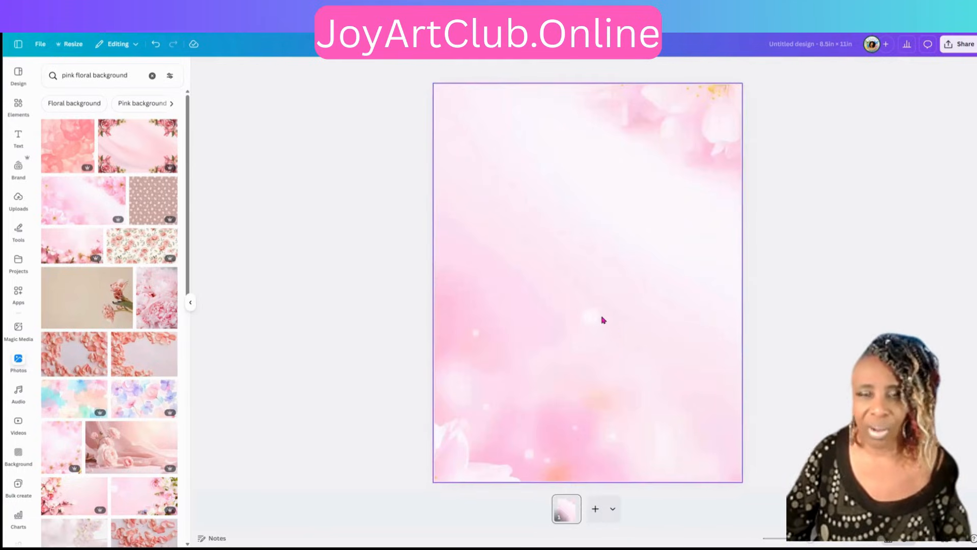
click(585, 295)
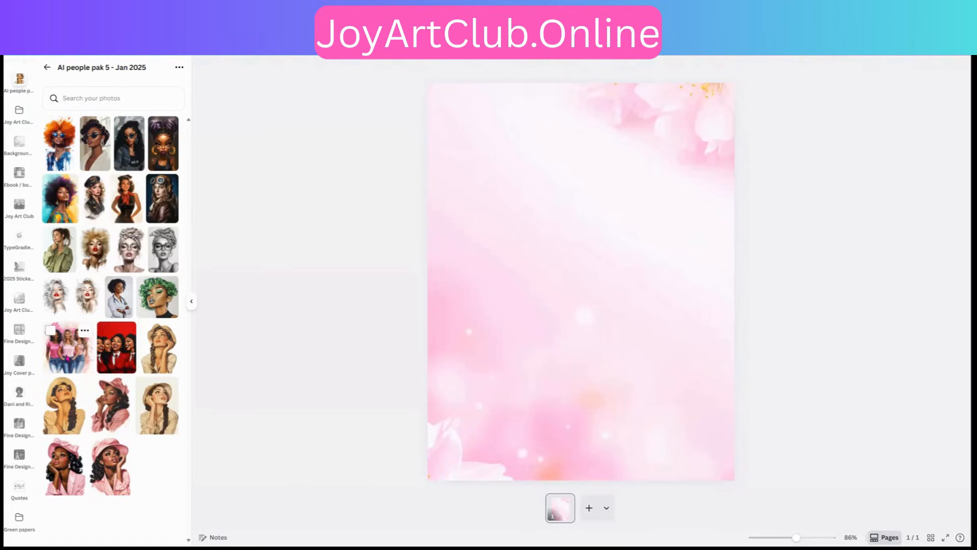
Step: Add the picture of three women in pink tops and jeans from the people folder and enlarge it on the page
click(67, 358)
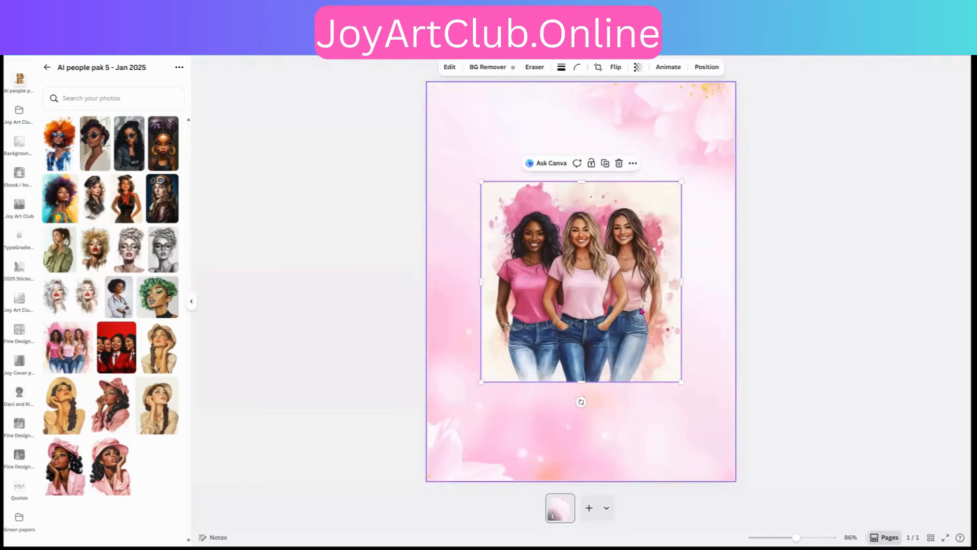
drag(583, 321, 550, 285)
drag(645, 346, 706, 406)
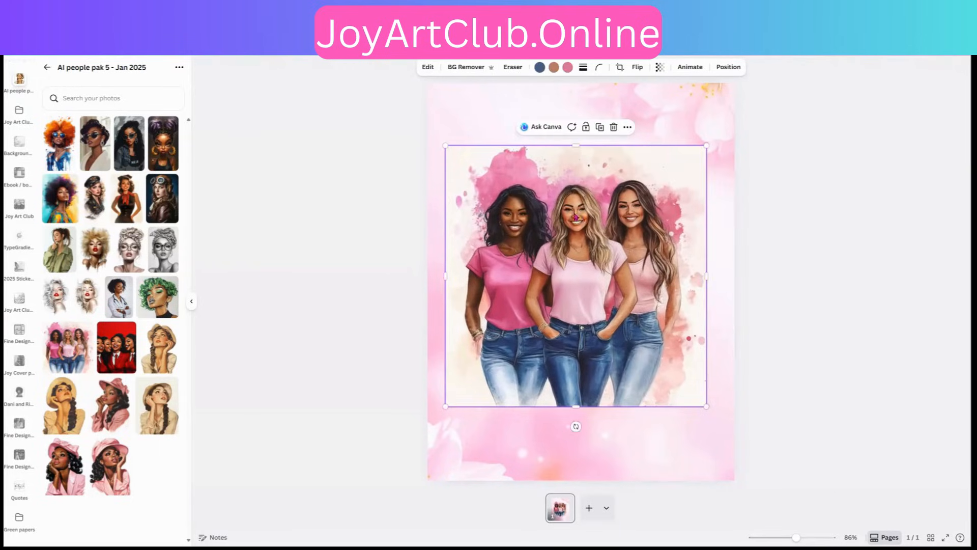
Step: Remove the background from the three women picture and move it down to the page's bottom edge
click(462, 69)
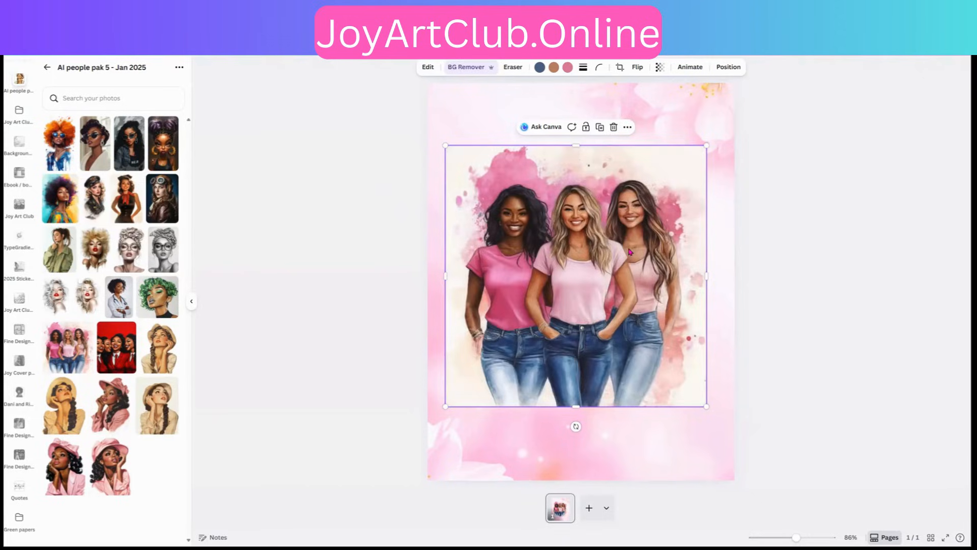
mouse_move(499, 269)
mouse_down()
mouse_move(491, 256)
mouse_move(497, 273)
mouse_up()
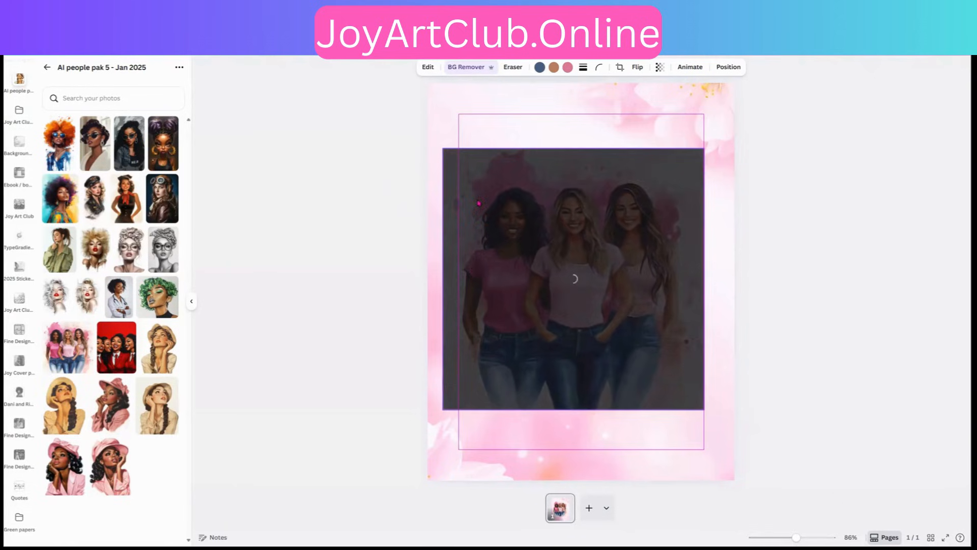
drag(618, 320, 614, 379)
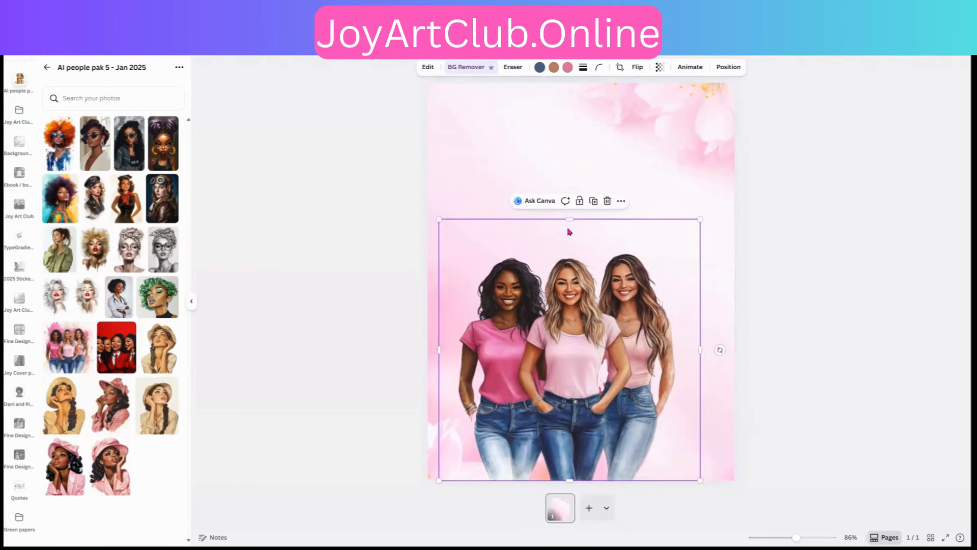
Step: Enlarge the three women to nearly fill the page width, raise them above the bottom edge, and crop the picture's sides to the page edges
drag(570, 219, 807, 128)
drag(645, 297, 601, 295)
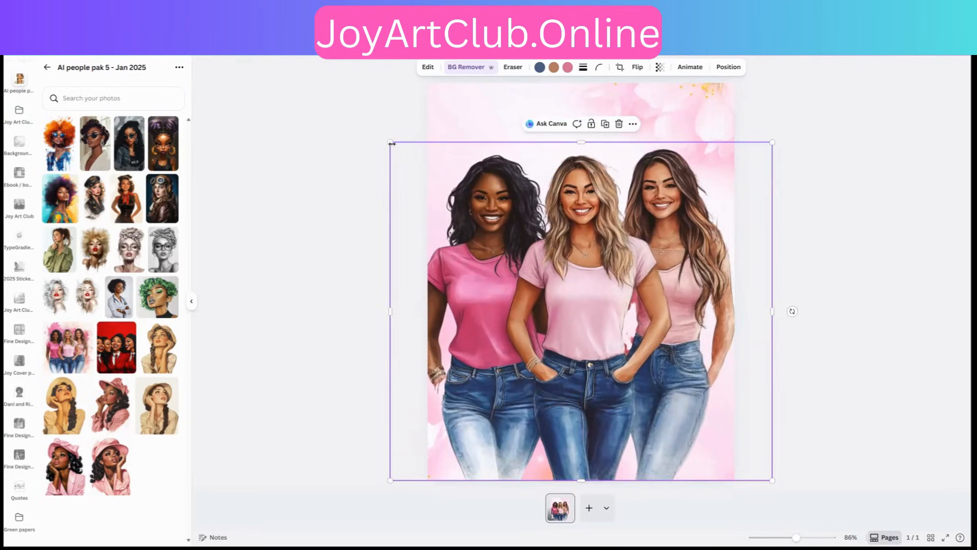
drag(411, 157, 412, 162)
drag(772, 161, 748, 182)
drag(611, 248, 607, 239)
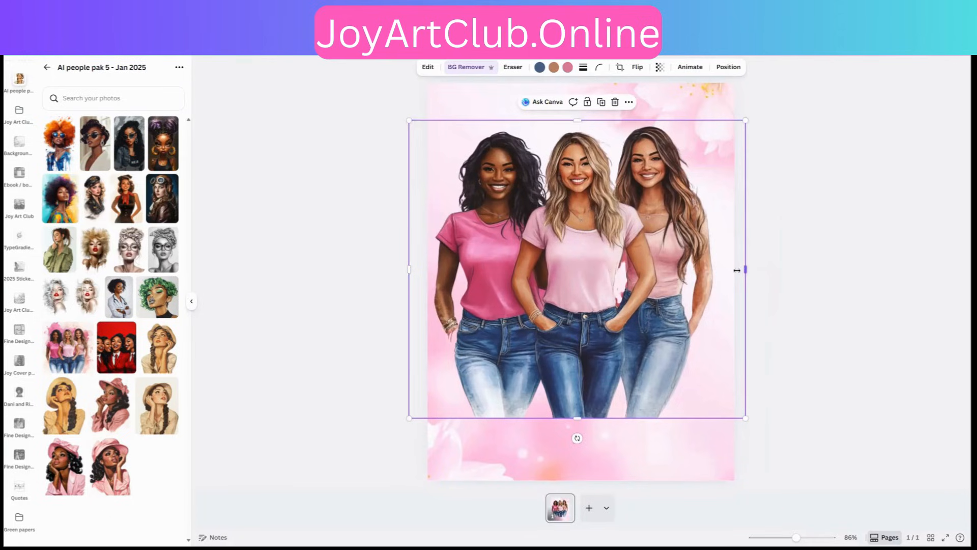
drag(737, 270, 735, 270)
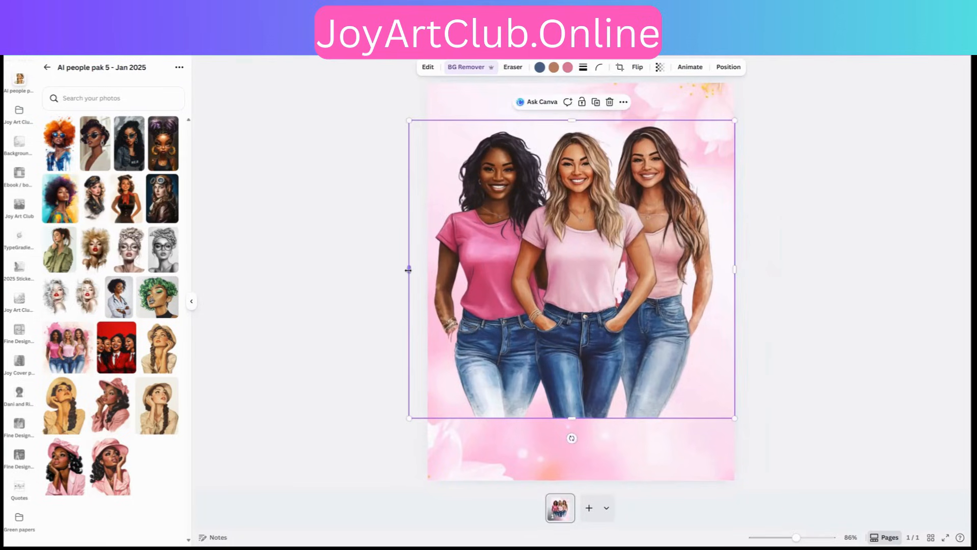
drag(408, 270, 428, 270)
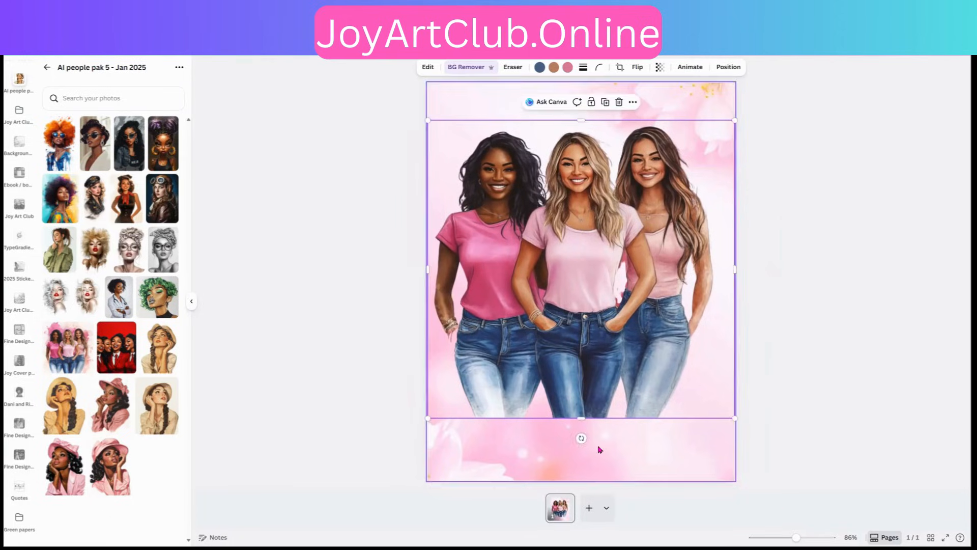
Step: Add a text box and place it just below the three women
click(602, 445)
key(t)
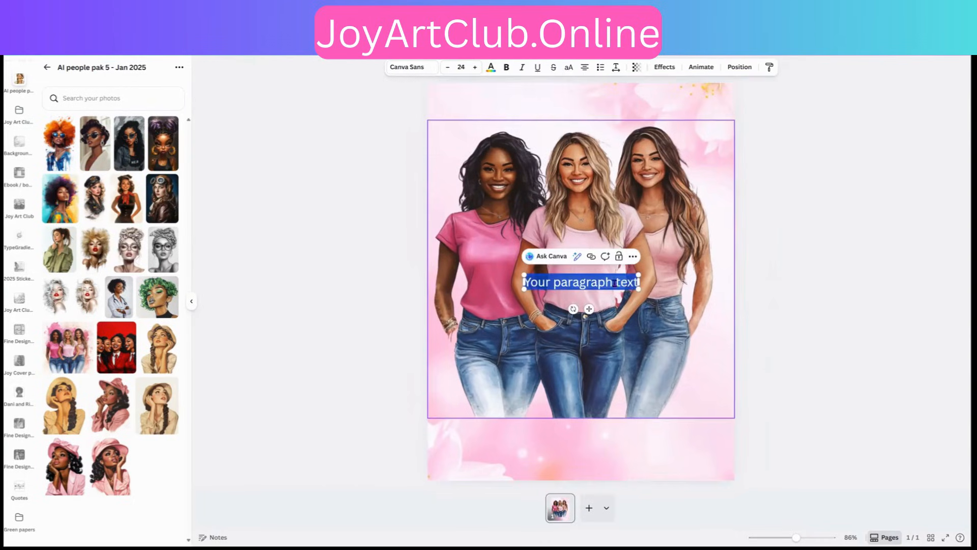
drag(589, 309, 578, 429)
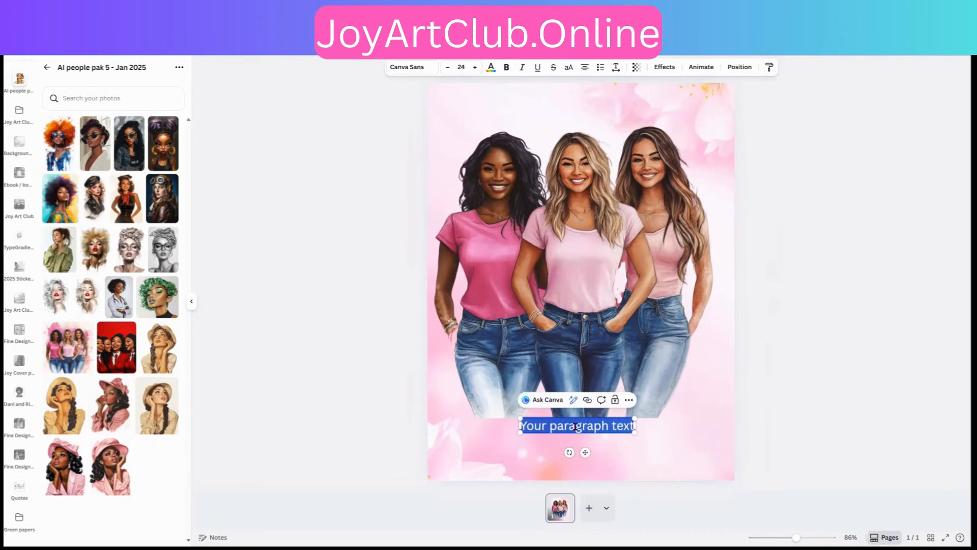
Step: Replace the placeholder text with "Every Girl's Planner" and move it above the women's heads, centred on the page
triple_click(575, 426)
double_click(575, 426)
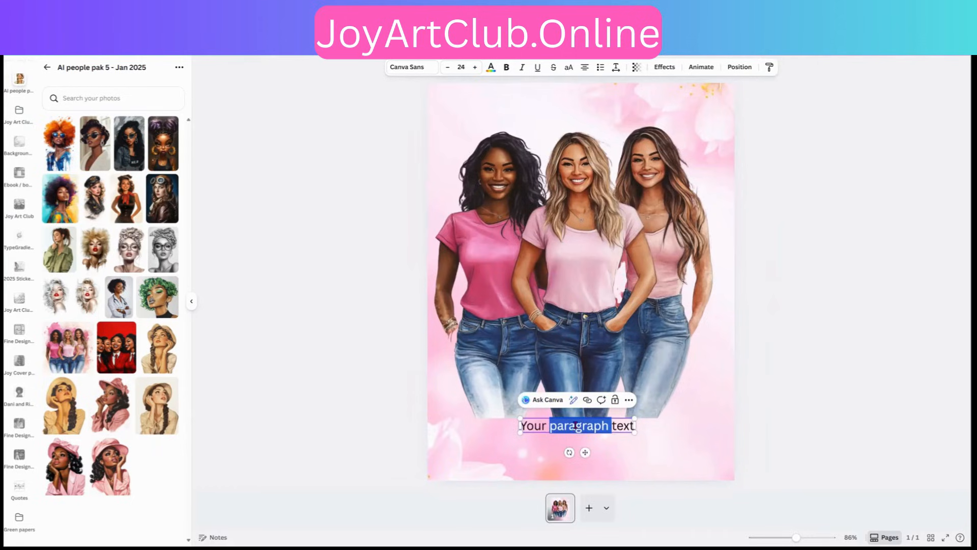
triple_click(575, 425)
text(Eve)
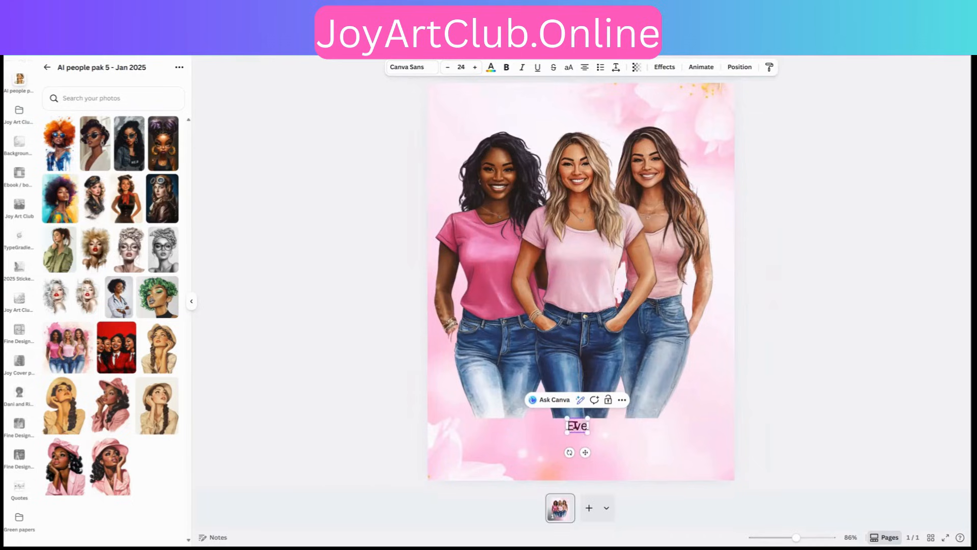
text(ry Girk)
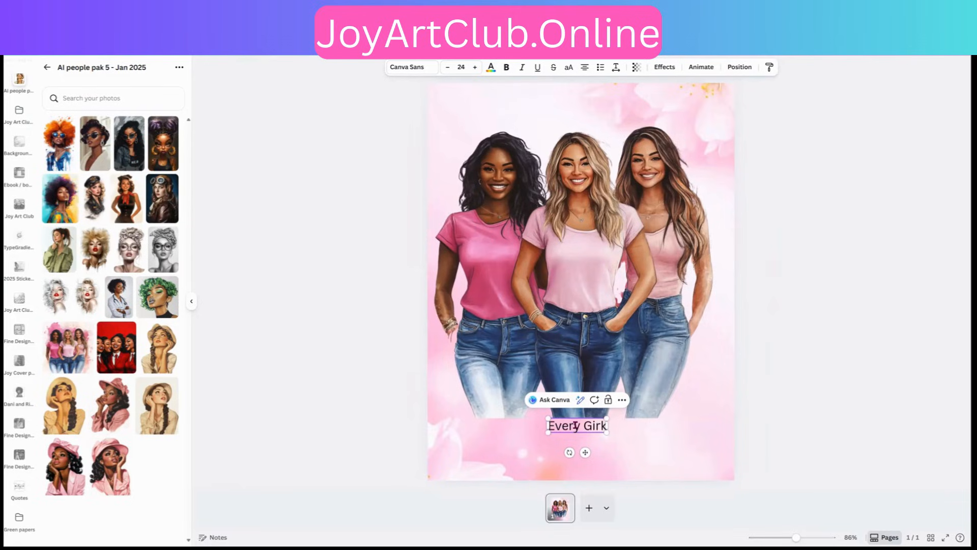
key(BackSpace)
text(l:)
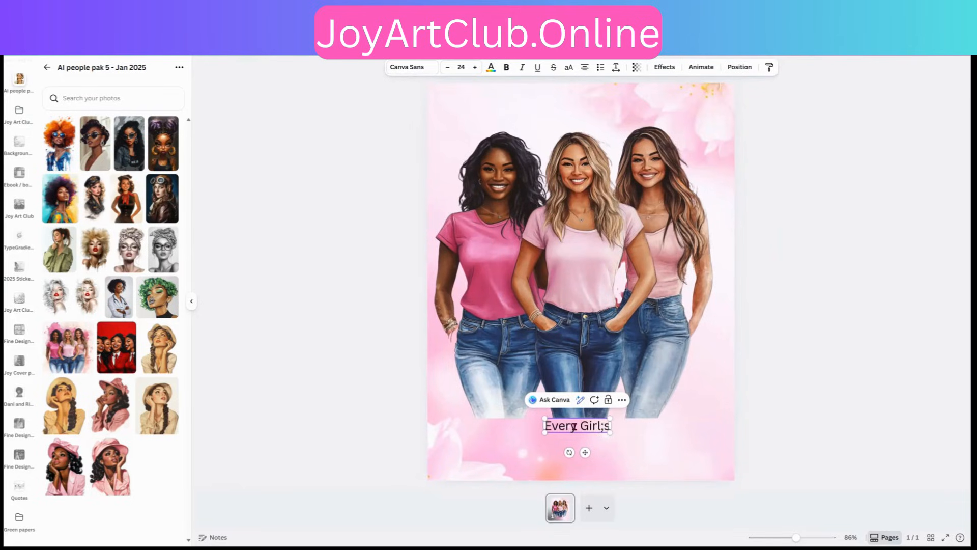
text(s P)
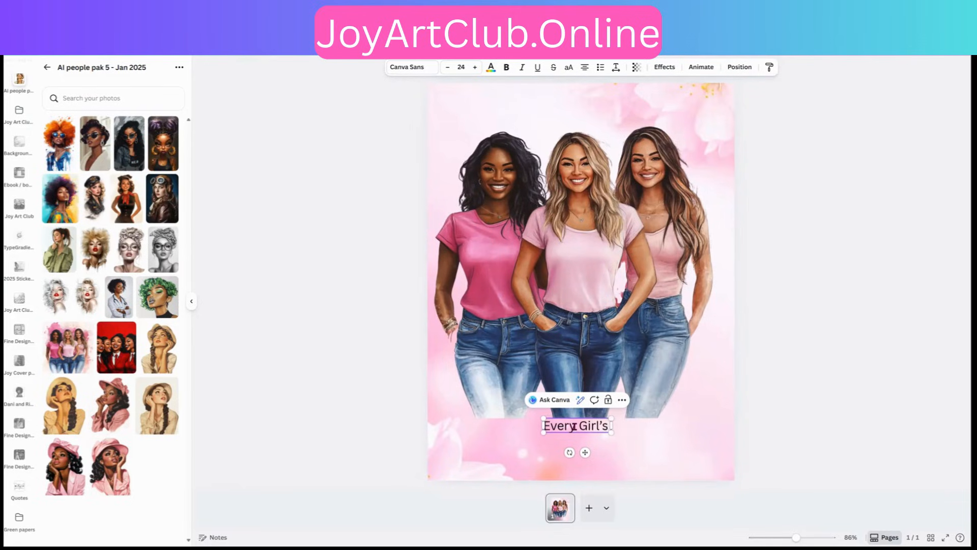
text(lanner)
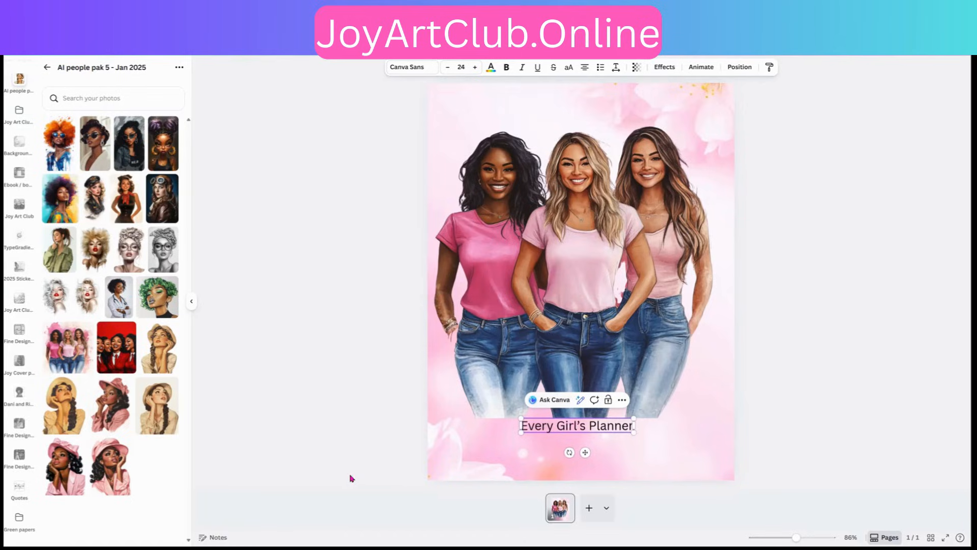
click(579, 458)
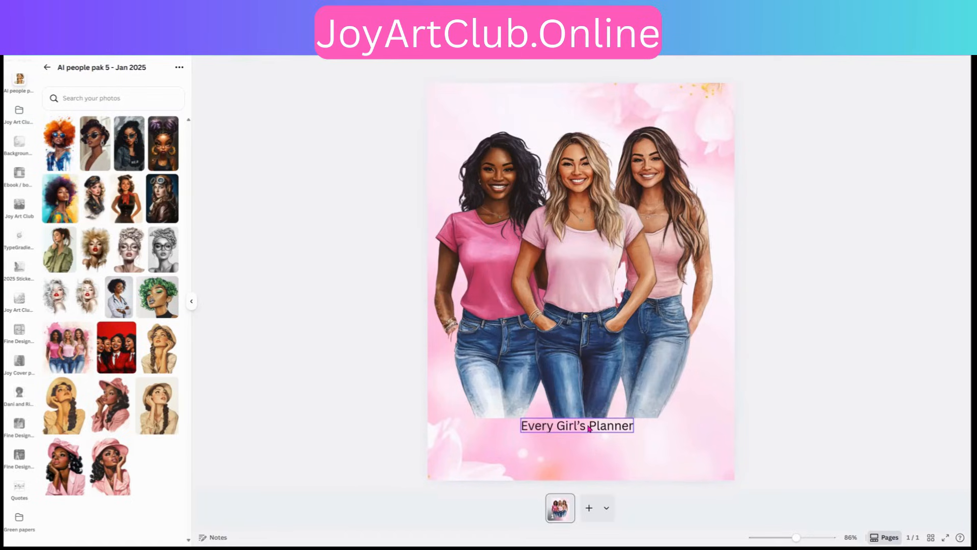
drag(589, 428, 592, 109)
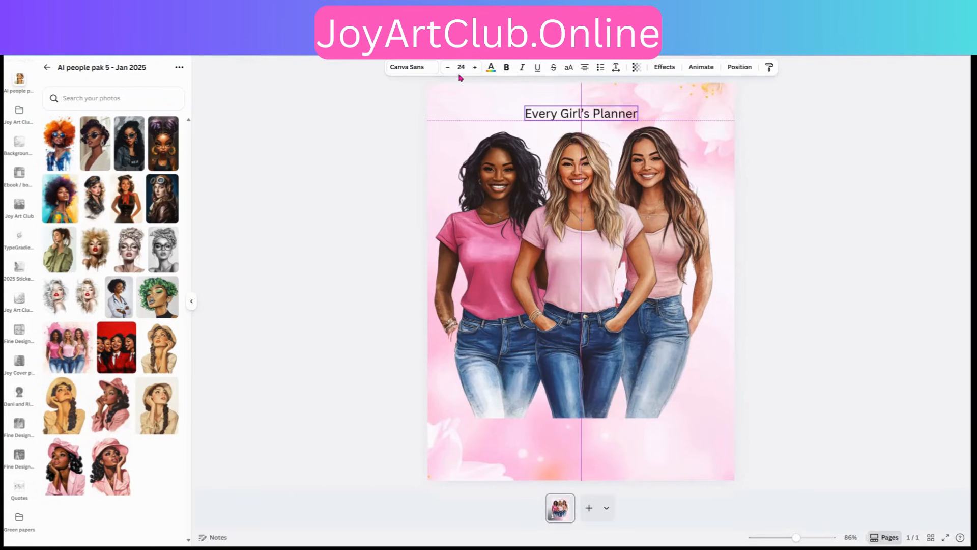
Step: Try the title in the Befindisa font, enlarged to size 65 and centred above the women
click(407, 68)
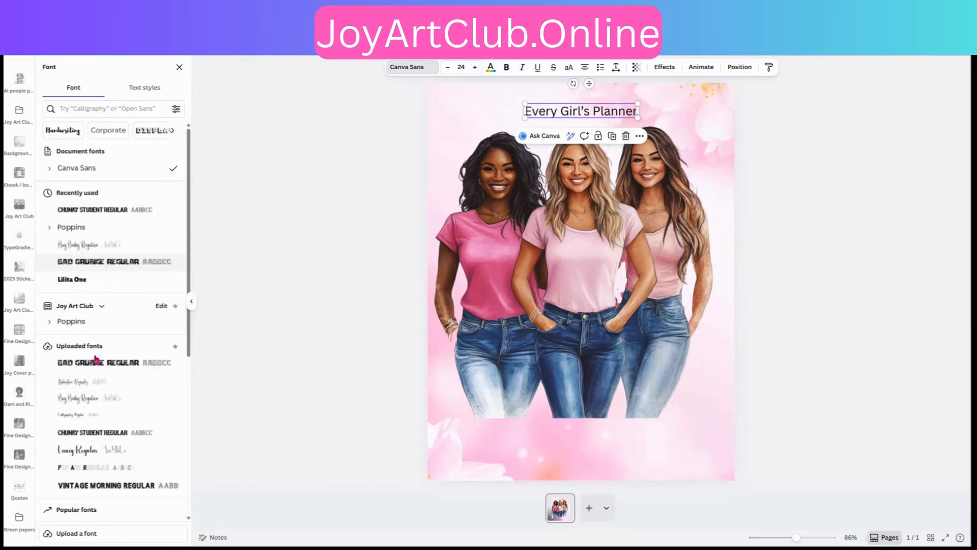
click(81, 384)
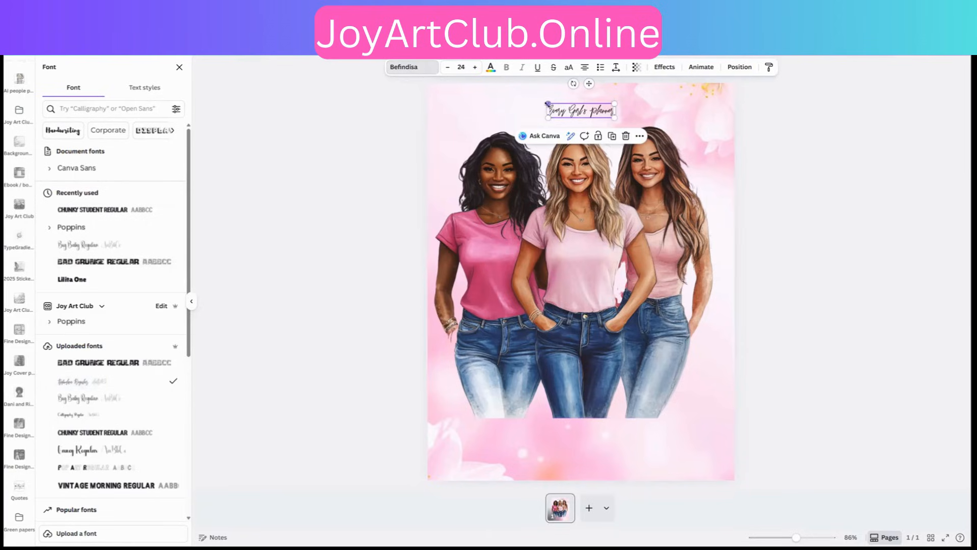
drag(547, 104, 428, 106)
drag(579, 108, 611, 107)
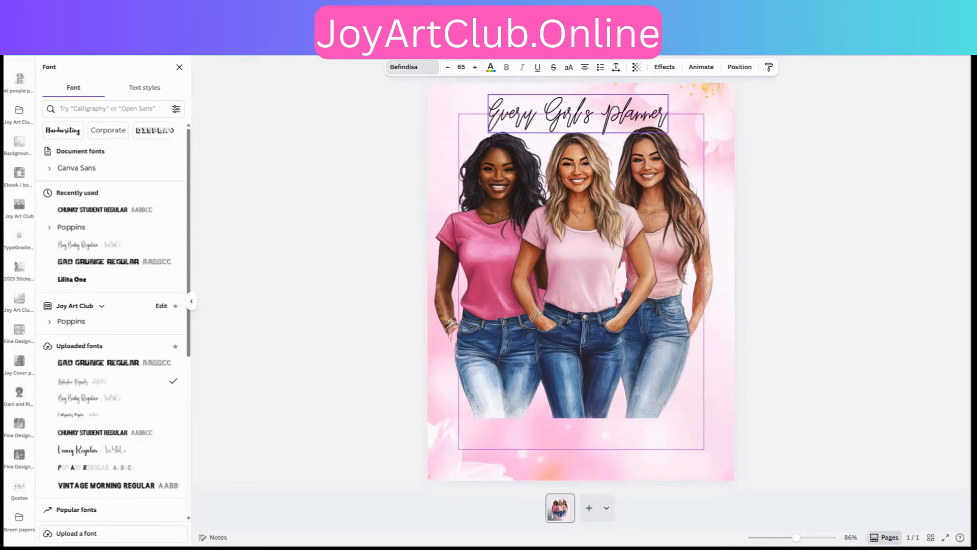
Step: Change the title's font to Chunky Student Regular and enlarge it to size 68.7 so it spans nearly the page width
click(102, 209)
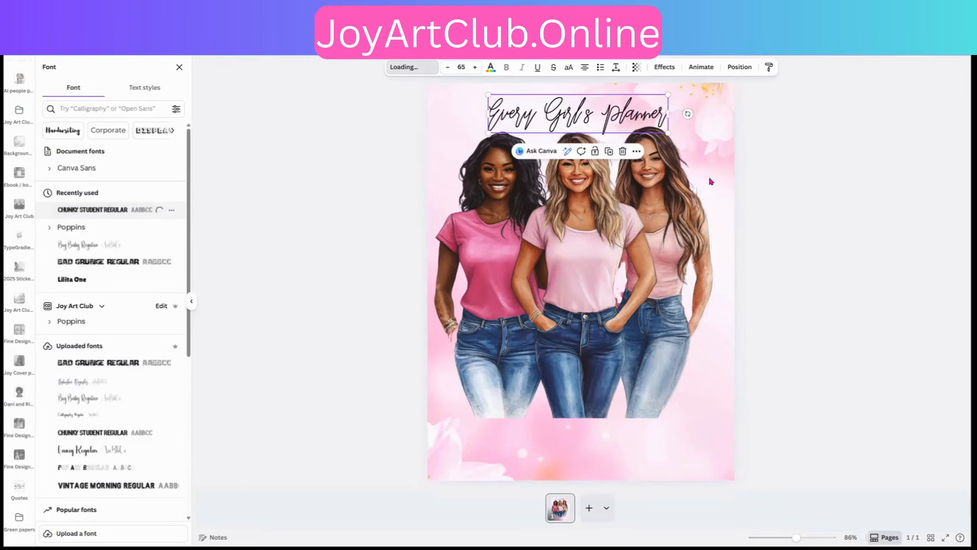
drag(701, 128, 726, 137)
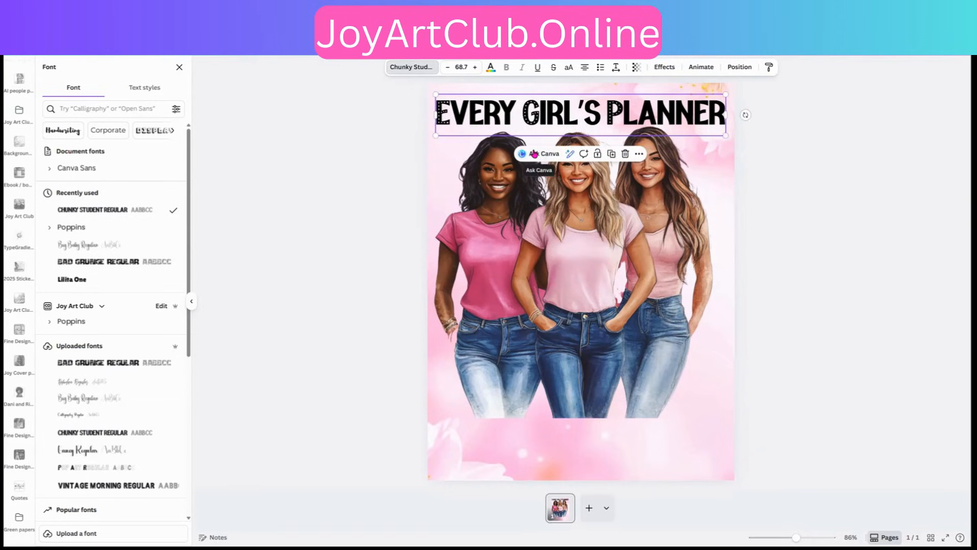
Step: Reduce the title to size 68.3 and give it an Outline effect in black
drag(431, 133, 438, 135)
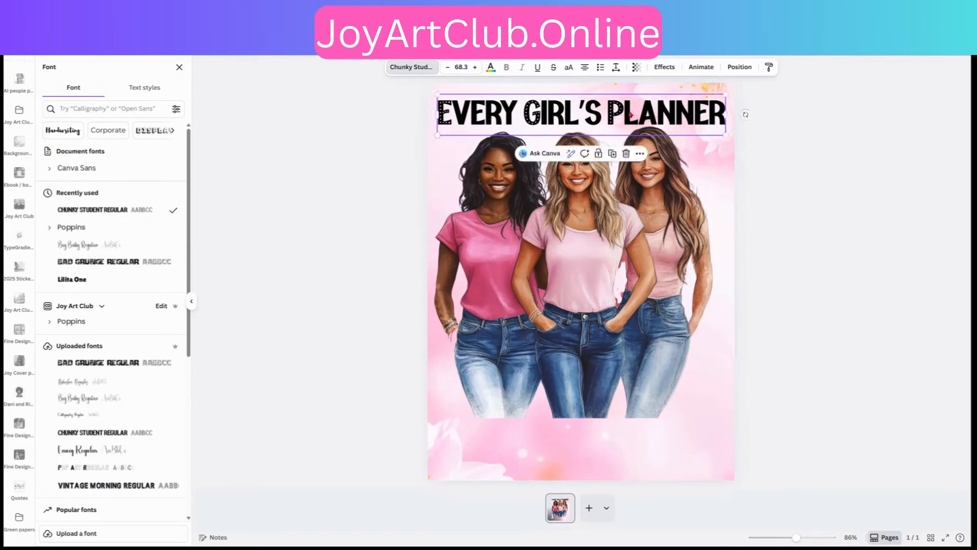
click(665, 68)
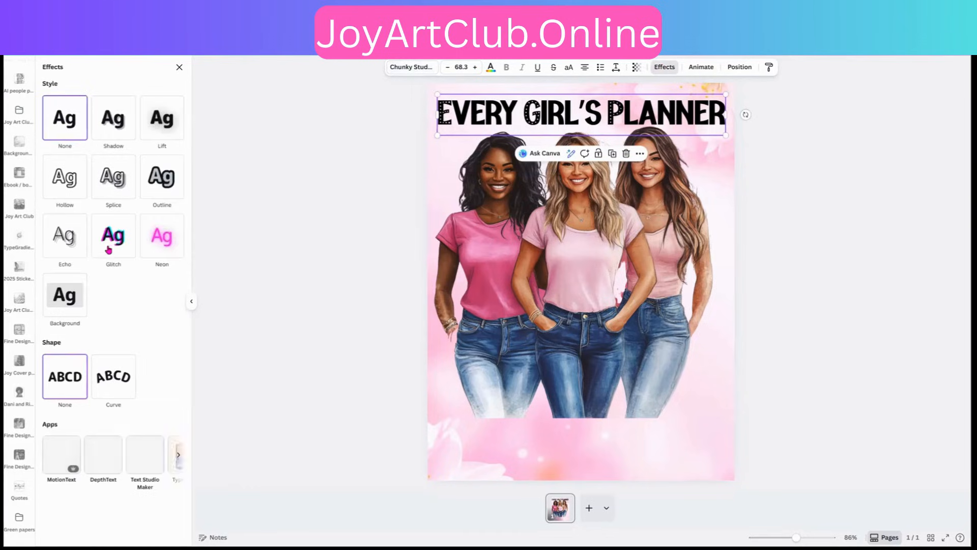
click(162, 177)
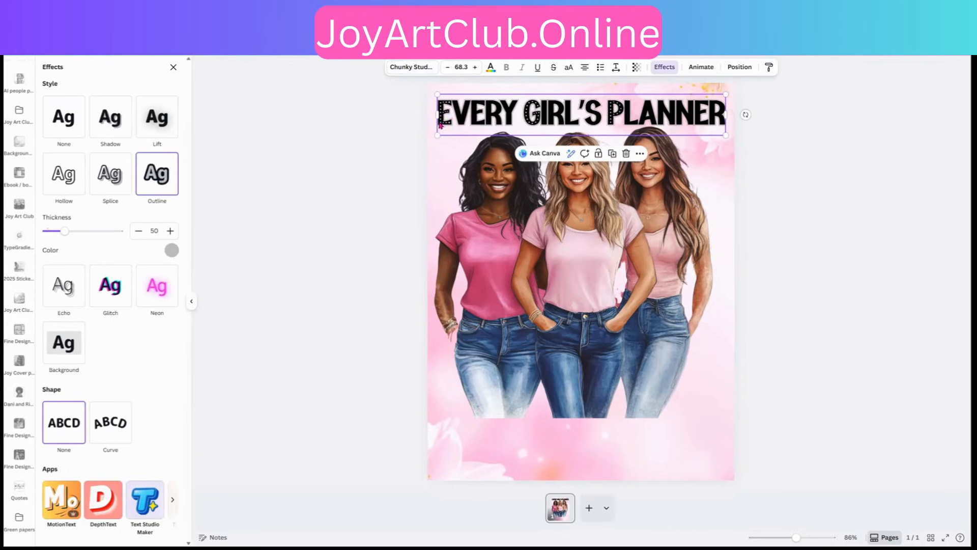
click(173, 250)
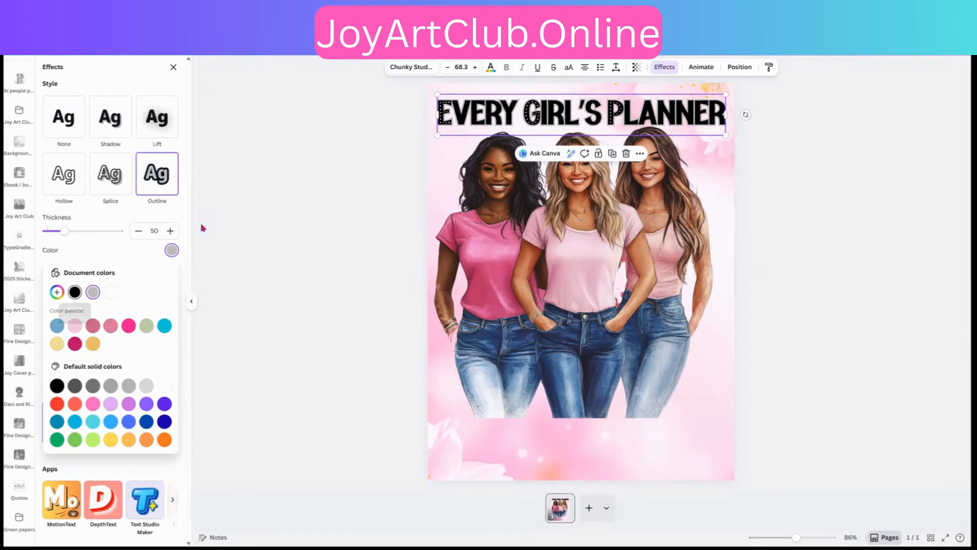
click(75, 292)
Step: Try several pinks for the title's fill, settle on the medium pink from the Joy Art Club palette, and nudge the title slightly left
click(488, 73)
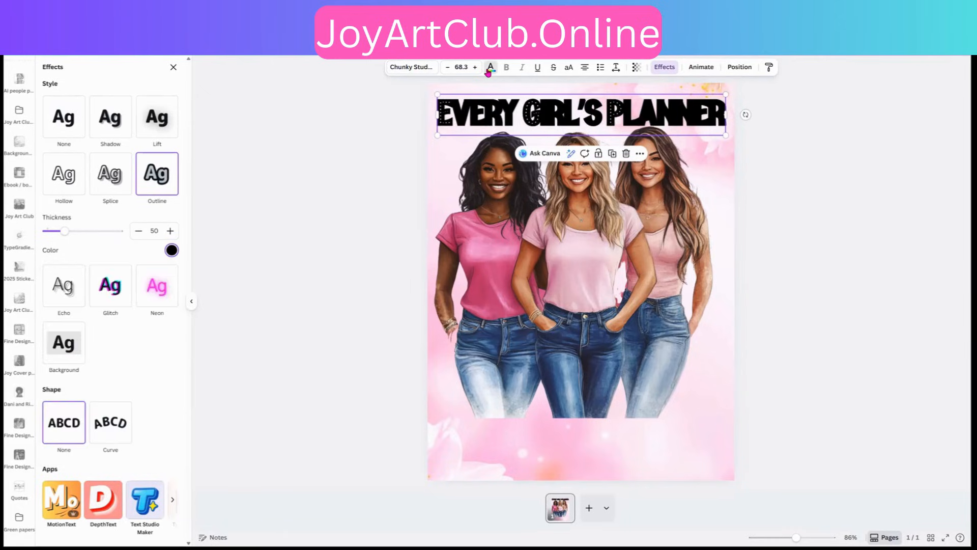
click(488, 73)
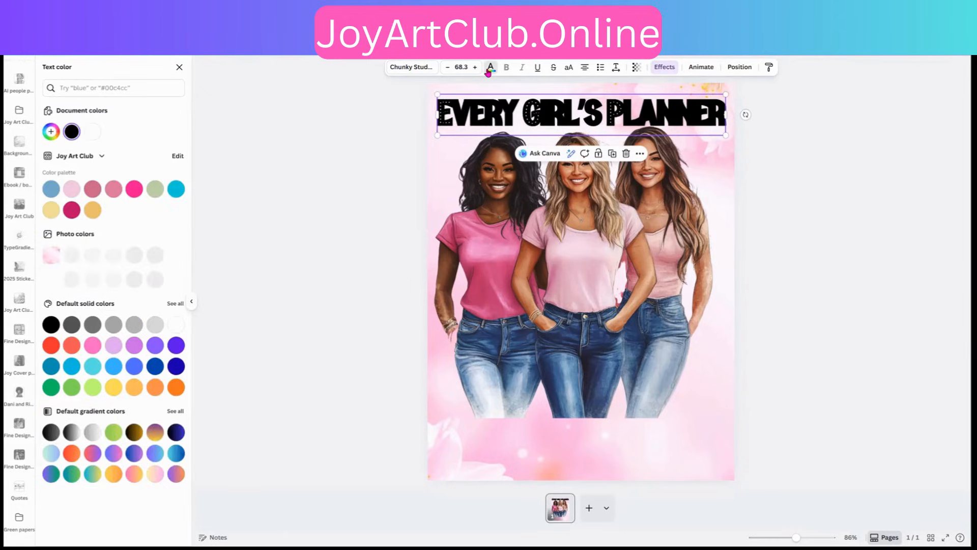
click(134, 190)
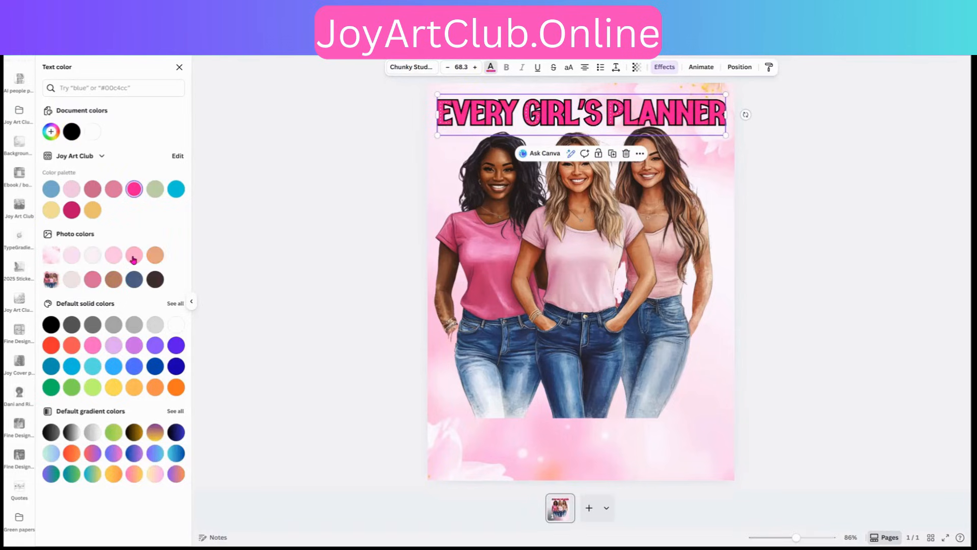
click(133, 256)
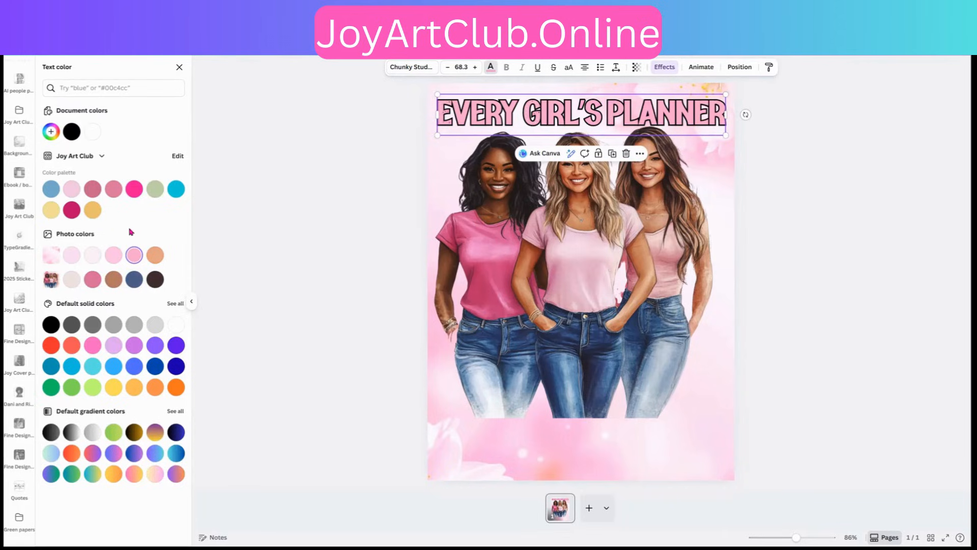
click(134, 189)
click(113, 188)
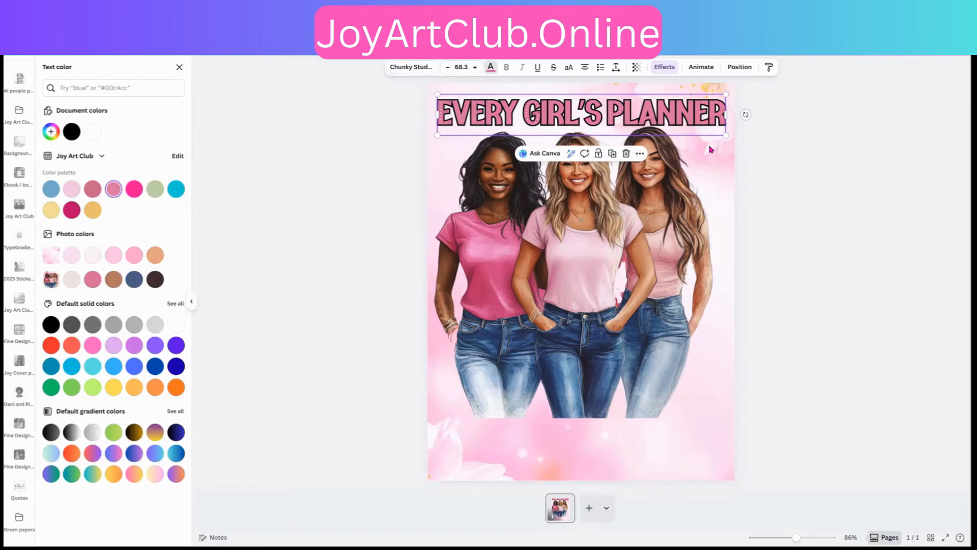
click(705, 128)
drag(703, 126, 697, 124)
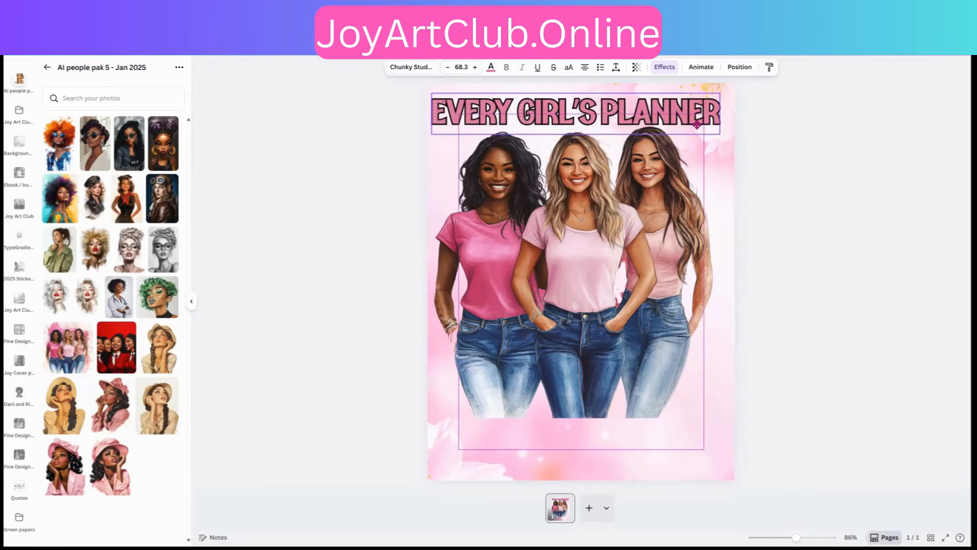
Step: Select the three-women image and examine its cut-out edges up close around the left woman's hand
click(631, 354)
drag(627, 352, 625, 348)
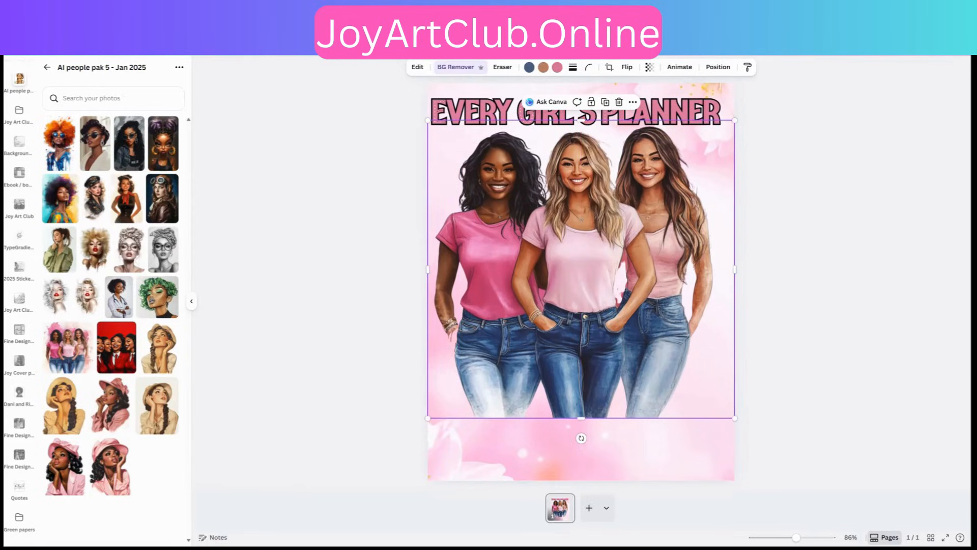
drag(798, 538, 808, 537)
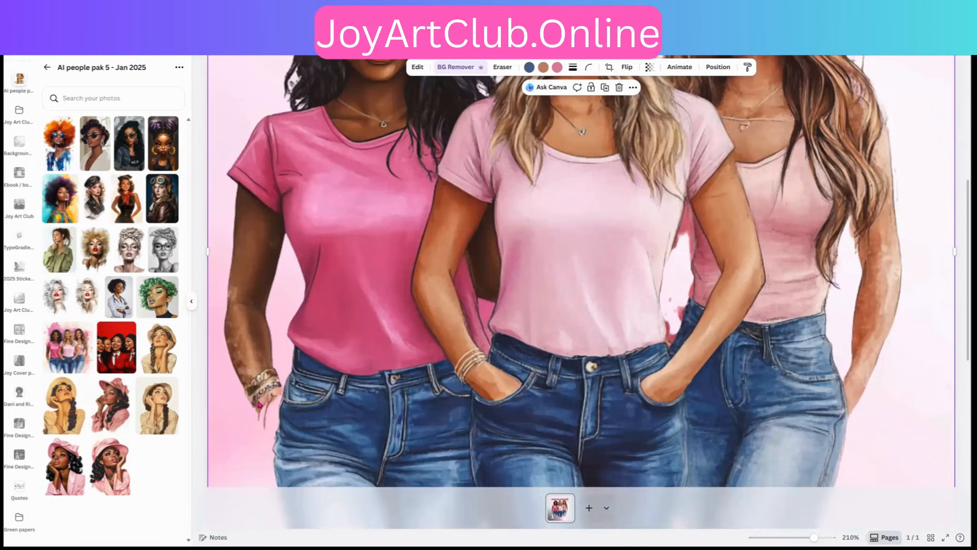
mouse_move(262, 403)
mouse_down()
mouse_move(273, 407)
mouse_move(256, 402)
mouse_up()
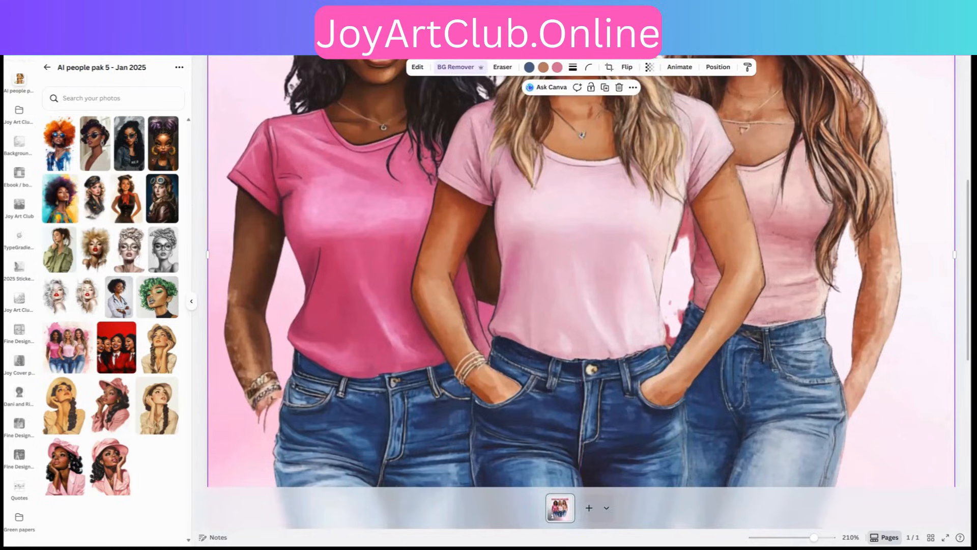
drag(803, 537, 796, 538)
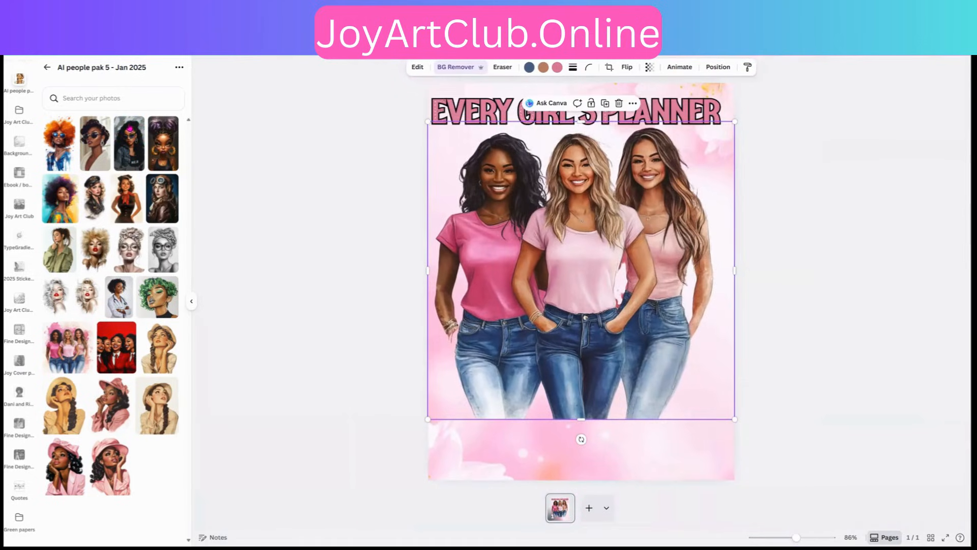
Step: Search the design elements for "pink watercolor"
scroll(30, 138, up, 5)
scroll(31, 139, up, 10)
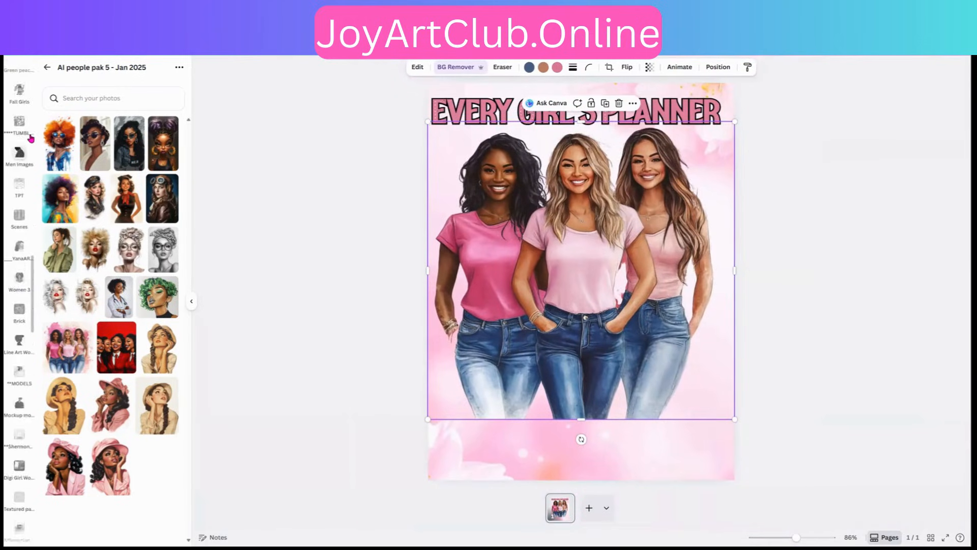
click(18, 110)
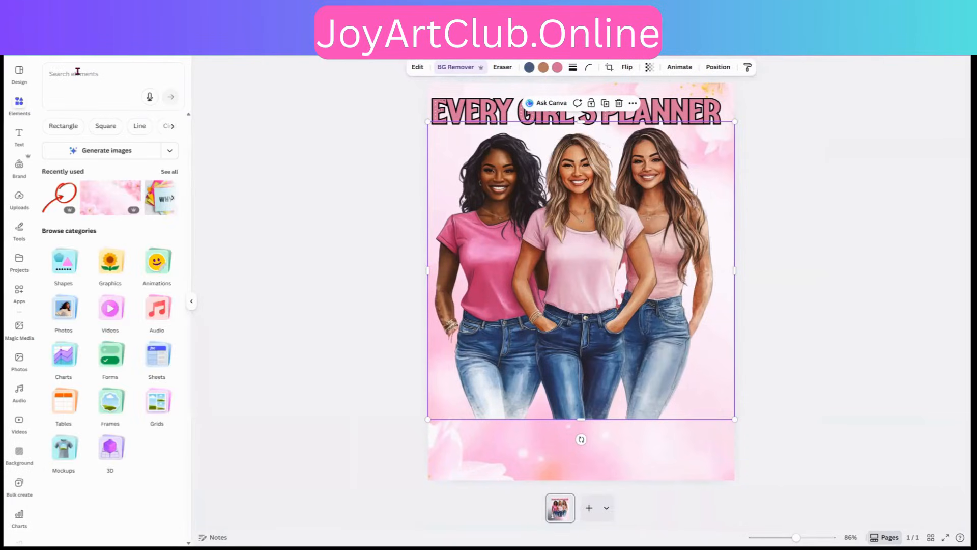
click(77, 72)
text(pinkwat)
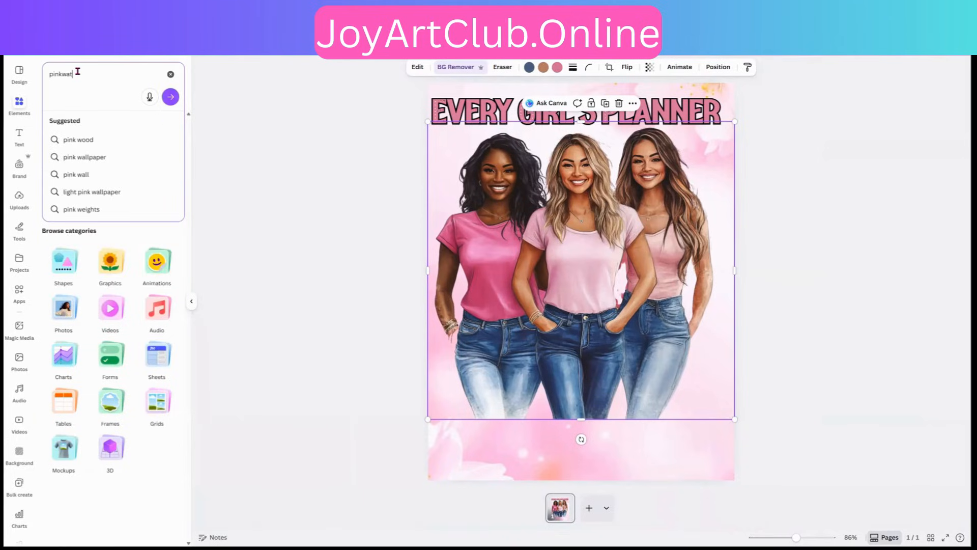
key(BackSpace)
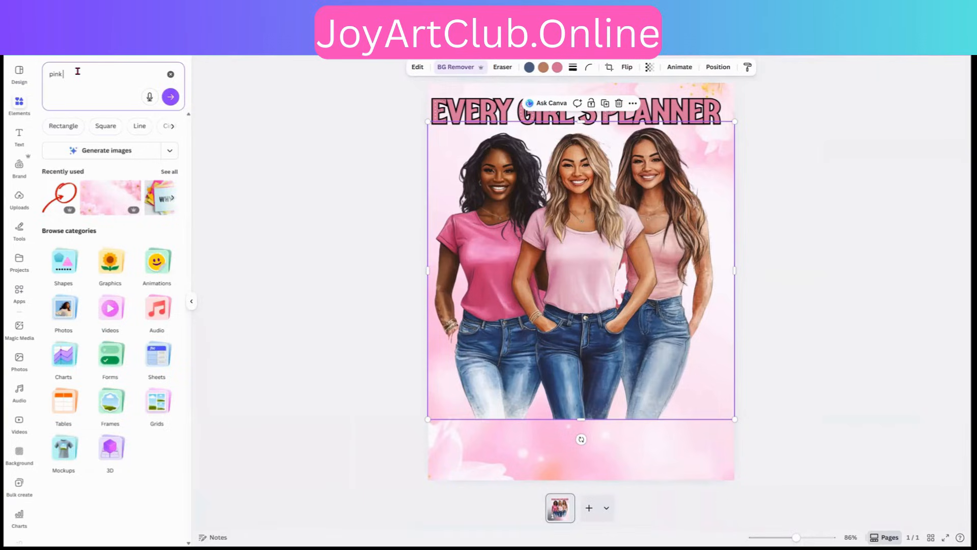
text(watercolor)
key(Return)
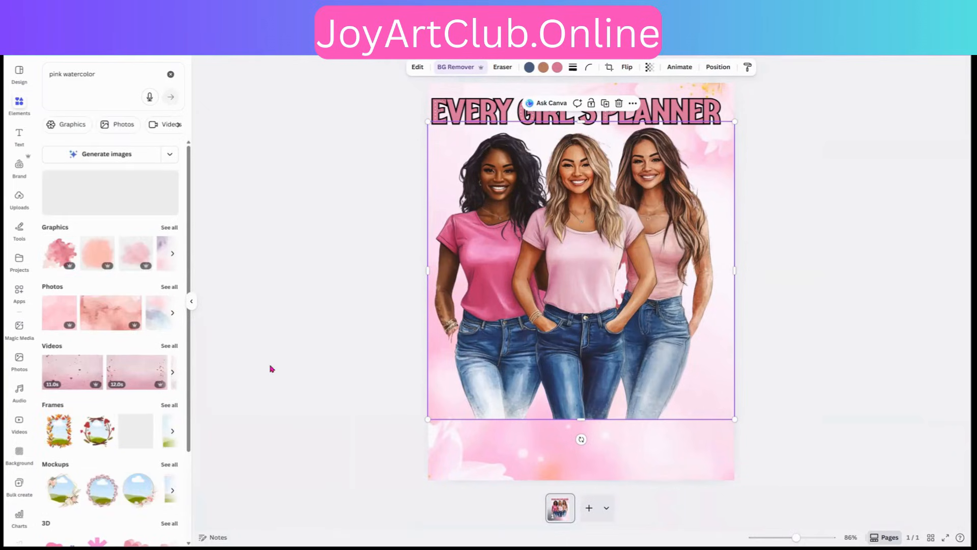
Step: Add the soft pink wash and the darker watercolor splash graphics, moving the splash over the lower part of the women
click(134, 256)
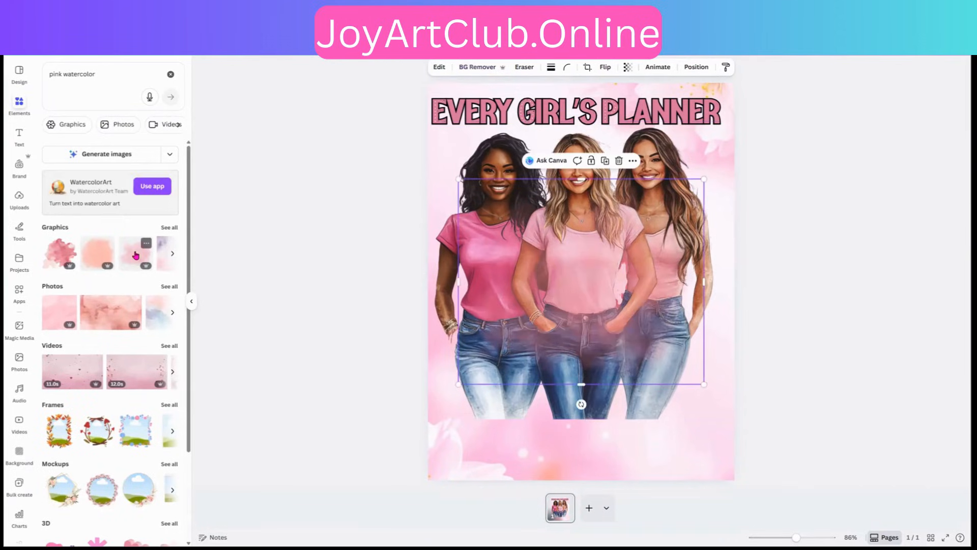
click(64, 255)
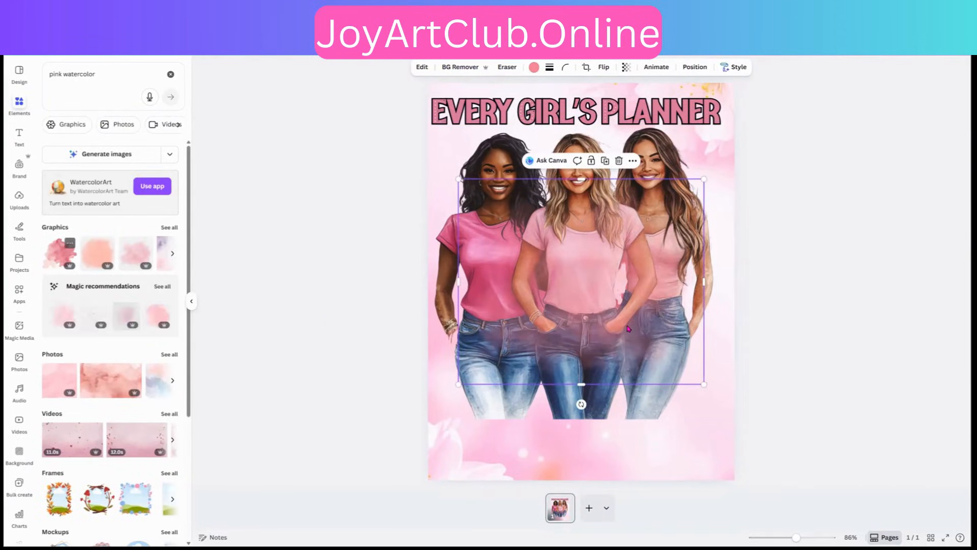
drag(579, 367, 581, 380)
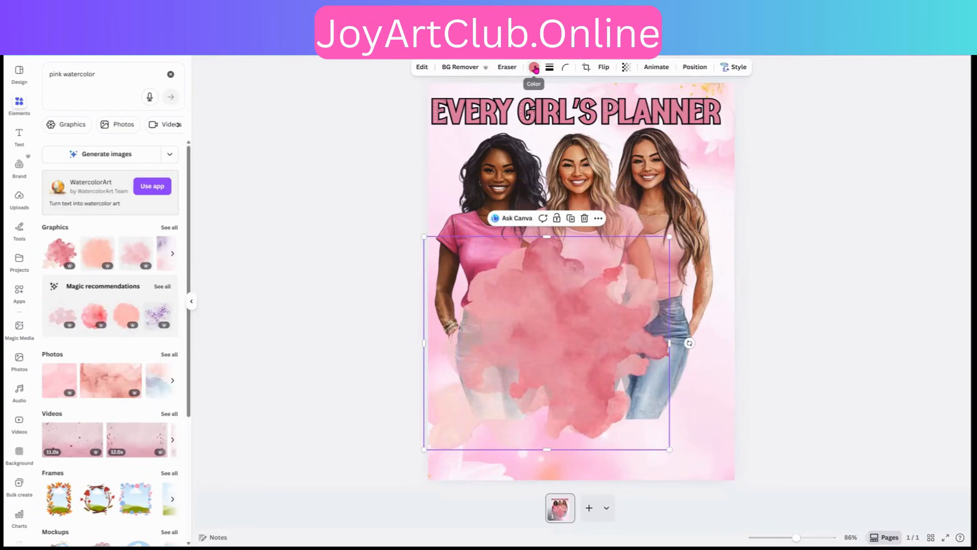
Step: Recolour the watercolor splash light pink from the photo colours, shrink it, and place it over the left woman's hand and hip
click(534, 67)
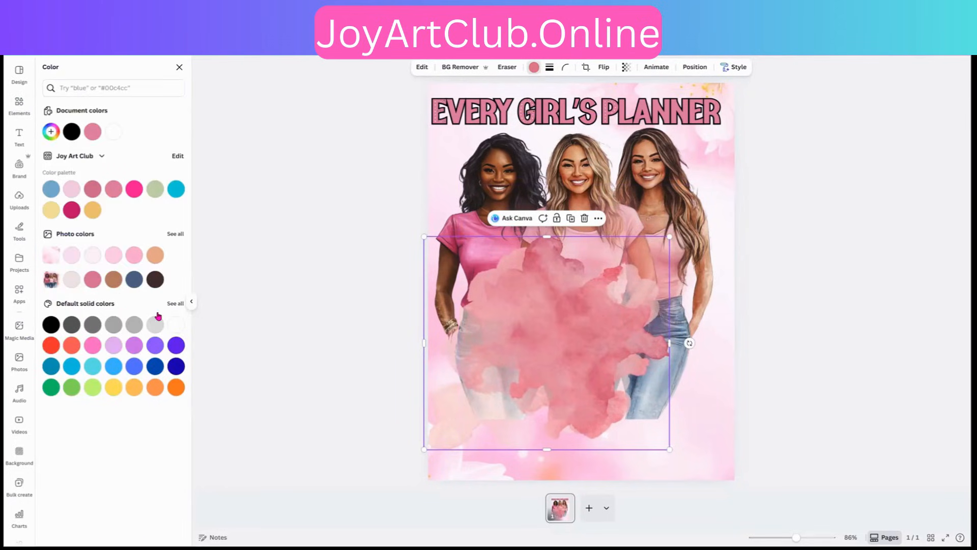
click(134, 255)
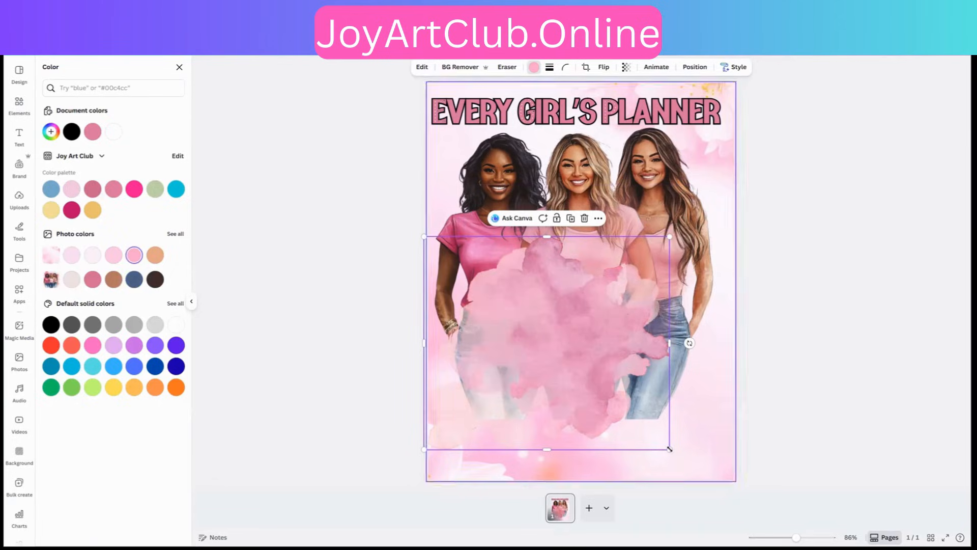
drag(578, 389, 588, 379)
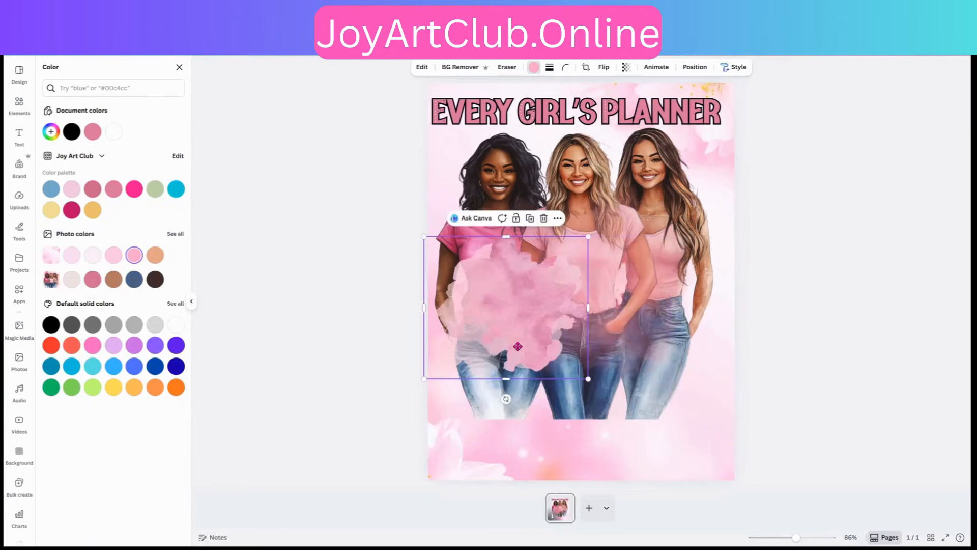
drag(517, 359, 506, 392)
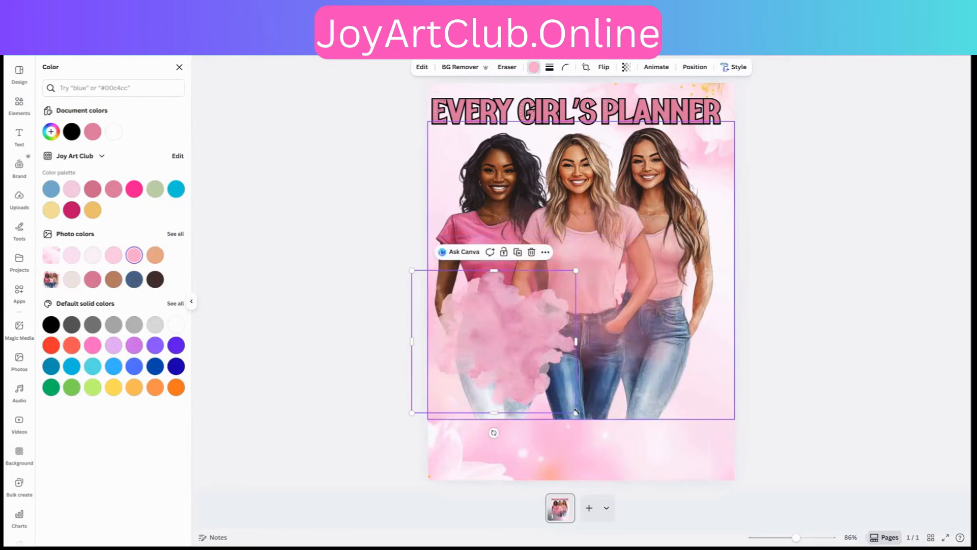
drag(540, 365, 532, 374)
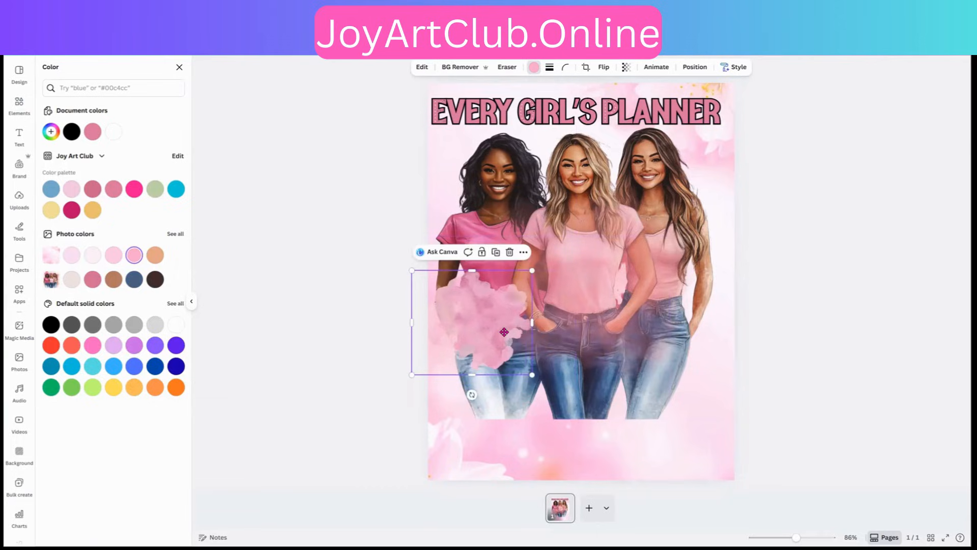
drag(503, 332, 506, 346)
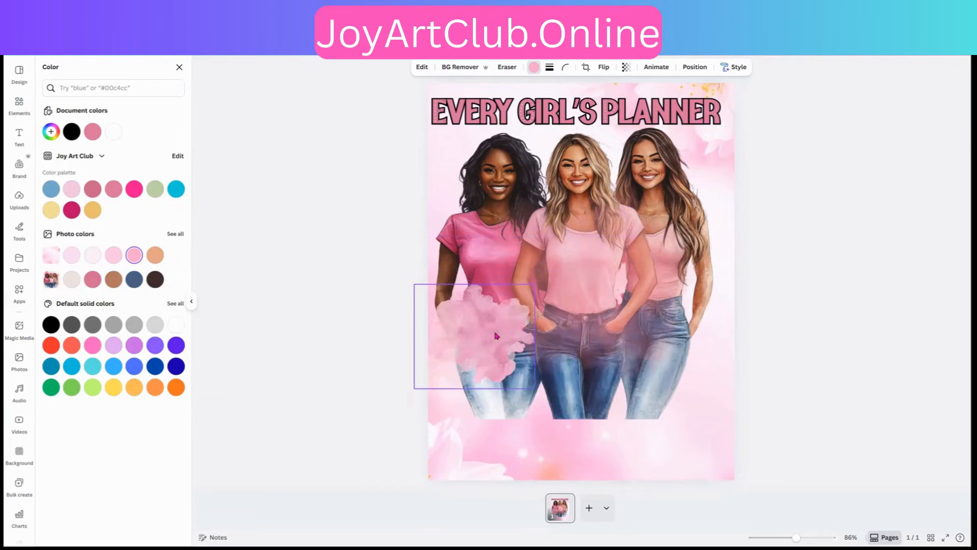
Step: Send the watercolor splash backward until it sits behind the women, and shift it right to the page's left edge
right_click(496, 335)
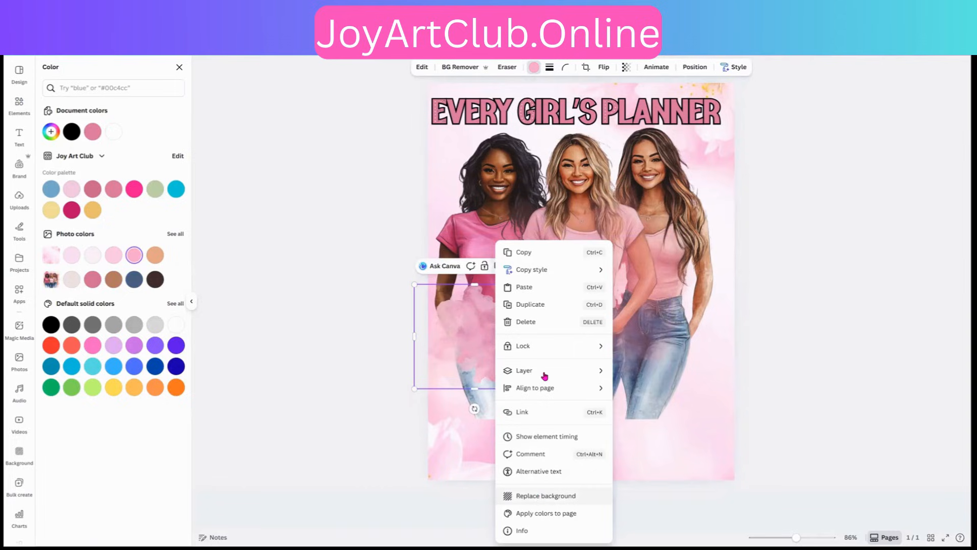
mouse_move(554, 370)
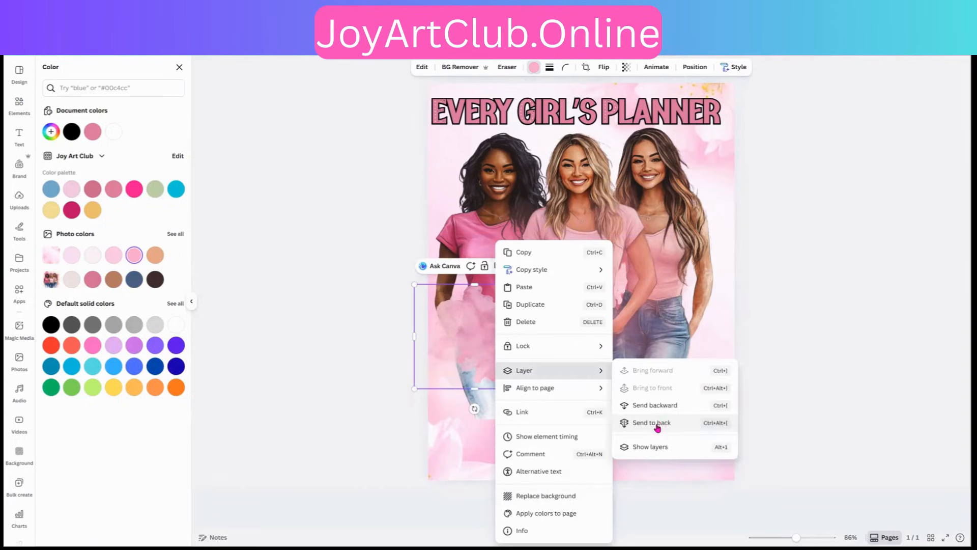
click(645, 401)
right_click(519, 339)
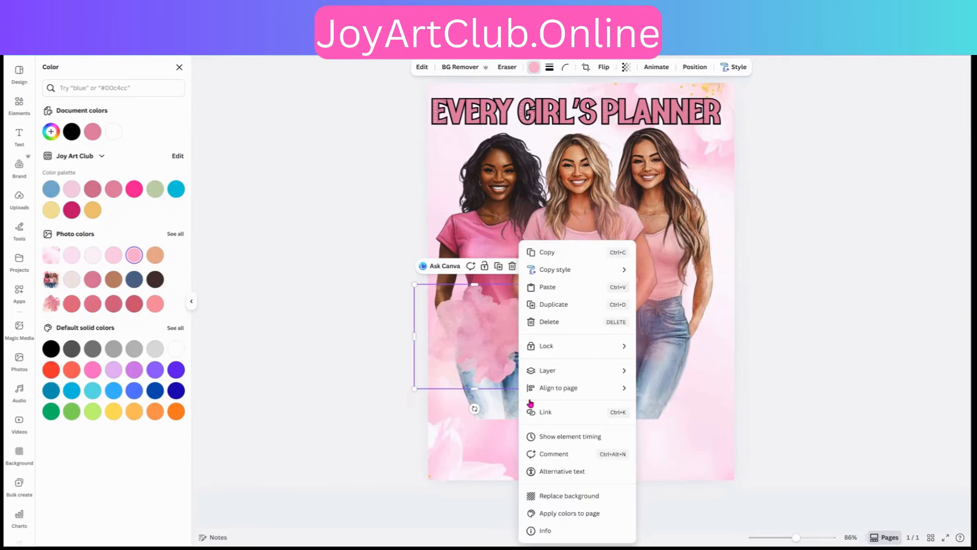
mouse_move(529, 371)
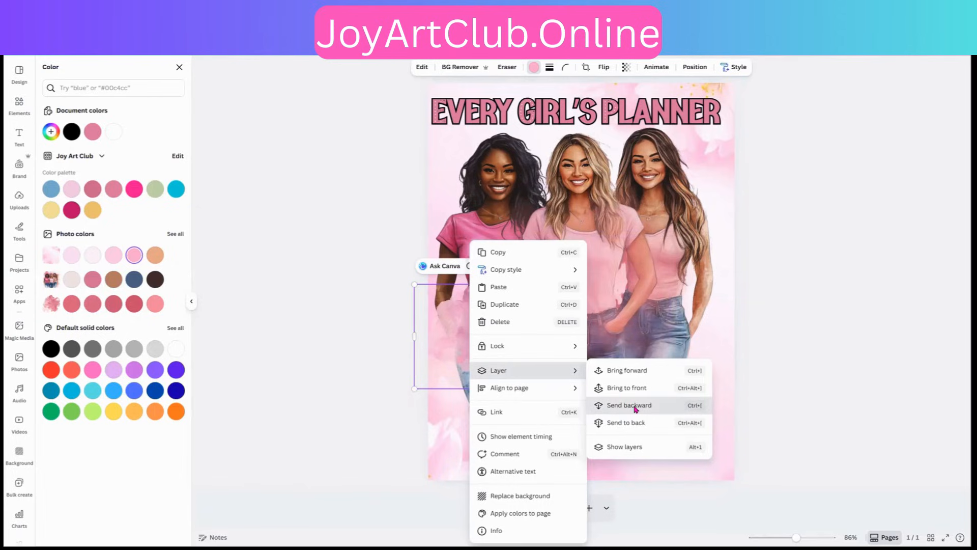
click(635, 409)
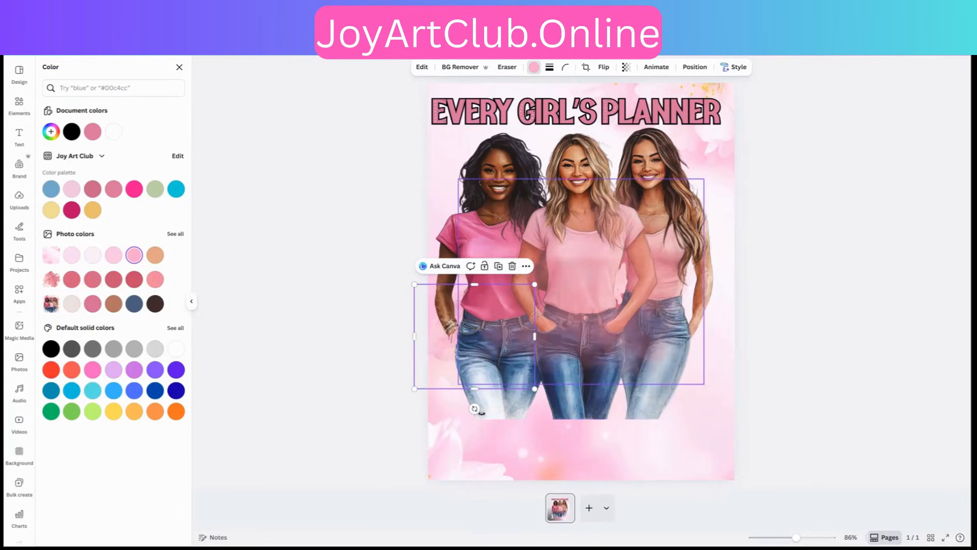
drag(436, 354, 449, 353)
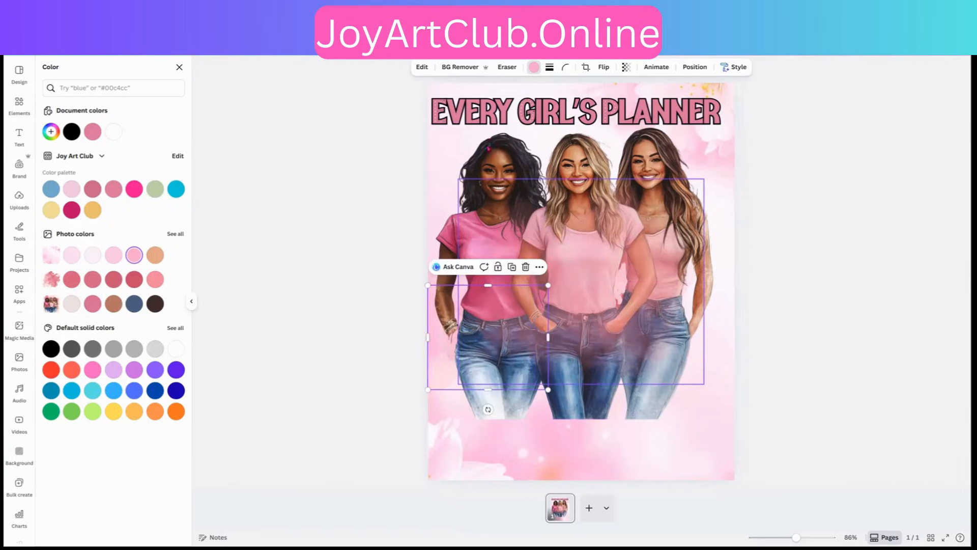
Step: Duplicate the image of the three women and crop the copy to a narrow strip containing the left woman's hand
click(488, 161)
click(489, 160)
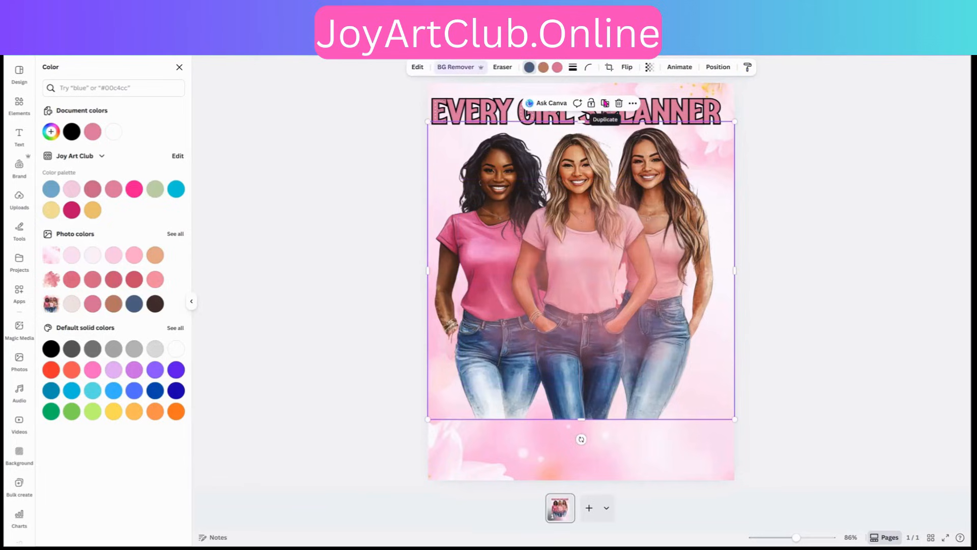
click(605, 103)
drag(611, 284, 620, 315)
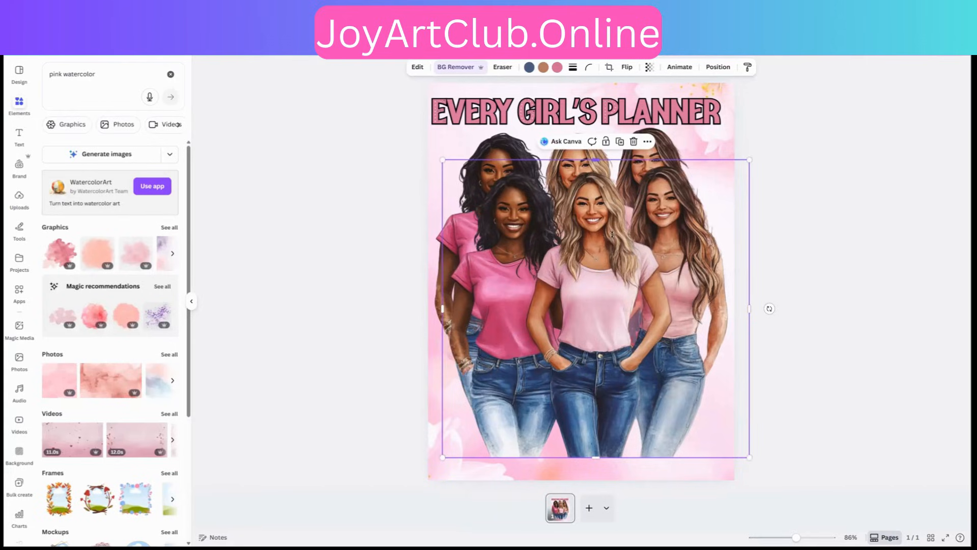
drag(624, 301, 627, 338)
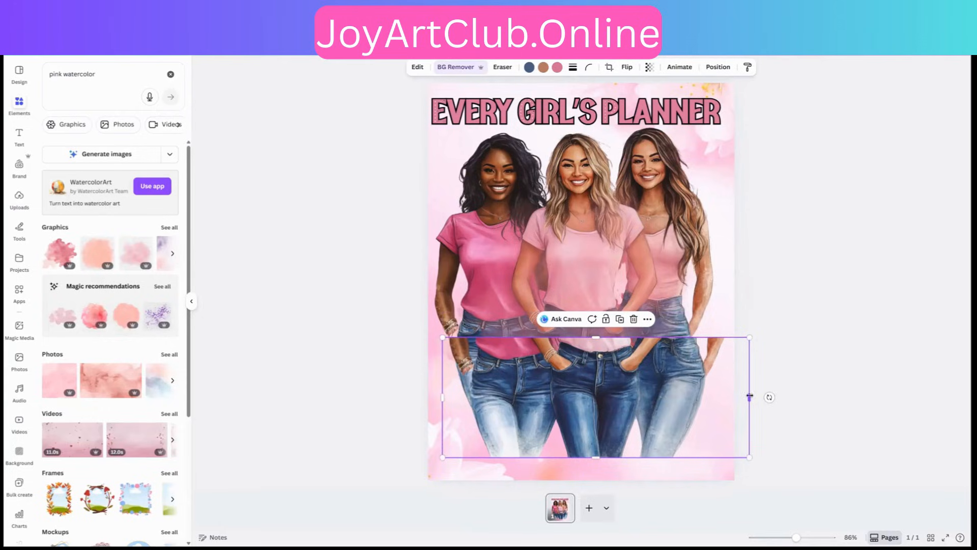
drag(574, 404, 523, 404)
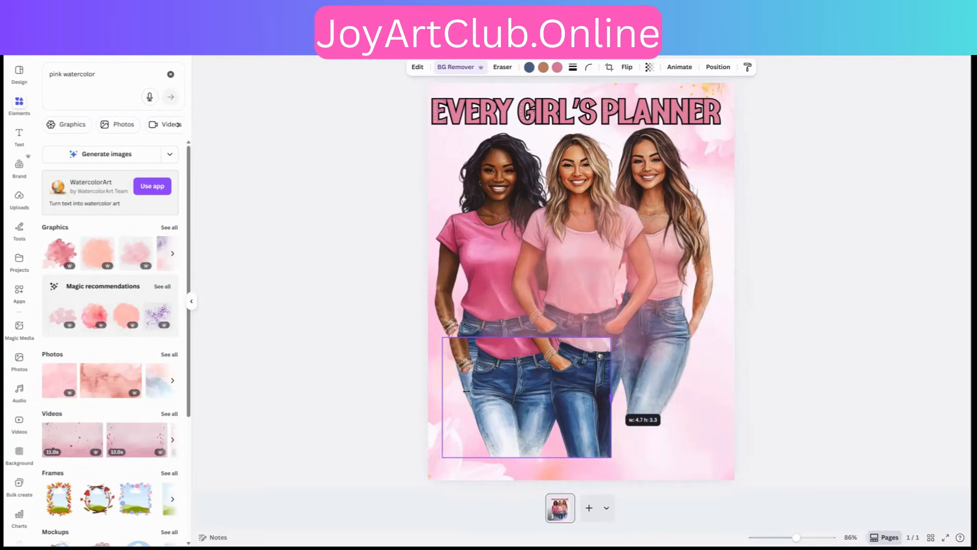
drag(467, 391, 470, 392)
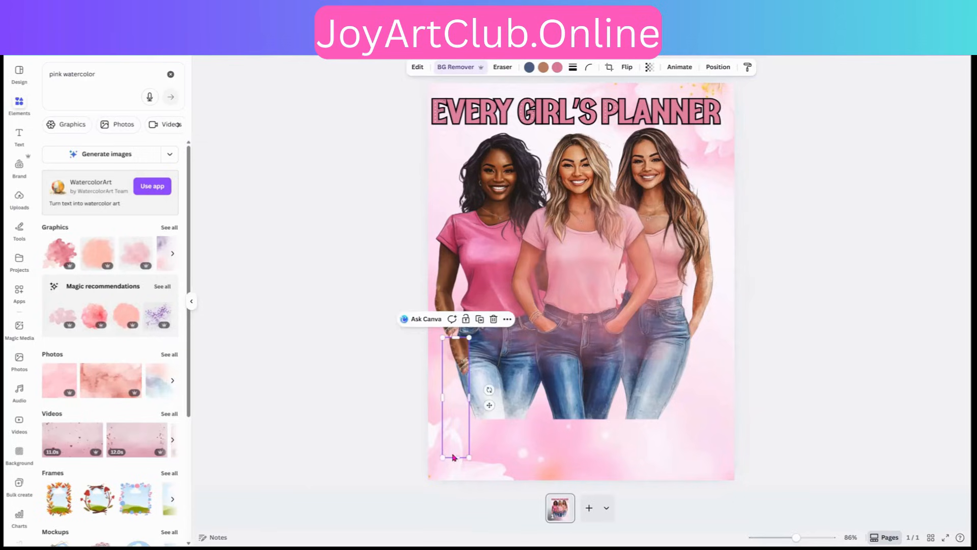
Step: Trim and rotate the cropped hand piece, and place it over the left woman's hand beside her pocket
drag(464, 351, 455, 331)
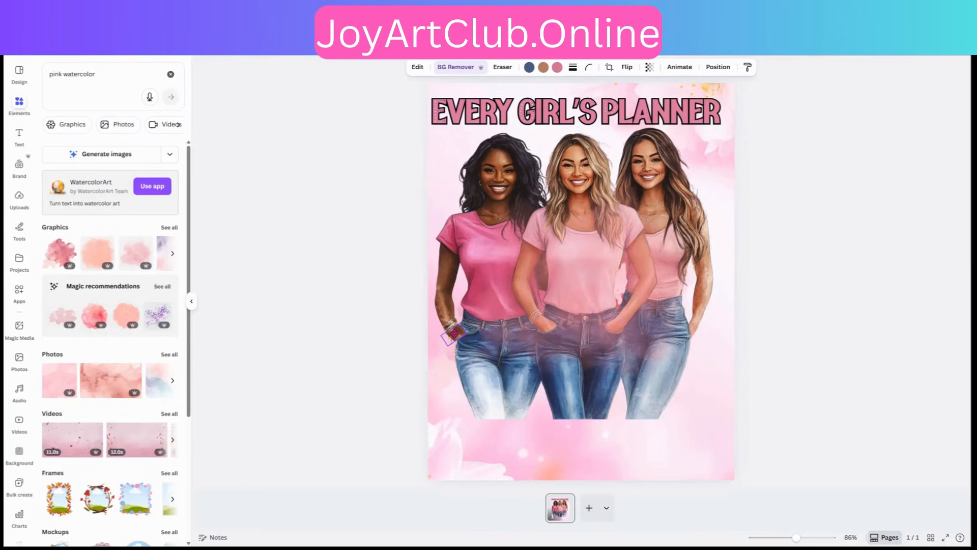
click(465, 333)
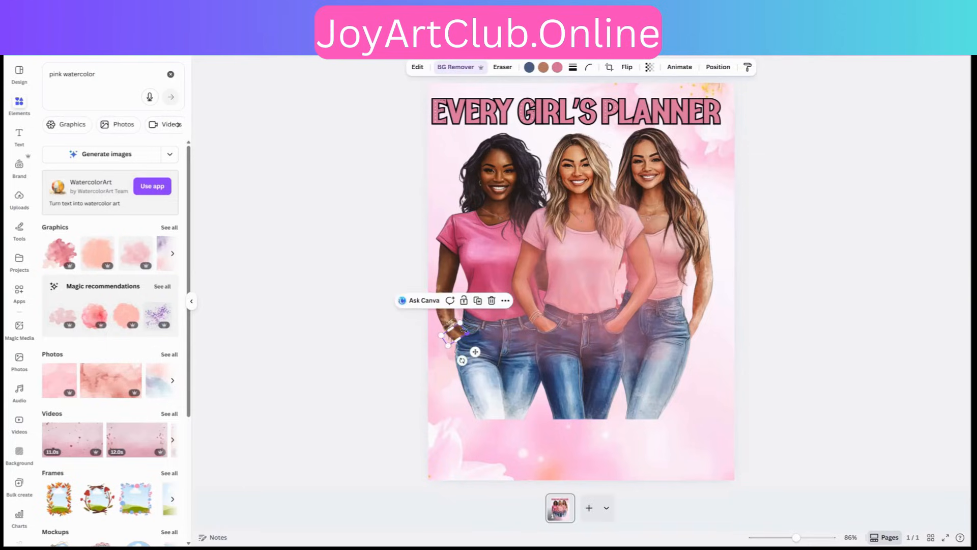
mouse_move(463, 330)
mouse_down()
mouse_move(458, 360)
mouse_move(470, 361)
mouse_move(453, 340)
mouse_up()
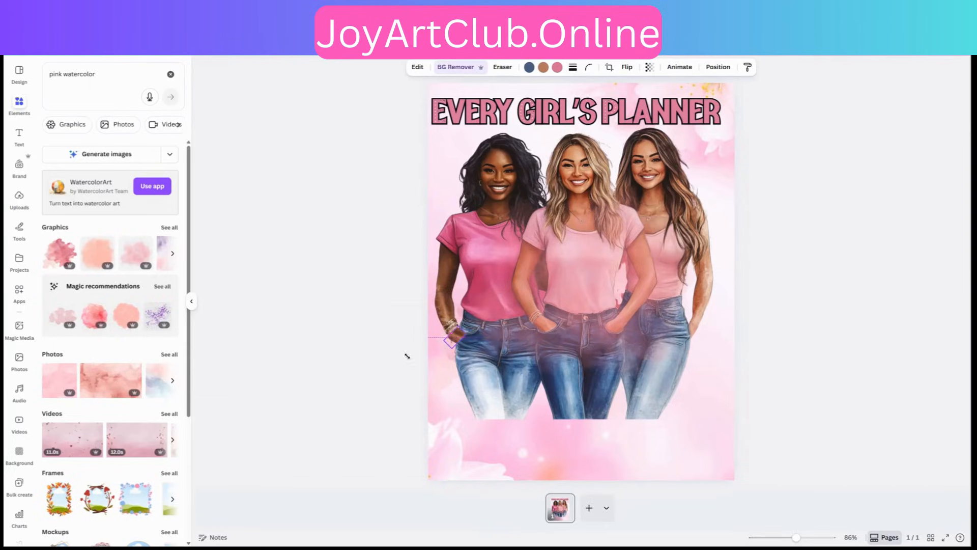
click(402, 362)
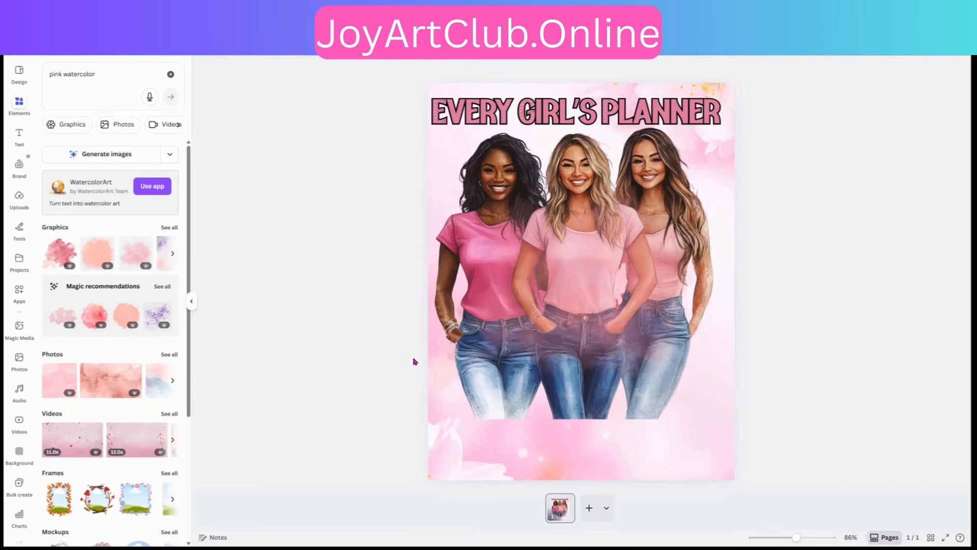
Step: Resize the hand piece to about 0.5 × 0.4 in and adjust its position against the left woman's wrist and jeans
click(456, 334)
drag(456, 334, 458, 336)
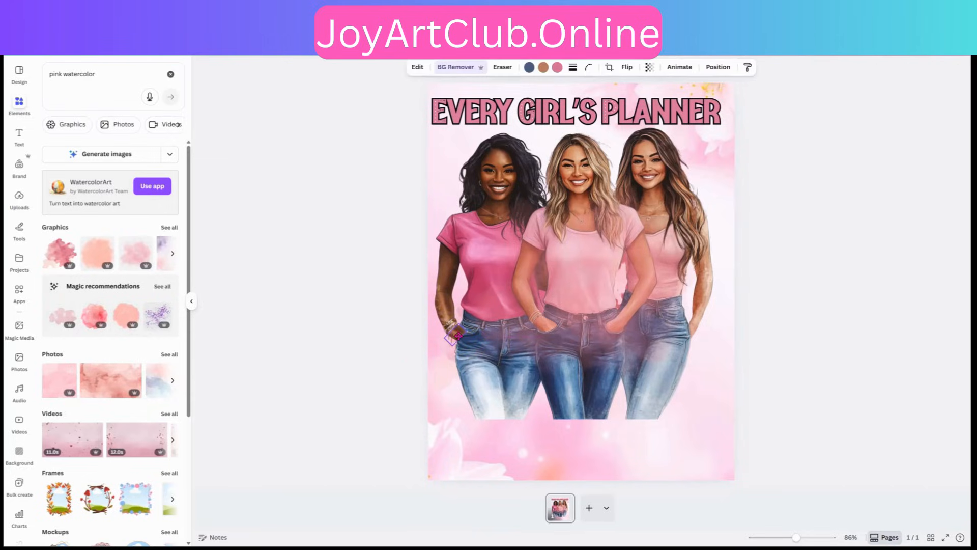
click(396, 390)
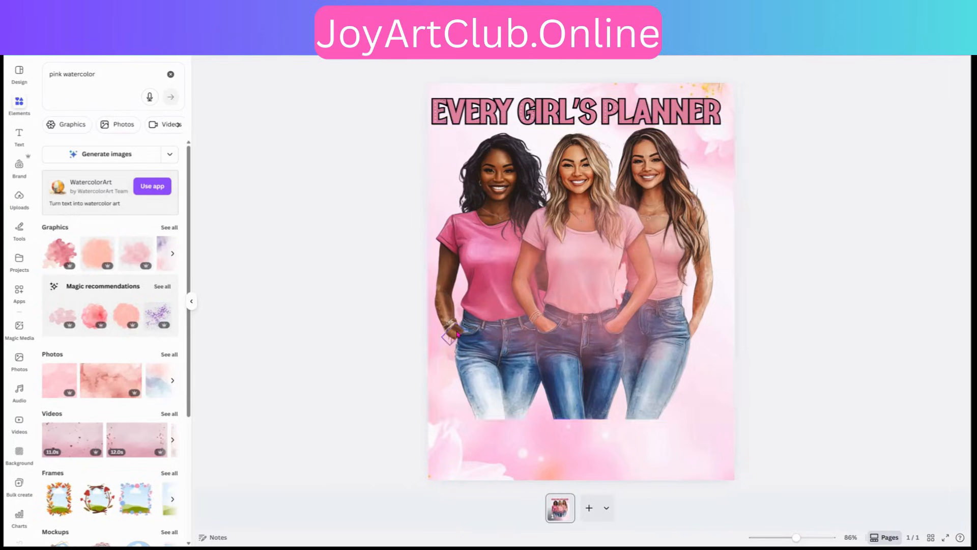
click(450, 346)
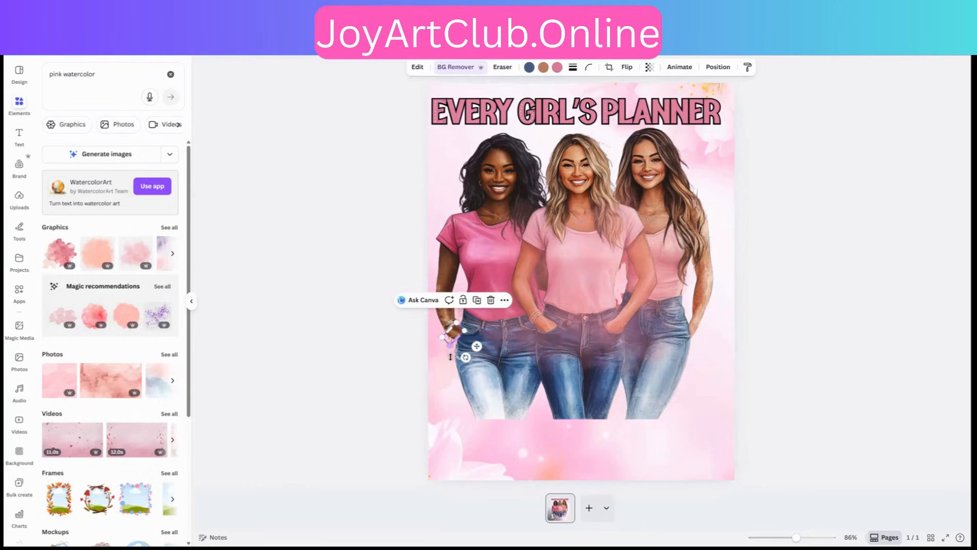
drag(451, 351, 459, 338)
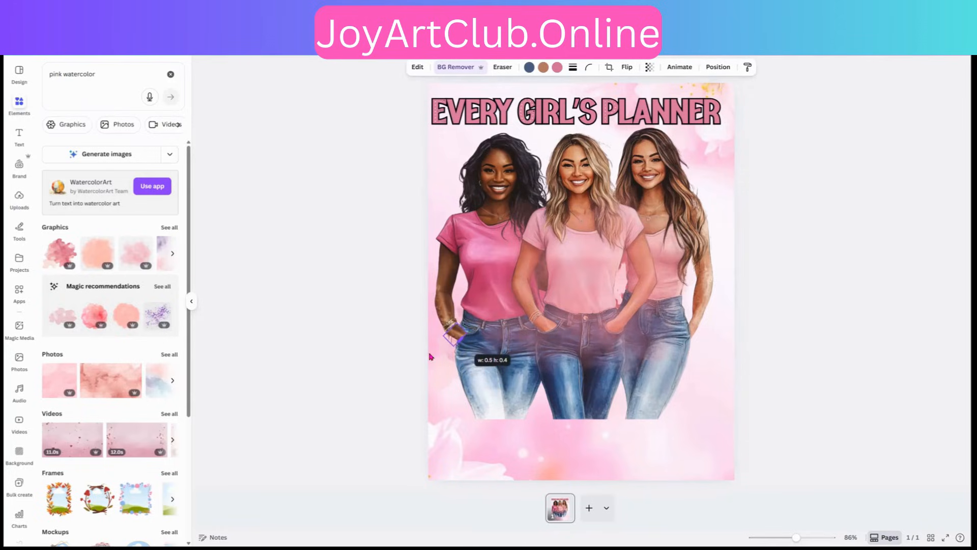
click(404, 371)
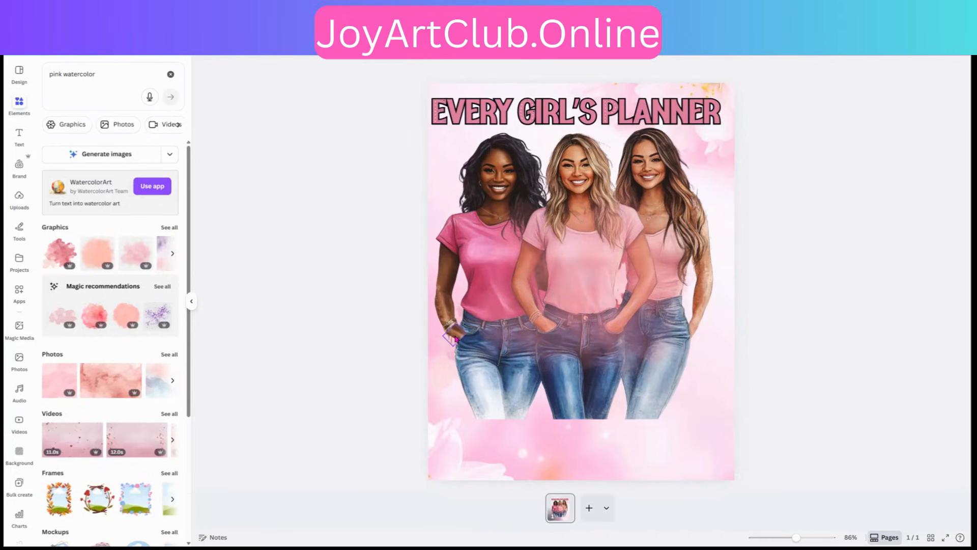
click(465, 334)
drag(464, 334, 456, 340)
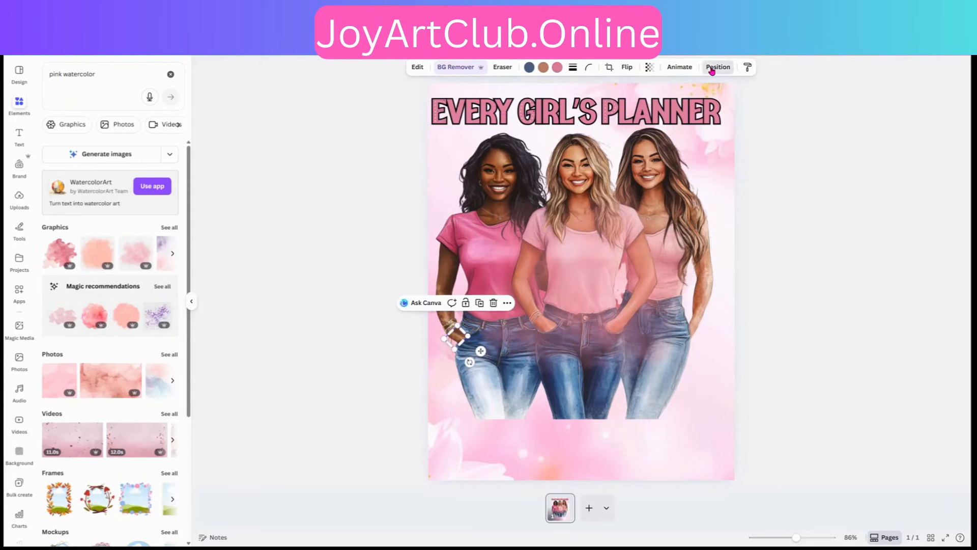
Step: Move the hand piece's layer to directly beneath the image of the three women
click(150, 87)
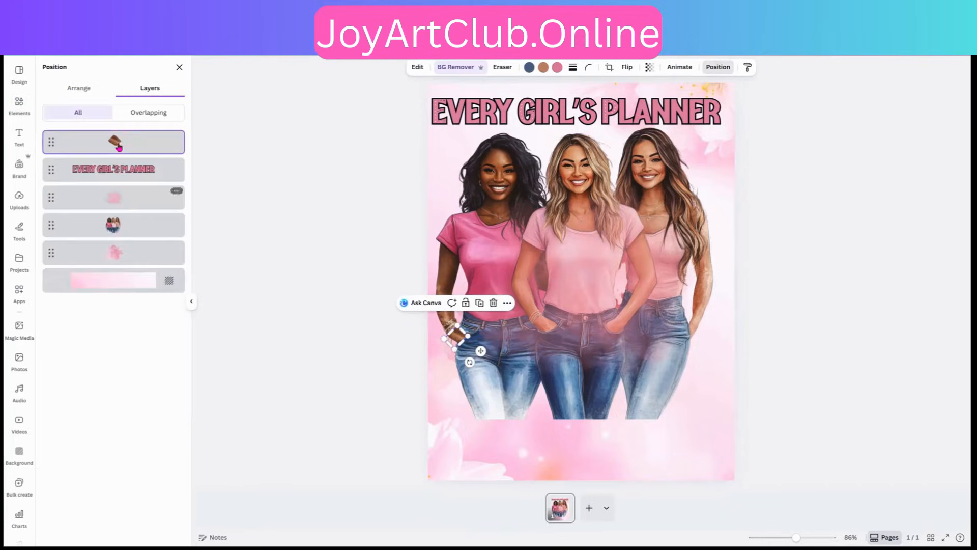
drag(114, 143, 110, 246)
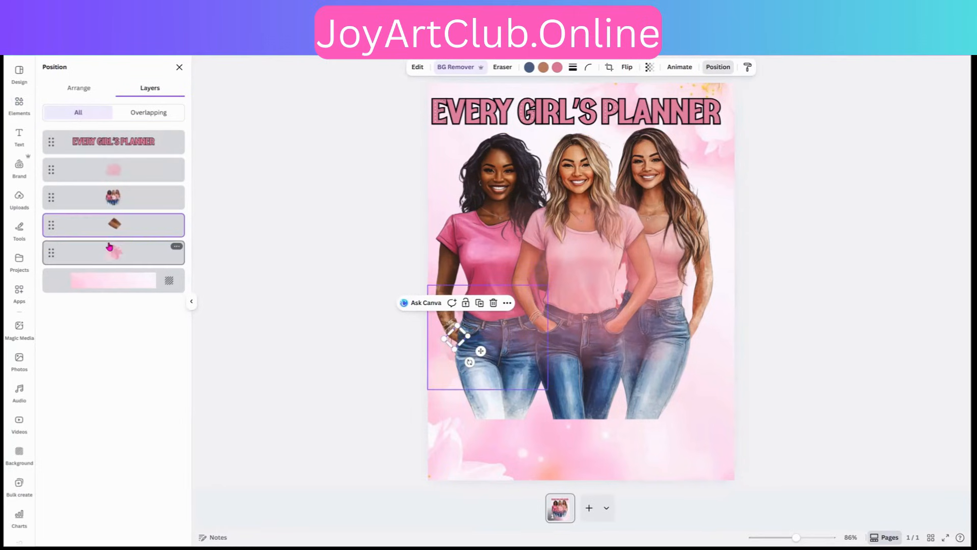
click(355, 379)
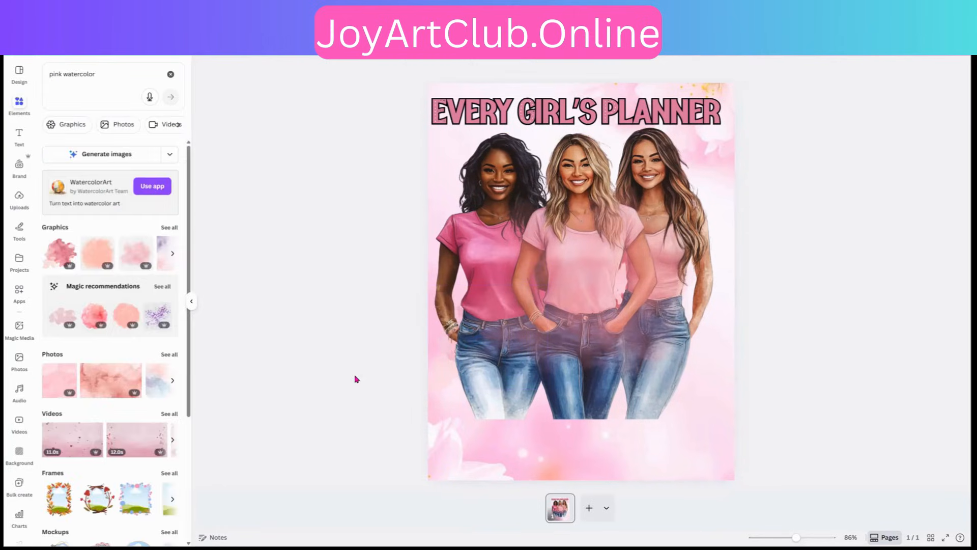
click(447, 348)
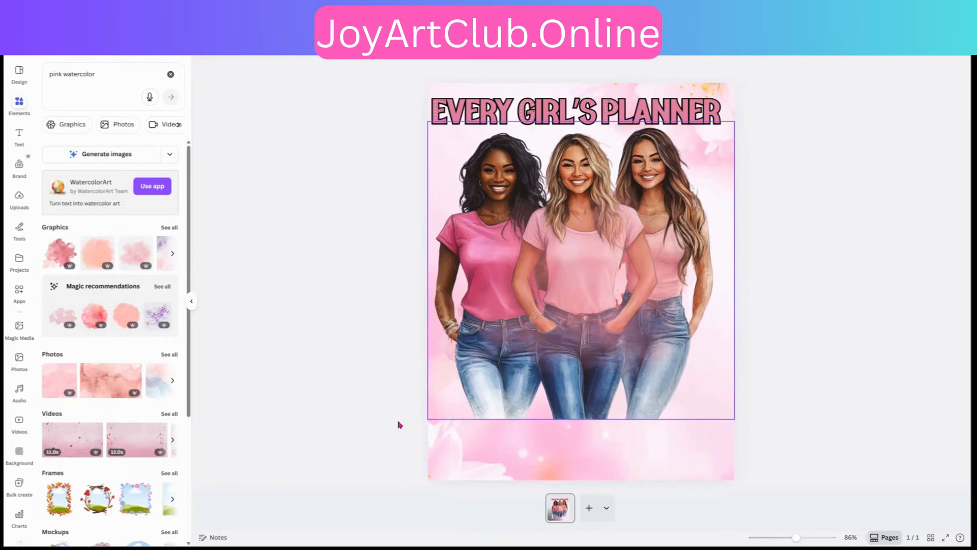
click(372, 439)
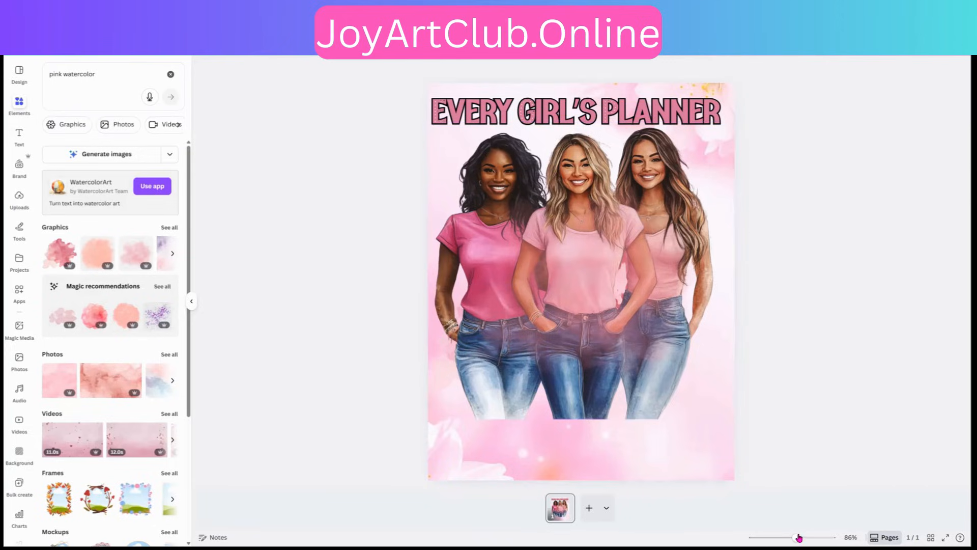
Step: Group the women with the hand piece and watercolor graphics, and move the group down below the title
drag(799, 537, 809, 538)
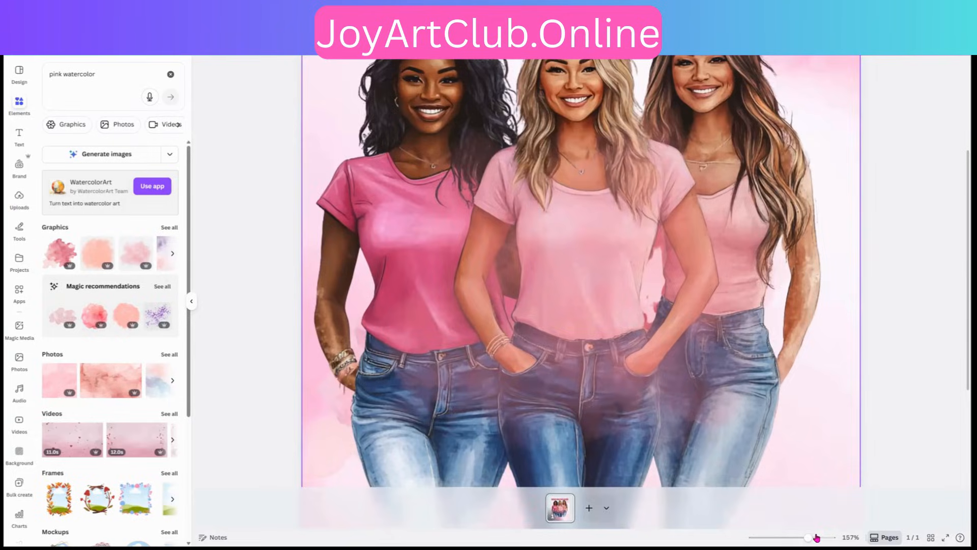
drag(797, 538, 791, 538)
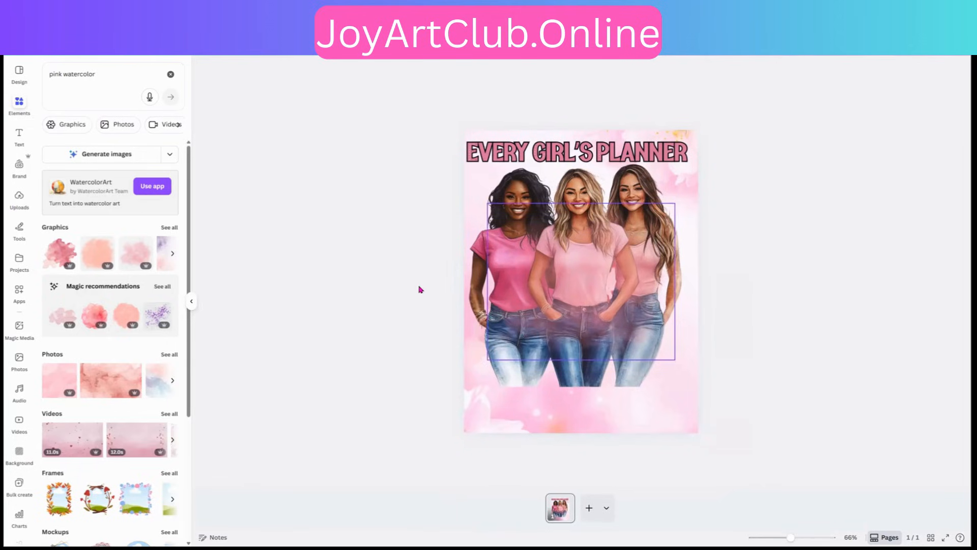
drag(419, 286, 605, 313)
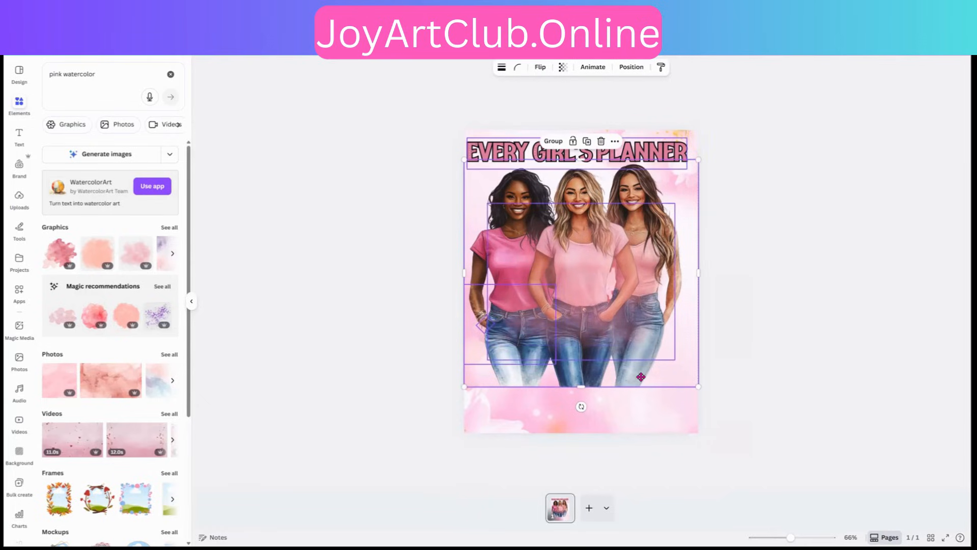
key(ctrl+g)
drag(639, 378, 632, 368)
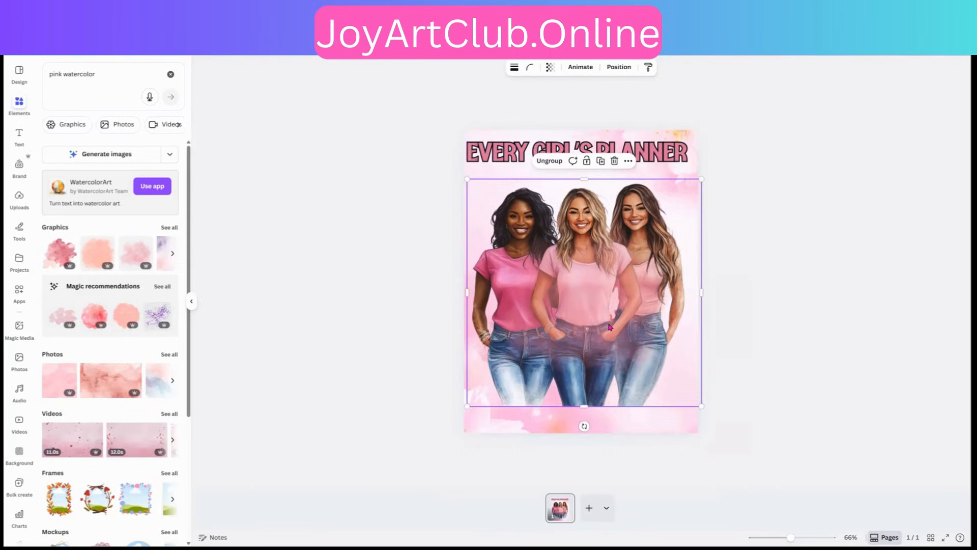
Step: Take the pink watercolor wash covering the women out of the group and delete it
click(596, 271)
click(564, 204)
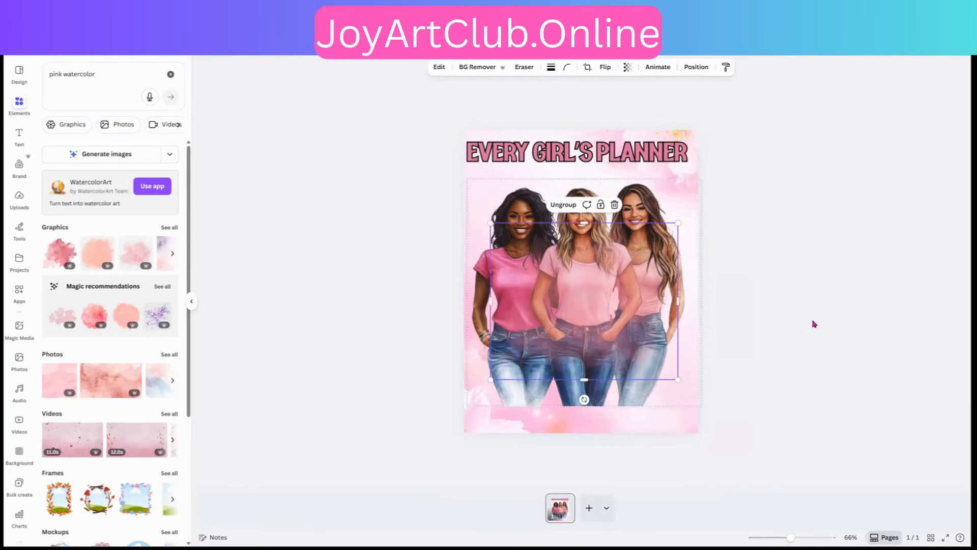
click(584, 301)
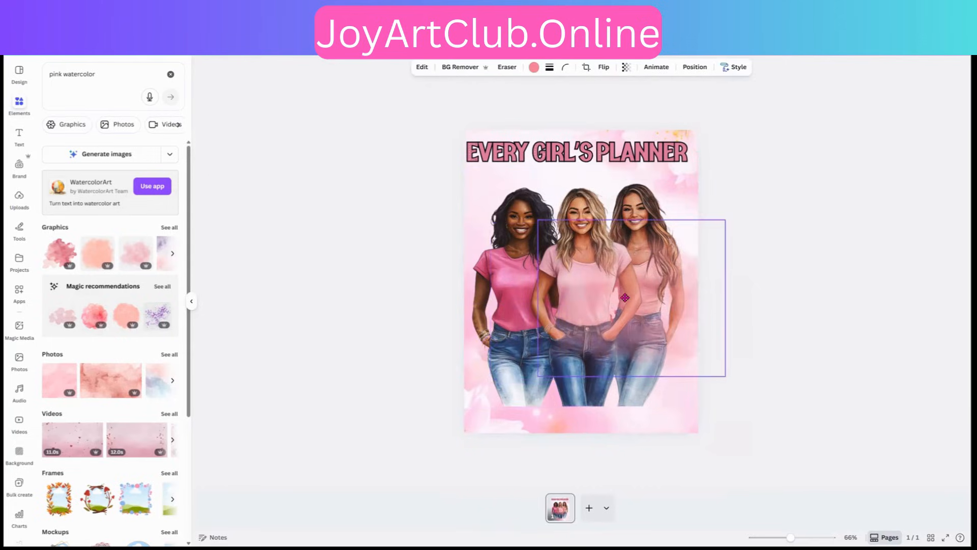
click(625, 302)
key(Delete)
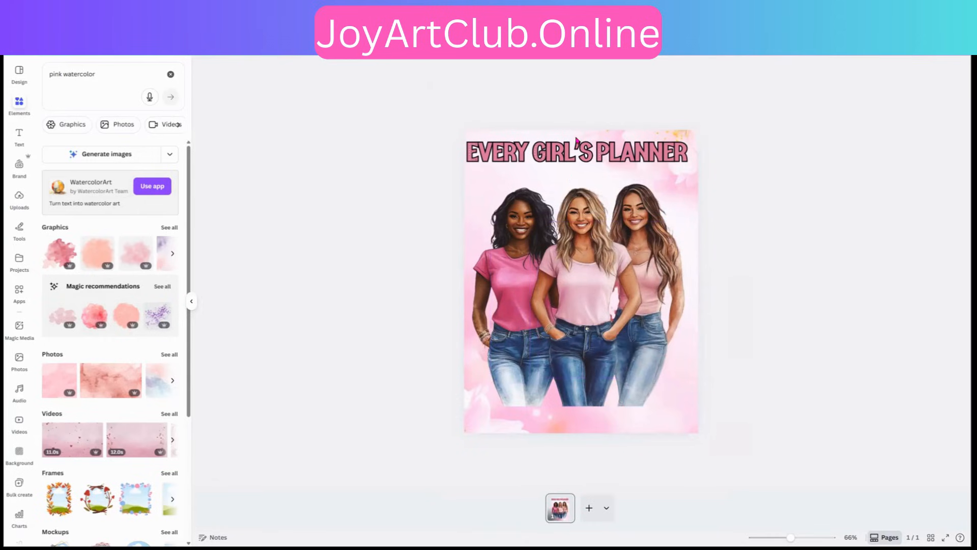
Step: Centre the group of women across the page, and move the title down to just above their heads, centred
key(ctrl+a)
drag(579, 314, 591, 308)
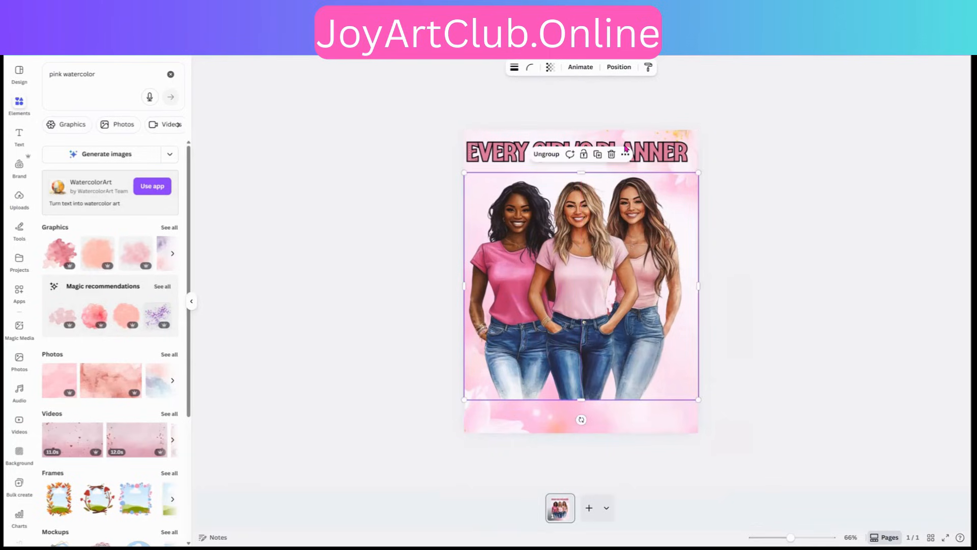
drag(638, 152, 639, 155)
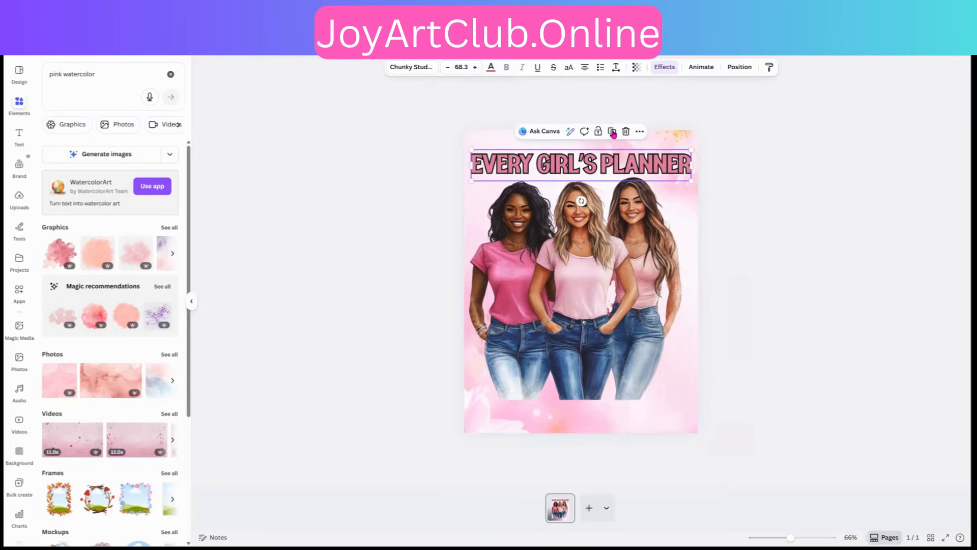
Step: Duplicate the title "Every Girl's Planner" and place the copy centred at the foot of the page
click(613, 134)
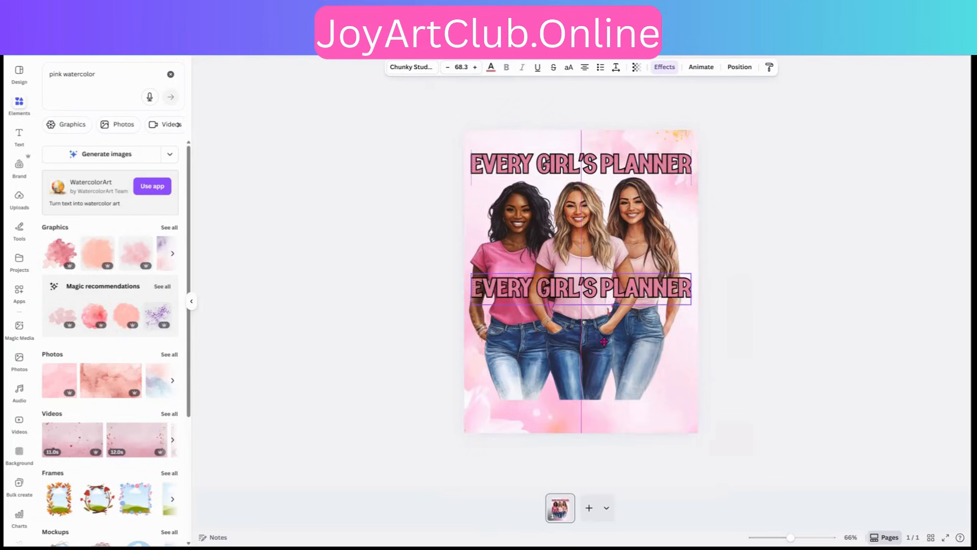
drag(603, 419, 603, 414)
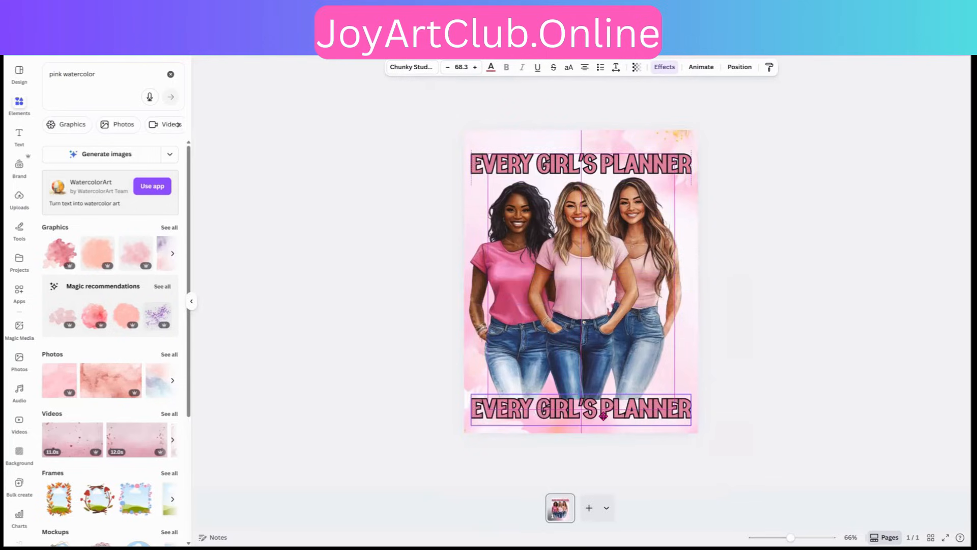
drag(603, 416, 604, 416)
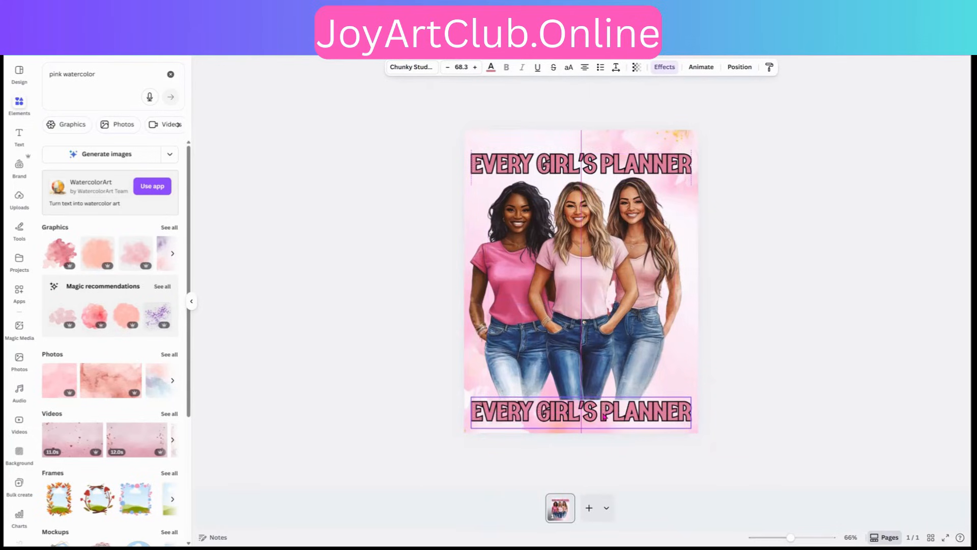
Step: Replace the copied title's text with "2026", enlarge it to font size 189, and place it over the women's legs
double_click(605, 417)
text(2026)
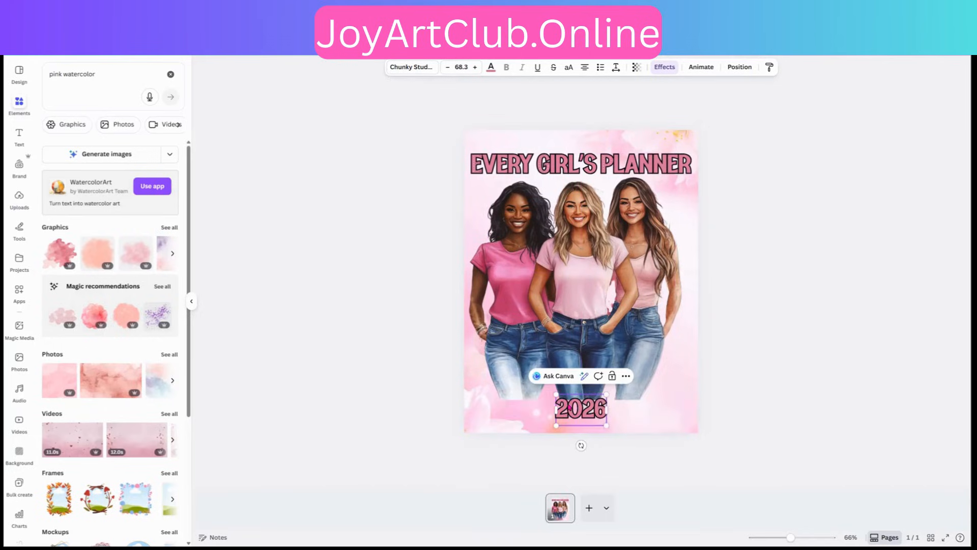
key(Escape)
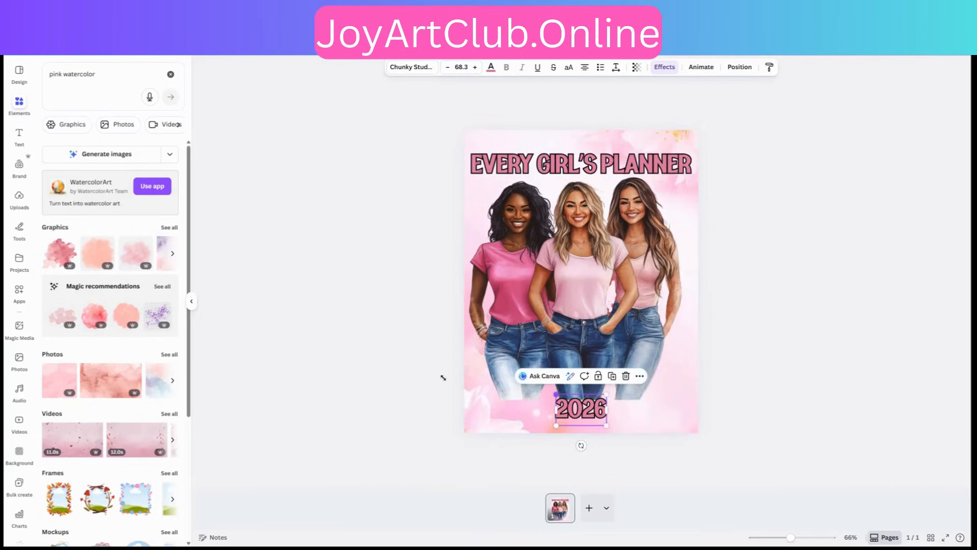
drag(443, 377, 466, 338)
drag(561, 394, 597, 400)
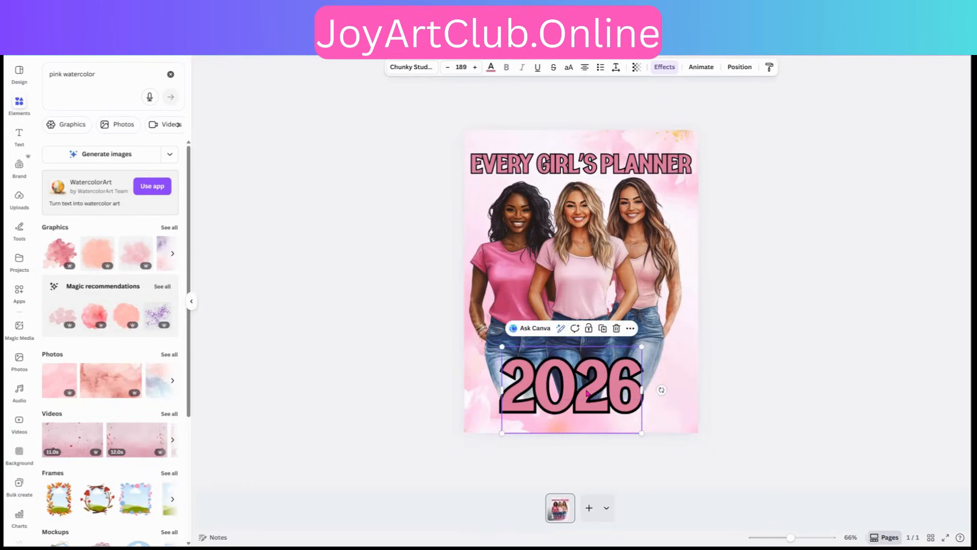
Step: Shift the "2026" title slightly towards the page's right edge, and search the graphics for "gold slash"
drag(585, 387, 586, 387)
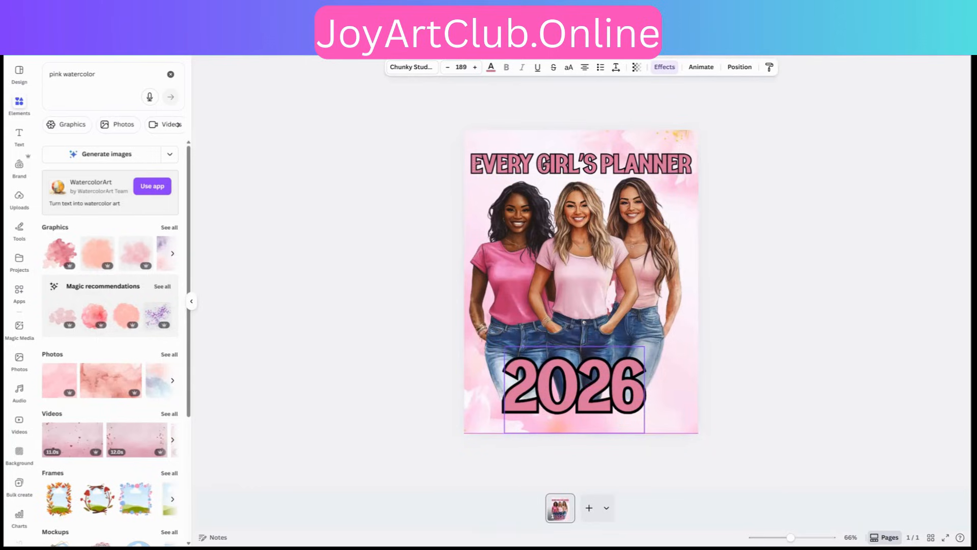
click(56, 74)
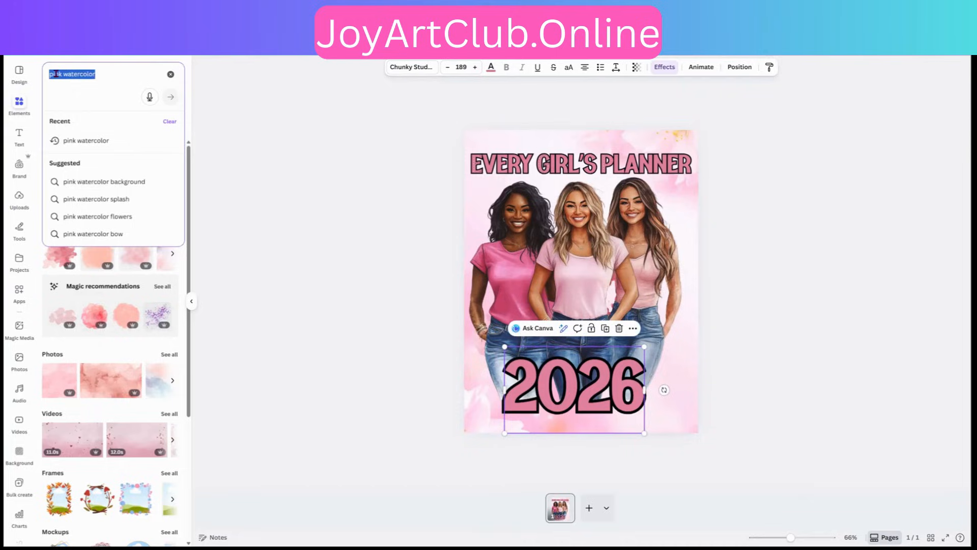
text(go)
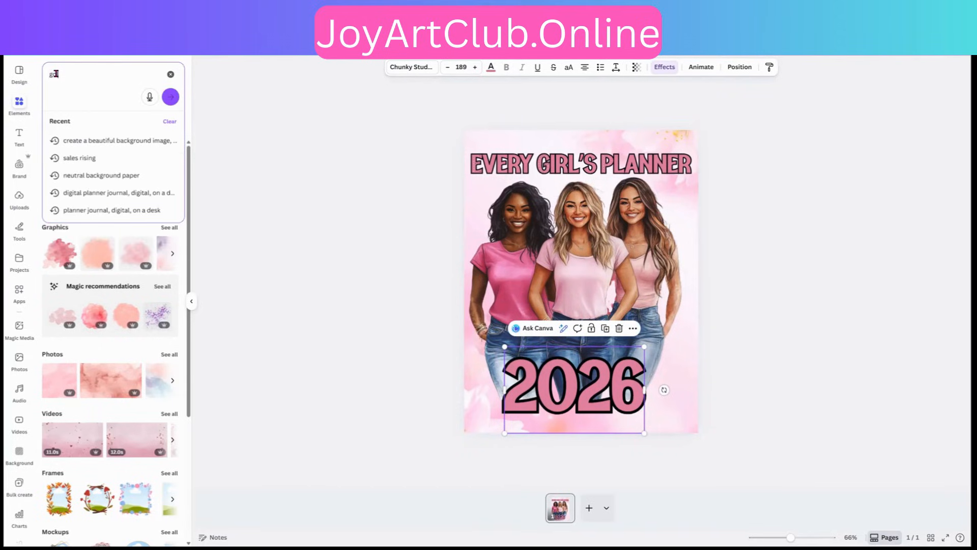
text(ld slash)
key(Return)
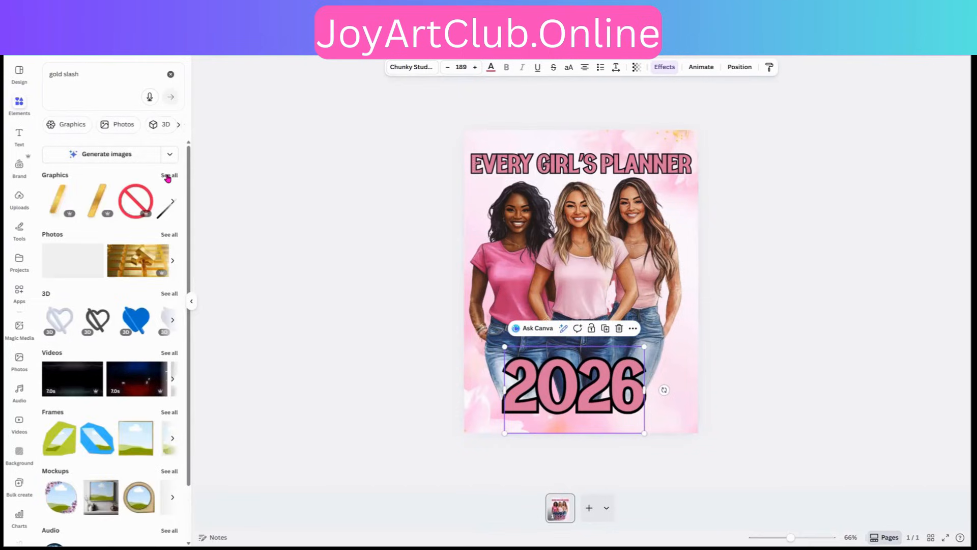
click(168, 176)
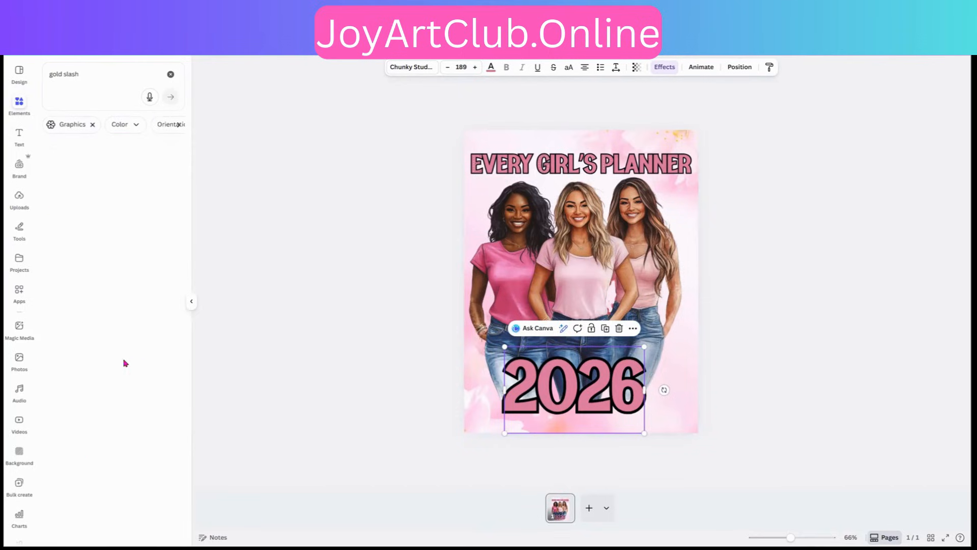
Step: Find the slanted gold glitter strip among the "gold slash" graphics and add it to the cover
scroll(127, 351, down, 3)
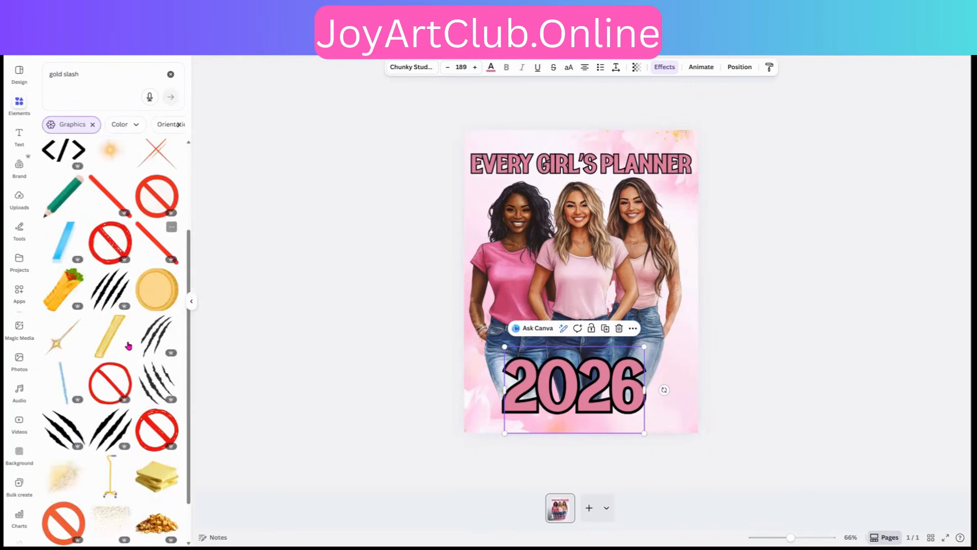
scroll(128, 347, down, 5)
scroll(126, 349, down, 2)
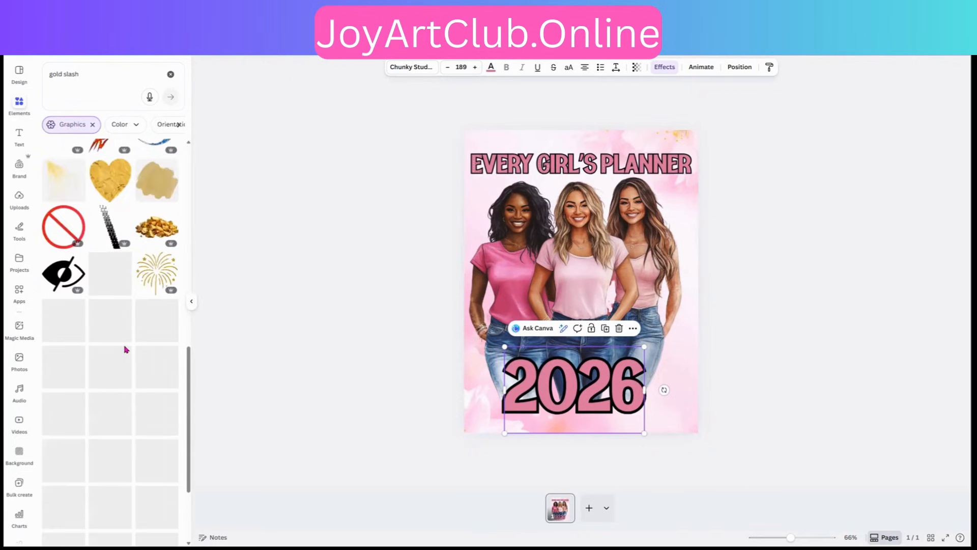
scroll(125, 350, down, 1)
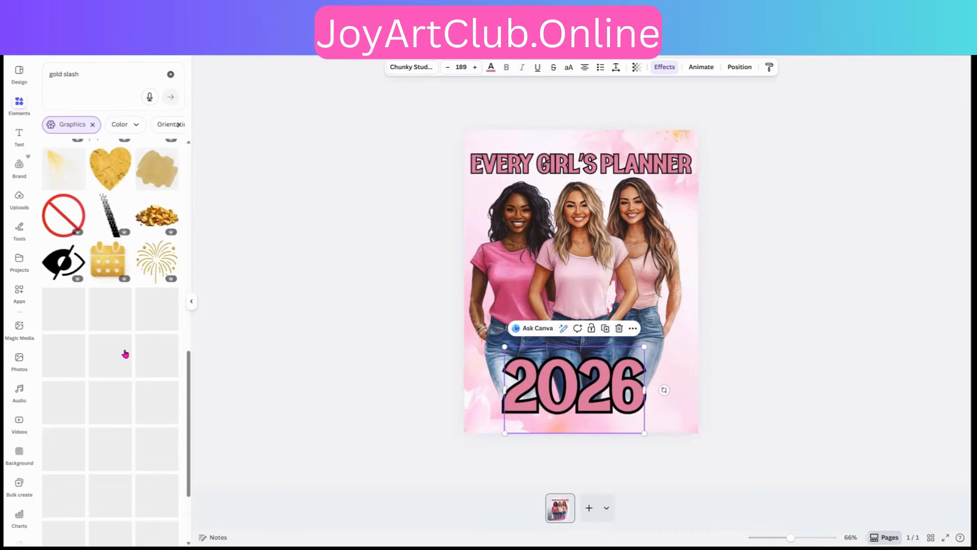
scroll(125, 350, down, 3)
scroll(127, 349, down, 2)
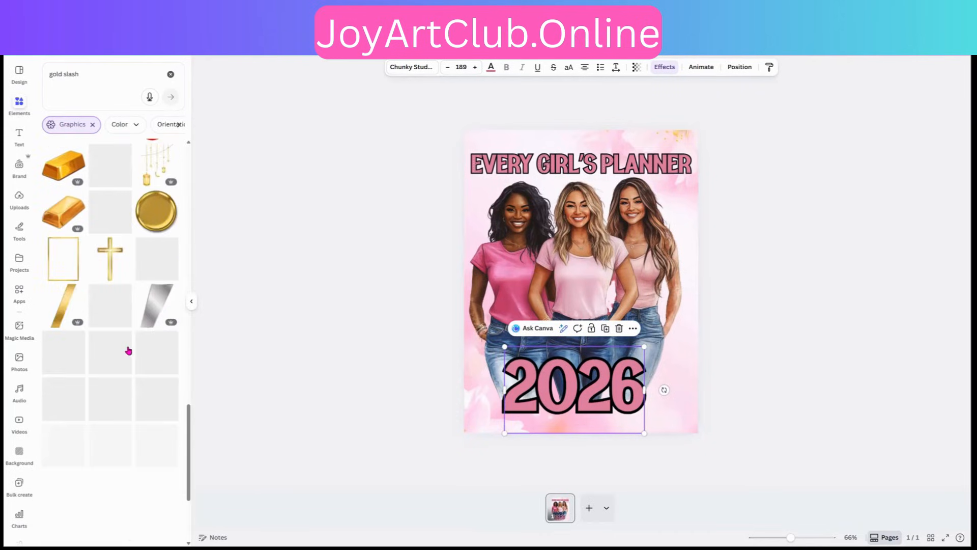
scroll(124, 339, down, 3)
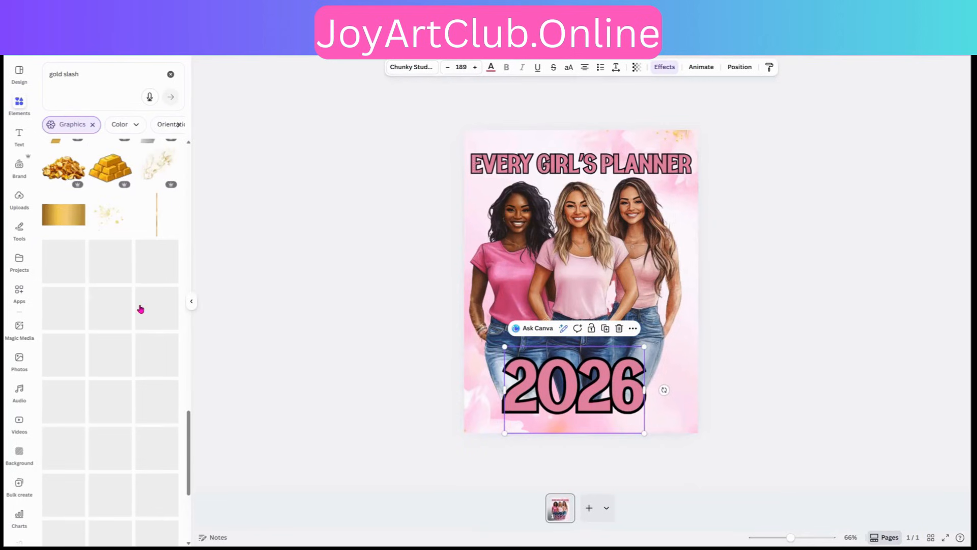
scroll(139, 312, down, 1)
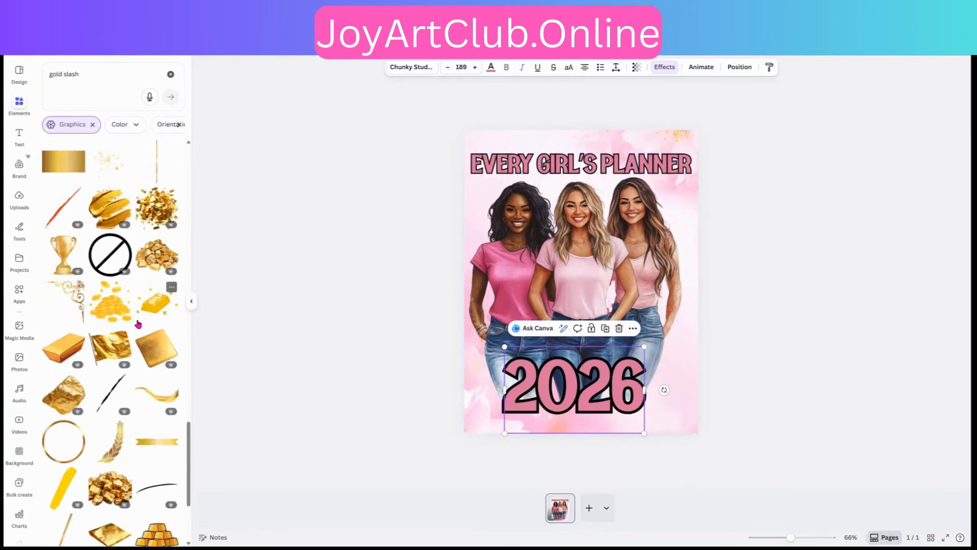
scroll(136, 326, down, 2)
scroll(133, 336, down, 3)
scroll(130, 343, down, 3)
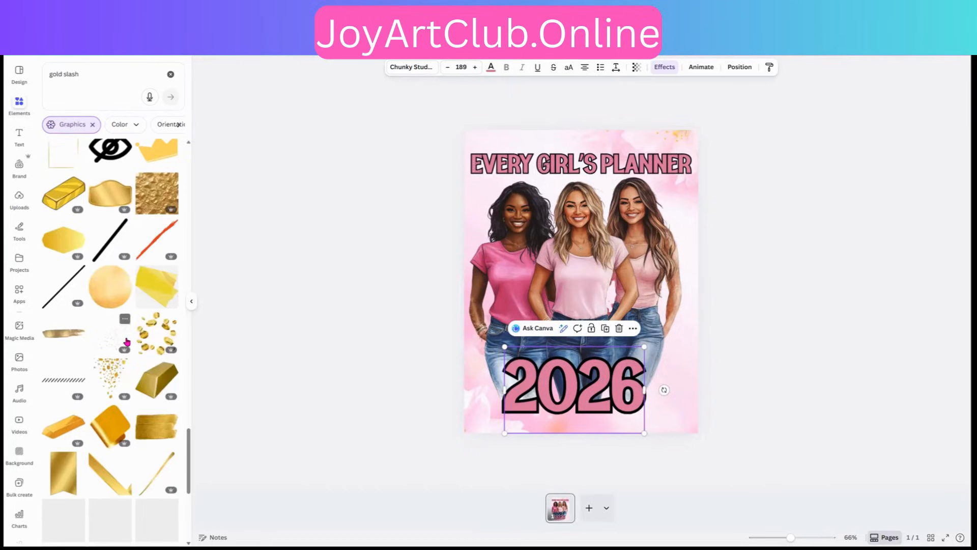
scroll(126, 346, down, 2)
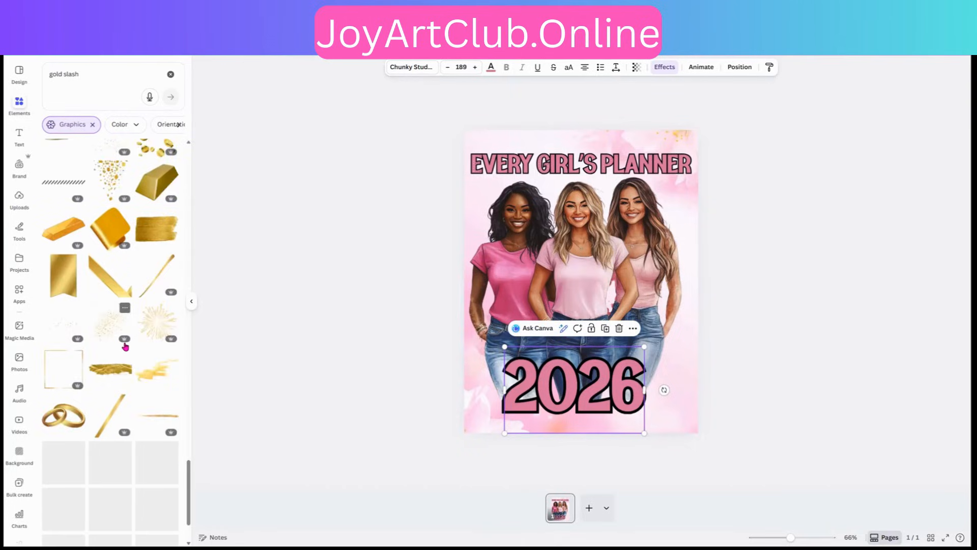
scroll(125, 346, down, 1)
scroll(126, 347, down, 4)
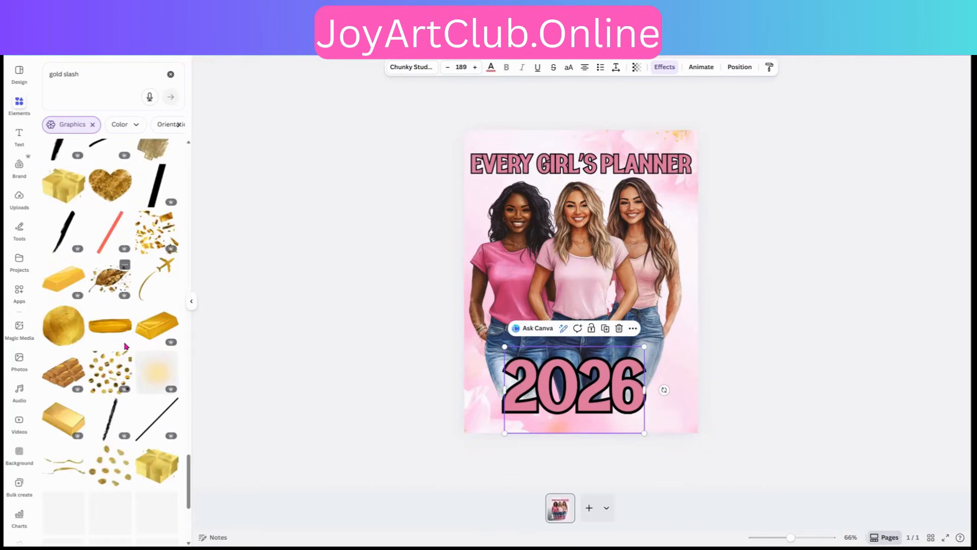
scroll(123, 347, down, 2)
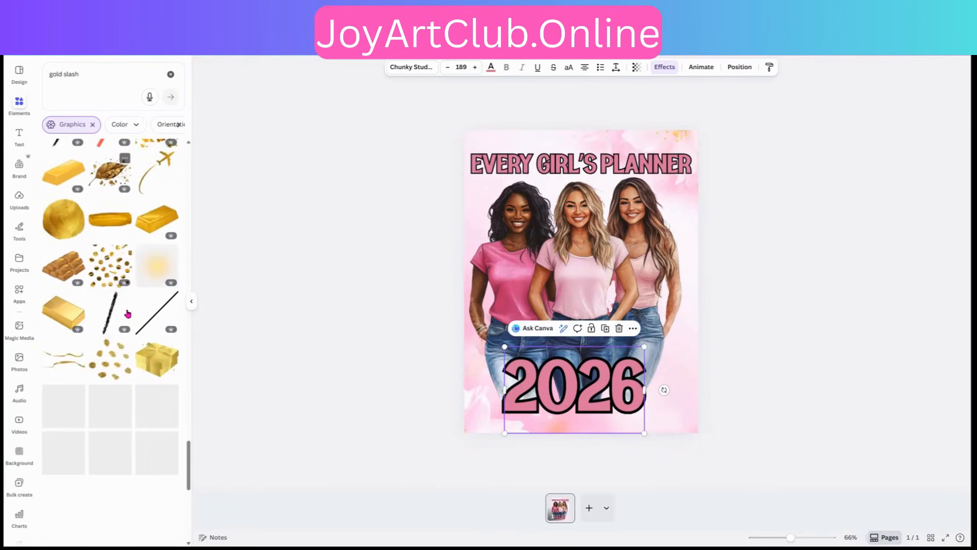
scroll(127, 313, down, 4)
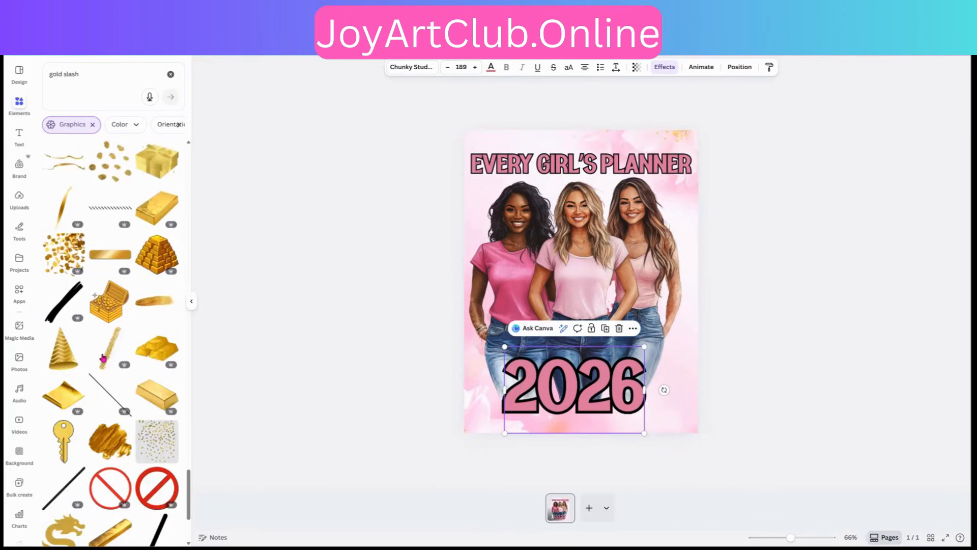
click(103, 358)
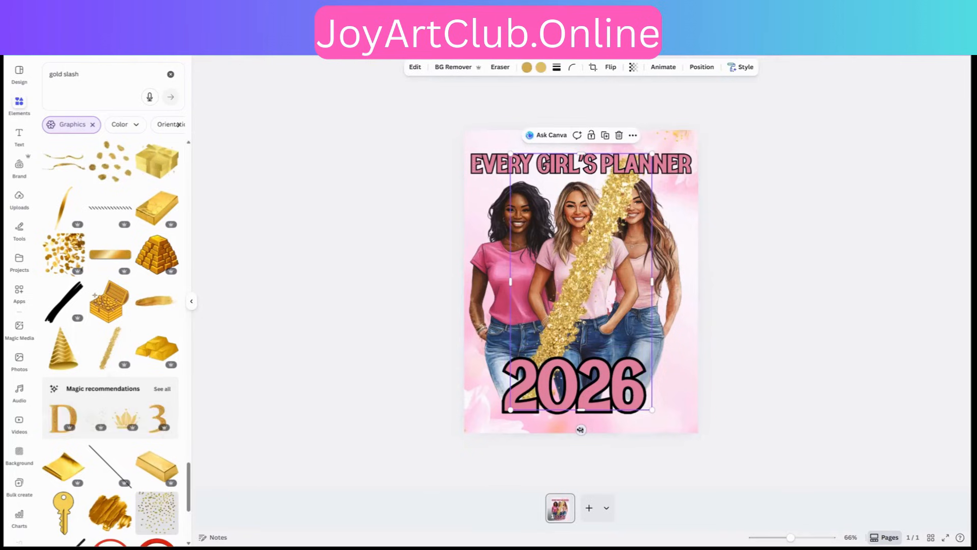
Step: Rotate the gold glitter strip to horizontal, resize it to nearly the page width, and place it behind the lower part of "2026"
drag(581, 429, 508, 317)
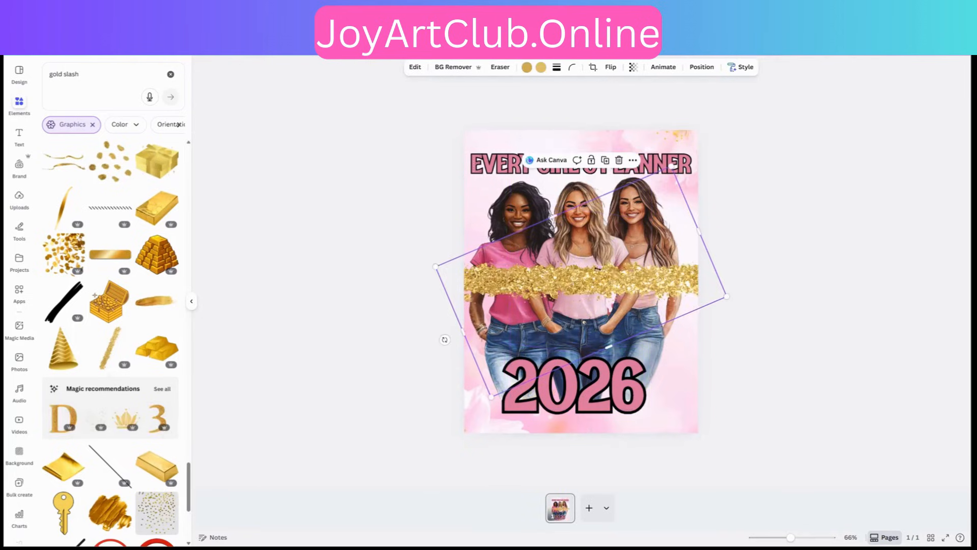
drag(726, 295, 565, 283)
drag(557, 281, 583, 401)
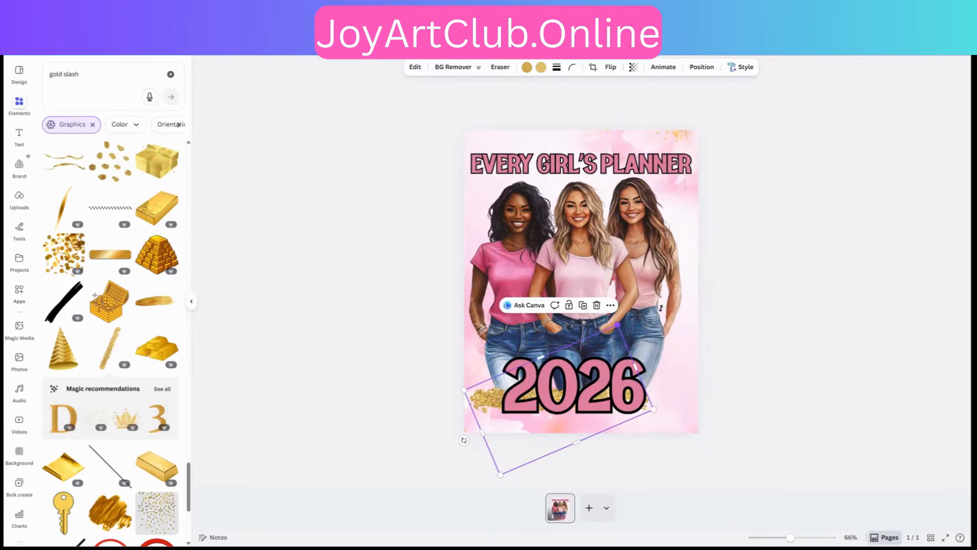
drag(661, 307, 645, 347)
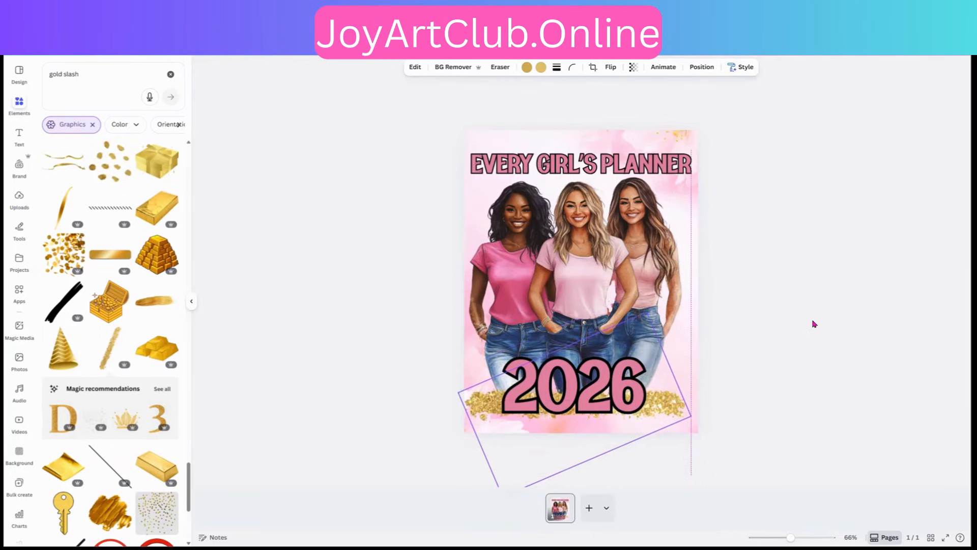
click(796, 321)
Step: Try a white outline on the "2026" title
click(582, 395)
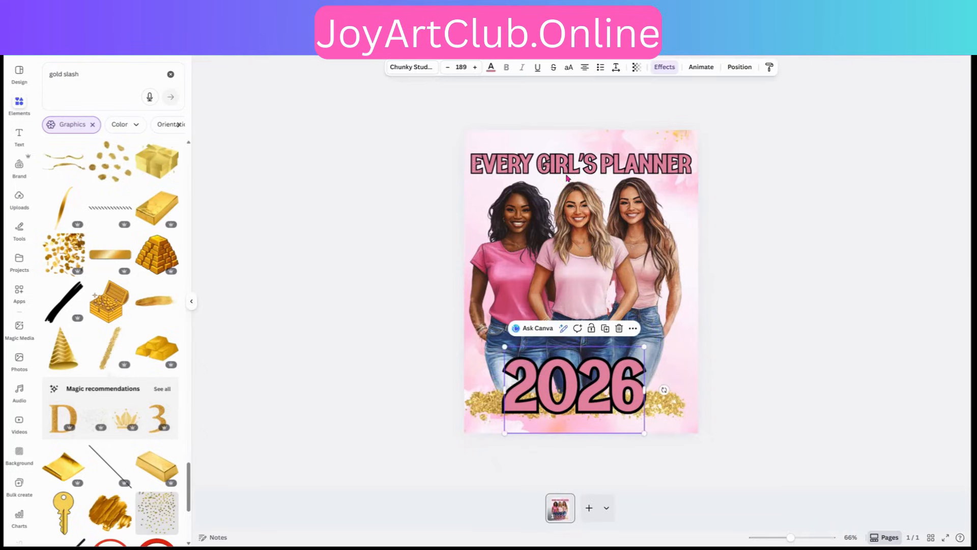
click(658, 71)
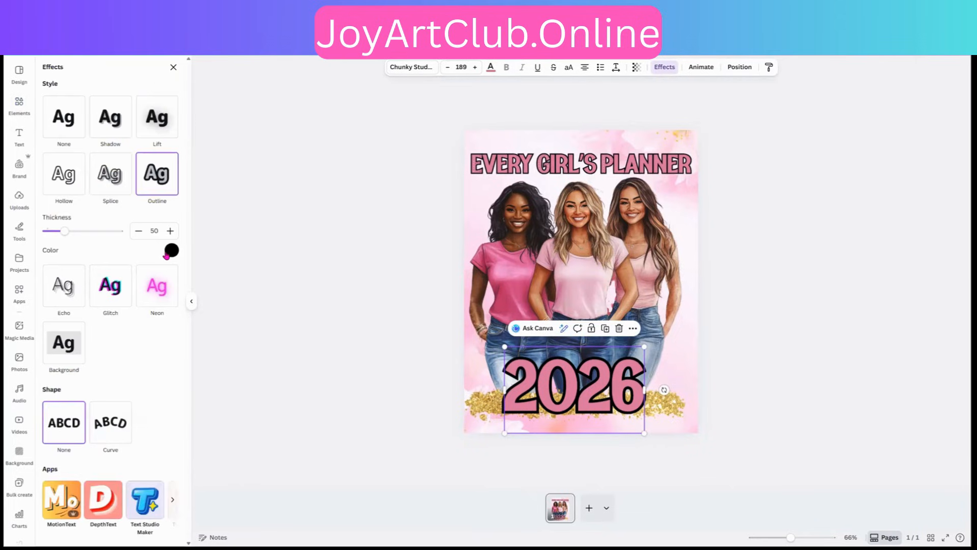
click(168, 253)
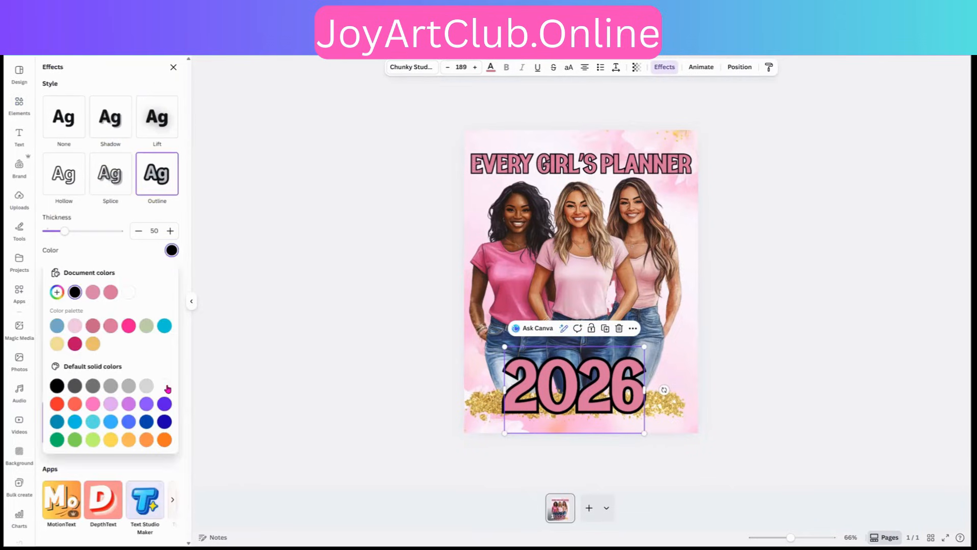
click(165, 386)
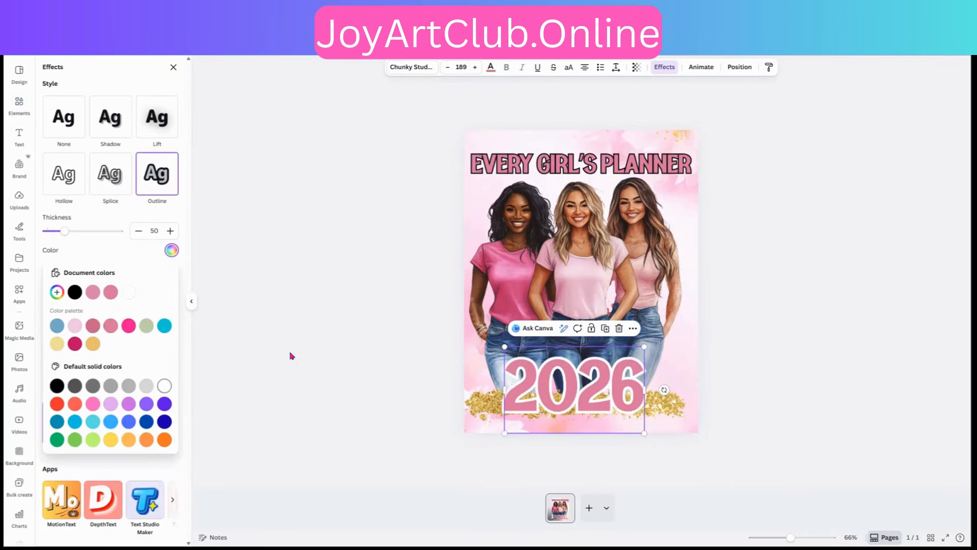
Step: Try a white outline on the "Every Girl's Planner" title
click(534, 169)
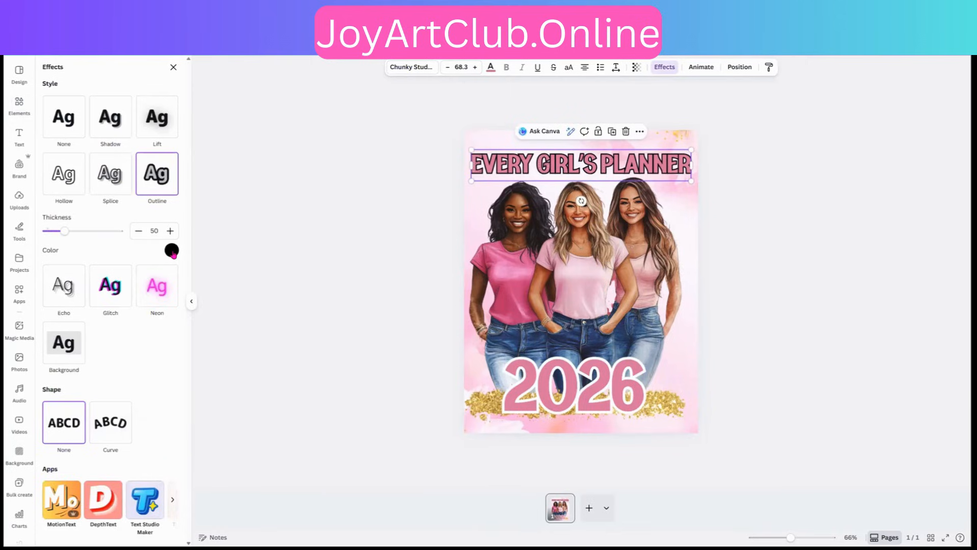
click(172, 250)
click(164, 385)
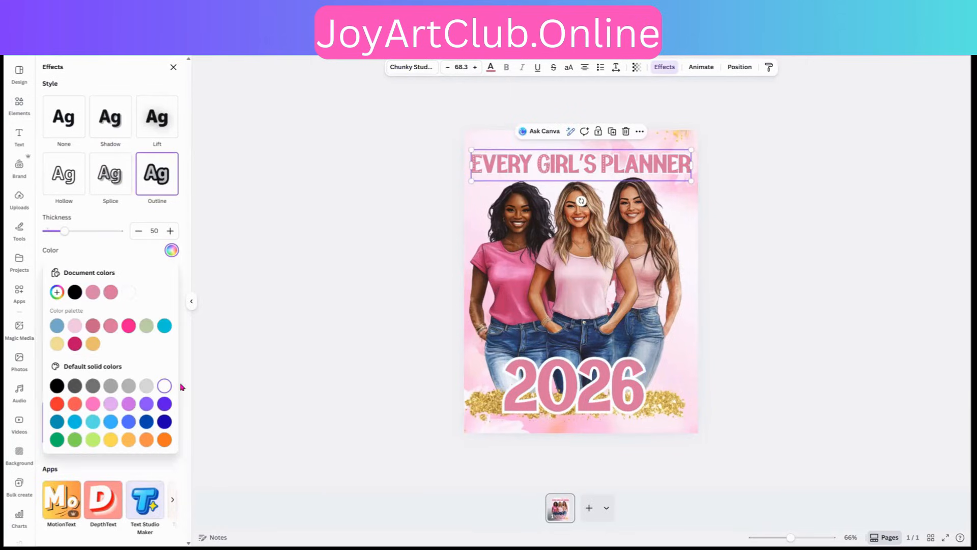
click(354, 330)
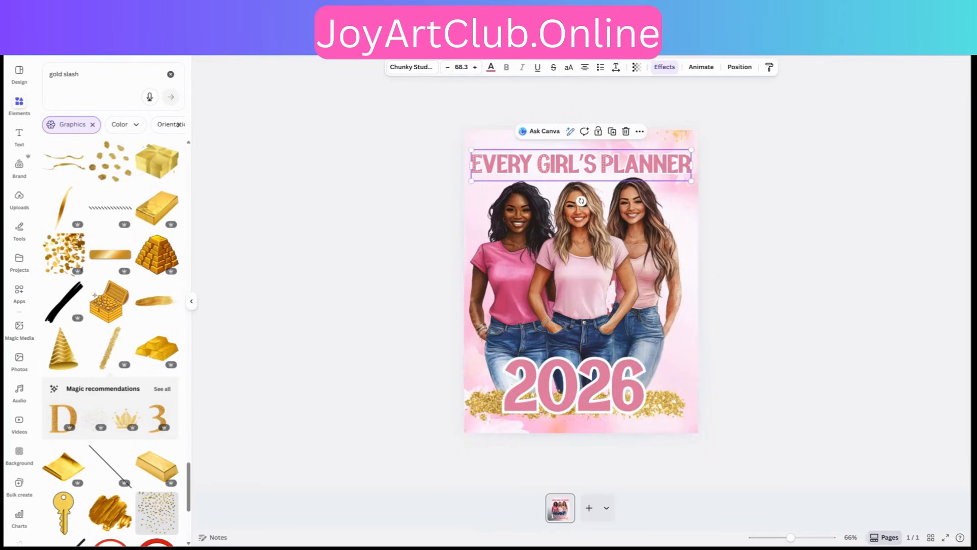
Step: Undo the white outline changes on both titles
key(ctrl+z)
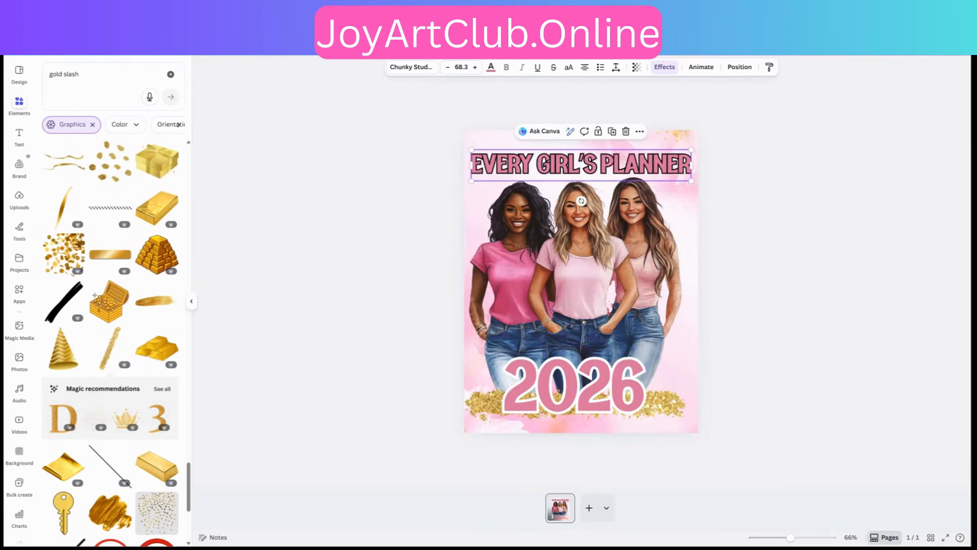
key(ctrl+z)
click(835, 374)
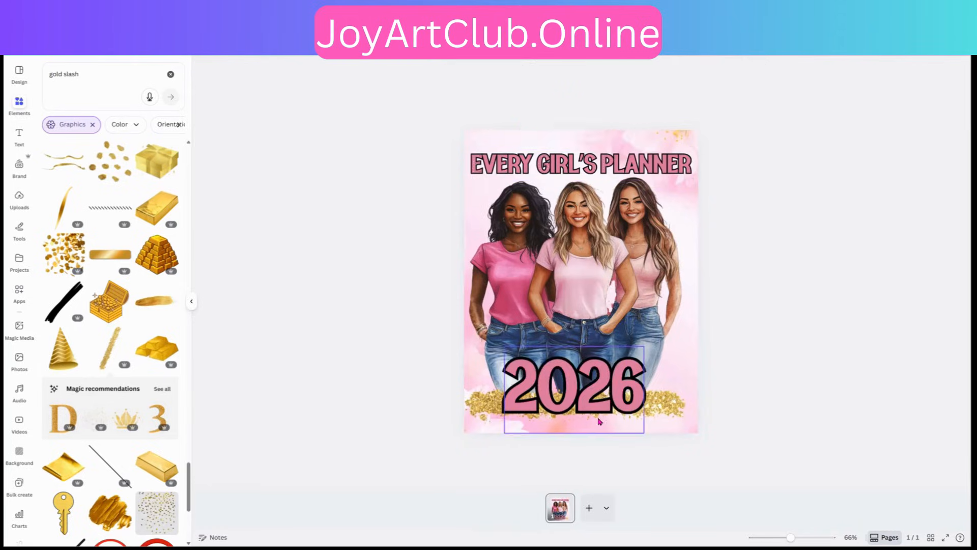
click(593, 405)
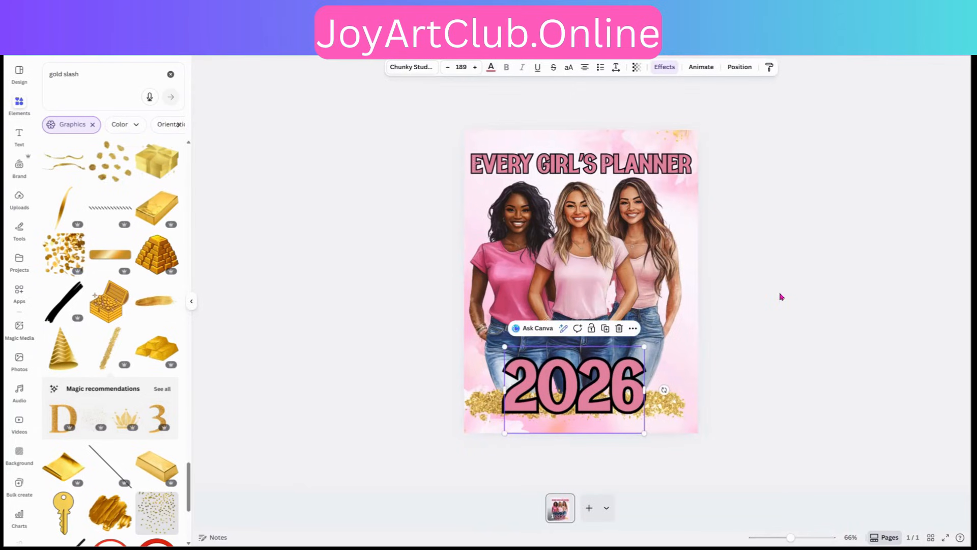
key(Escape)
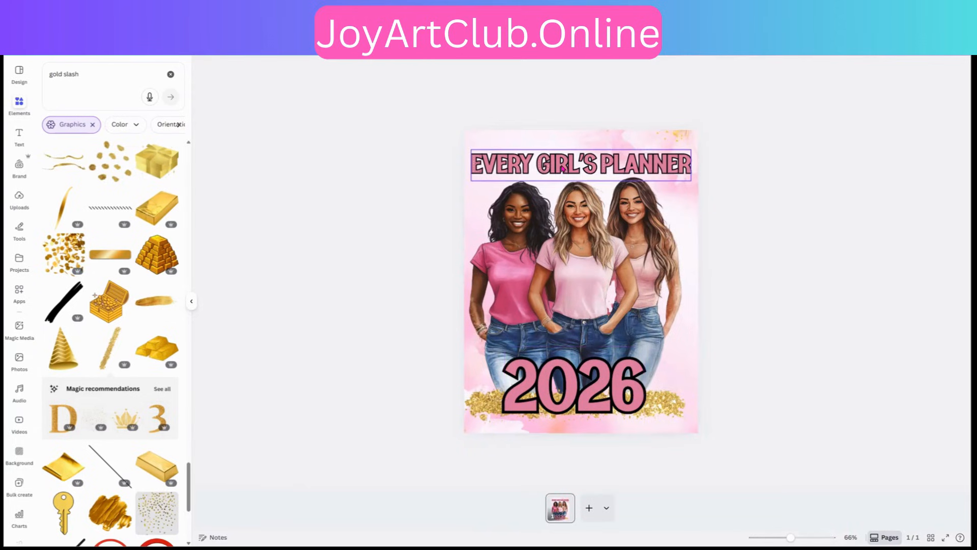
Step: Move the "Every Girl's Planner" title slightly higher and shrink it a little
drag(563, 164, 560, 159)
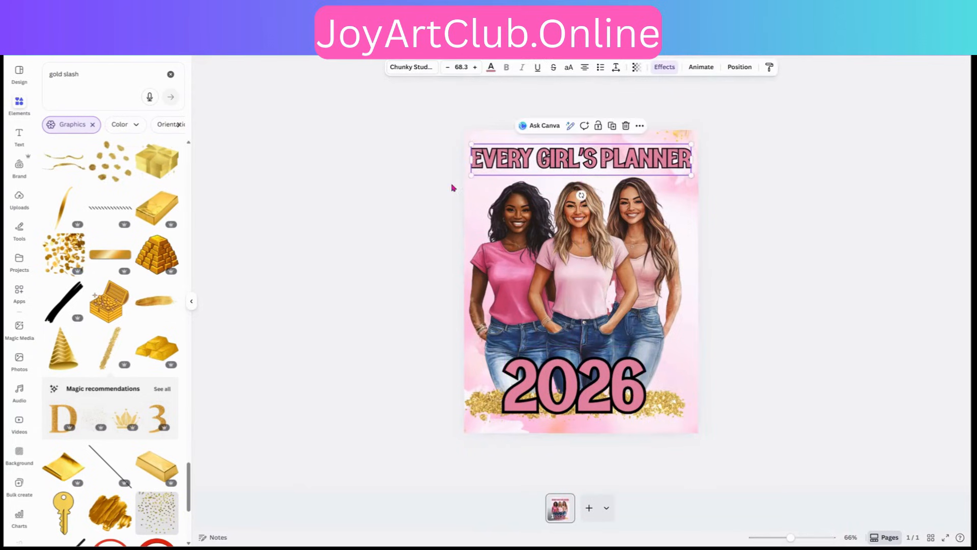
drag(472, 172, 474, 185)
Step: Shrink the group of women to about 8.1 × 7.9 in and move it up beneath the title, centred across the page
click(476, 186)
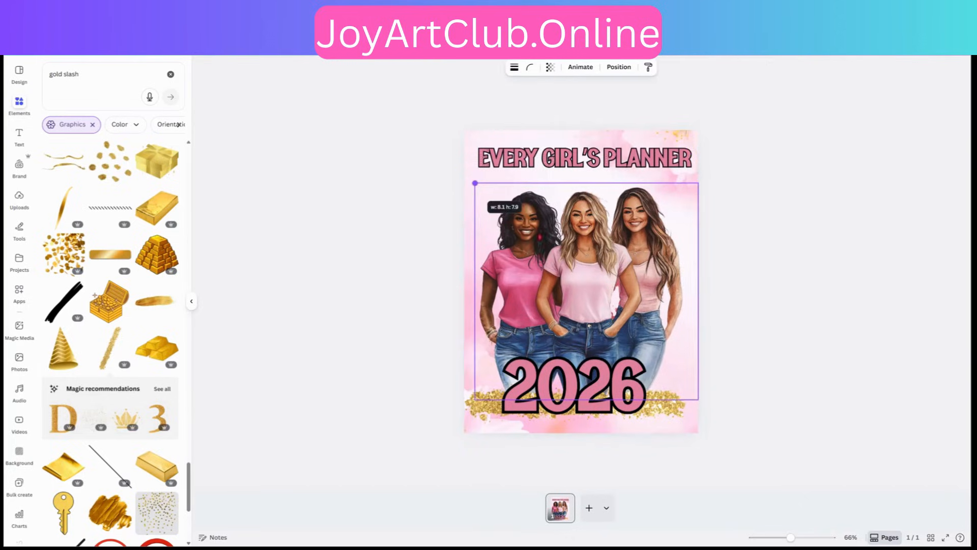
drag(566, 258, 561, 241)
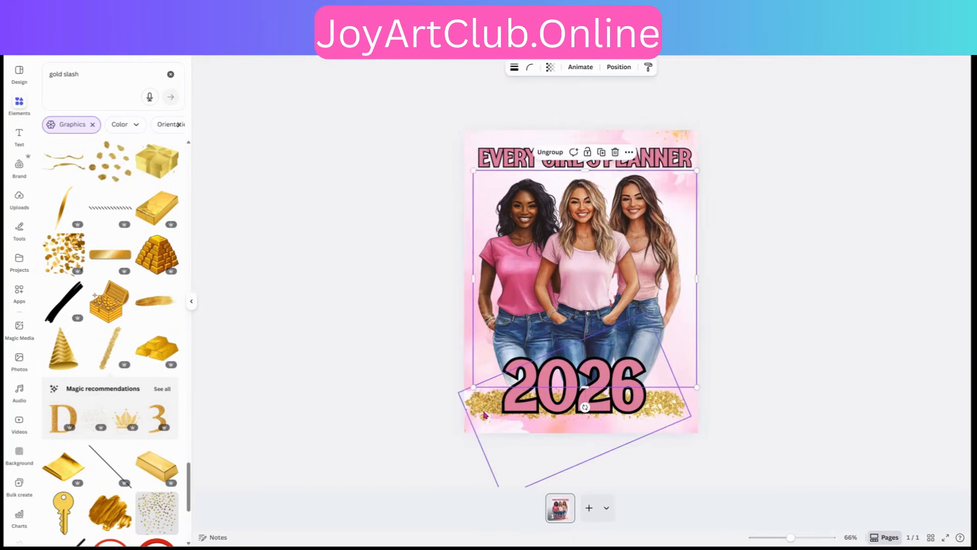
drag(530, 275, 525, 270)
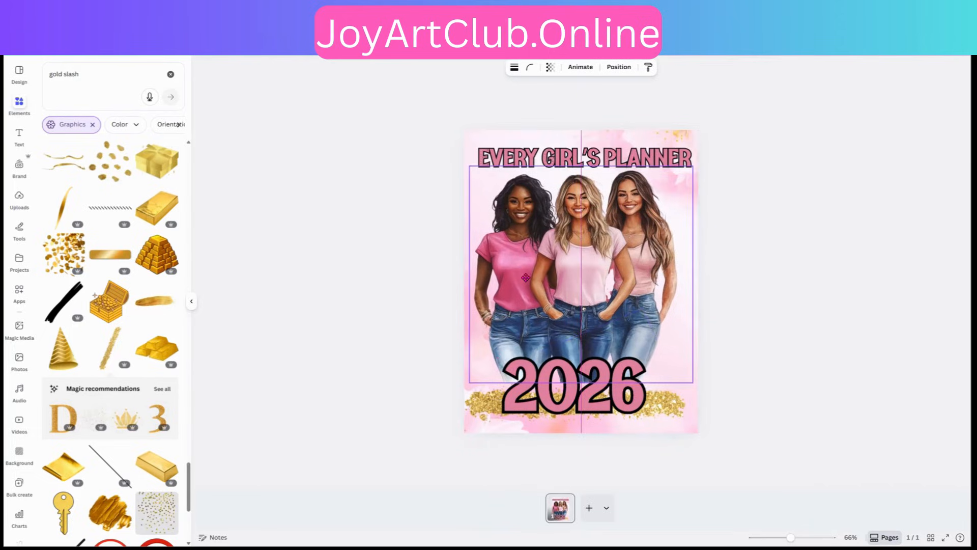
Step: Move the gold glitter band up and lower the "2026" title so the band runs behind the upper part of the digits
click(480, 413)
drag(483, 388, 586, 407)
click(587, 407)
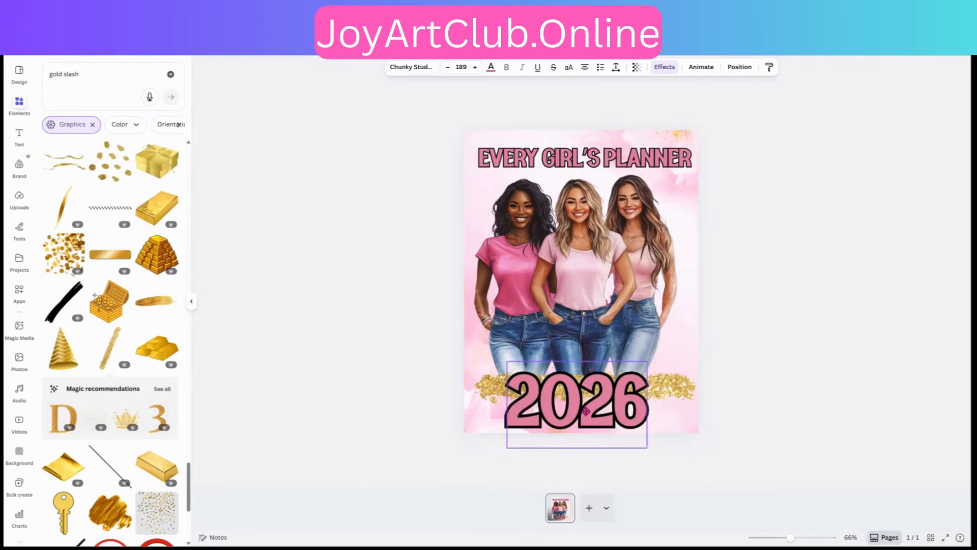
click(468, 210)
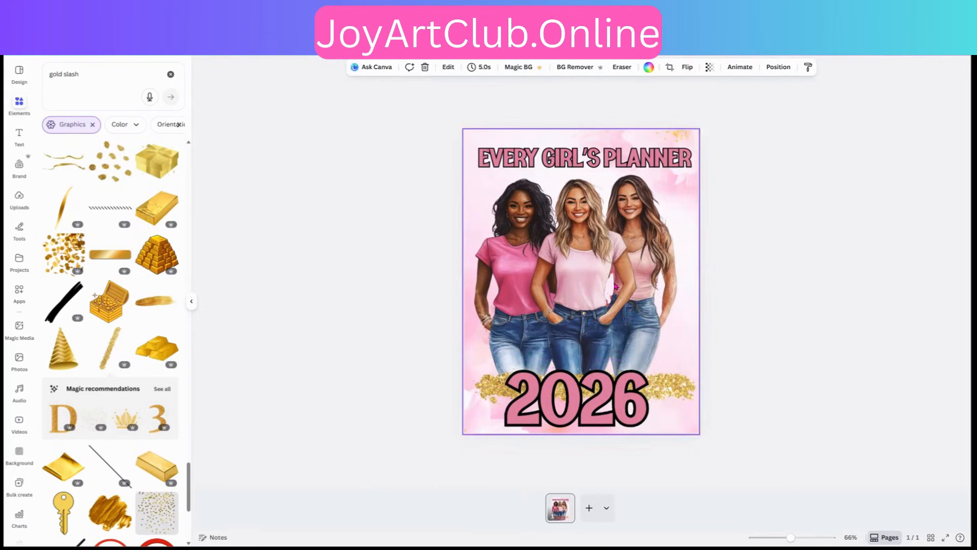
Step: Shift the group of women slightly right, with the "Every Girl's Planner" title in line above it
drag(619, 281, 628, 281)
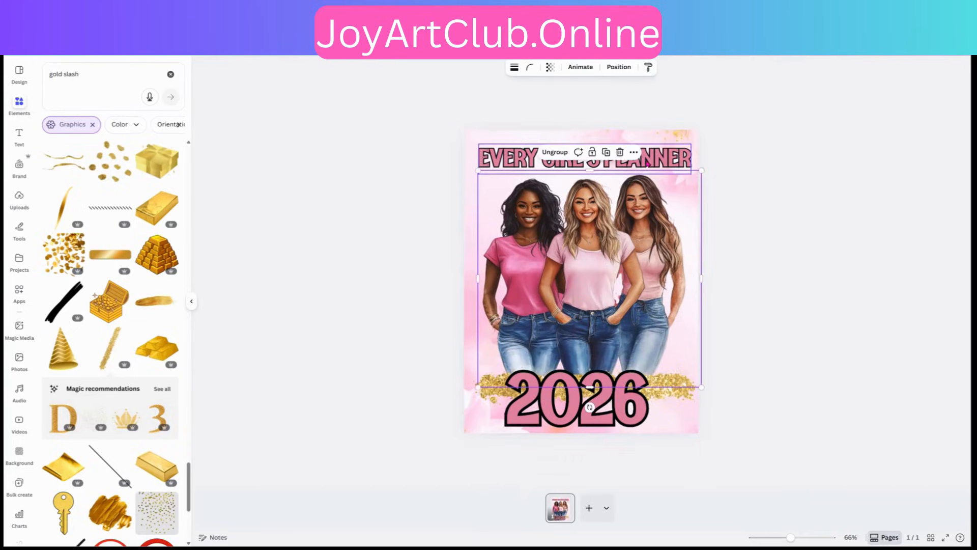
click(645, 160)
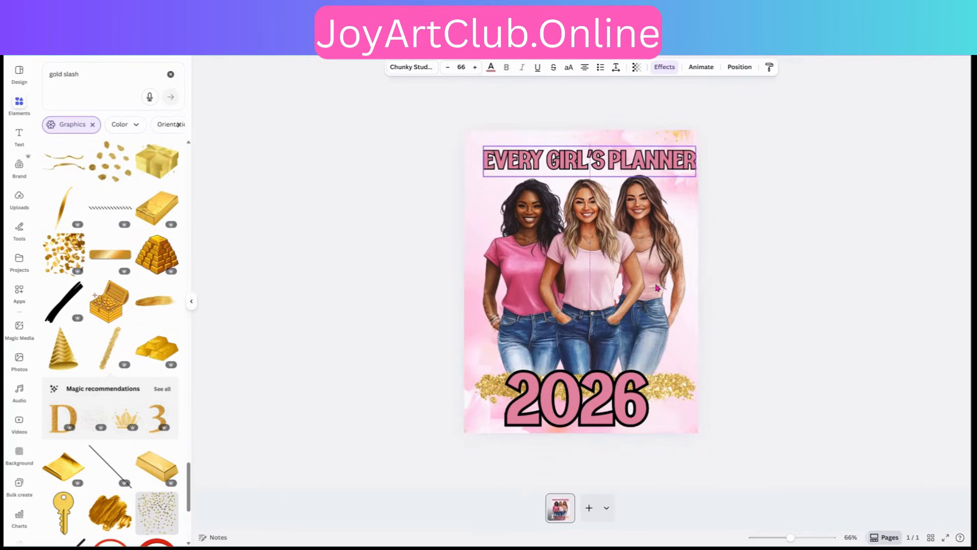
drag(672, 304, 670, 304)
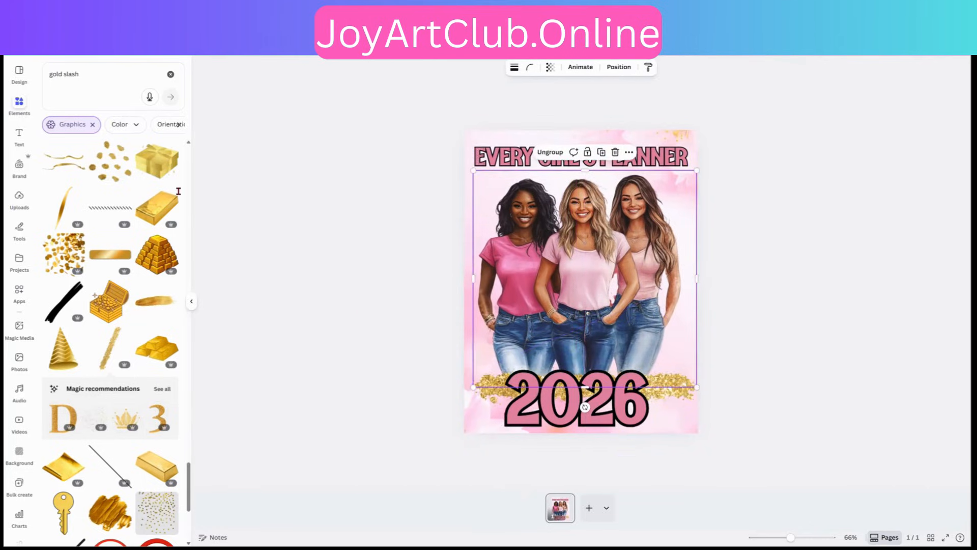
Step: Search all elements for "frame" without the Graphics filter and add the plain square frame to the page
click(90, 76)
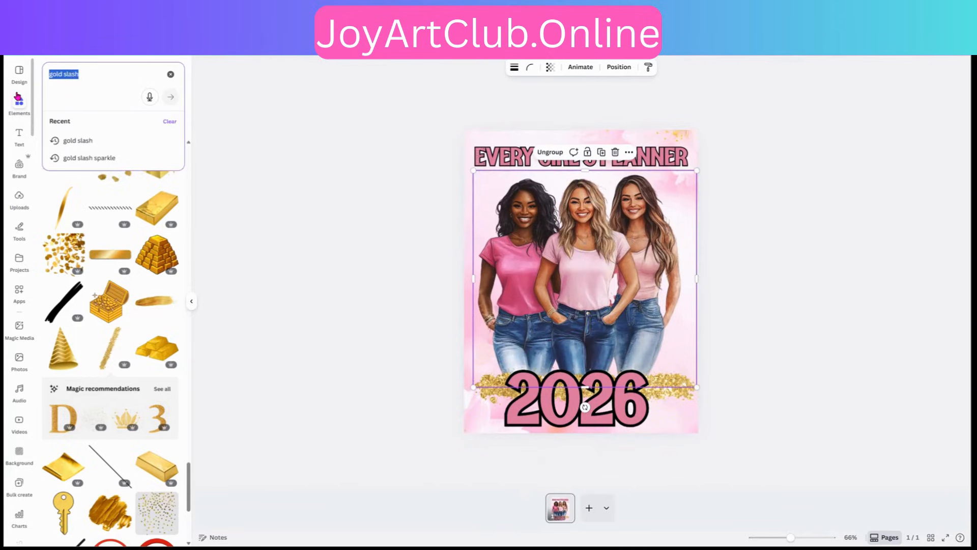
text(frame)
key(Return)
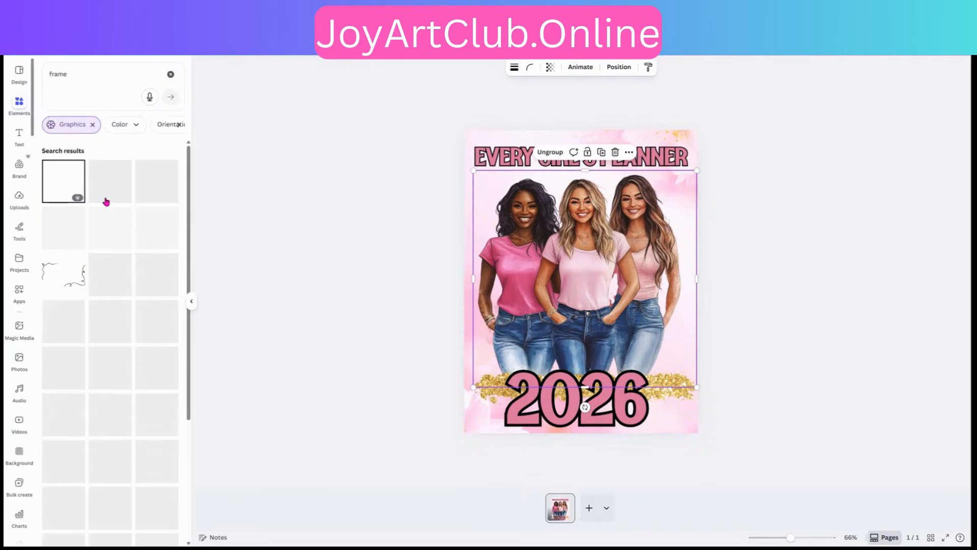
click(93, 125)
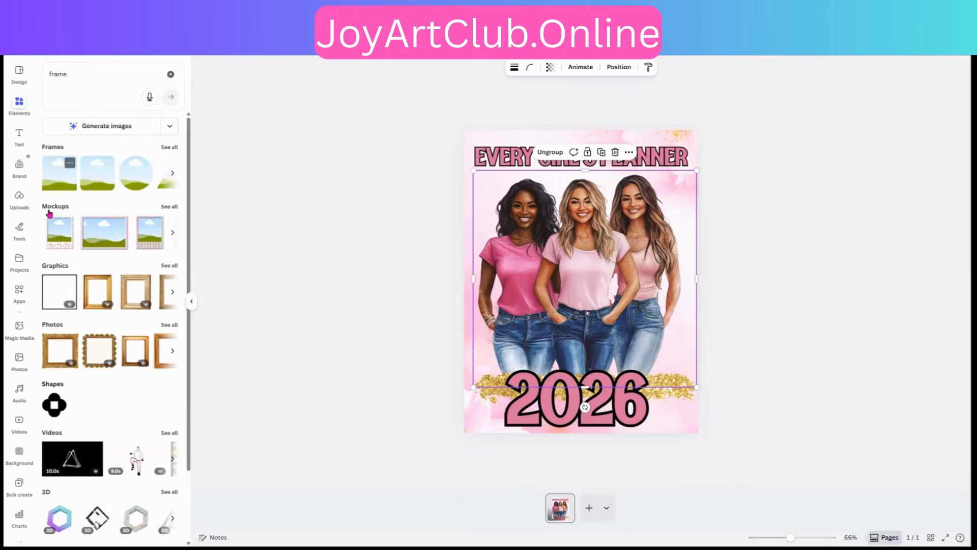
click(51, 210)
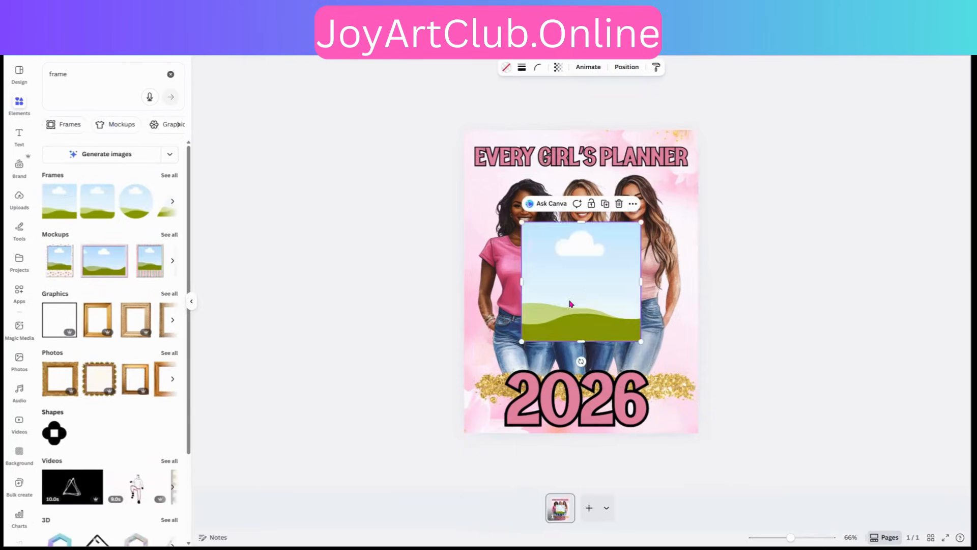
Step: Reshape the frame into a narrow strip about 0.5 × 11 in along the page's left edge
drag(590, 285, 484, 192)
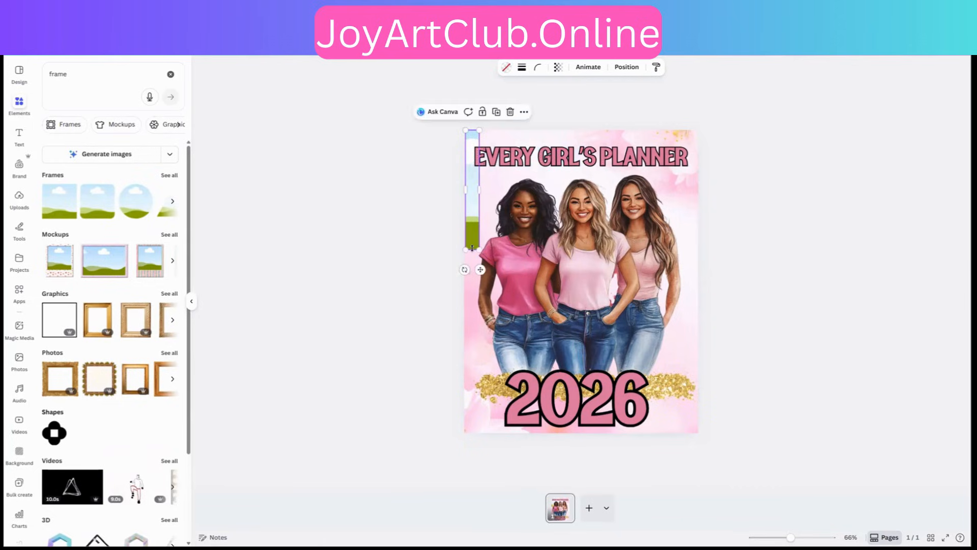
mouse_move(472, 429)
mouse_down()
mouse_move(474, 444)
mouse_move(474, 433)
mouse_up()
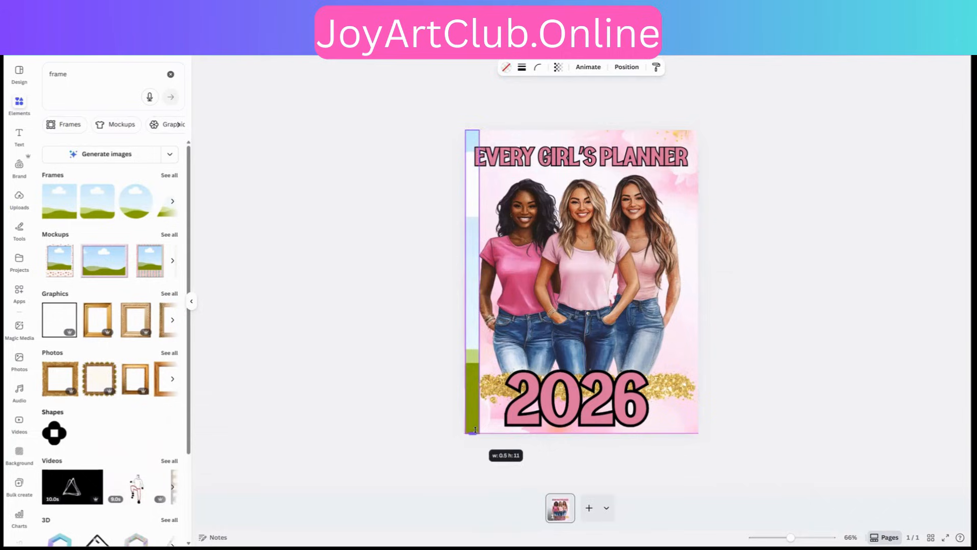
drag(464, 280, 461, 278)
Step: Move the "Every Girl's Planner" title slightly right so it clears the frame strip
click(537, 157)
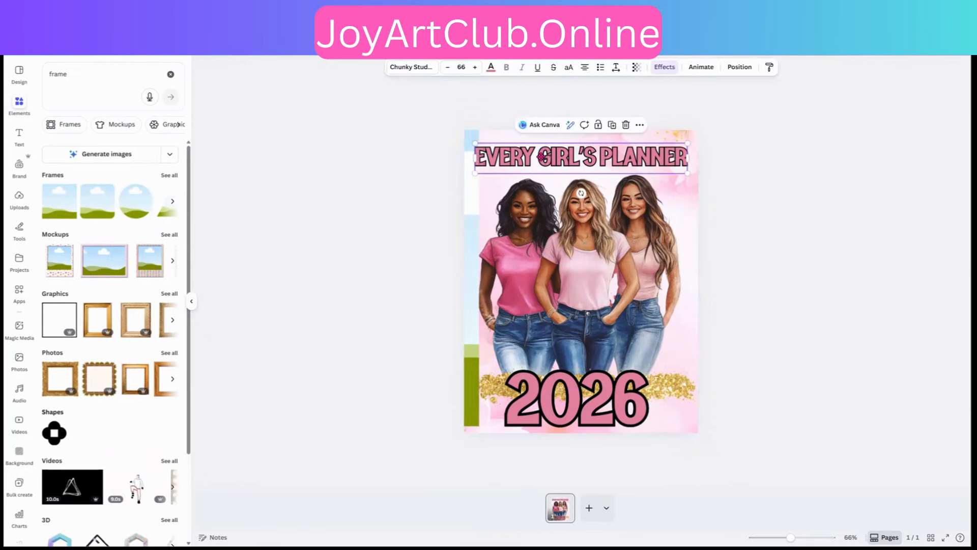
drag(542, 156, 534, 155)
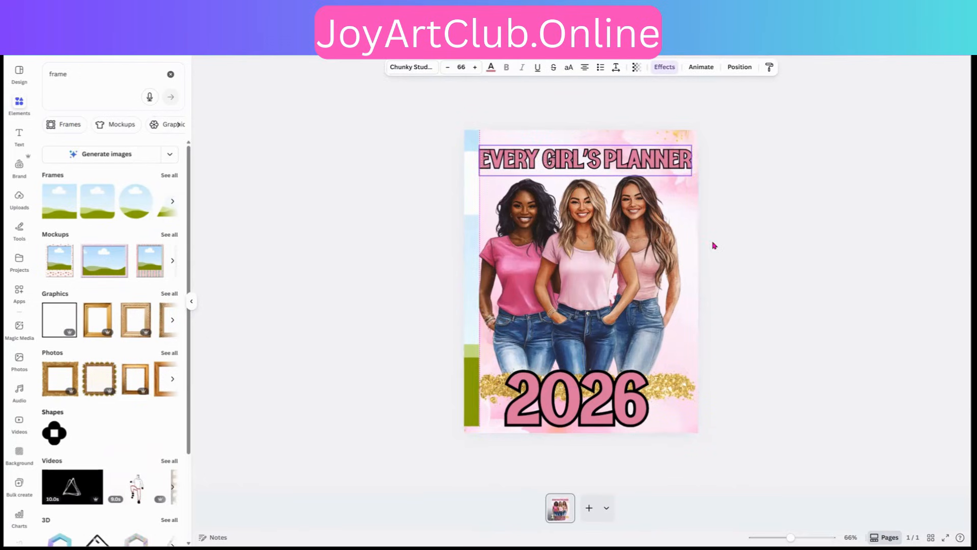
click(577, 270)
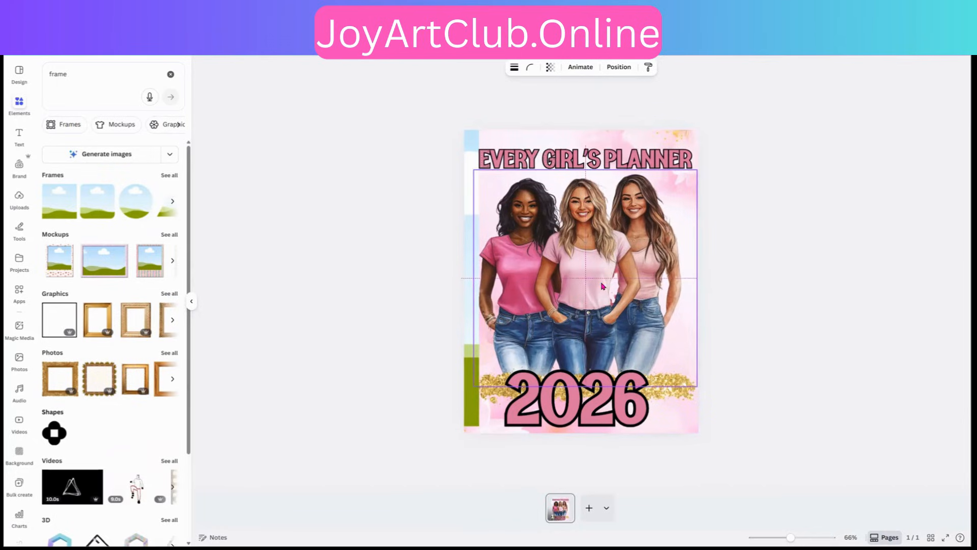
Step: Extend the frame strip down to the page's bottom edge and align its outer side with the page's left edge
click(464, 292)
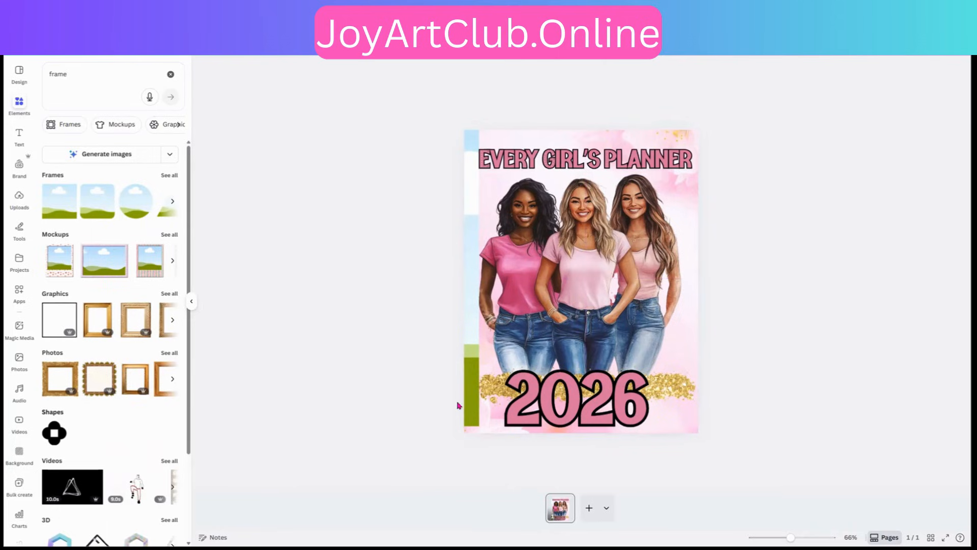
click(471, 423)
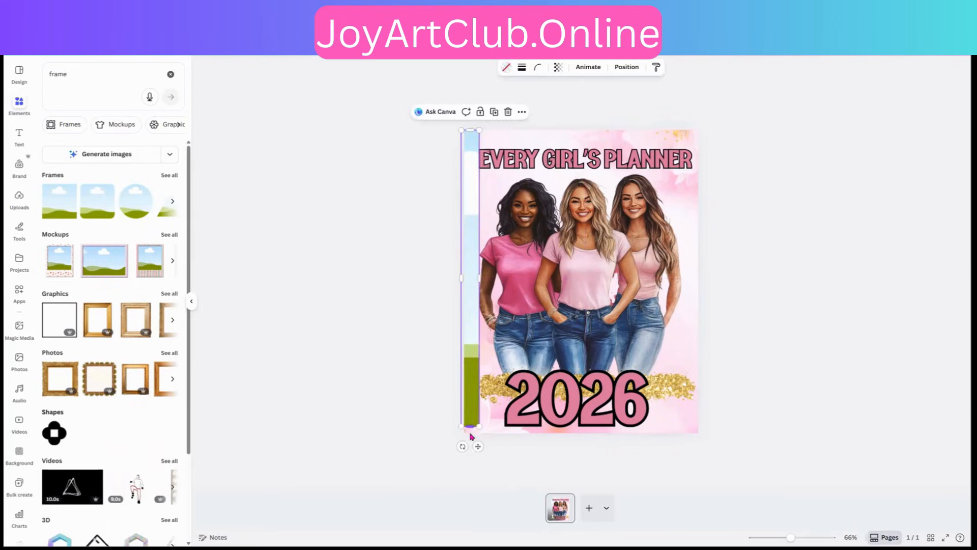
drag(470, 426, 470, 434)
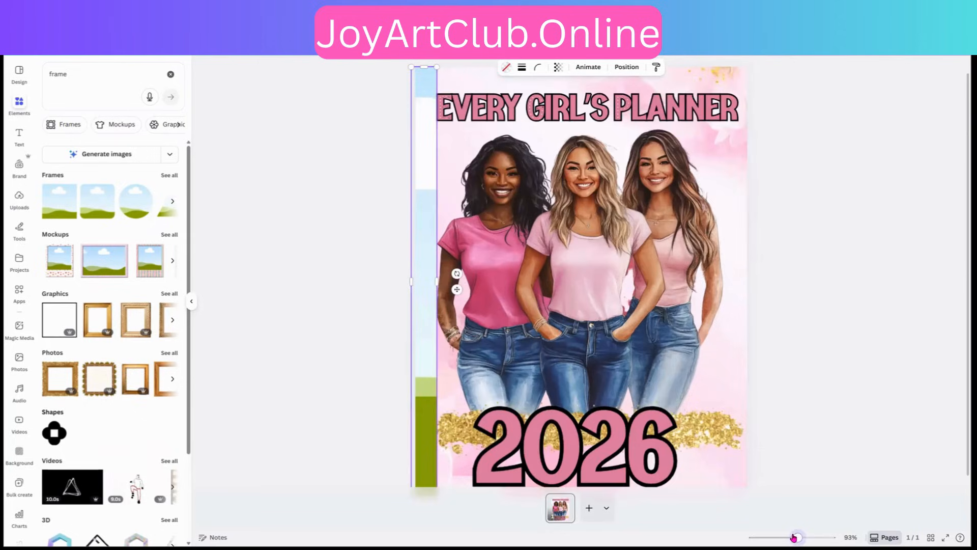
click(794, 538)
drag(797, 537, 797, 537)
click(781, 316)
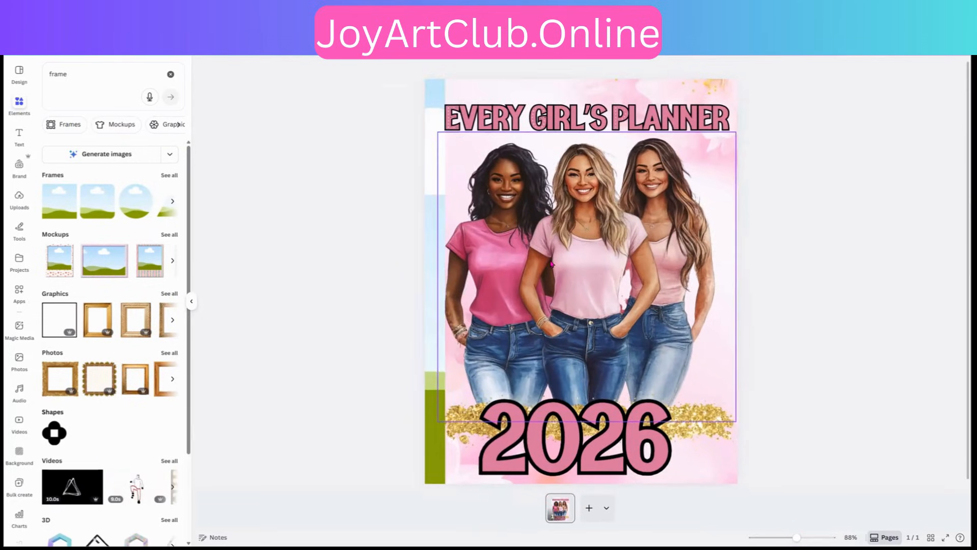
click(560, 465)
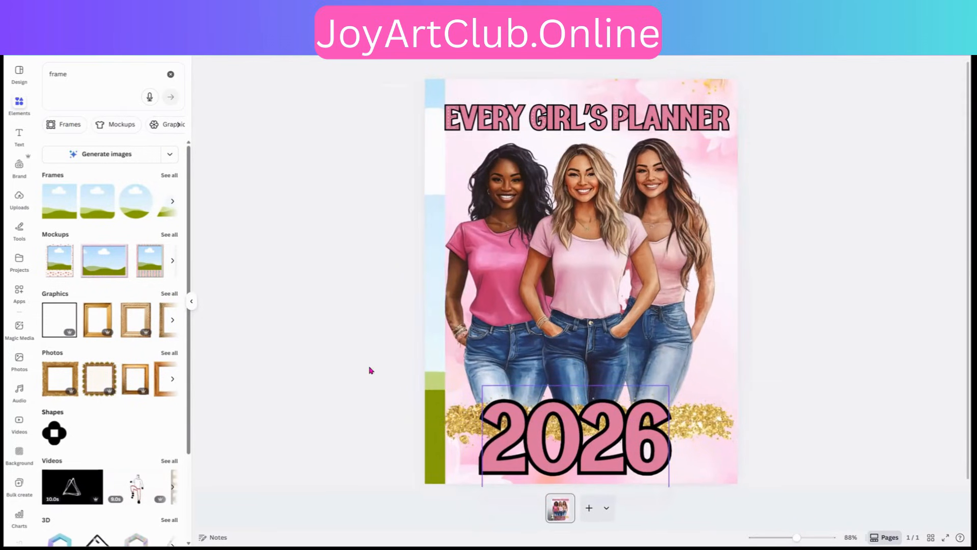
click(429, 267)
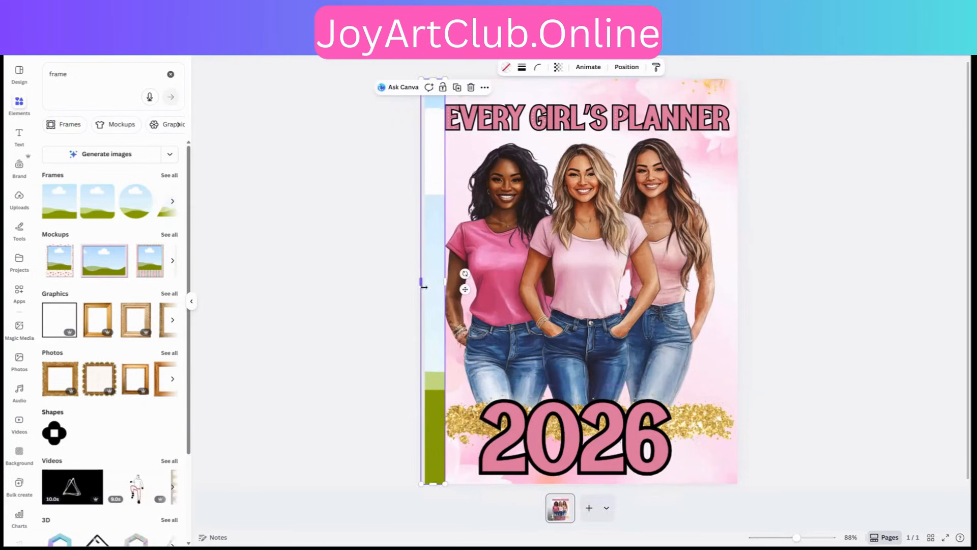
drag(424, 287, 423, 284)
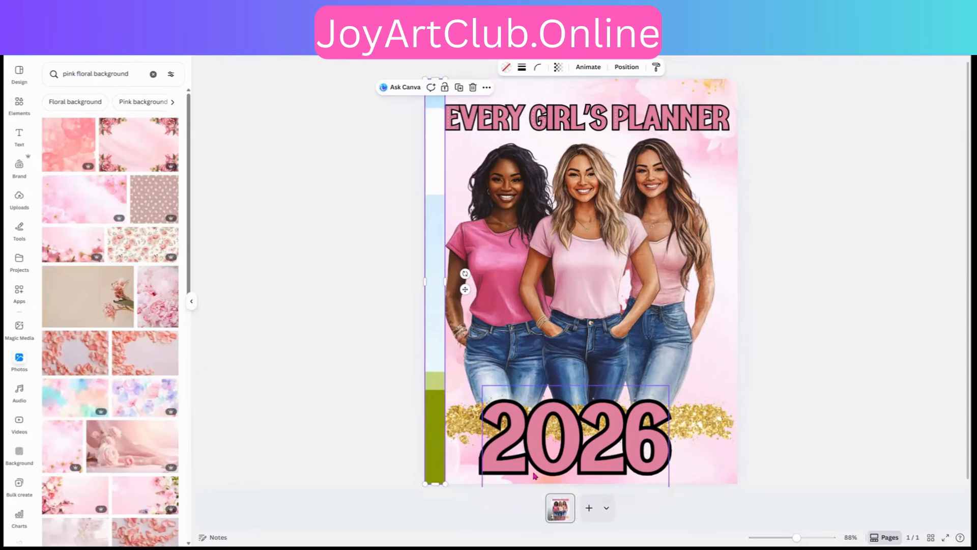
Step: Search the photos for "black textured paper" and fill the frame strip with a black textured photo
click(75, 73)
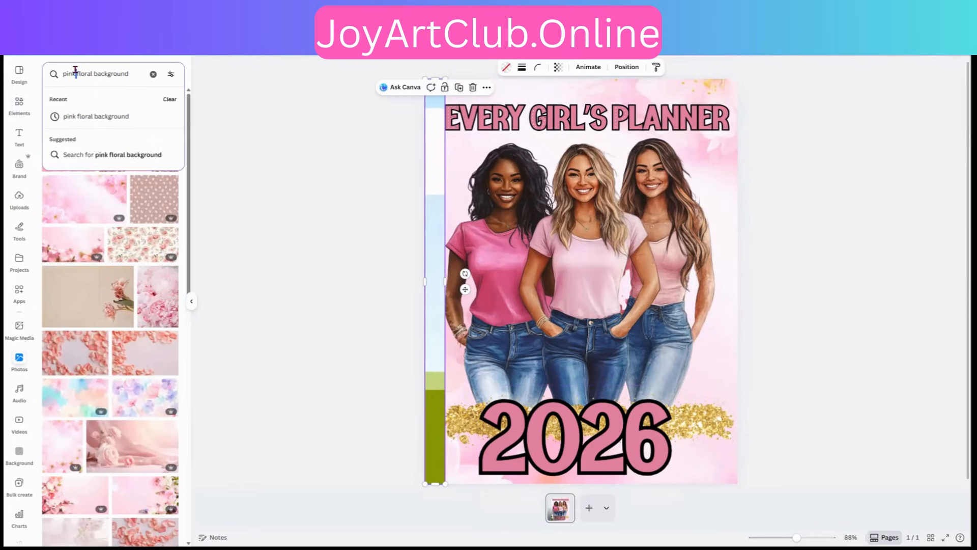
key(ctrl+a)
text(black)
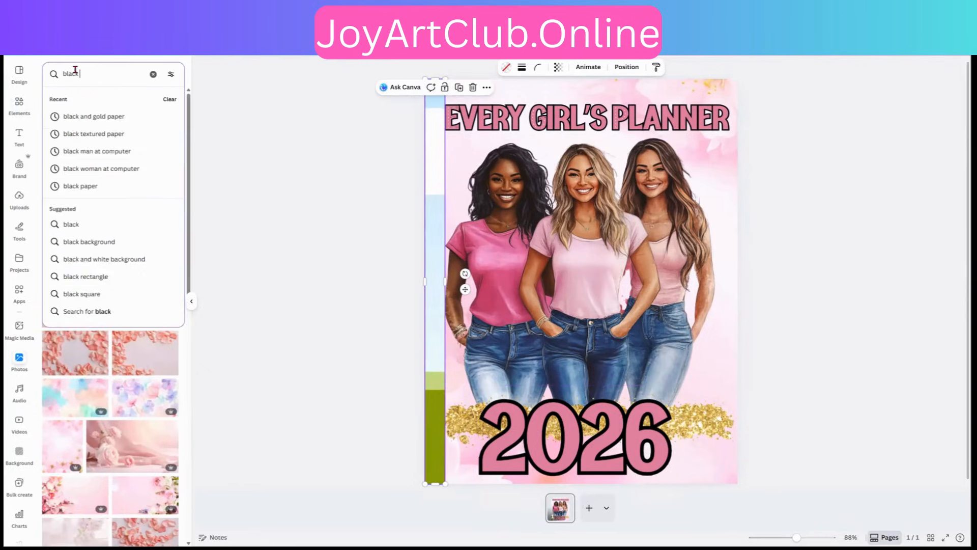
text( textur)
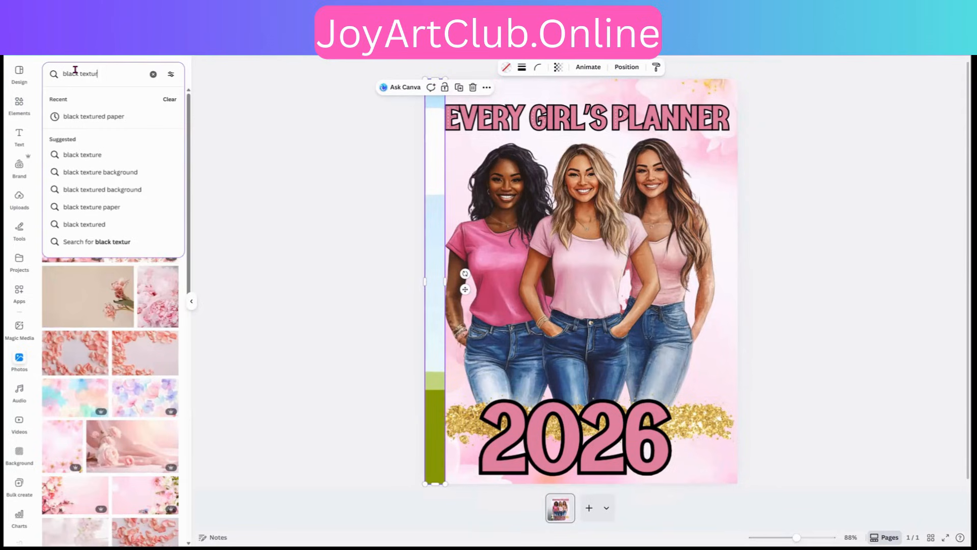
text(ed paper)
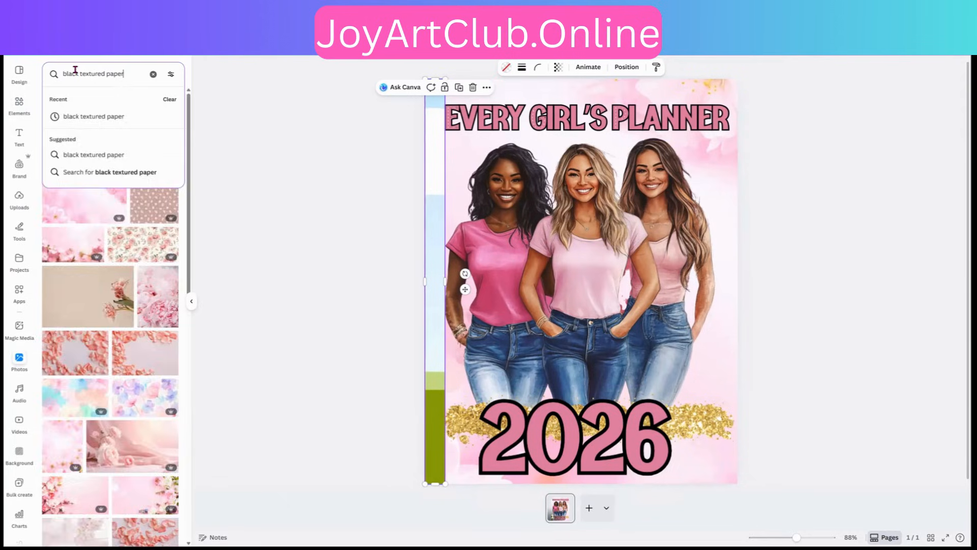
key(Return)
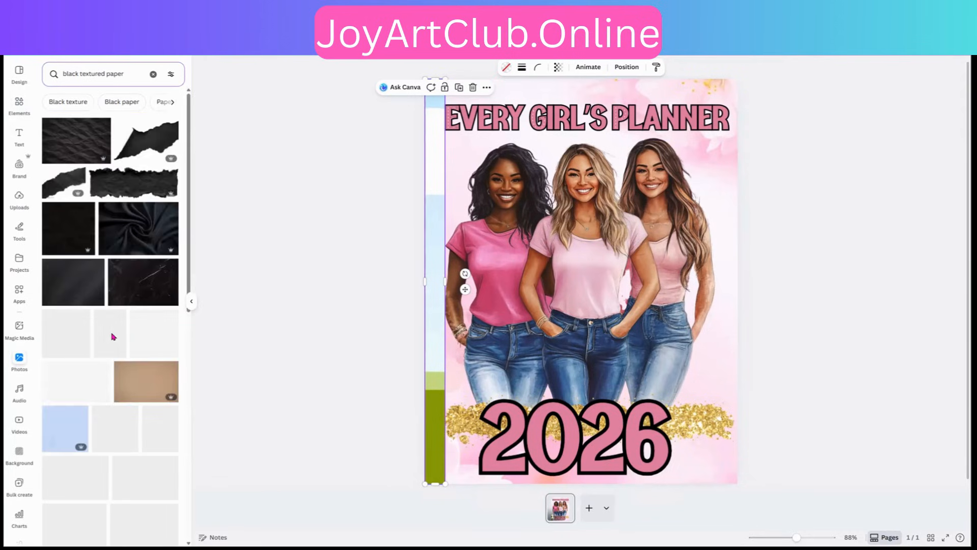
drag(78, 293, 433, 308)
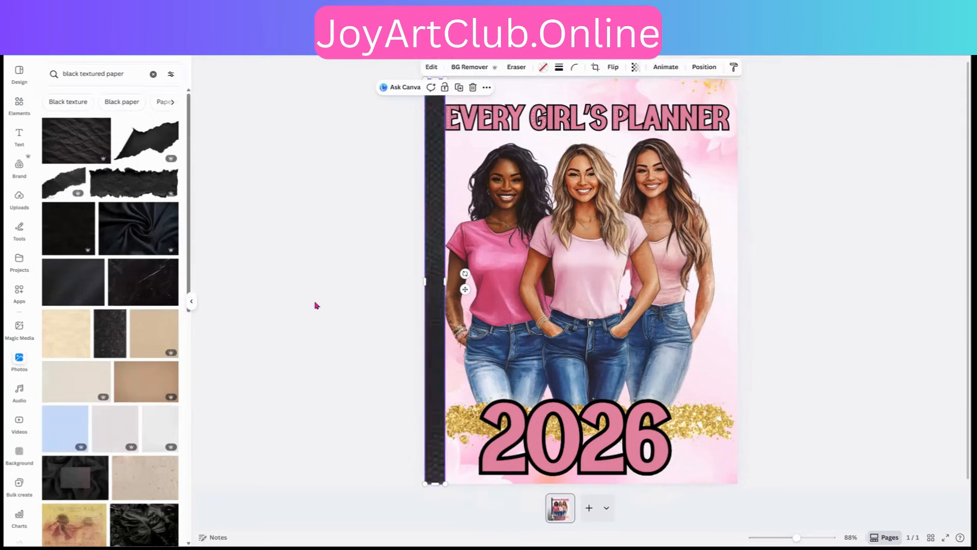
click(292, 306)
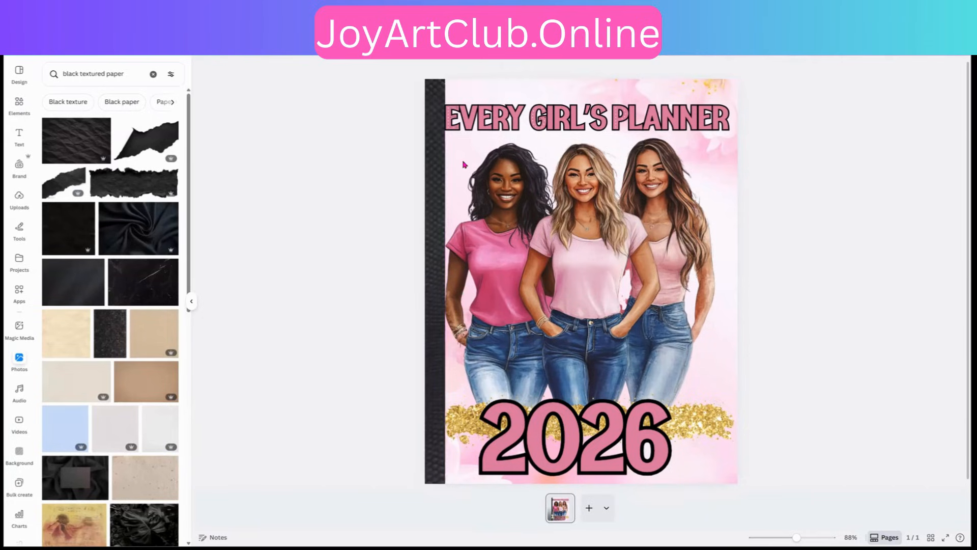
Step: Try a smaller "Every Girl's Planner" title, and shift the group of women right and narrow it to clear the black strip
click(508, 119)
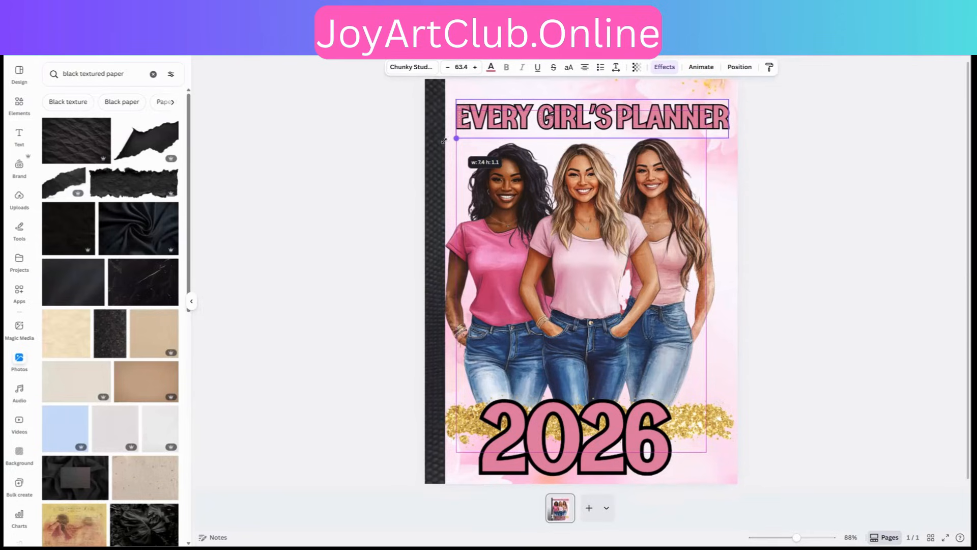
drag(445, 139, 452, 138)
click(610, 285)
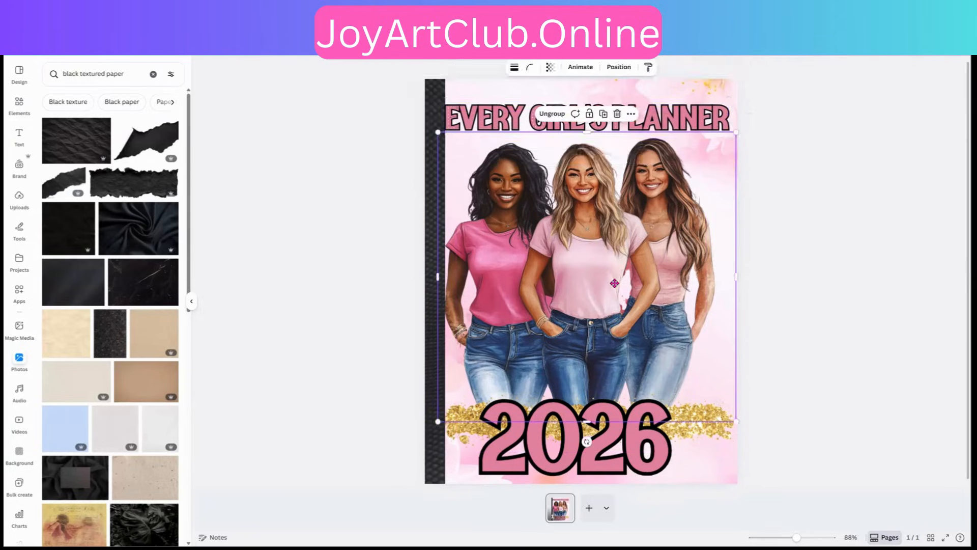
drag(736, 286, 742, 287)
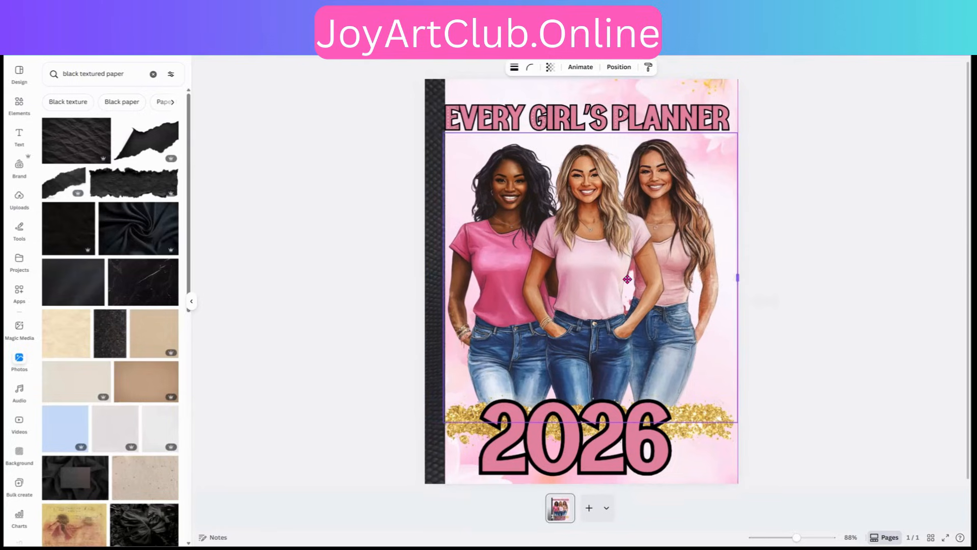
key(ctrl+z)
key(ctrl+z)
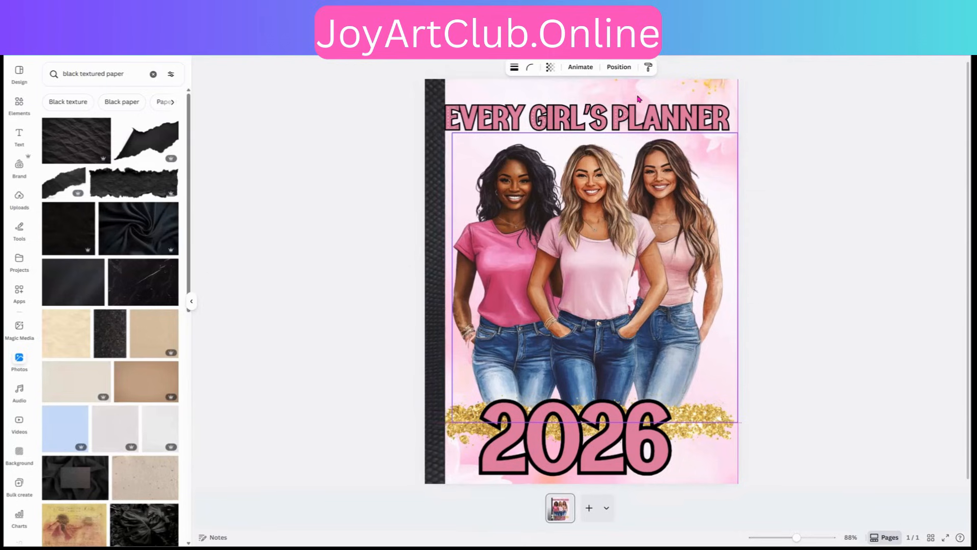
Step: Shrink the "Every Girl's Planner" title to font size 62.5 and move it slightly higher, starting level with the women group's left edge
click(656, 117)
key(Up)
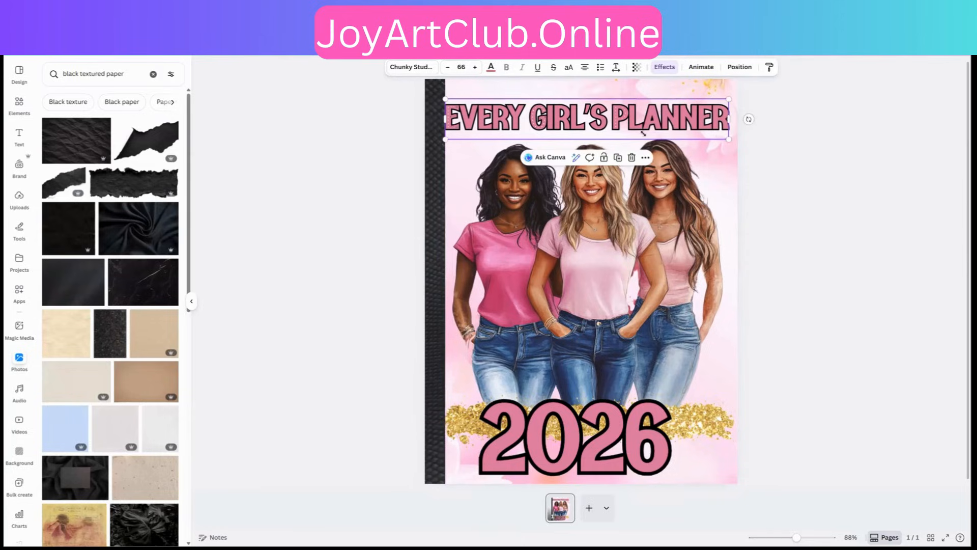
drag(729, 141, 716, 137)
drag(650, 129, 652, 123)
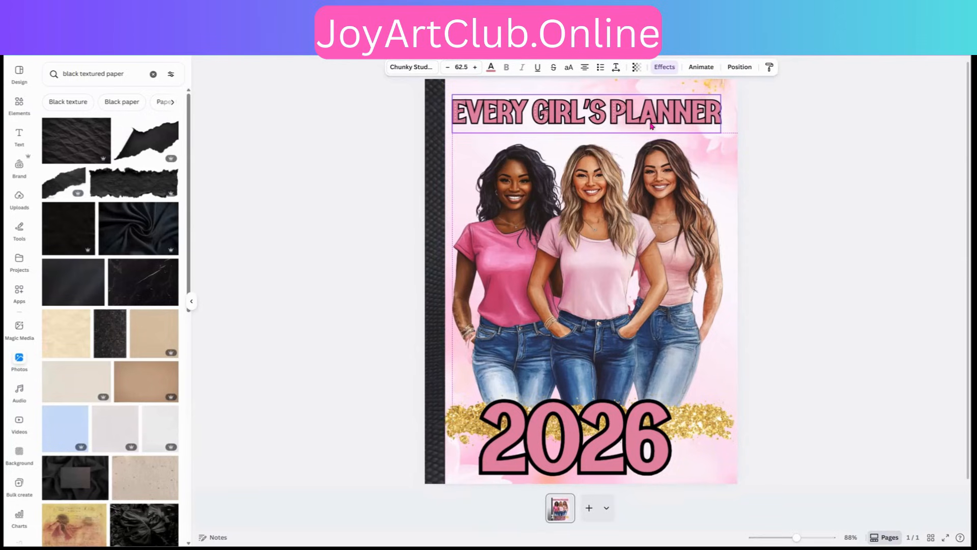
Step: Apply the Curve shape to the "Every Girl's Planner" title and set its outline thickness to 41
click(664, 67)
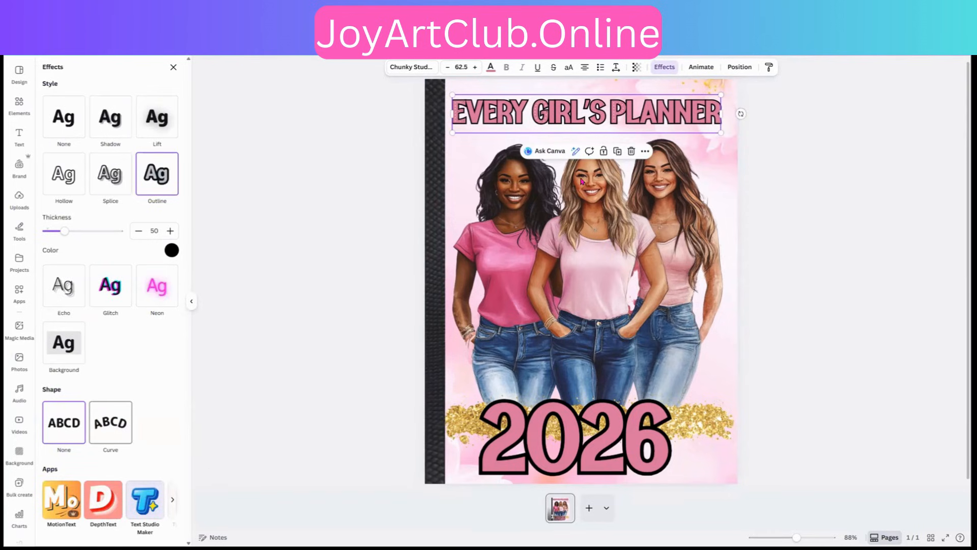
click(108, 425)
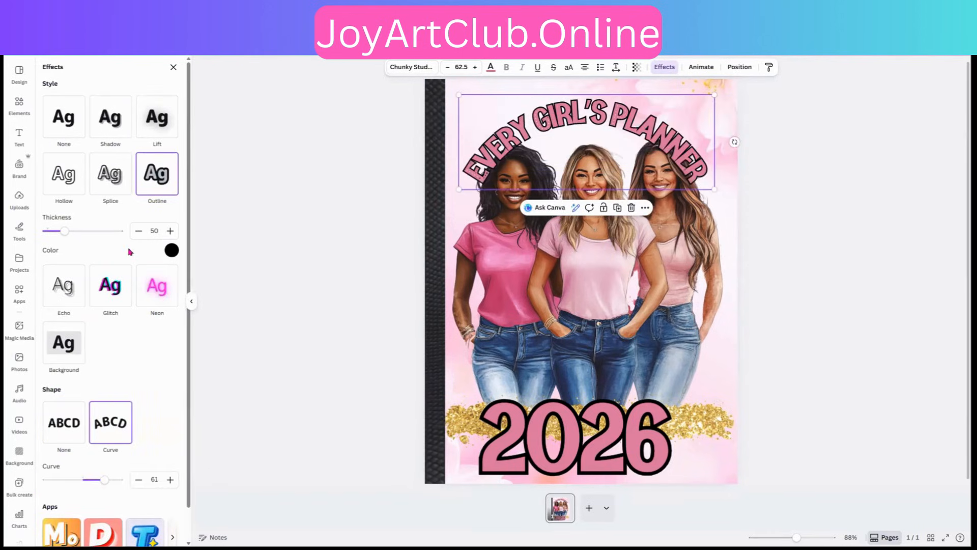
click(67, 233)
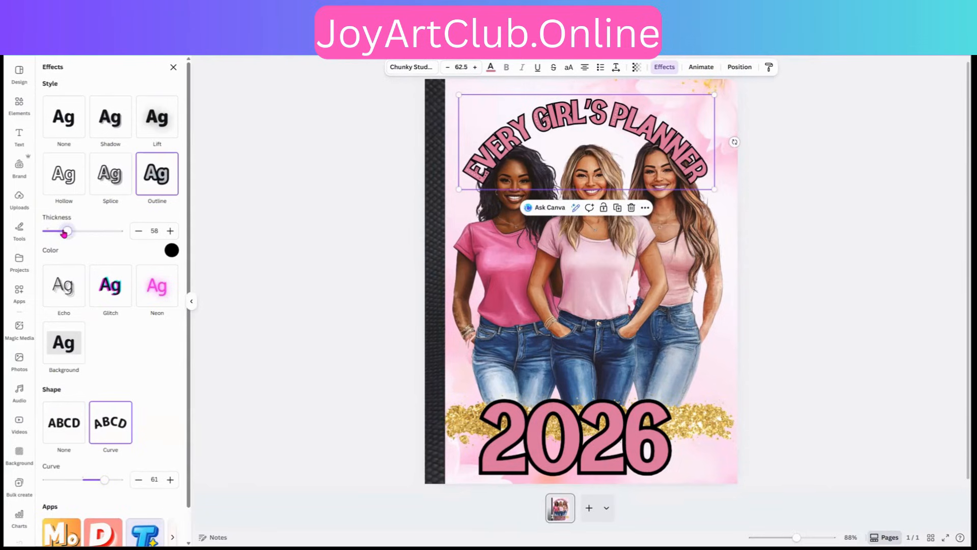
click(74, 232)
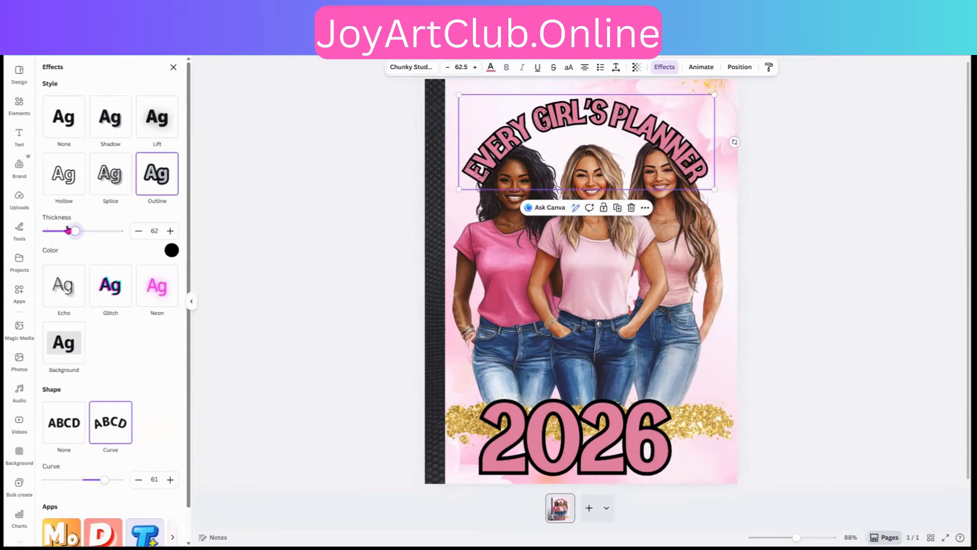
click(61, 230)
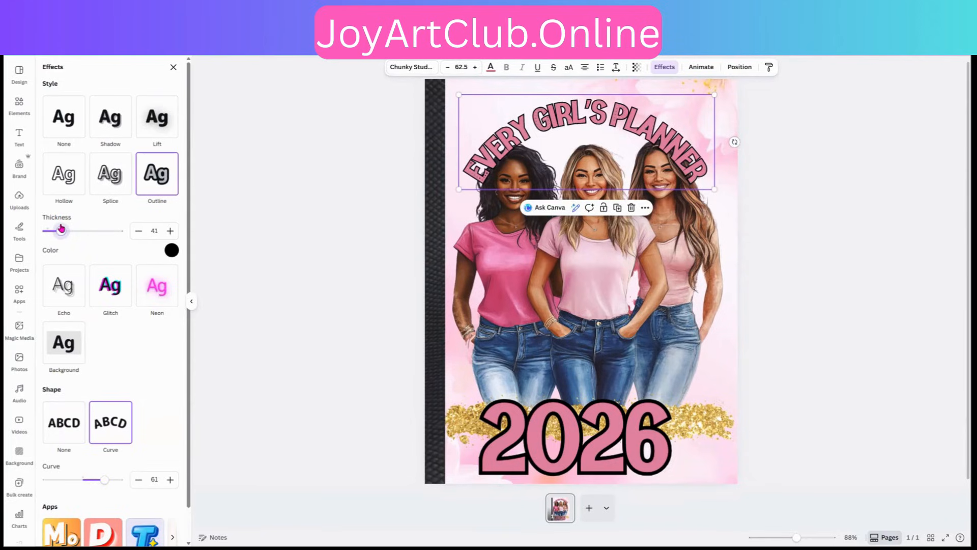
Step: Try a tighter arc for the "Every Girl's Planner" title, and settle on a curve value of 43
drag(105, 480, 112, 479)
click(100, 478)
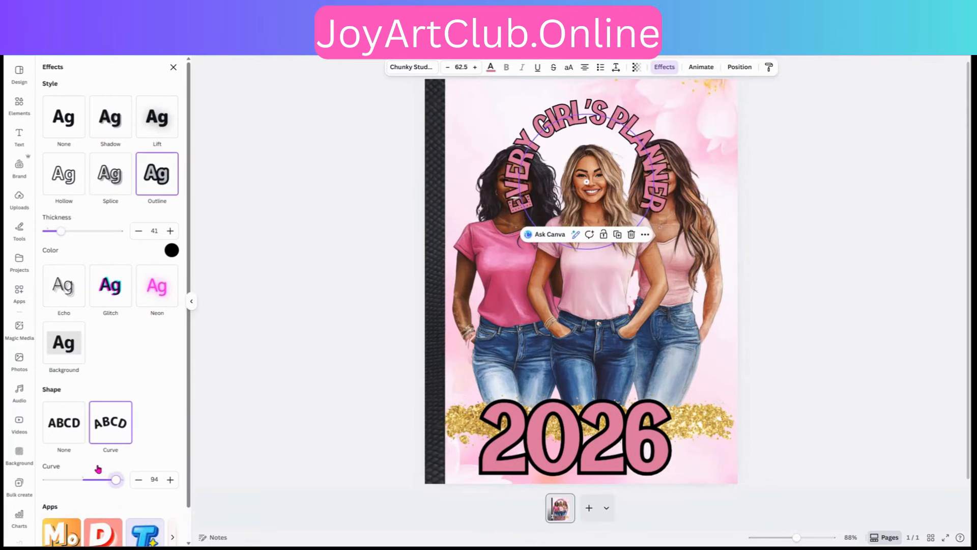
click(96, 479)
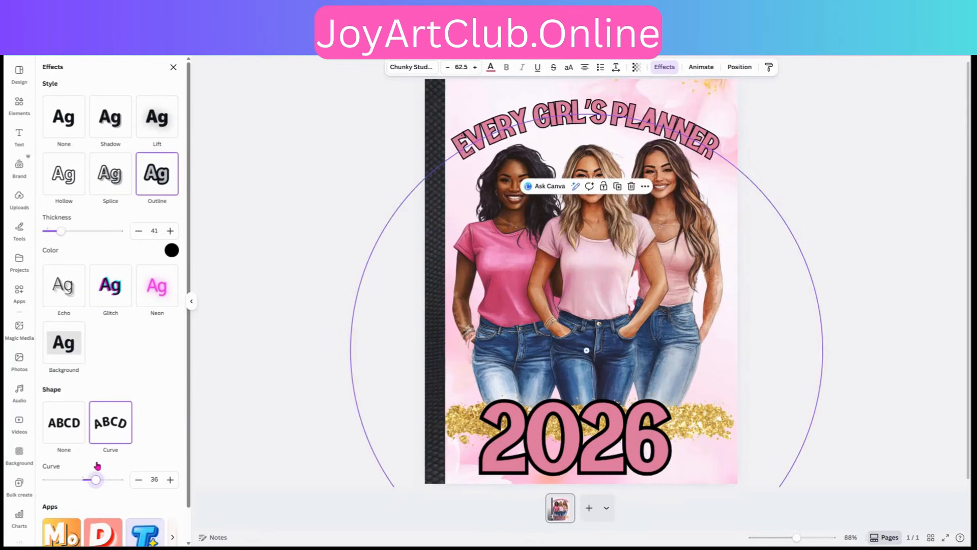
click(98, 479)
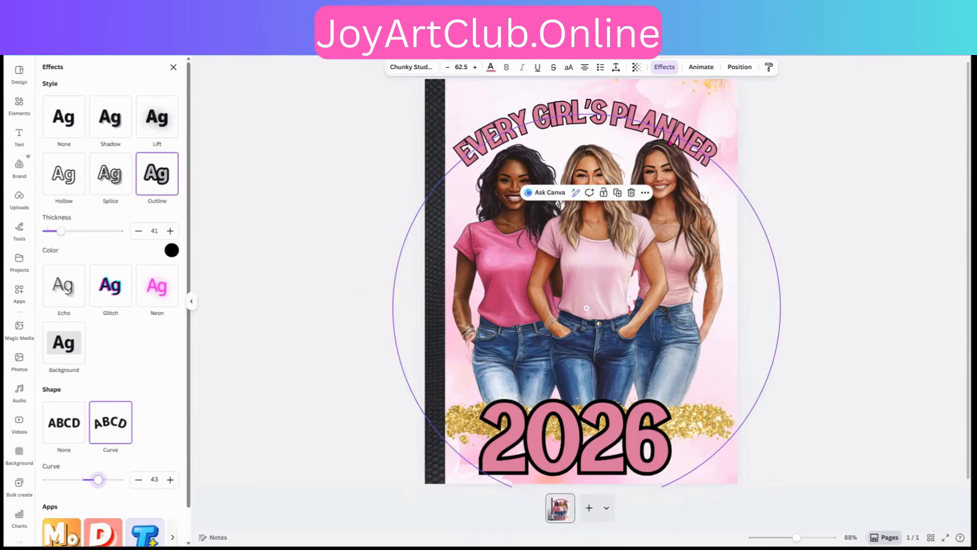
Step: Move the group of three women slightly higher so their heads sit just beneath the curved title
click(621, 227)
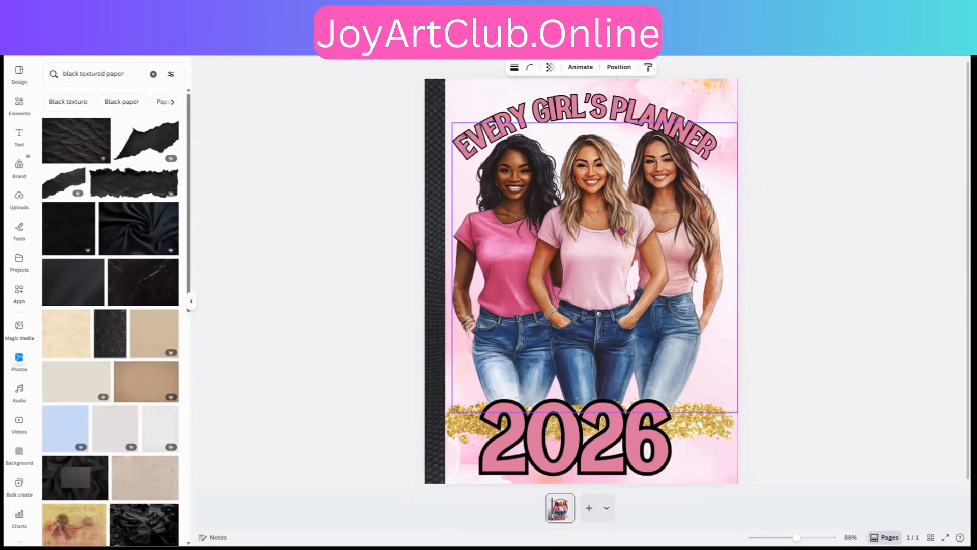
drag(622, 225, 621, 231)
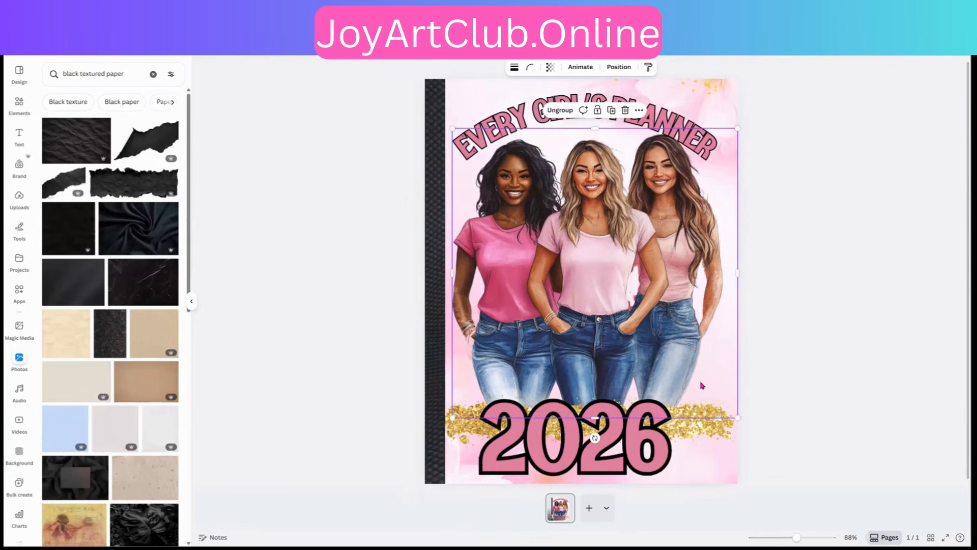
click(768, 74)
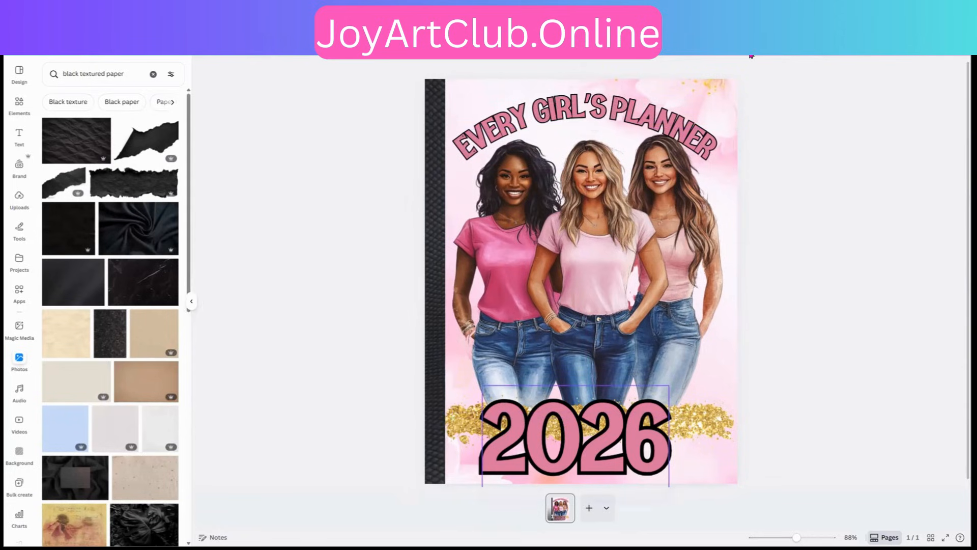
Step: Reduce the outline thickness of the "2026" title to 28
click(608, 448)
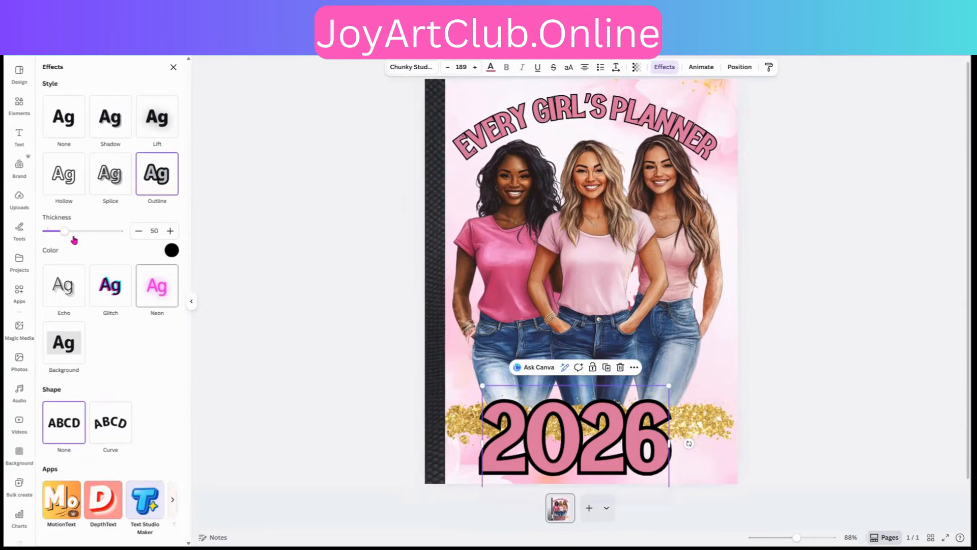
click(51, 231)
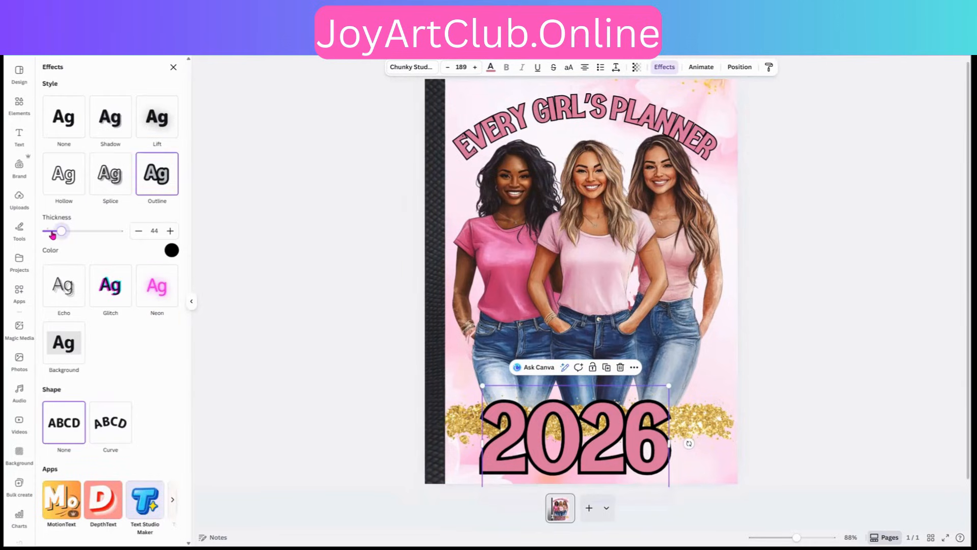
drag(52, 234, 59, 238)
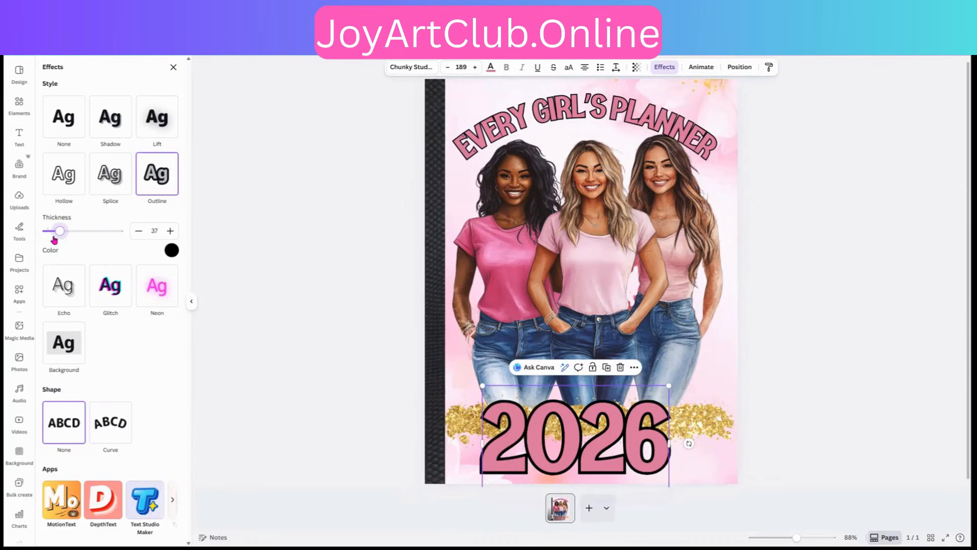
drag(54, 240, 56, 240)
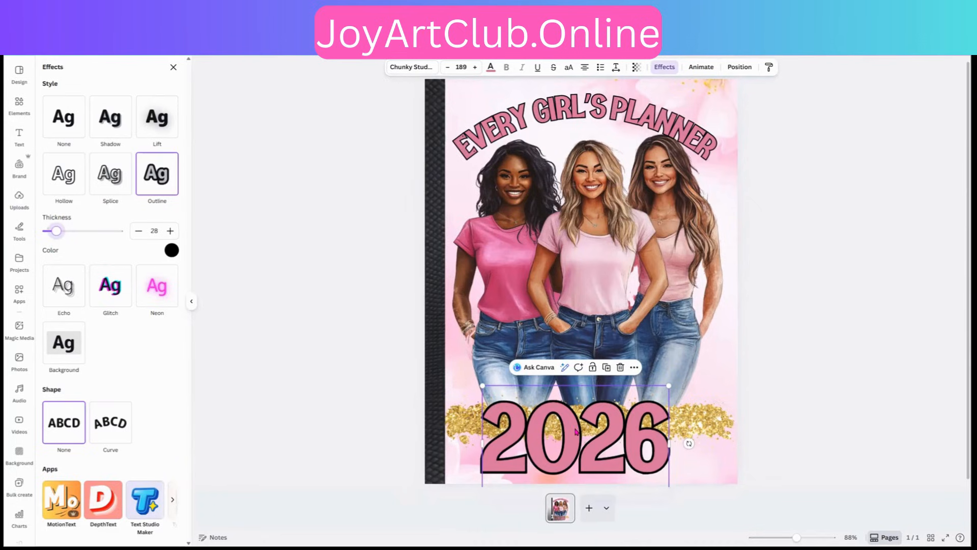
Step: Move the "2026" title slightly right and up over the gold glitter strip
click(599, 427)
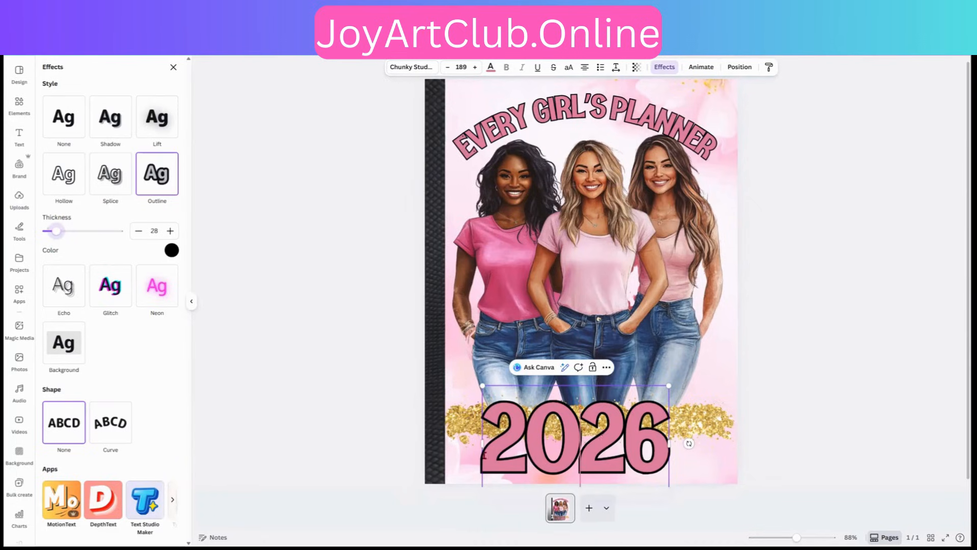
key(shift+Right)
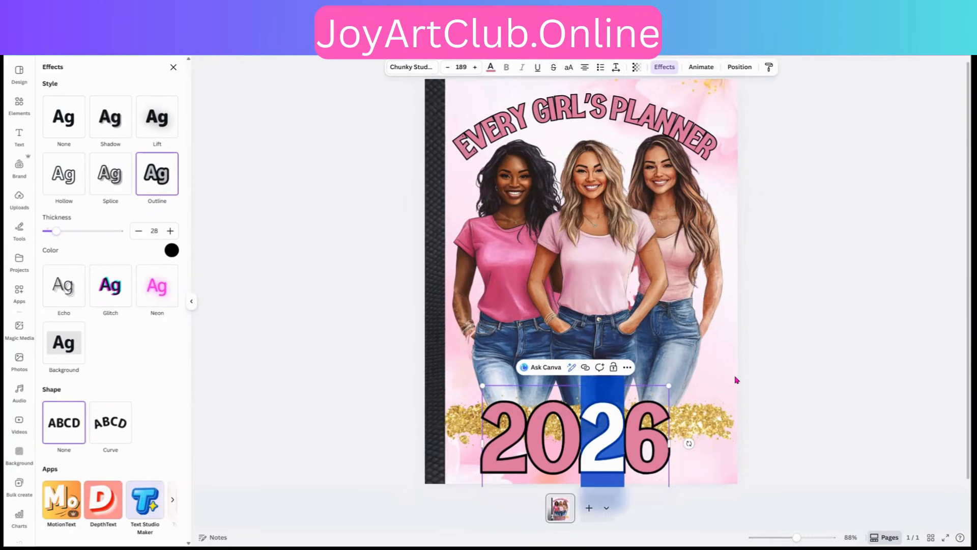
click(736, 377)
click(615, 468)
mouse_move(616, 467)
mouse_down()
mouse_move(625, 444)
mouse_move(622, 462)
mouse_up()
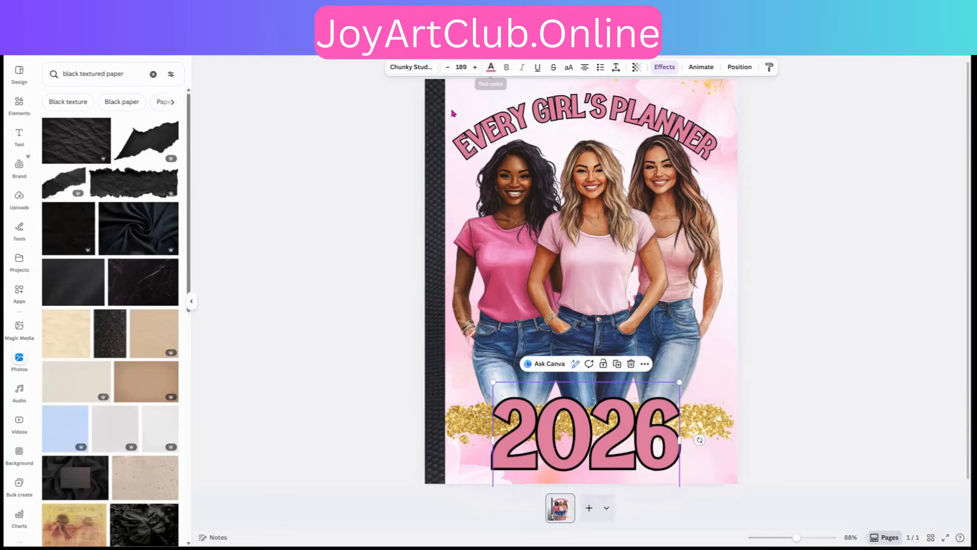
Step: Compare several default gradients as the text color of "2026" and apply the pink-to-yellow one
click(491, 66)
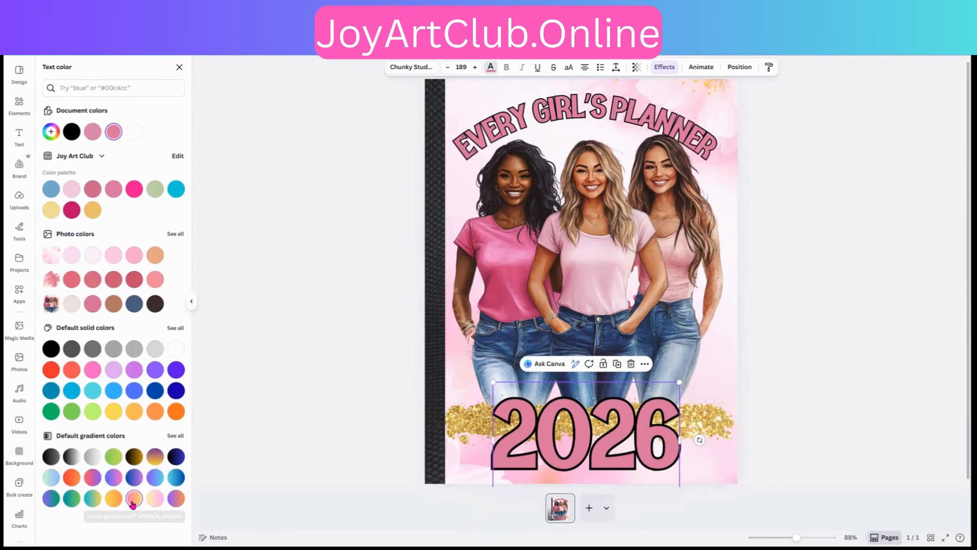
click(134, 501)
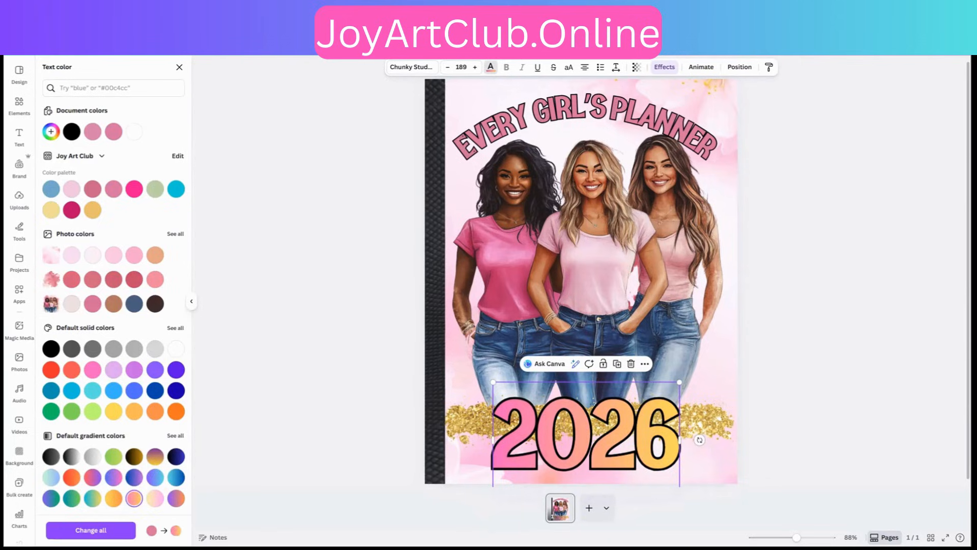
click(93, 478)
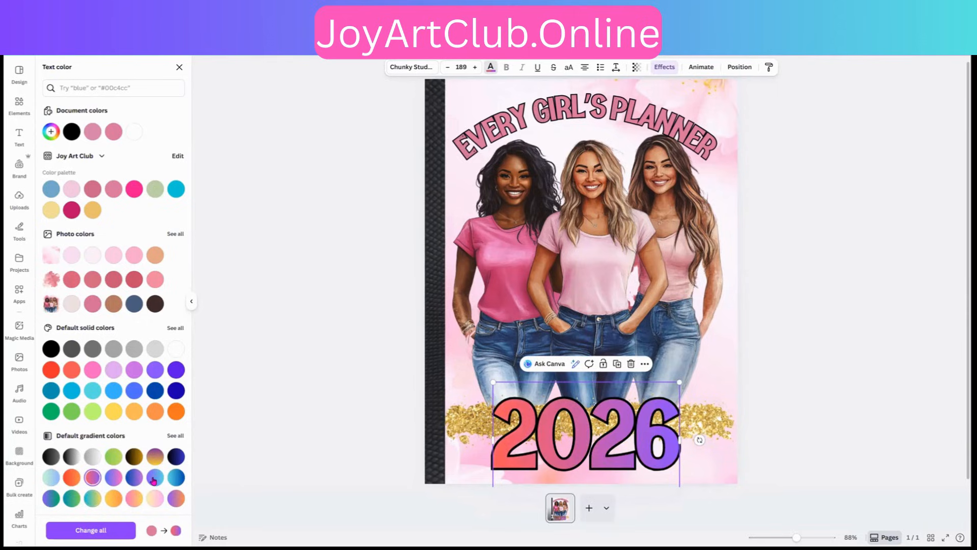
click(154, 498)
click(154, 480)
click(112, 500)
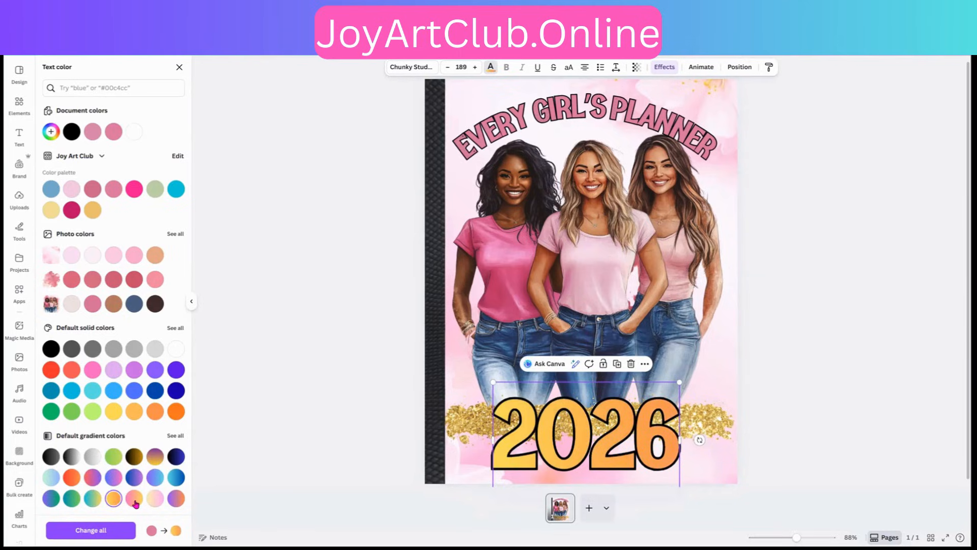
click(135, 503)
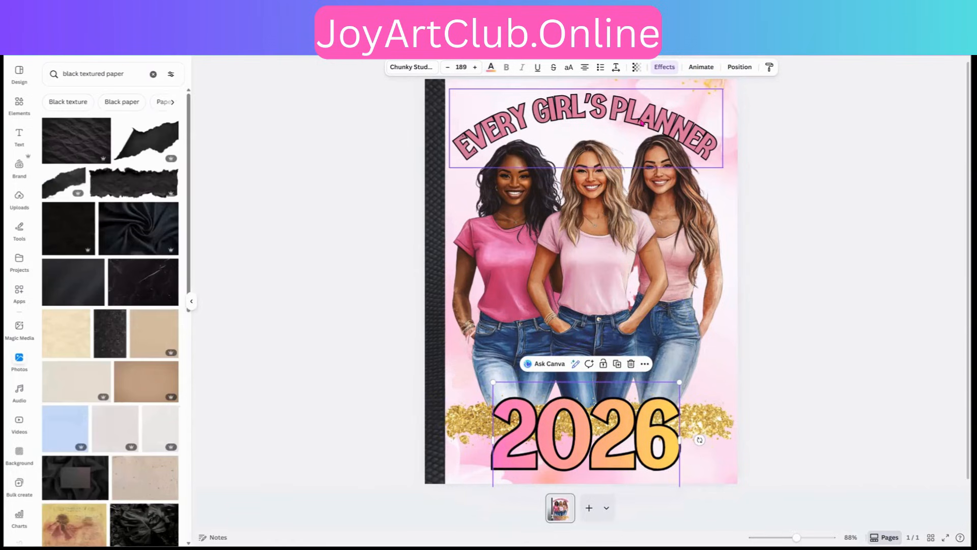
click(670, 136)
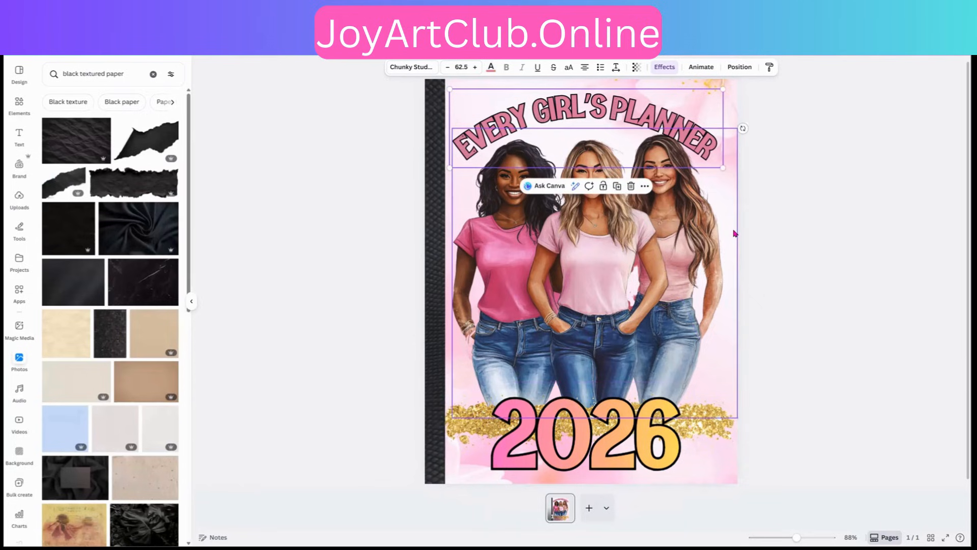
click(748, 112)
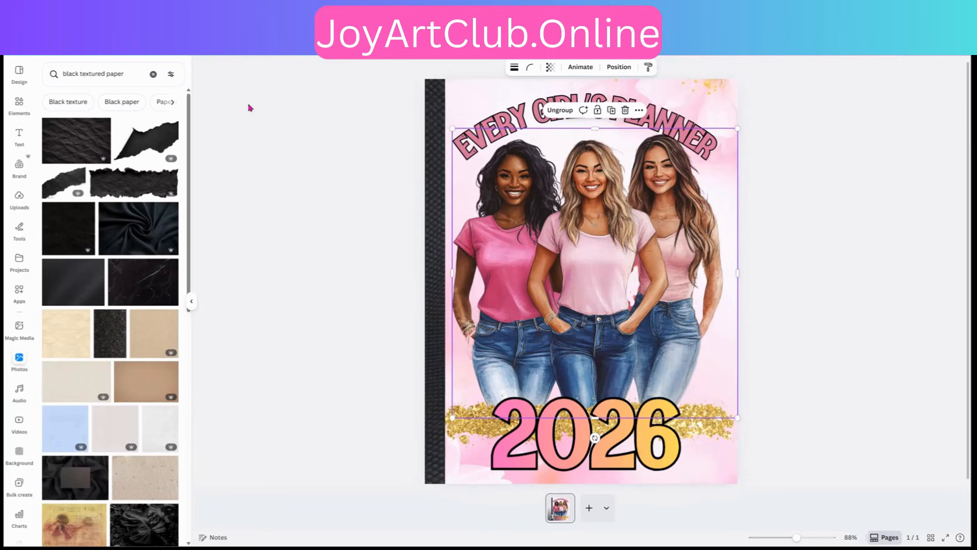
Step: Search the photos for "pink button" and look through the results for a suitable round button
click(102, 73)
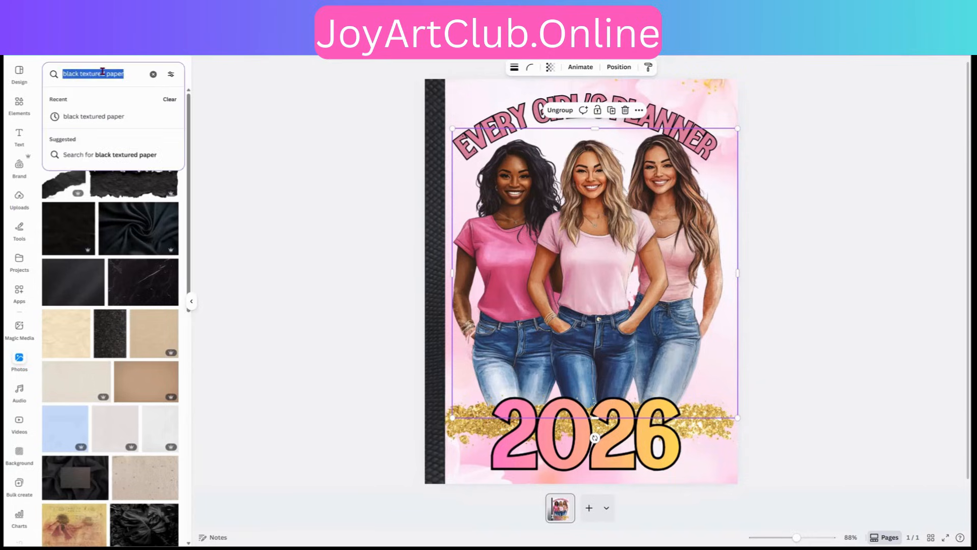
text(p)
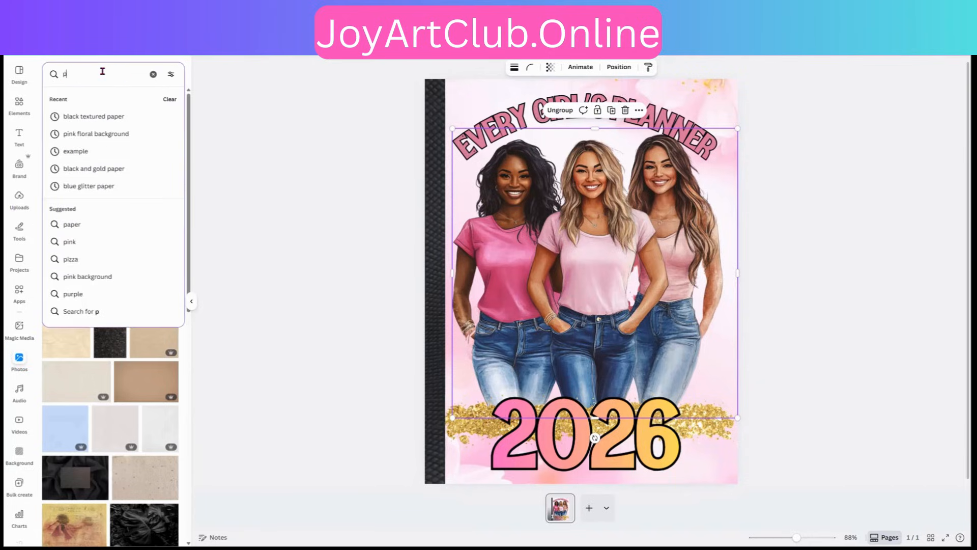
text(ink button)
key(Return)
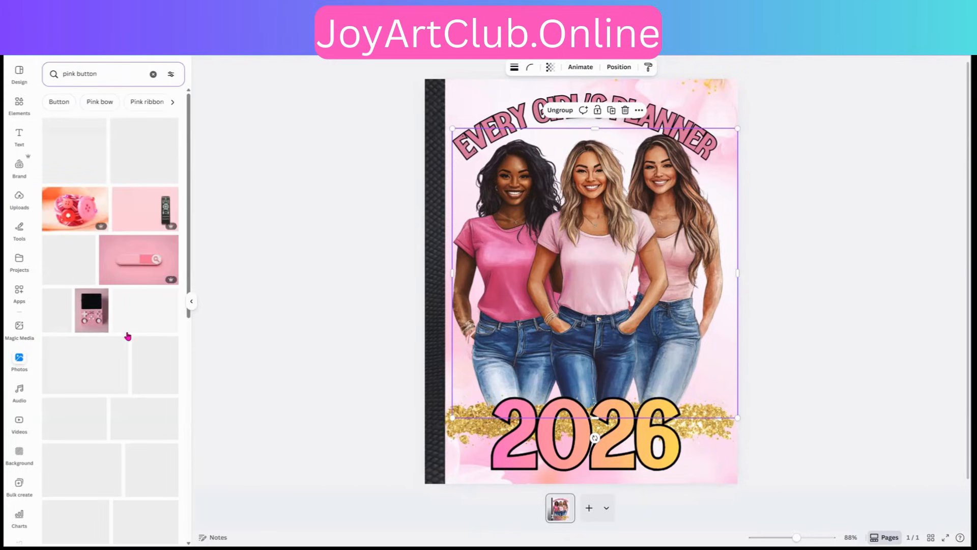
scroll(112, 336, down, 7)
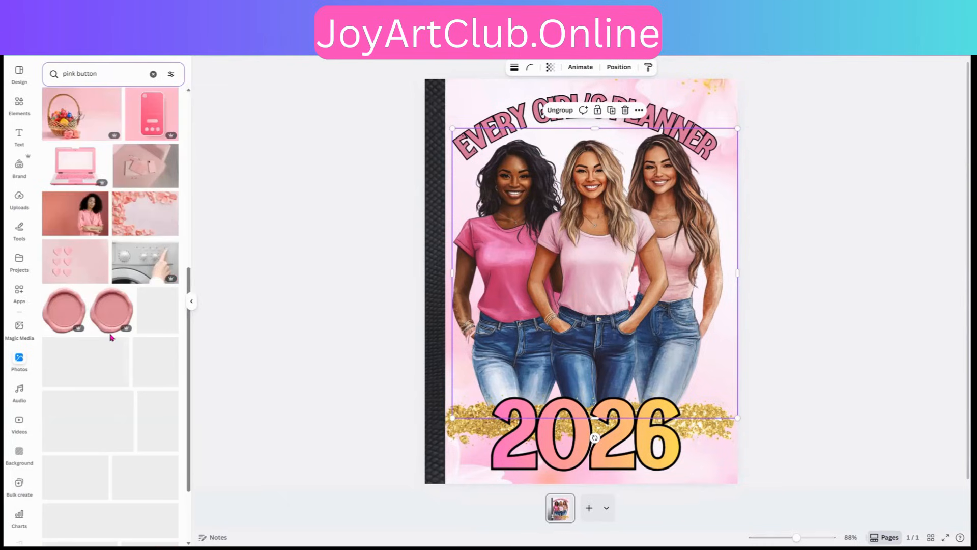
scroll(109, 341, down, 1)
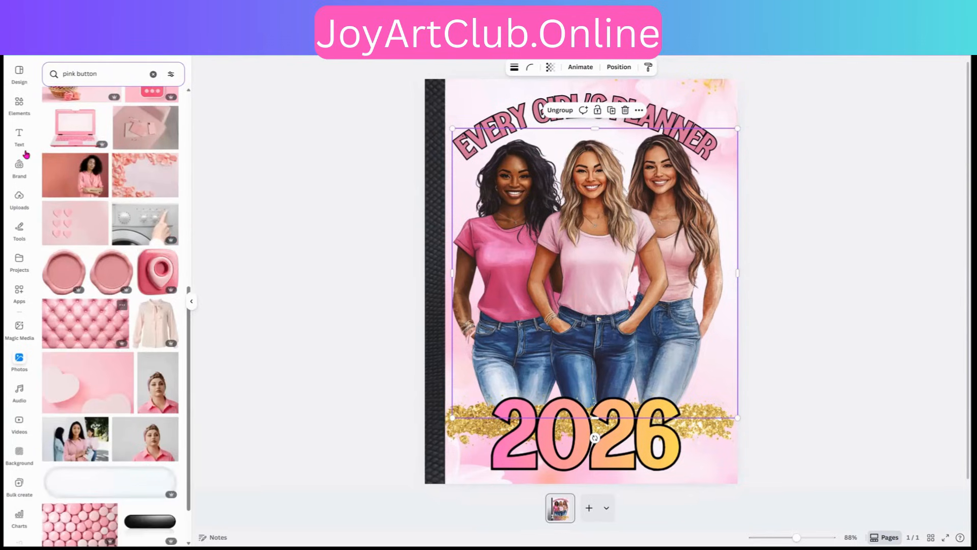
scroll(89, 356, down, 1)
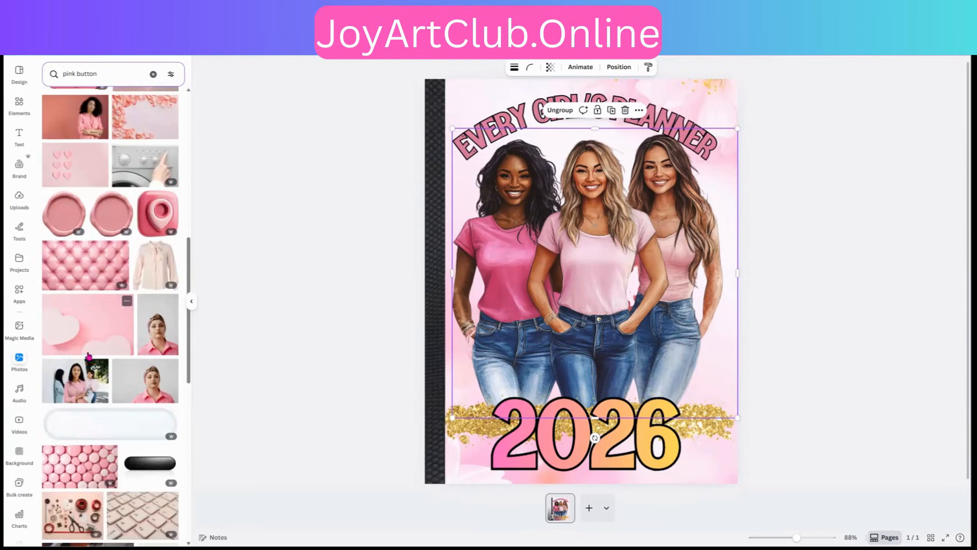
Step: Search the elements for "pink button", show only graphics, and add the glossy round pink button to the cover
click(19, 104)
click(74, 75)
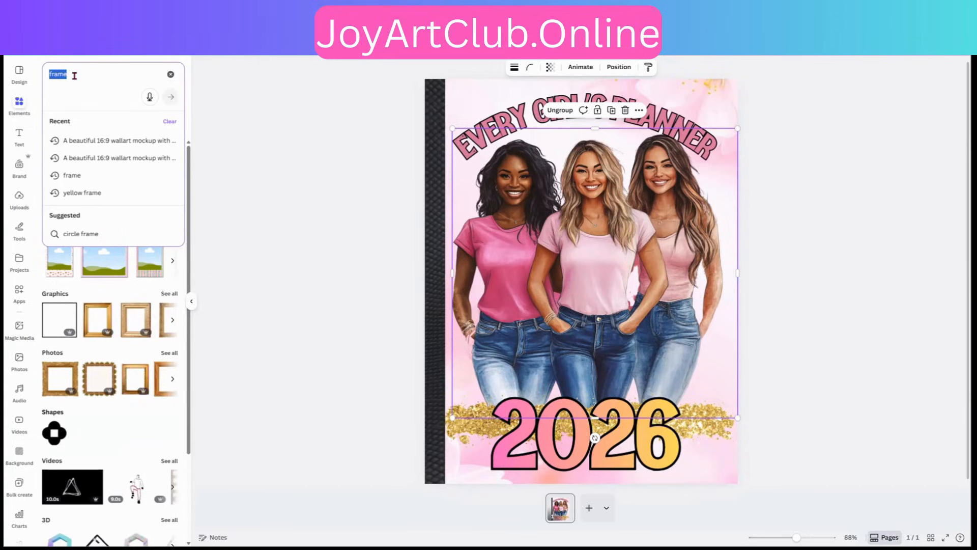
text(pink button)
key(Return)
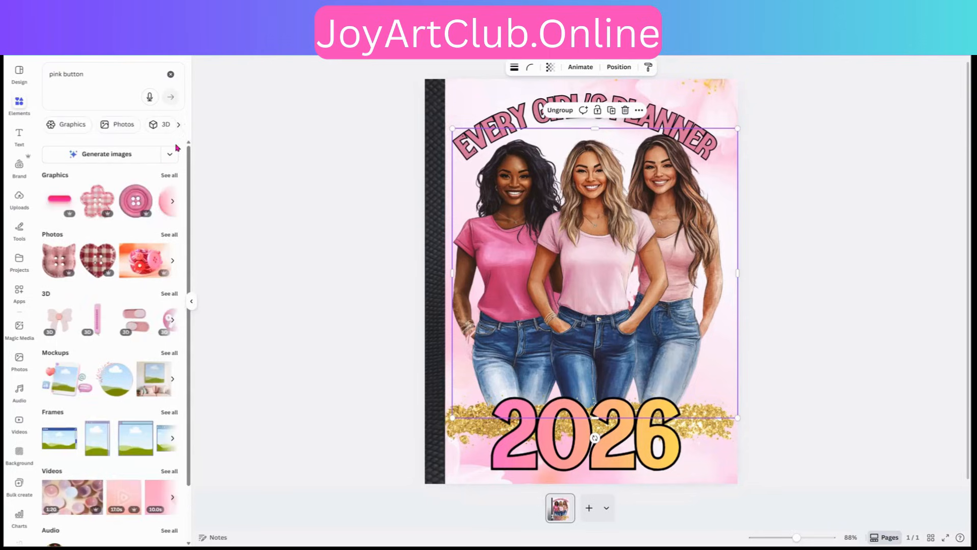
click(172, 179)
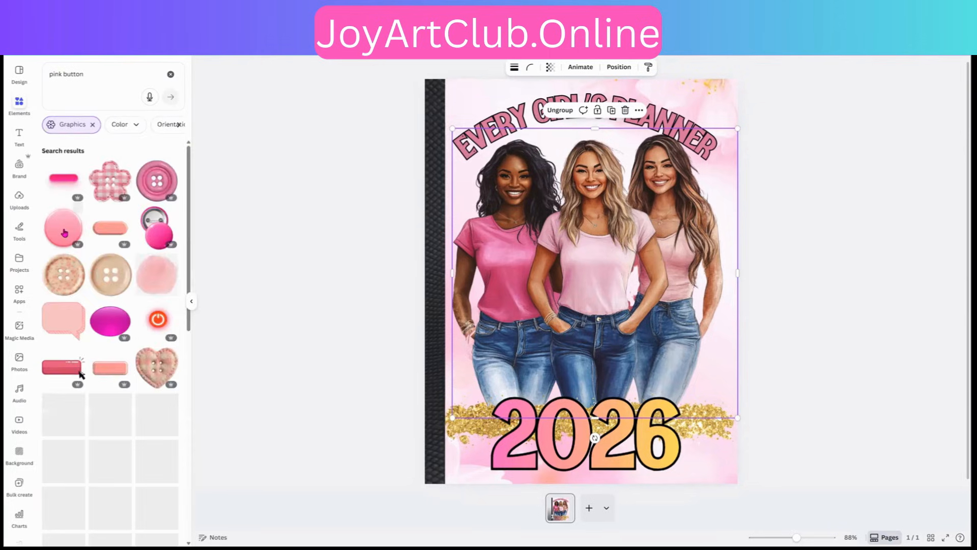
click(64, 233)
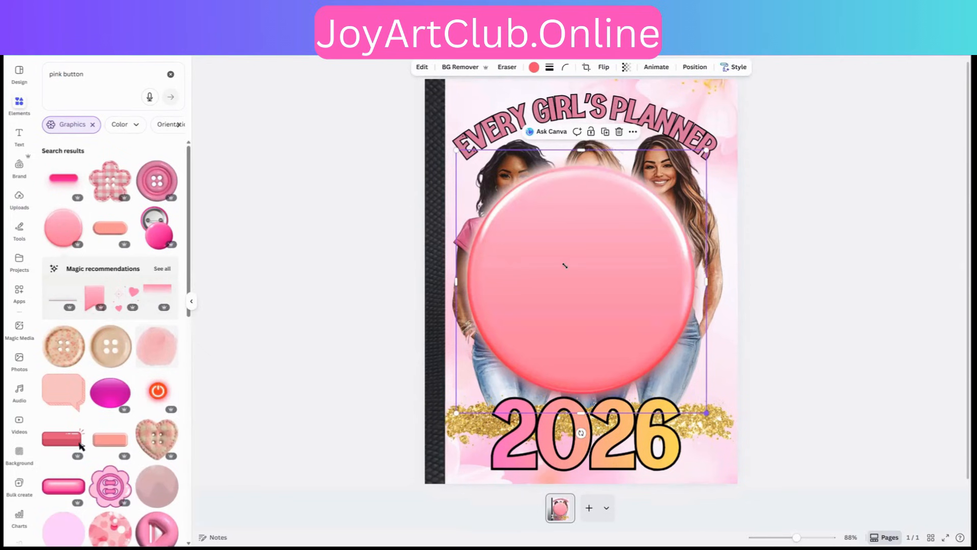
Step: Shrink the round pink button and place it on the cover's outer edge beside the third woman's arm
drag(565, 266, 716, 300)
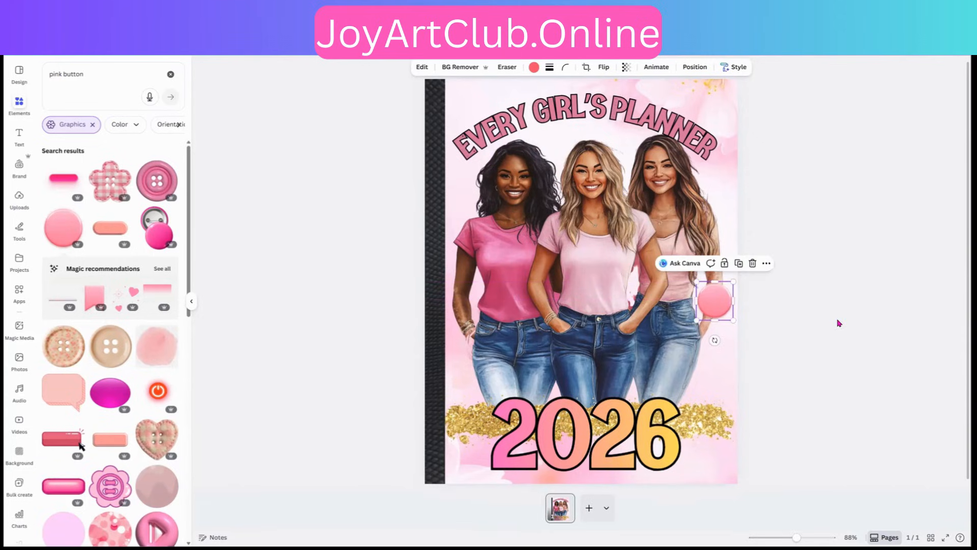
click(714, 310)
Step: Try black, dark brown and dark blue as the round button's color and undo the changes
click(533, 67)
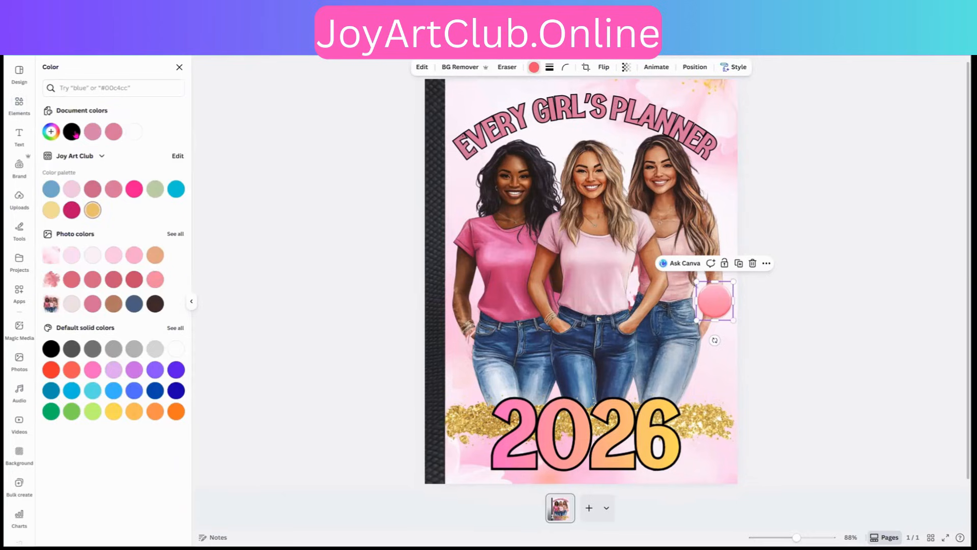
click(73, 133)
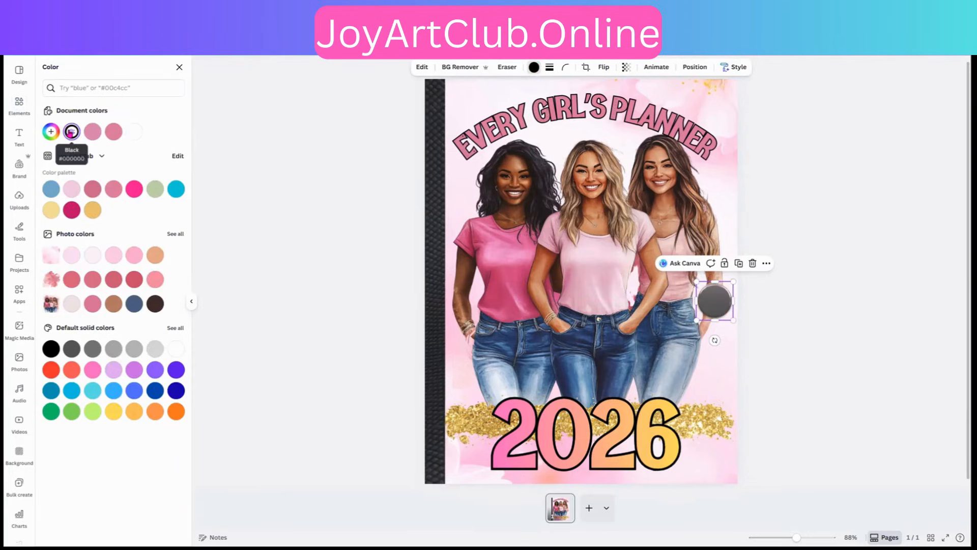
click(155, 304)
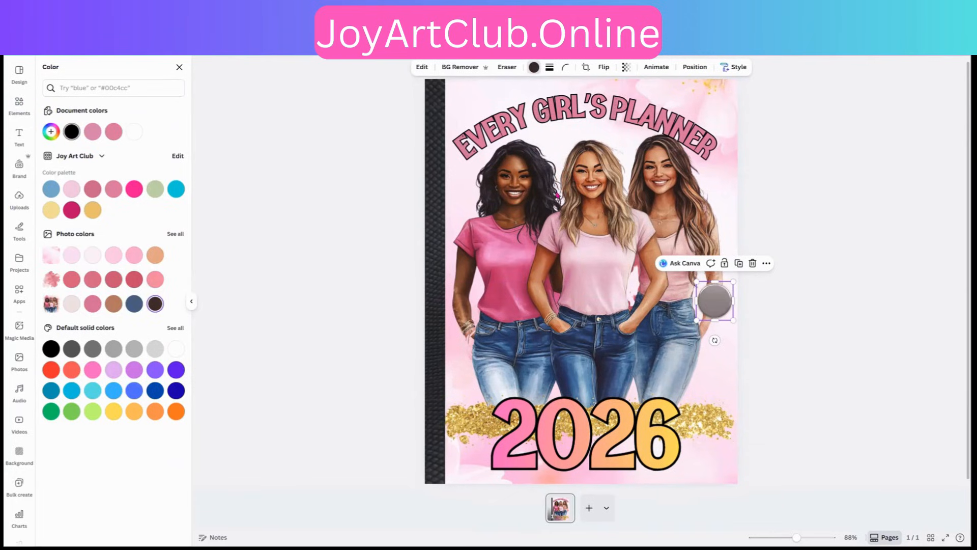
key(ctrl+z)
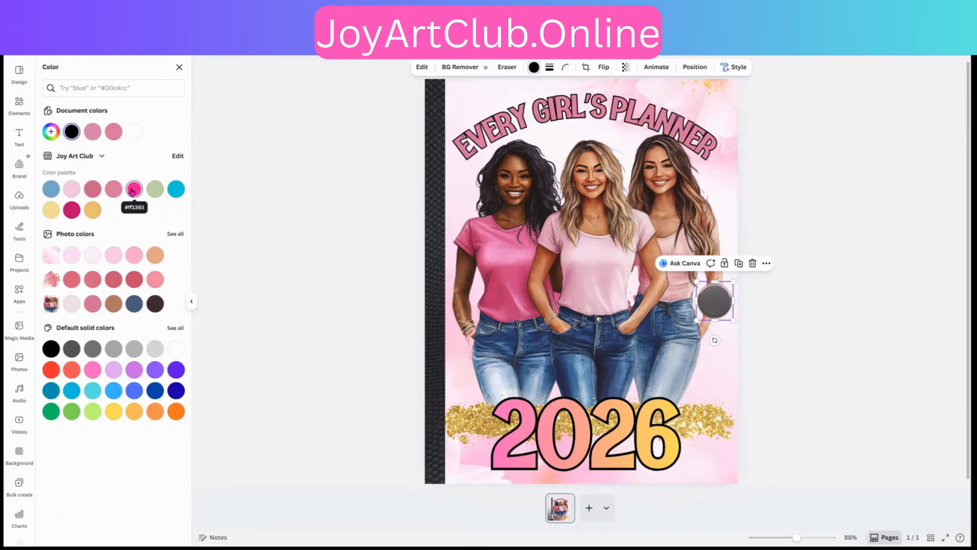
click(51, 349)
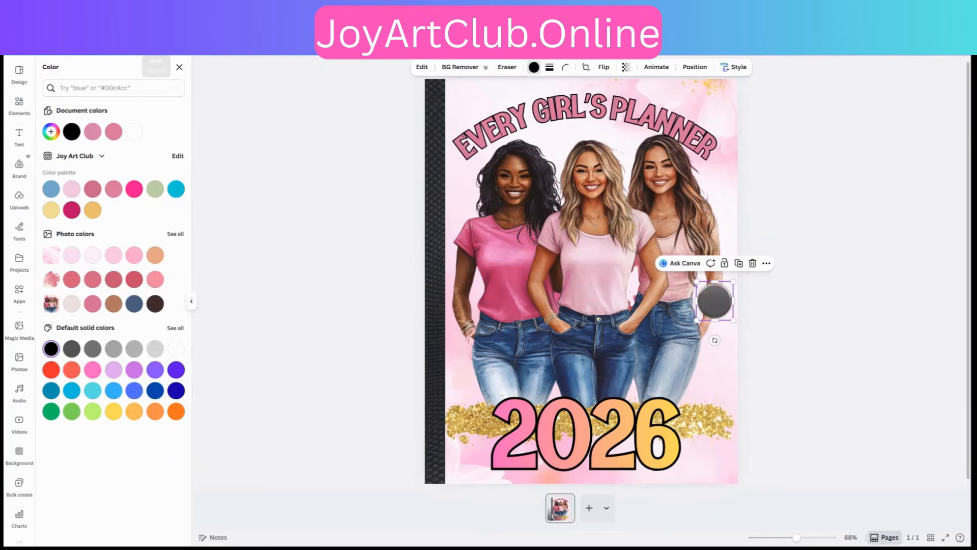
click(156, 43)
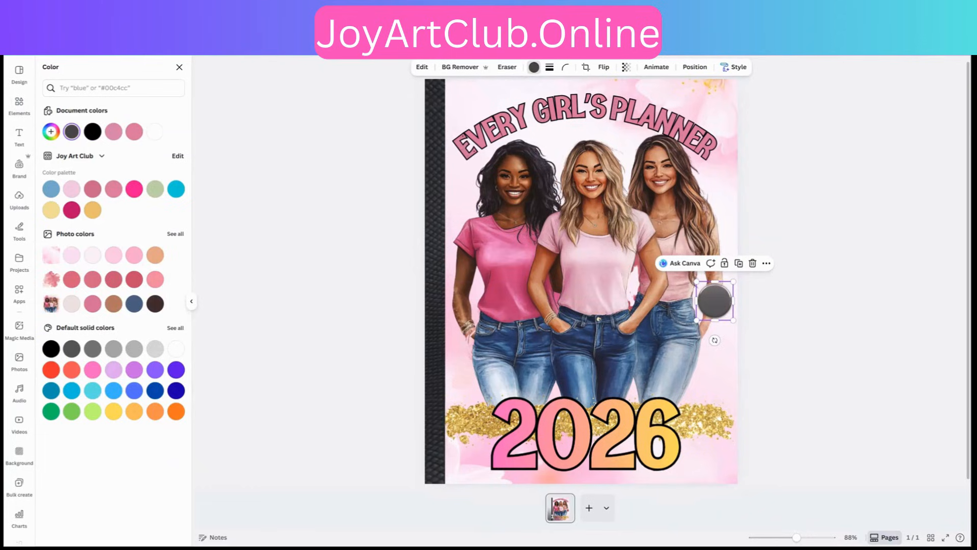
click(156, 42)
click(156, 43)
click(156, 43)
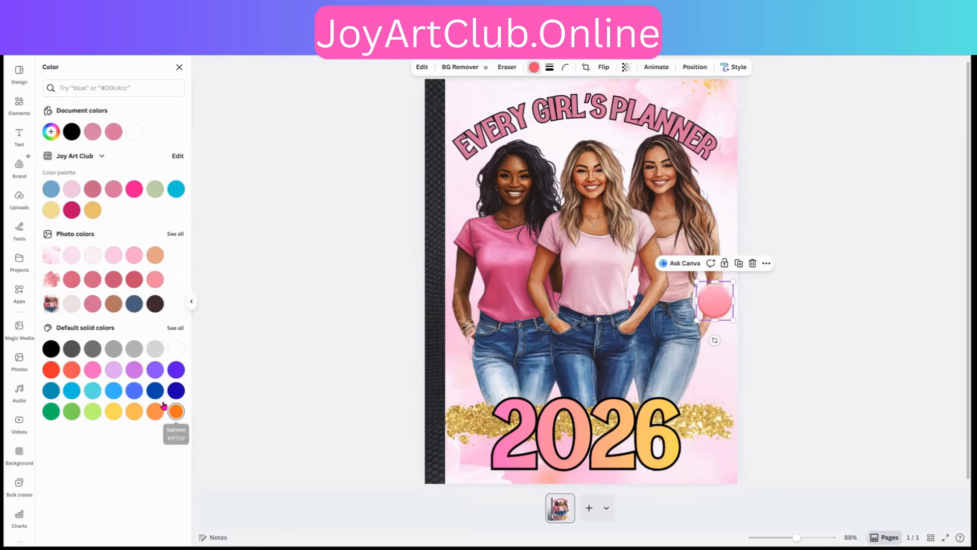
click(176, 391)
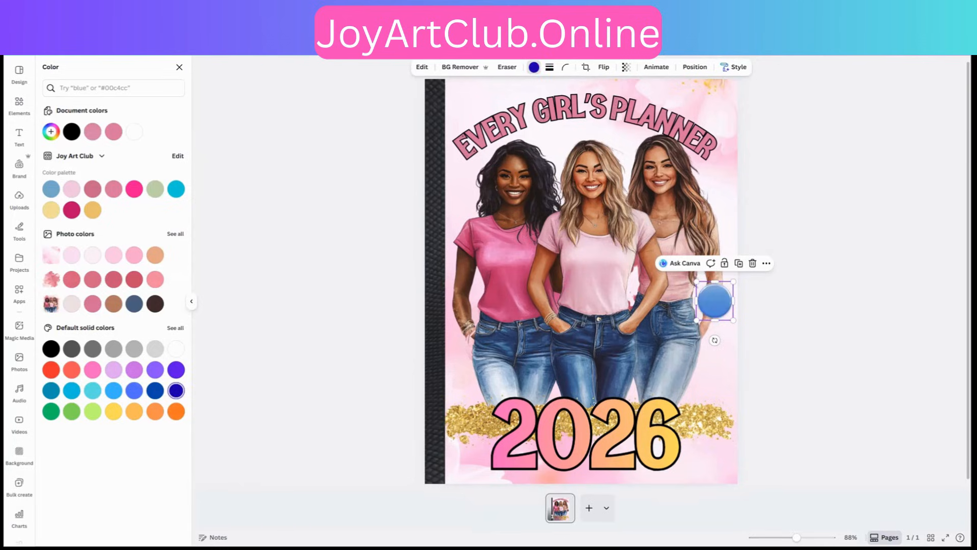
key(ctrl+z)
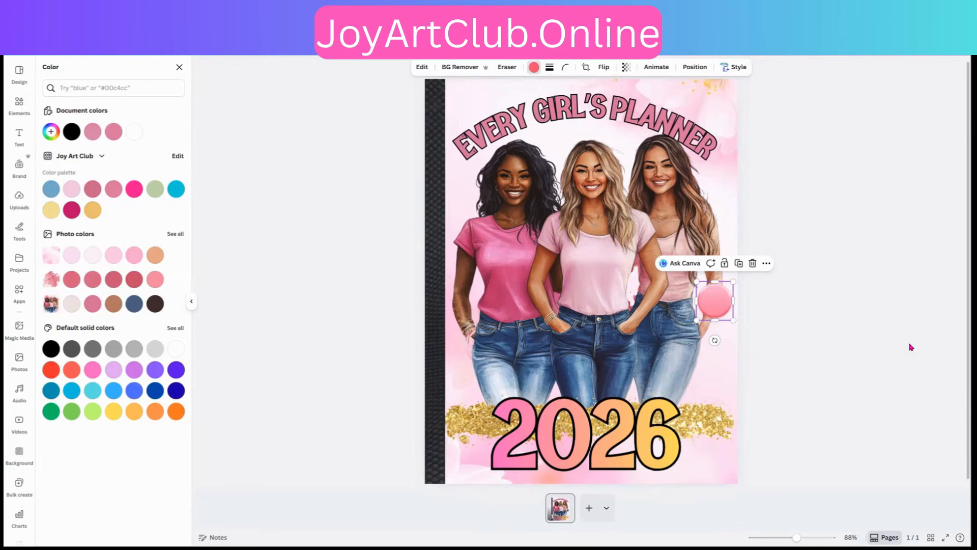
Step: Add the text "OPEN" and move it onto the pink button as left-aligned text in a narrowed box
click(713, 368)
click(718, 251)
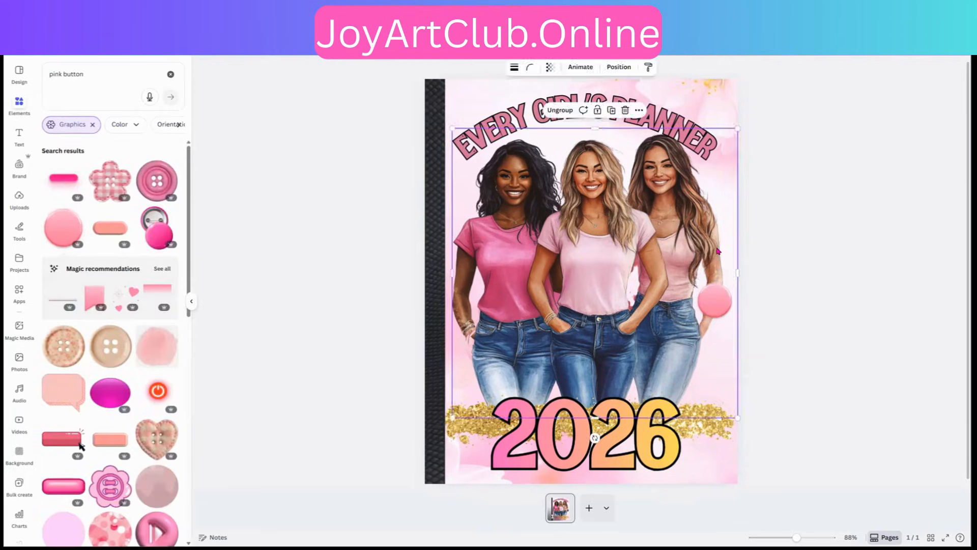
double_click(590, 421)
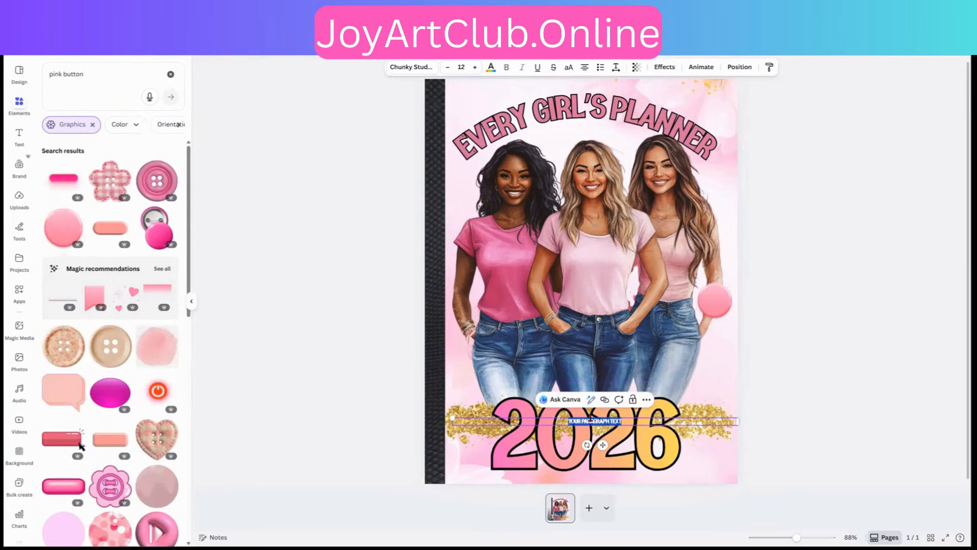
text(OPEN)
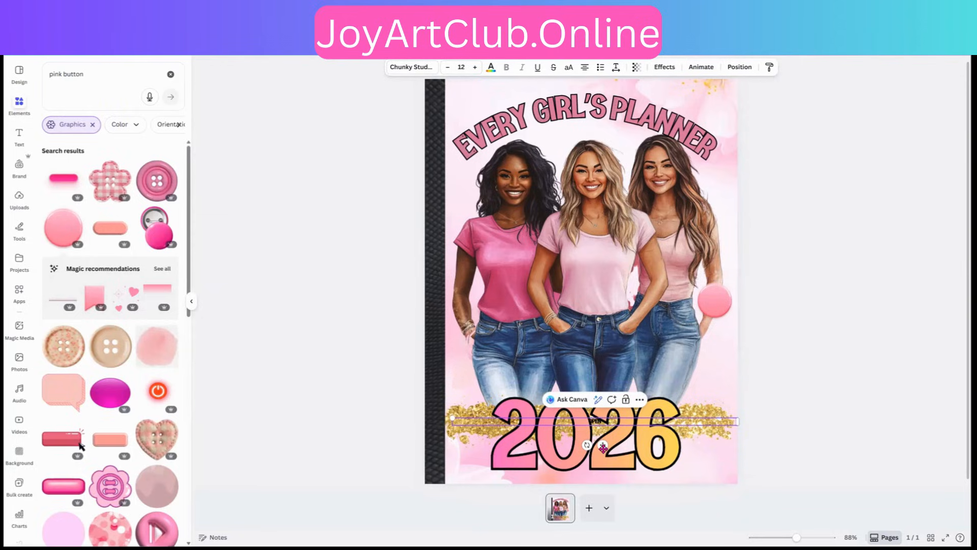
drag(604, 443, 631, 305)
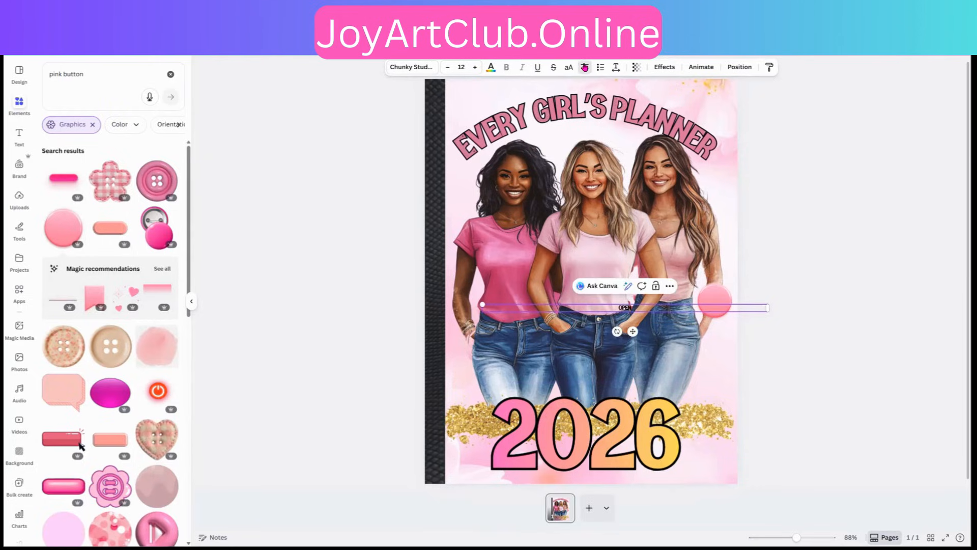
key(ctrl+shift+l)
drag(768, 308, 718, 324)
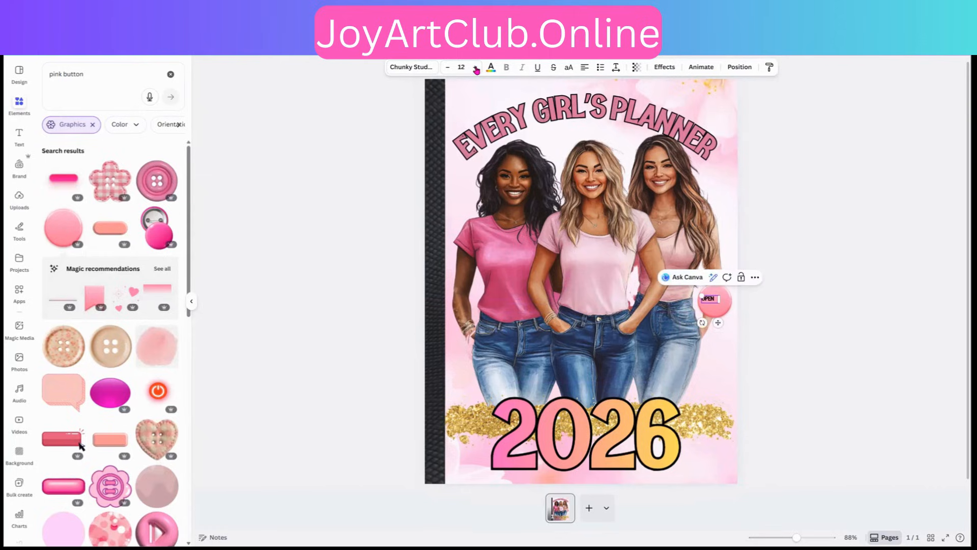
Step: Set the "OPEN" text size to 19 and widen its box so the word fits on one line
click(474, 67)
click(475, 67)
click(475, 67)
click(475, 67)
click(475, 67)
click(475, 67)
click(474, 67)
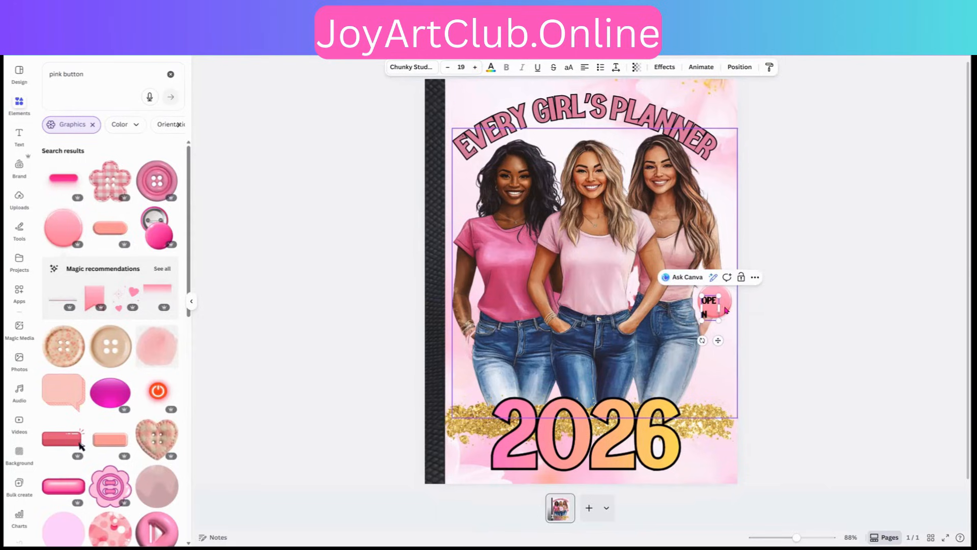
drag(720, 312, 728, 315)
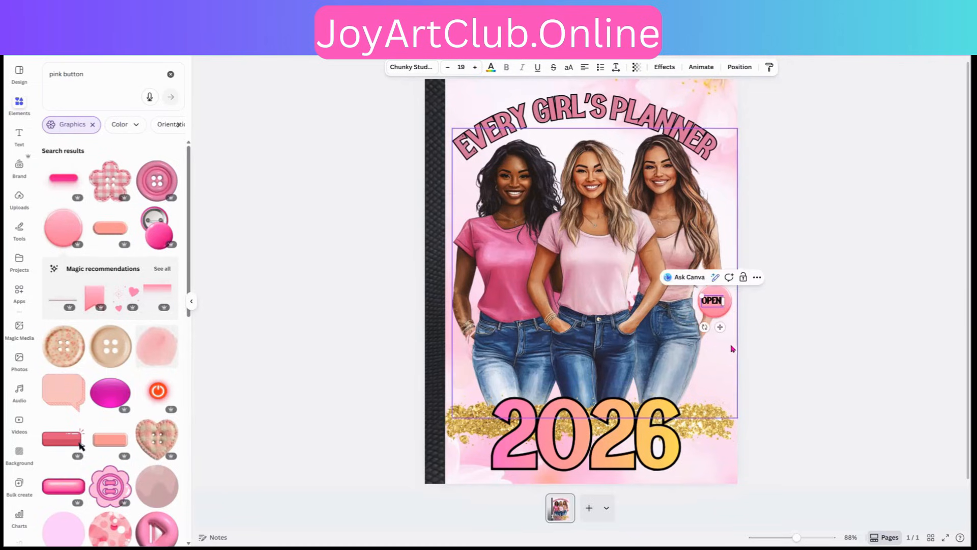
Step: Center the "OPEN" text on the round pink button and deselect it
click(717, 303)
drag(713, 302, 715, 302)
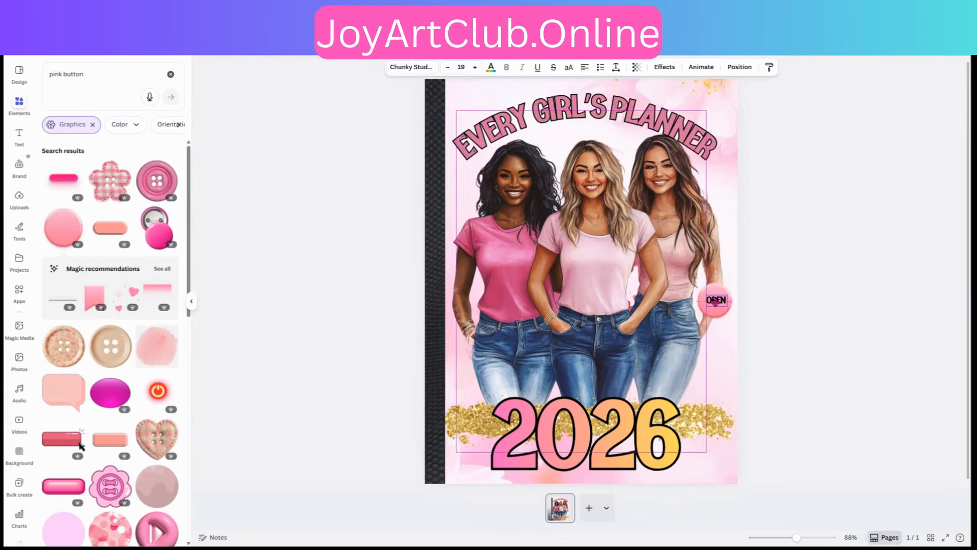
click(828, 286)
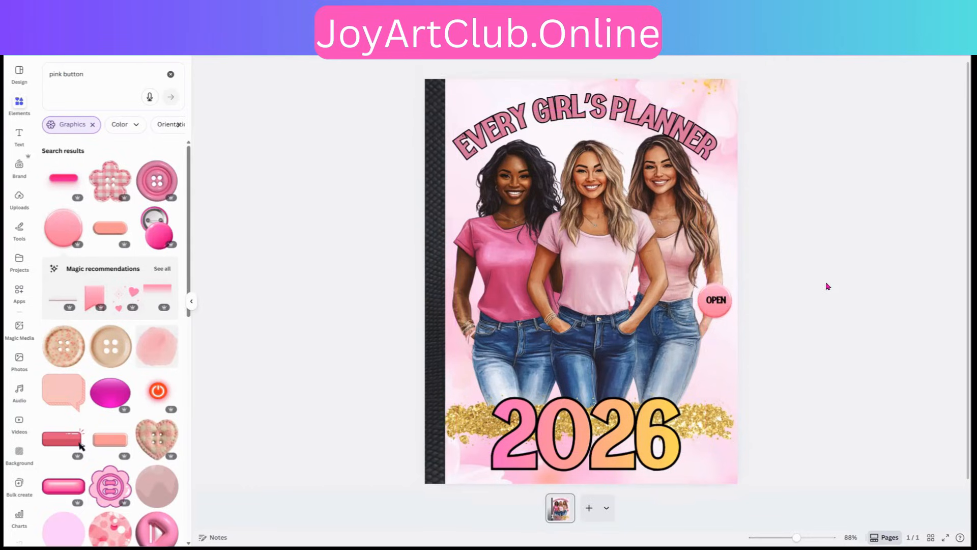
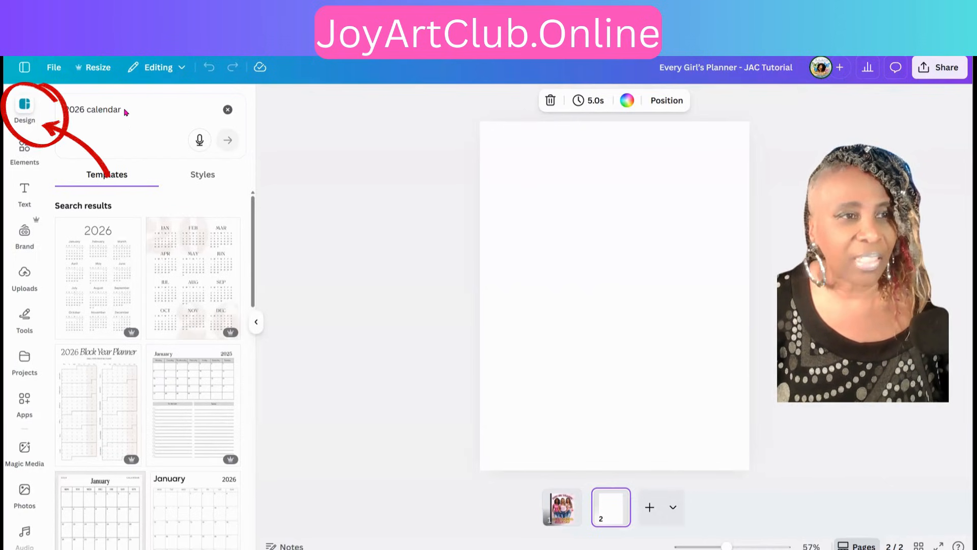
Step: Browse the "2026 calendar" templates and apply "Black and White Minimalist 2026 Calendar Printable Document" to the blank page 2
click(126, 111)
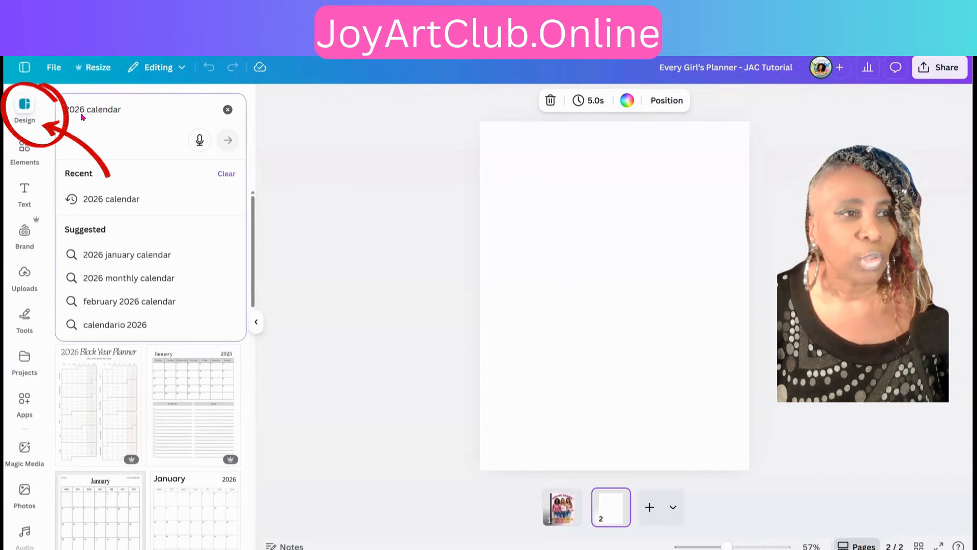
drag(67, 109, 139, 117)
click(326, 245)
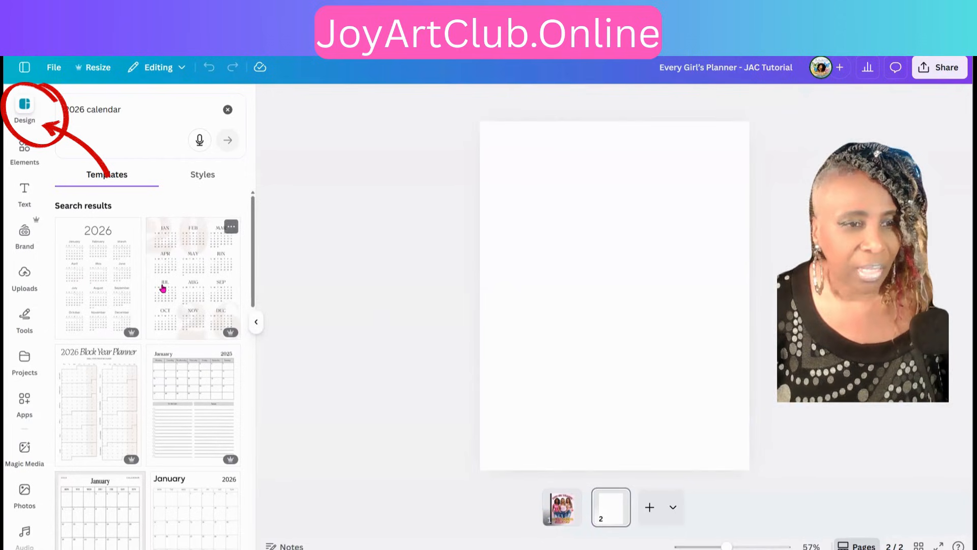
scroll(162, 286, down, 2)
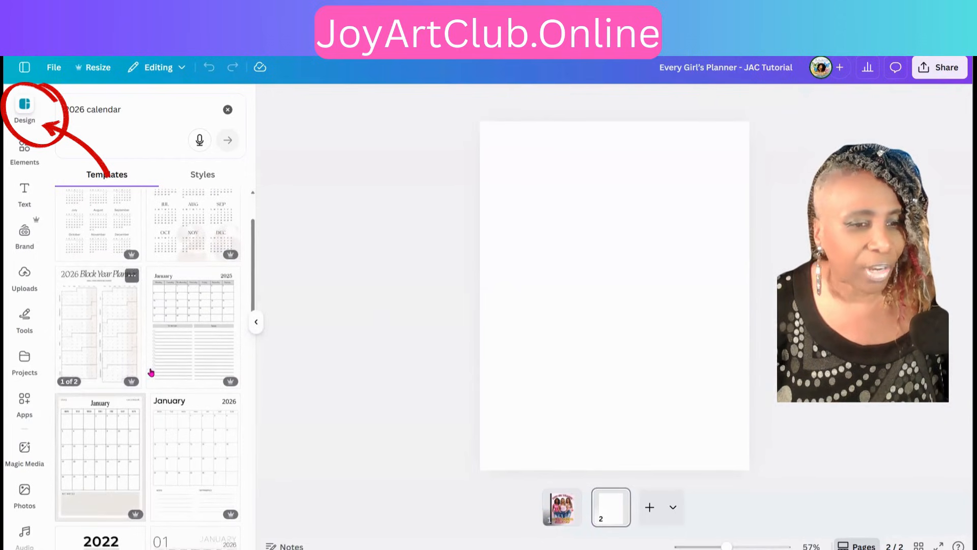
scroll(162, 379, down, 3)
scroll(162, 380, down, 5)
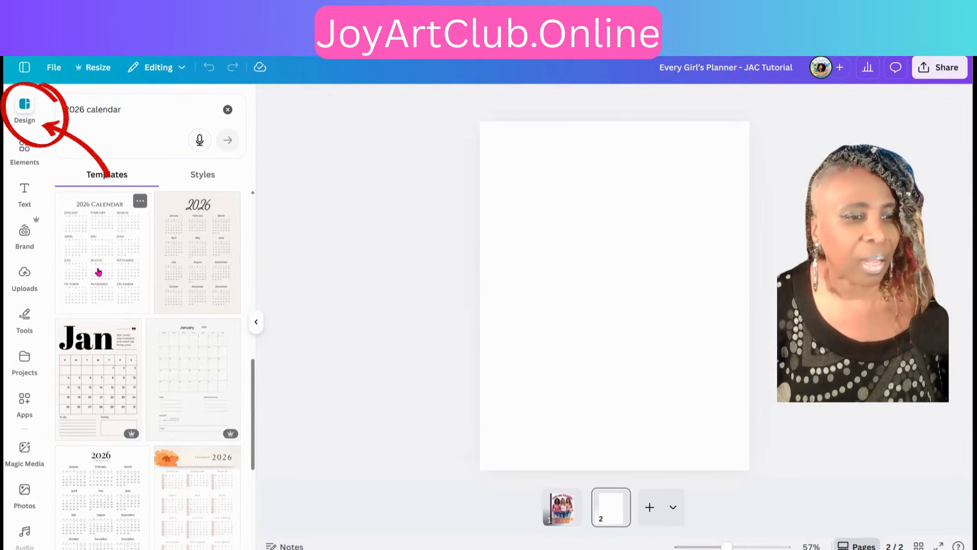
scroll(102, 502, down, 3)
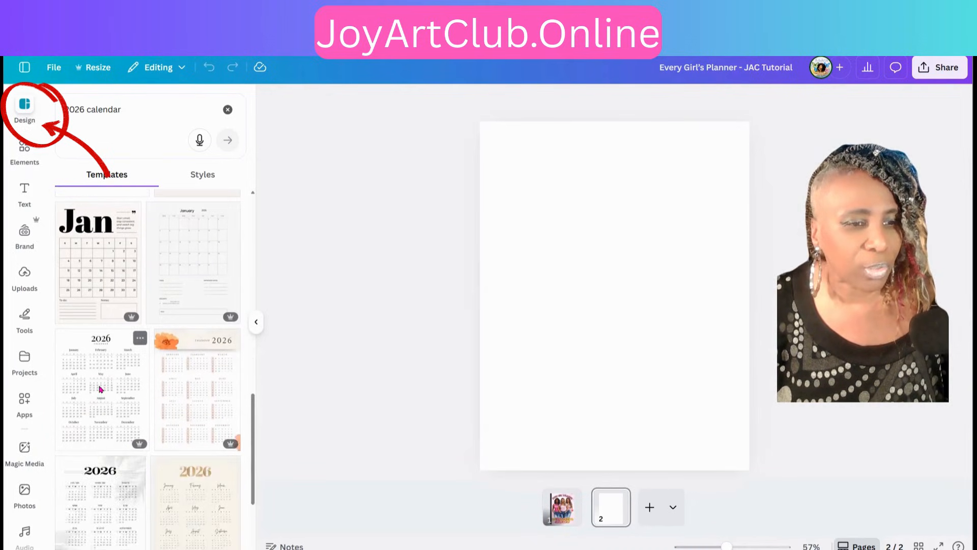
click(100, 393)
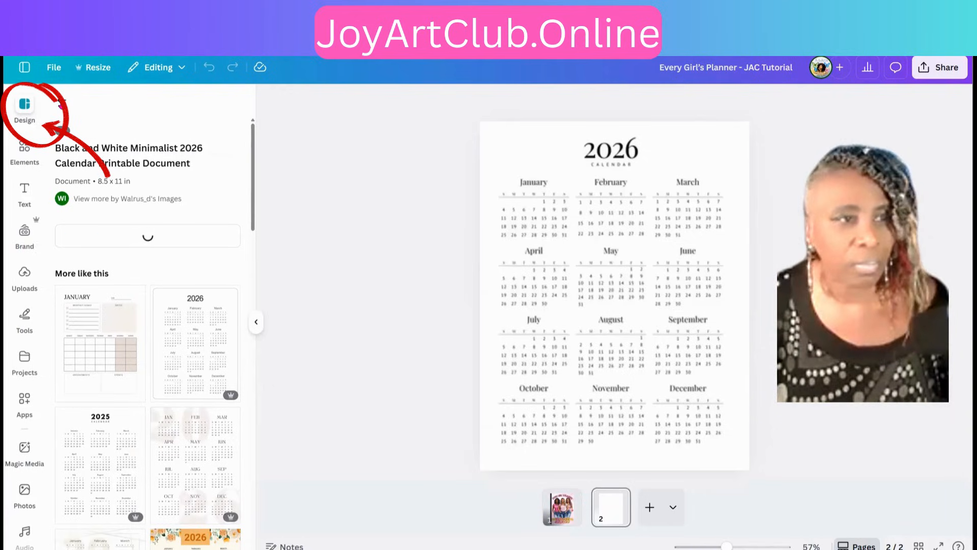
click(61, 105)
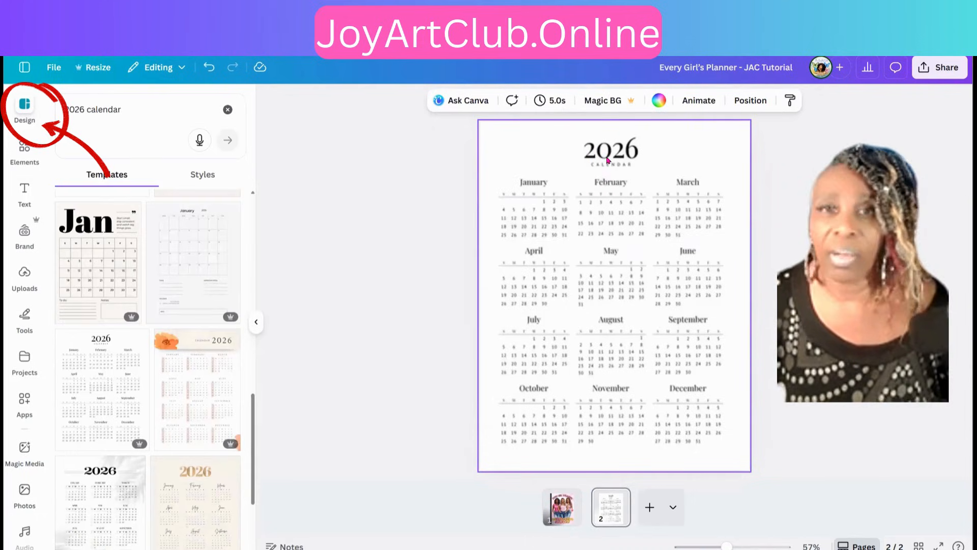
Step: Add a blank third page and return to the calendar on page 2
click(650, 508)
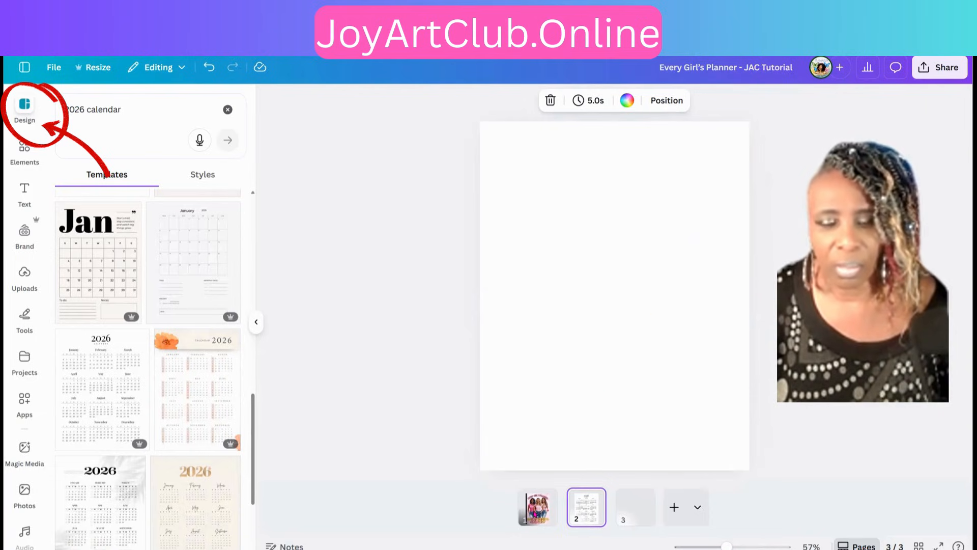
click(585, 514)
click(585, 514)
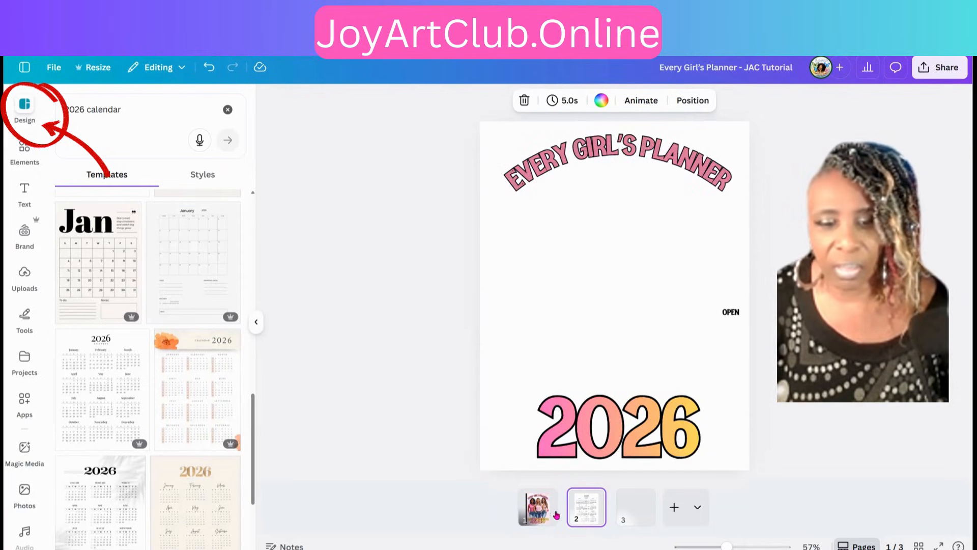
click(584, 515)
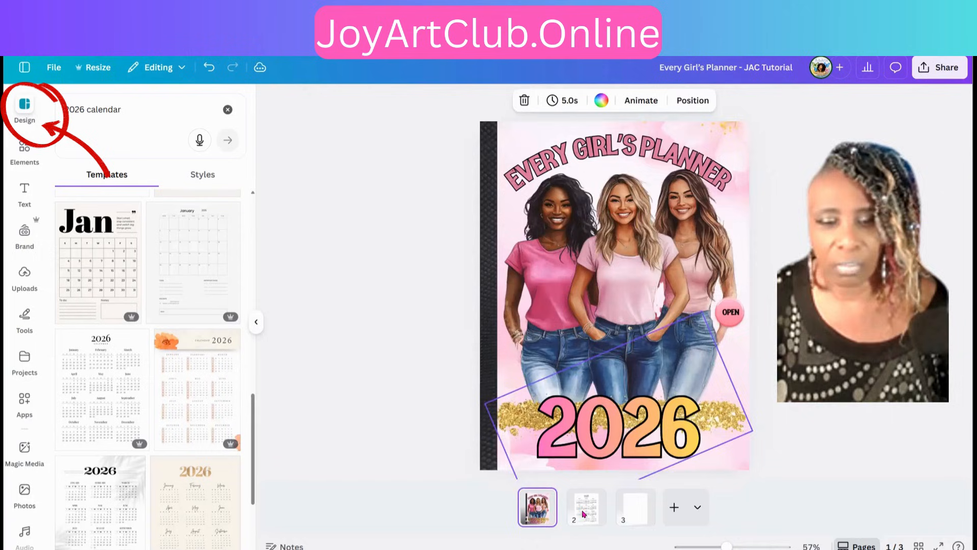
click(584, 511)
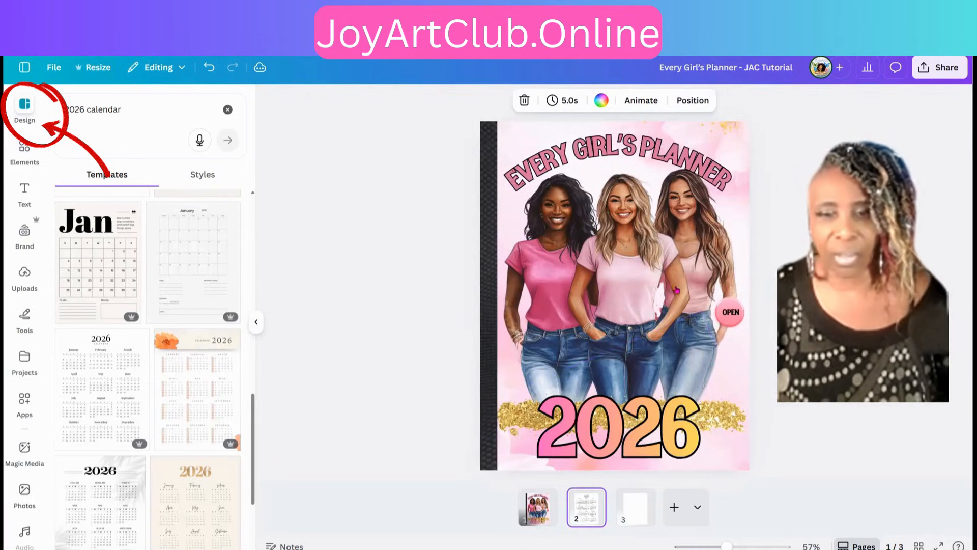
click(602, 498)
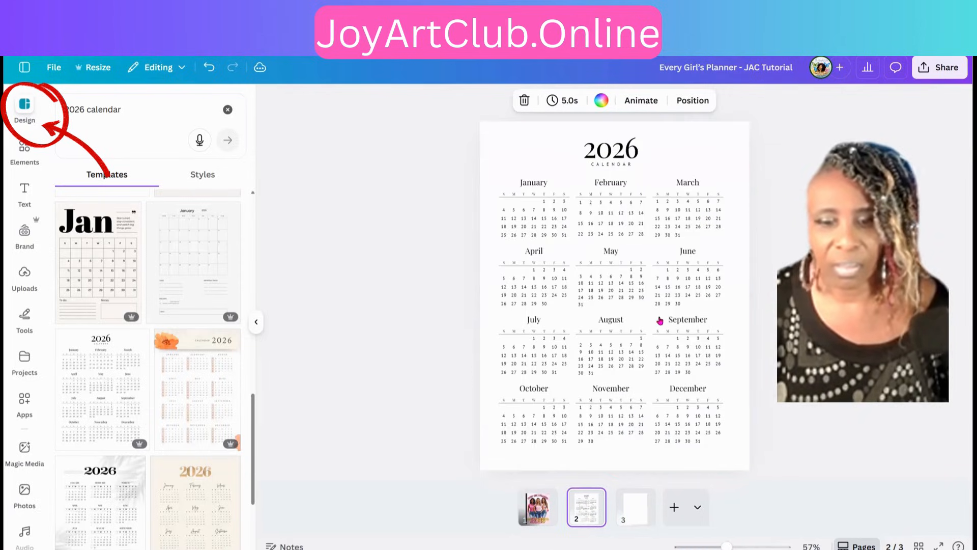
Step: Check the cover title's font and apply the same Chunky Student Regular font to the "2026" heading on page 2
click(612, 151)
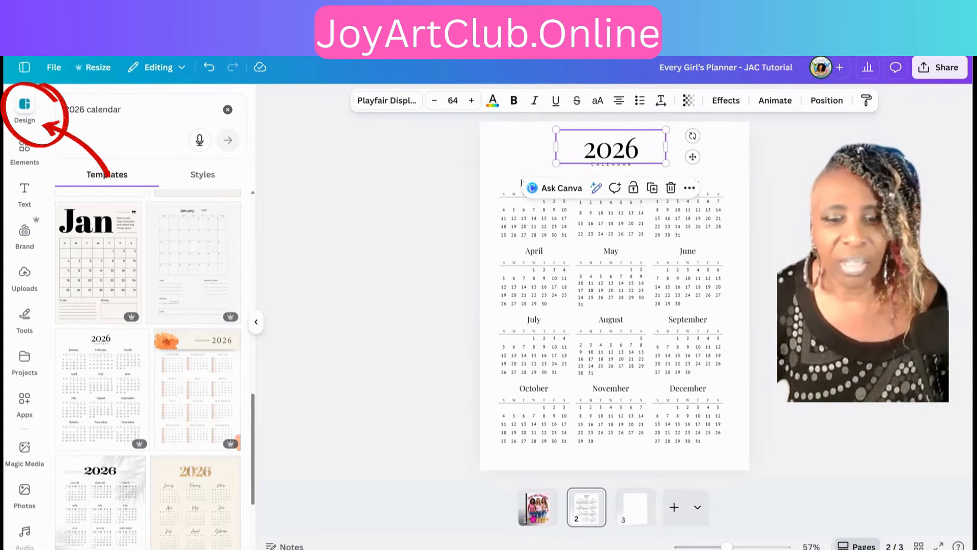
click(533, 518)
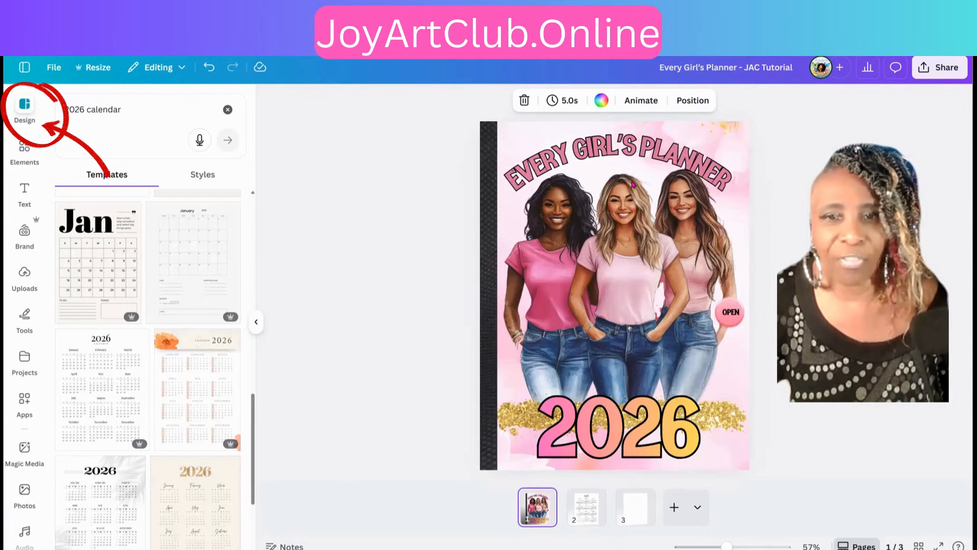
click(639, 152)
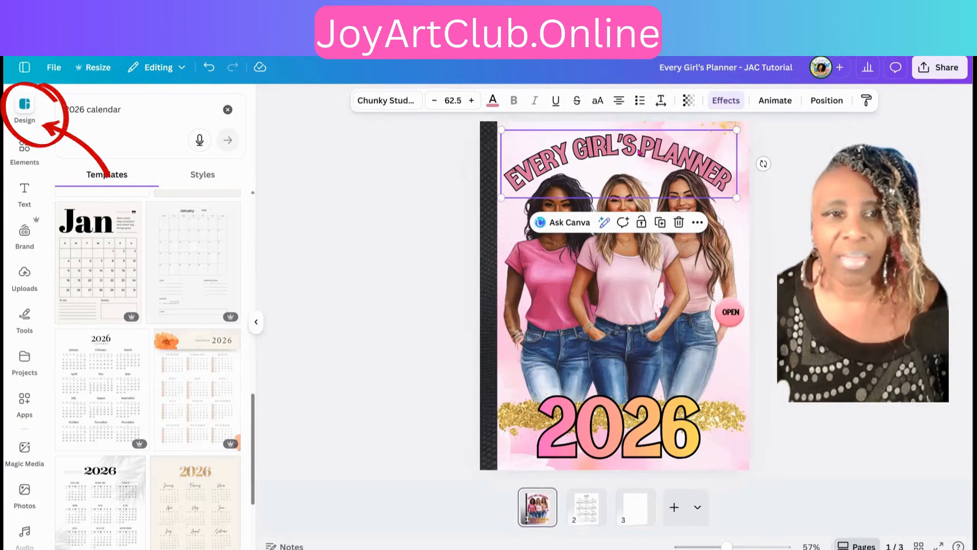
click(580, 516)
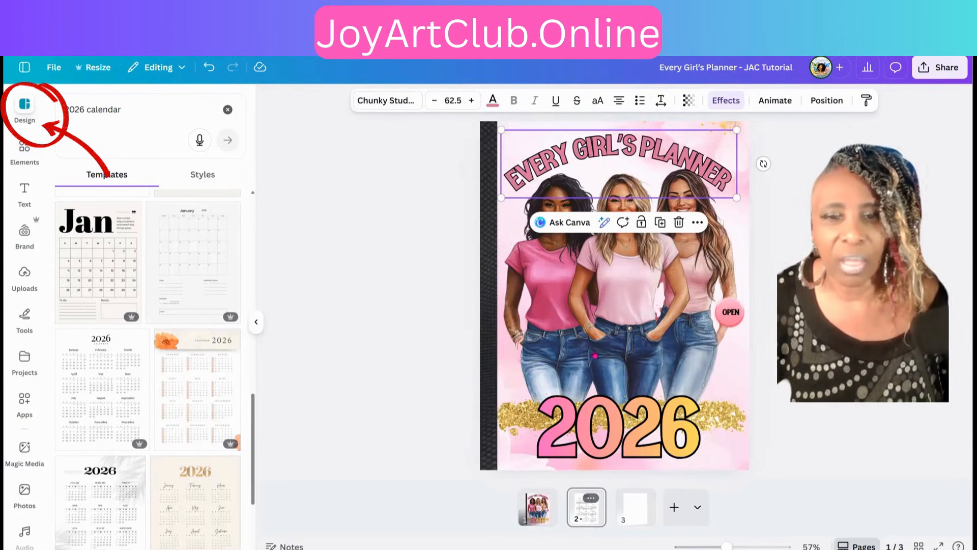
click(600, 152)
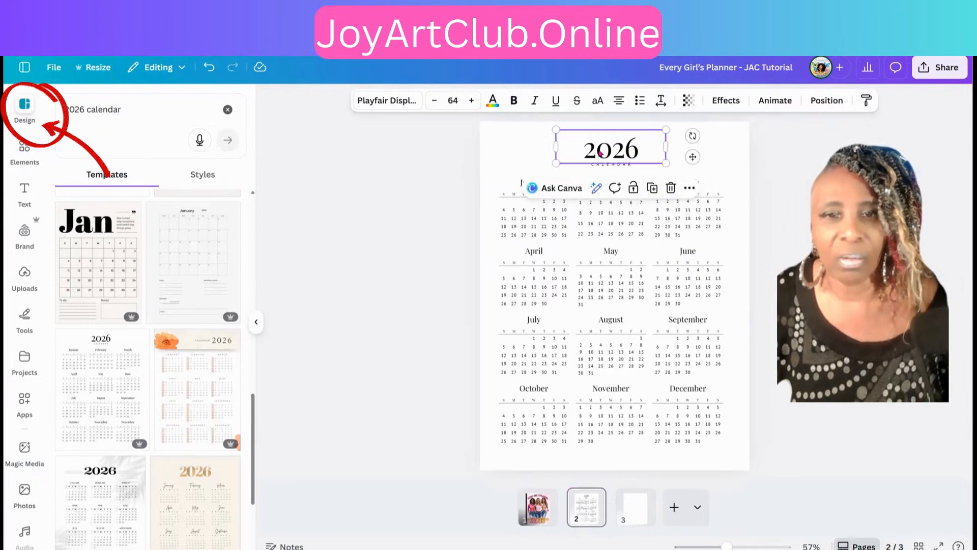
double_click(600, 152)
click(520, 164)
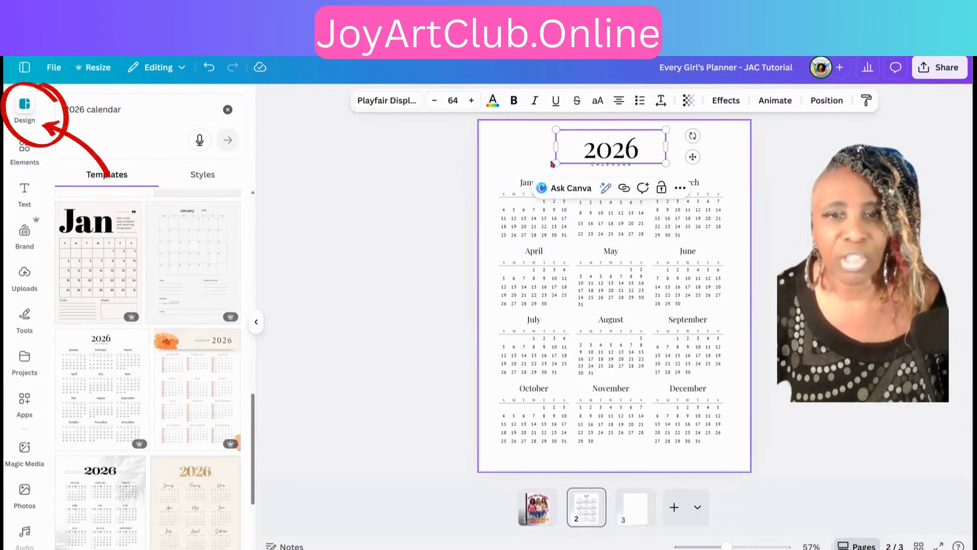
click(617, 156)
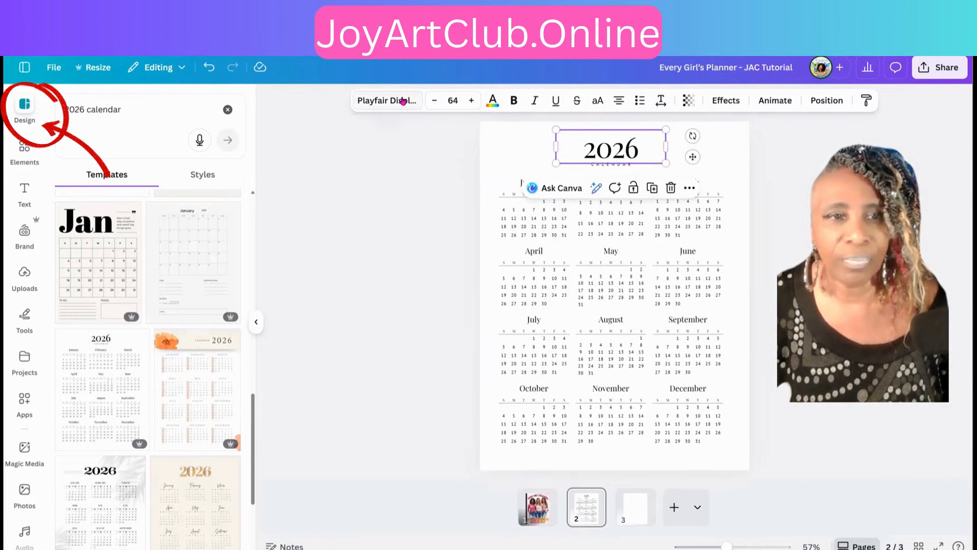
click(383, 102)
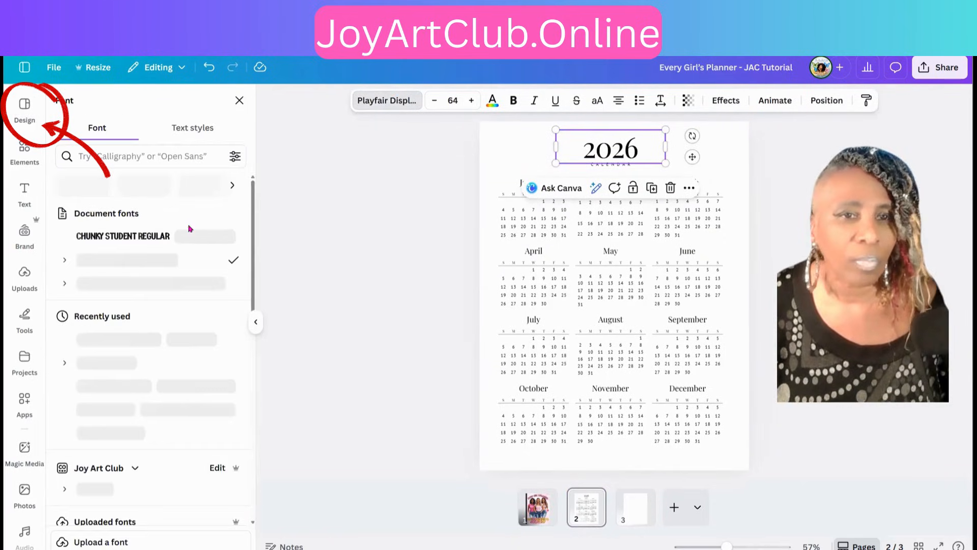
click(140, 238)
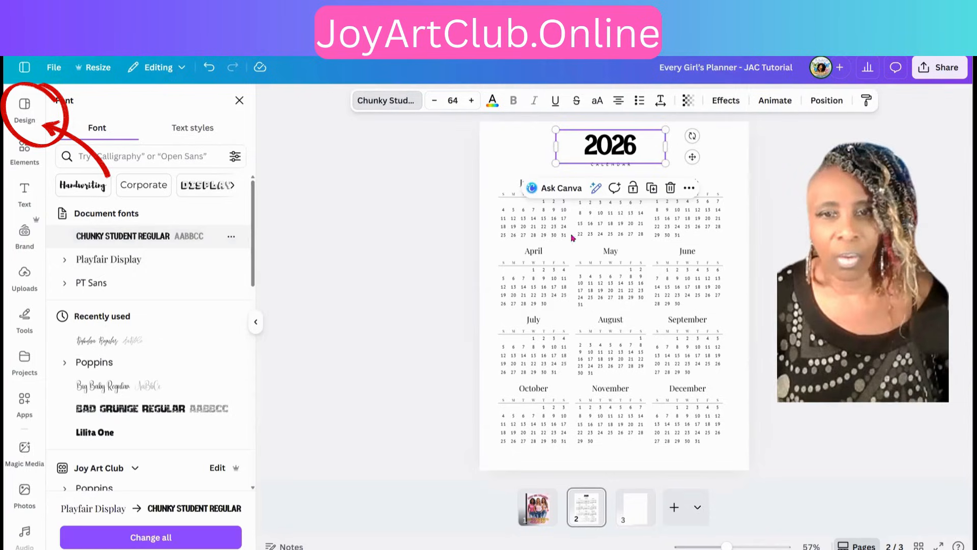
Step: Set all twelve month names on the page 2 calendar to the Chunky Student Regular font and deselect them
click(515, 184)
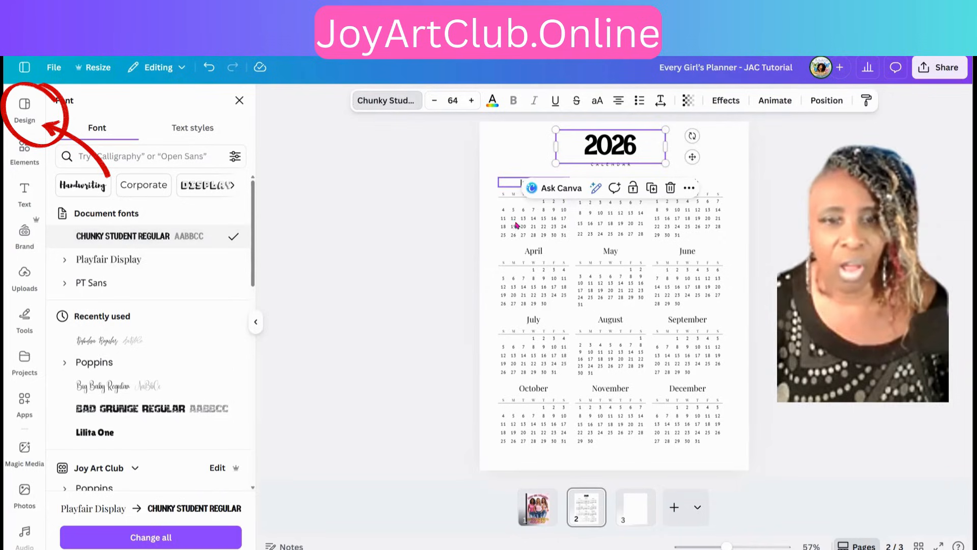
shift+click(533, 251)
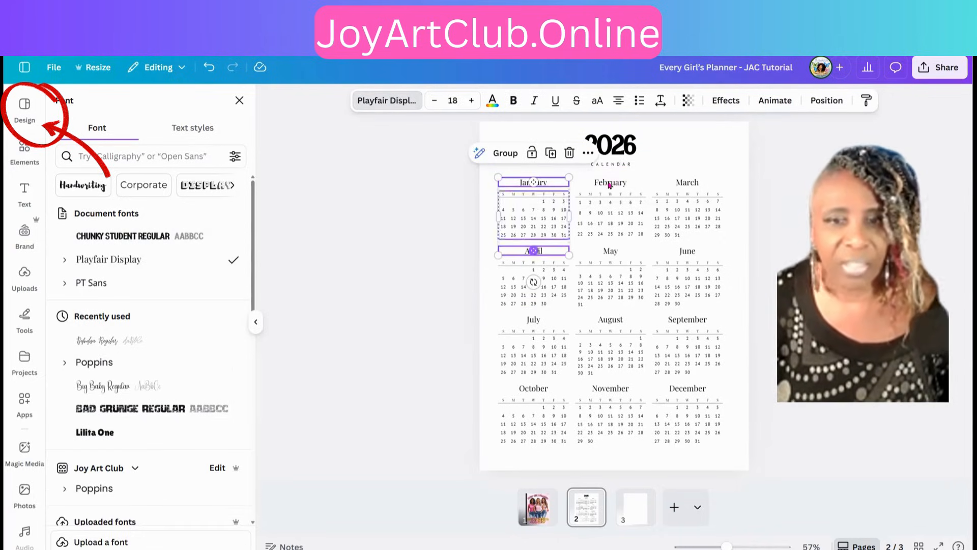
shift+click(610, 183)
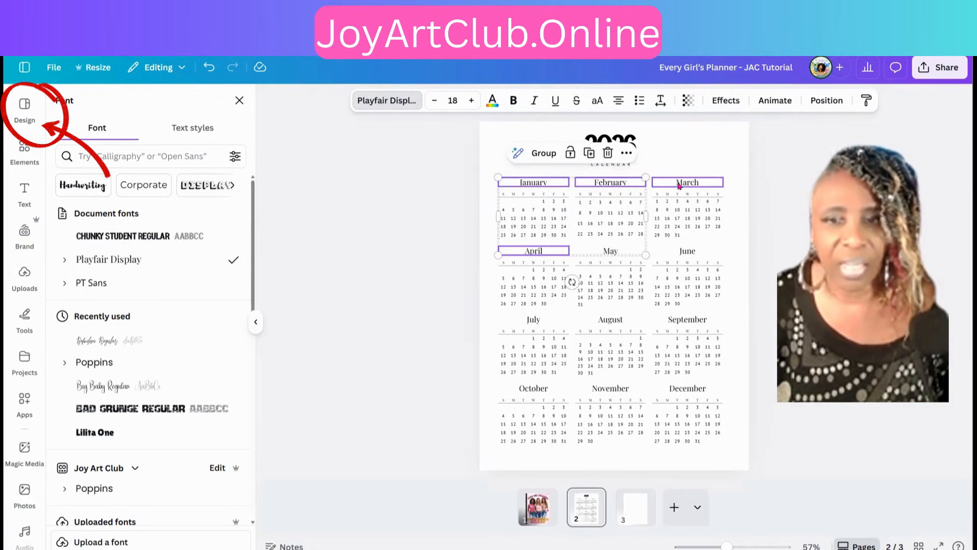
shift+click(688, 254)
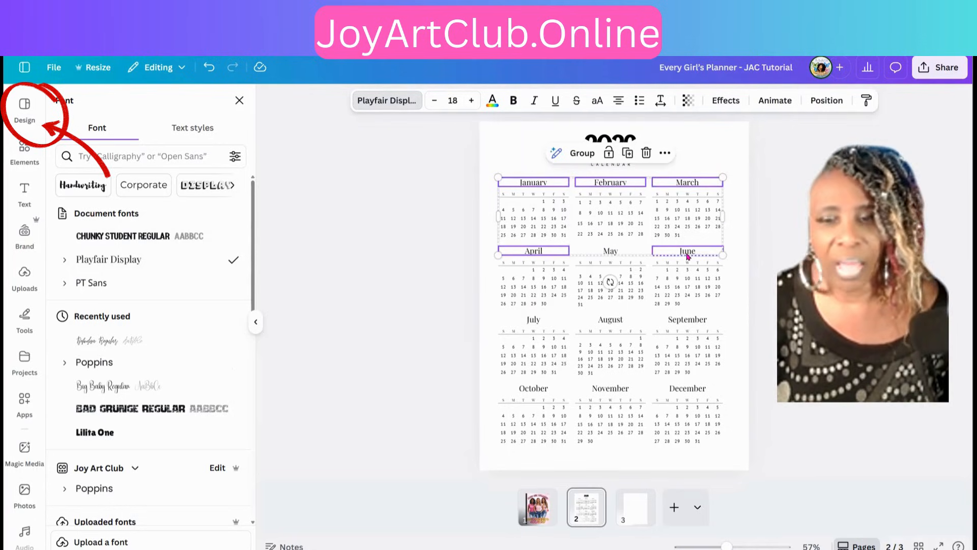
shift+click(608, 253)
shift+click(534, 320)
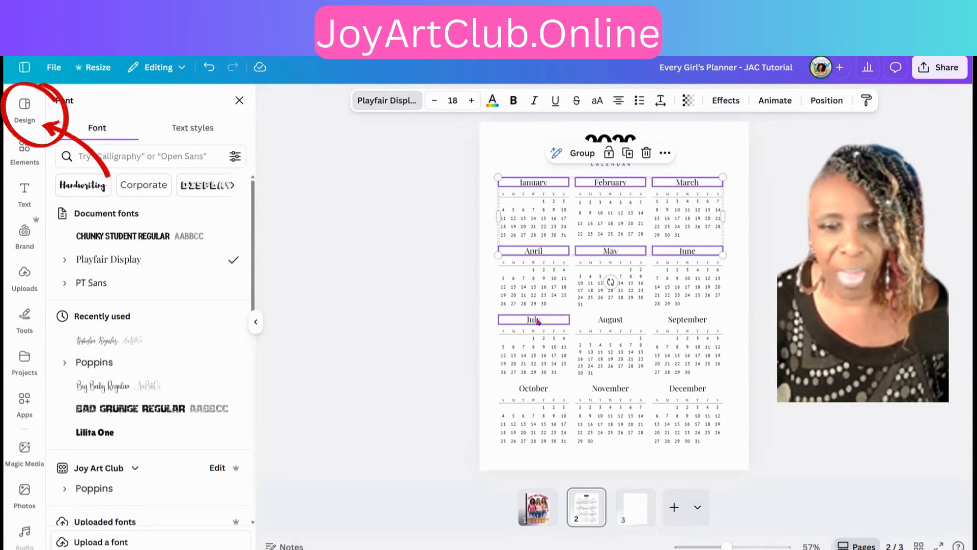
shift+click(602, 322)
shift+click(682, 321)
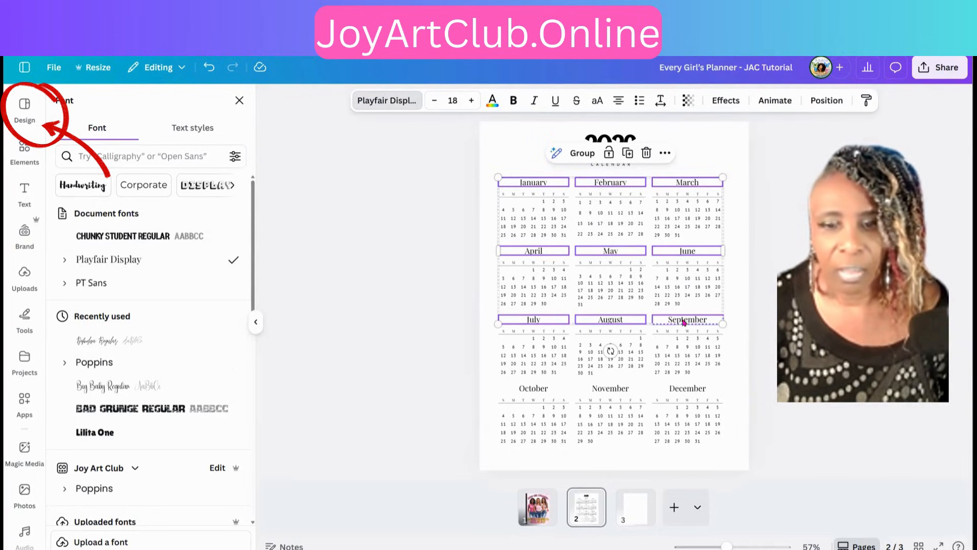
shift+click(682, 388)
shift+click(610, 387)
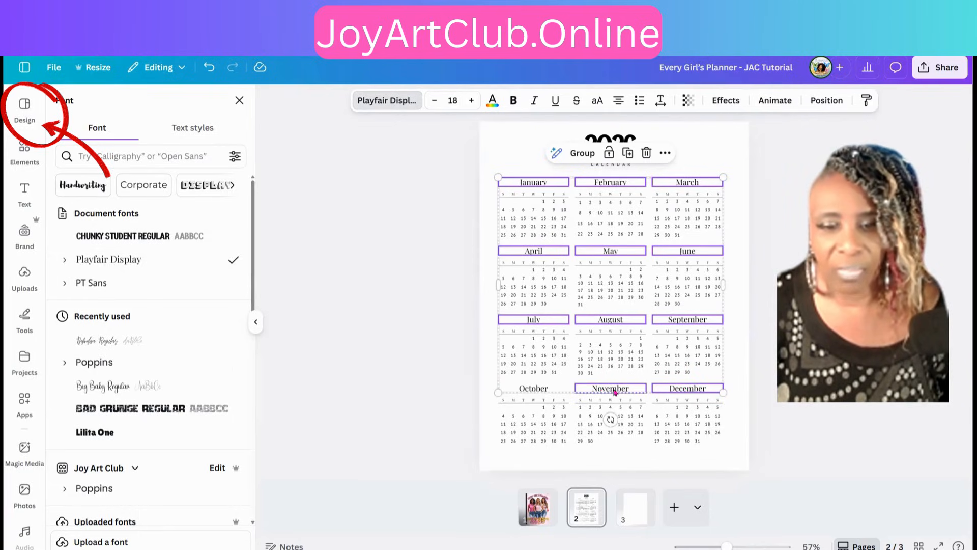
shift+click(531, 391)
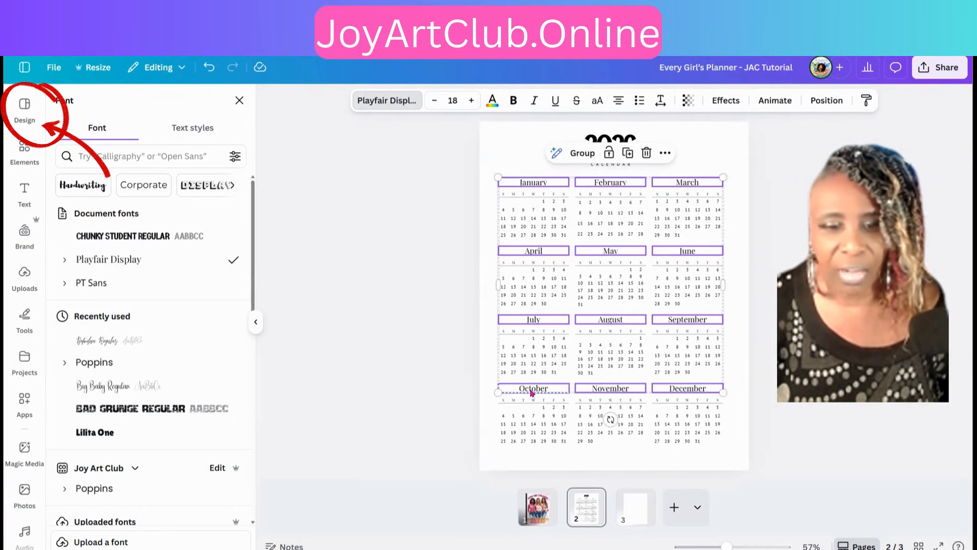
click(402, 105)
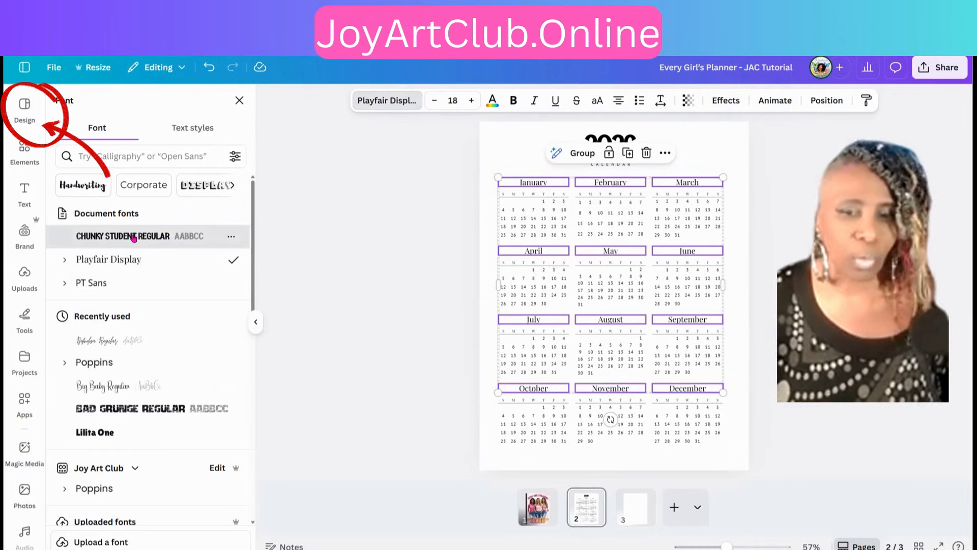
click(134, 237)
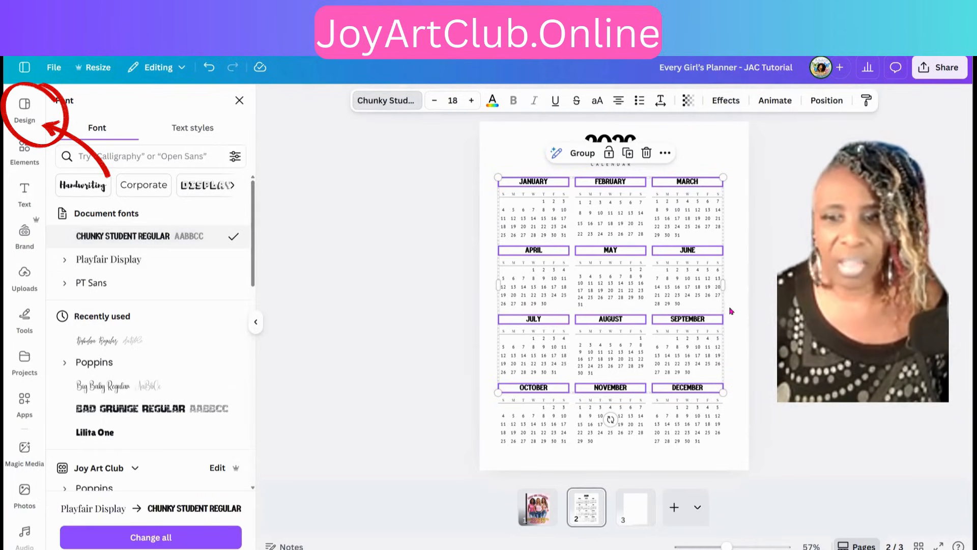
click(756, 119)
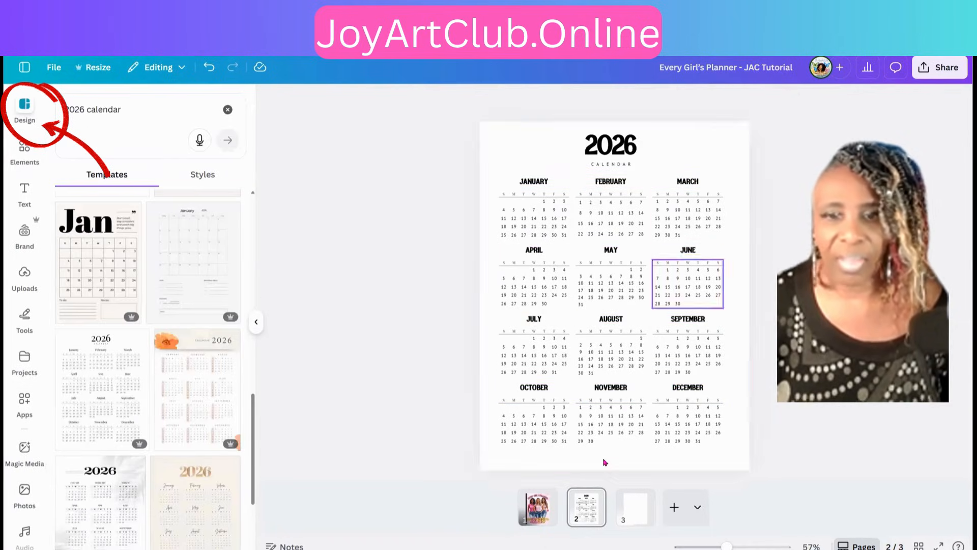
Step: Review the cover's look, return to page 2 and search the elements for "pink floral"
click(541, 503)
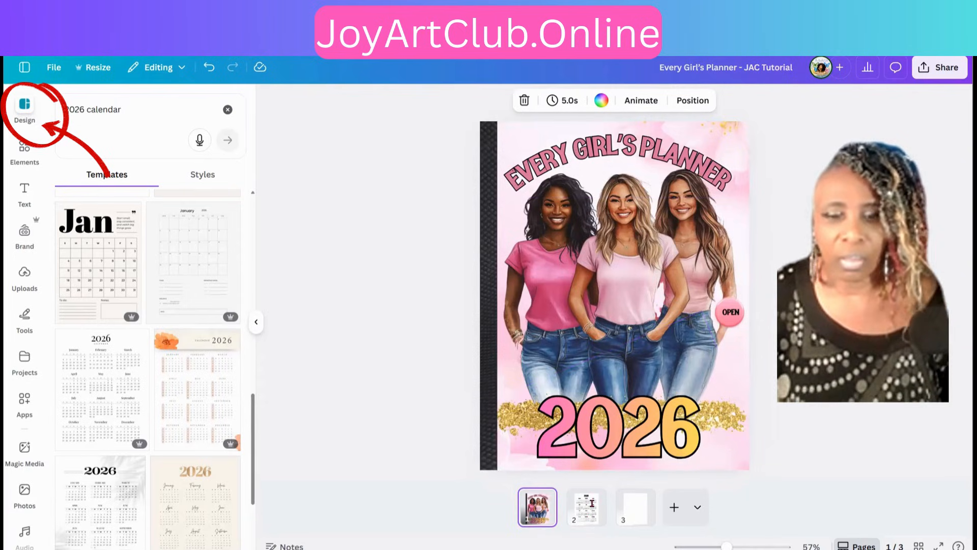
click(590, 504)
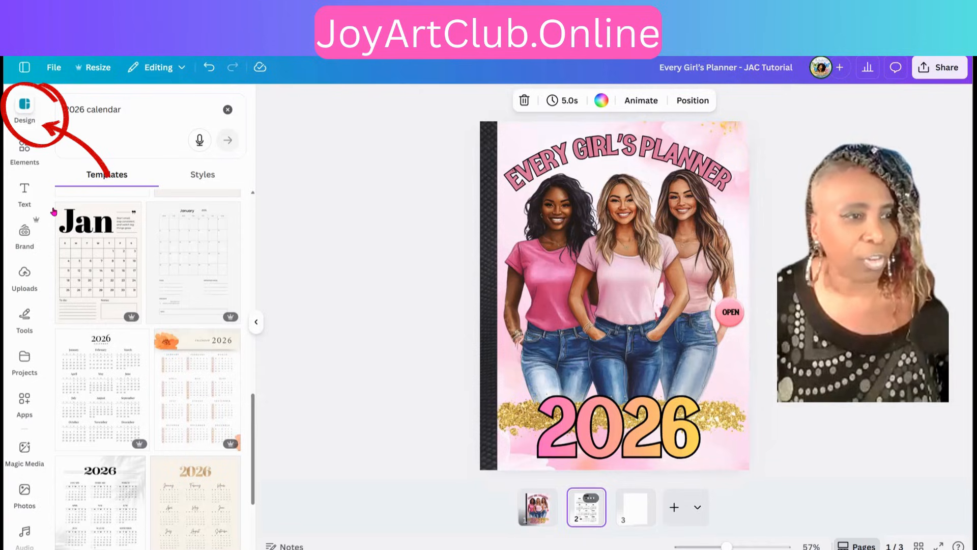
click(23, 159)
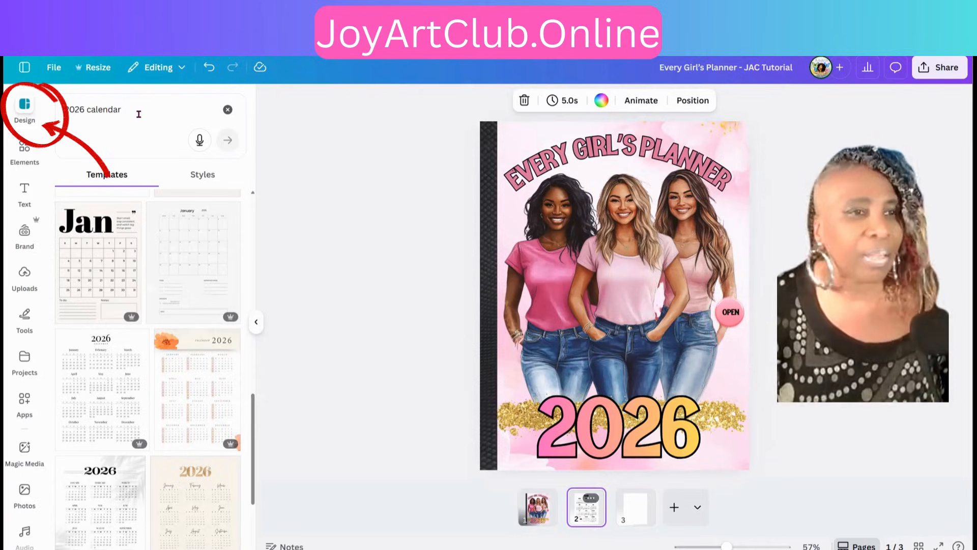
click(139, 108)
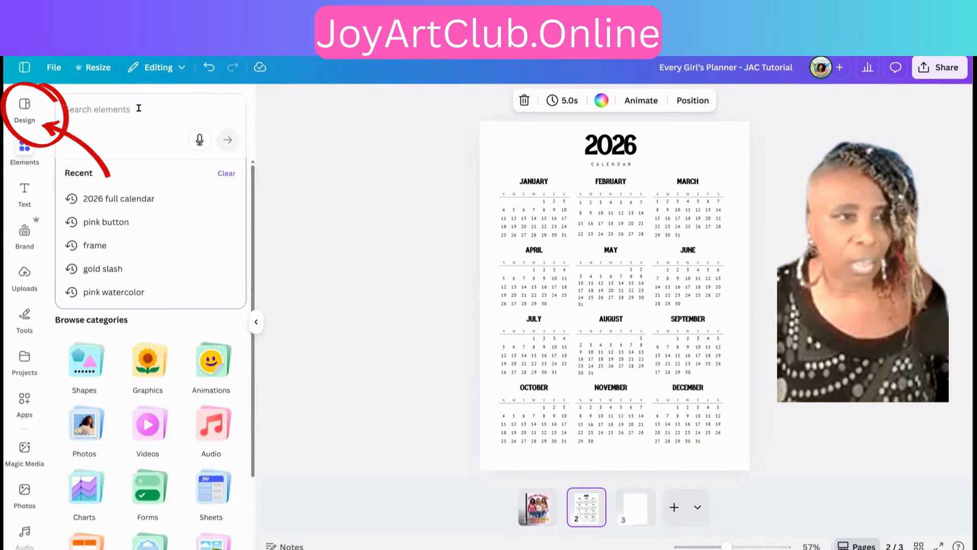
text(pink)
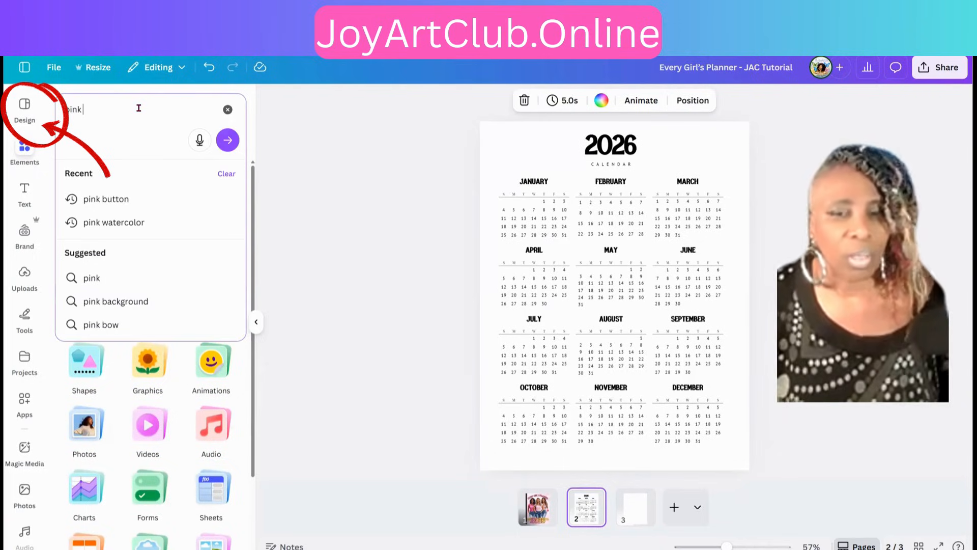
text( floral)
key(Return)
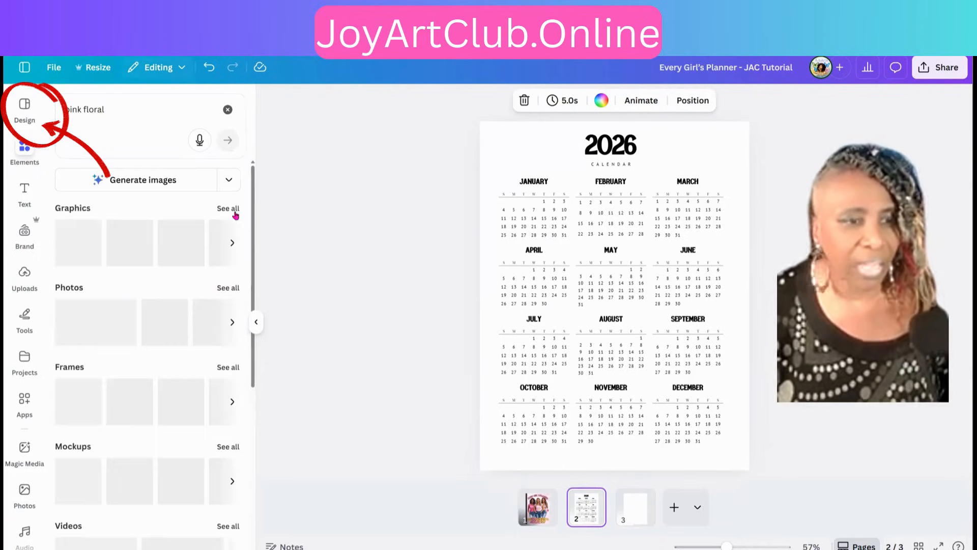
Step: Refine the element search to "pink floral modern"
click(116, 109)
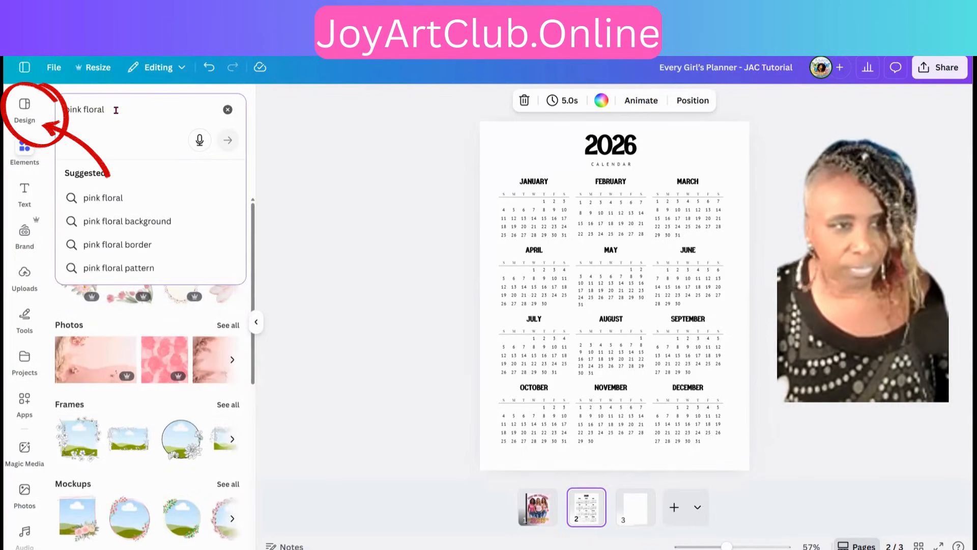
text(modern)
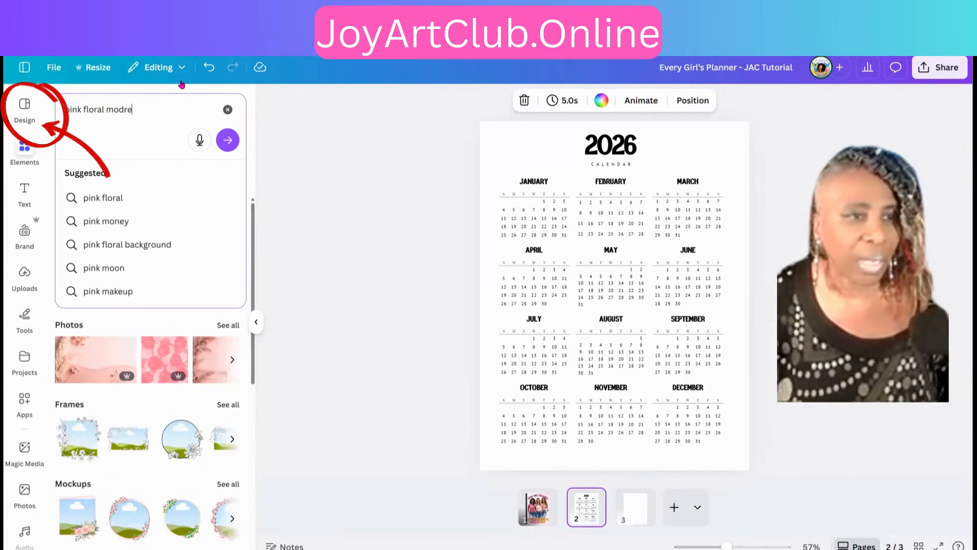
key(Return)
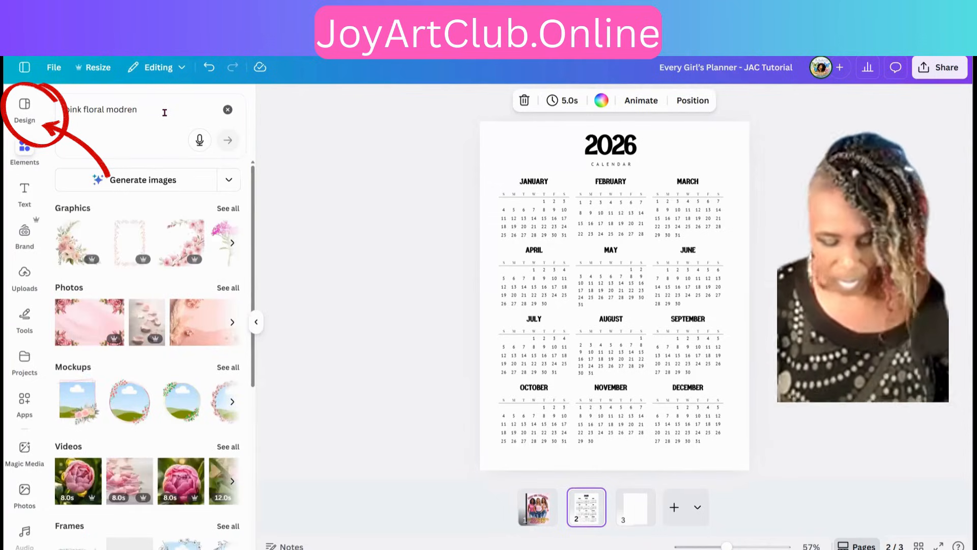
click(164, 112)
key(BackSpace)
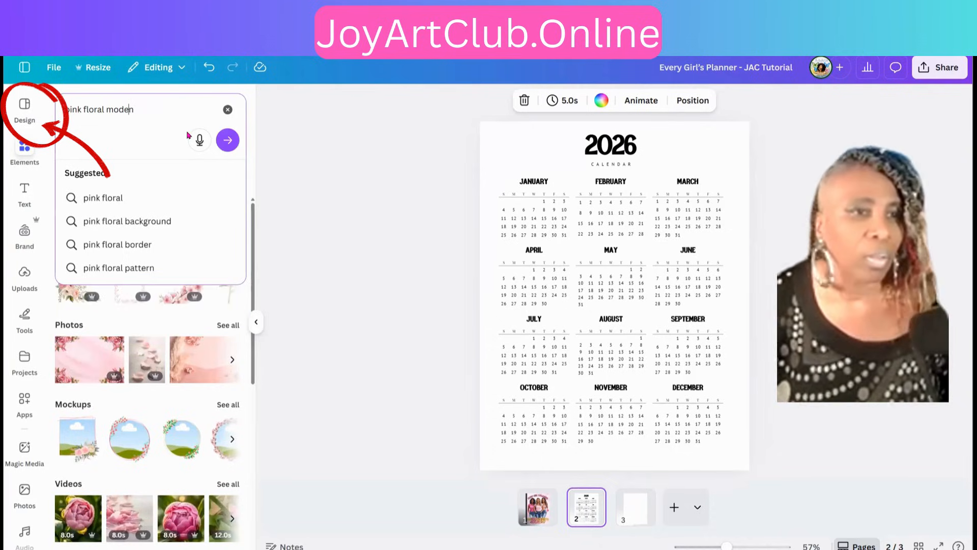
text(r)
click(230, 142)
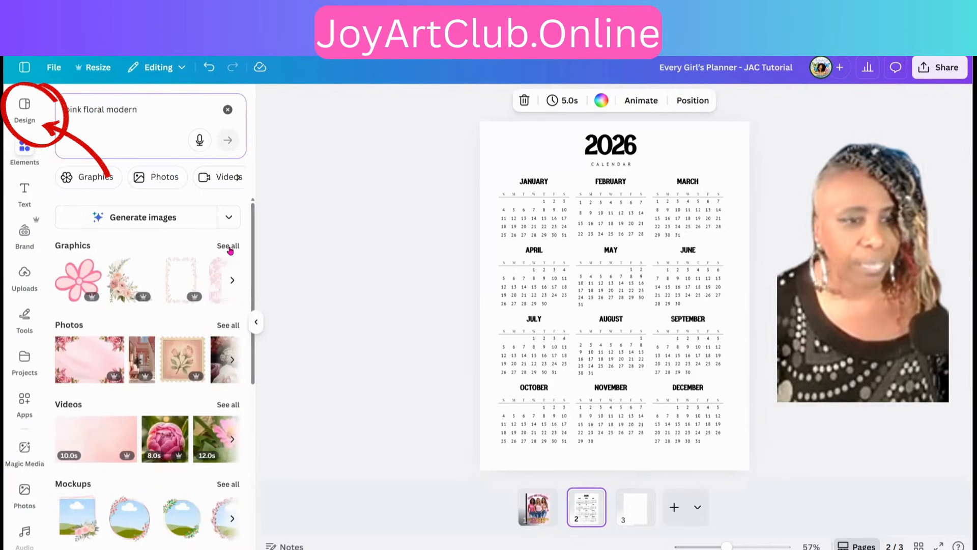
Step: Browse all graphics found for "pink floral modern" for a decoration that suits the calendar page
click(229, 248)
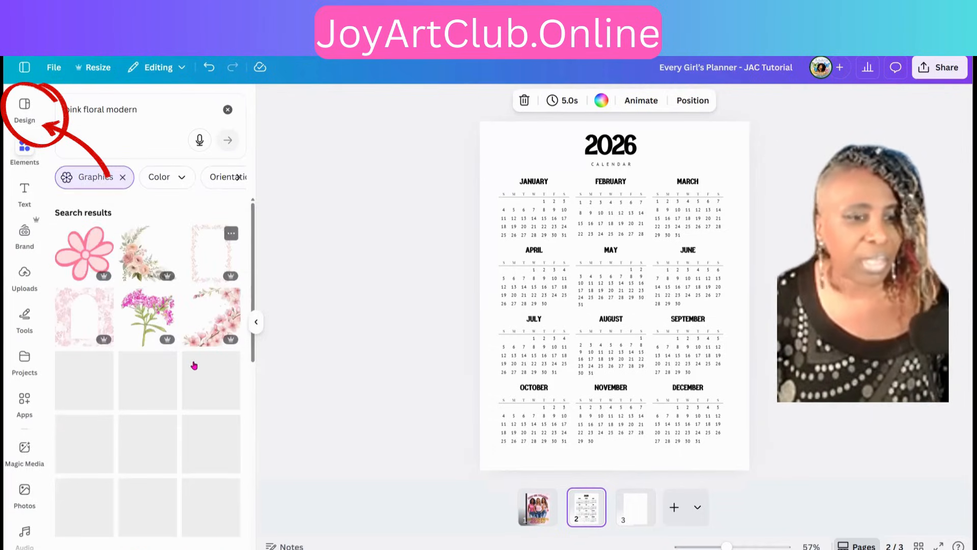
scroll(193, 378, down, 1)
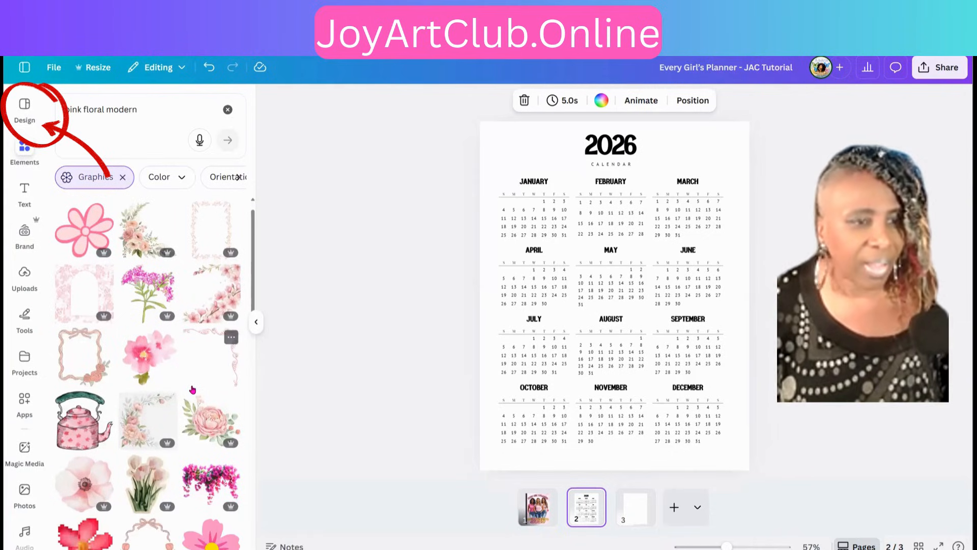
scroll(192, 390, down, 5)
scroll(192, 390, down, 2)
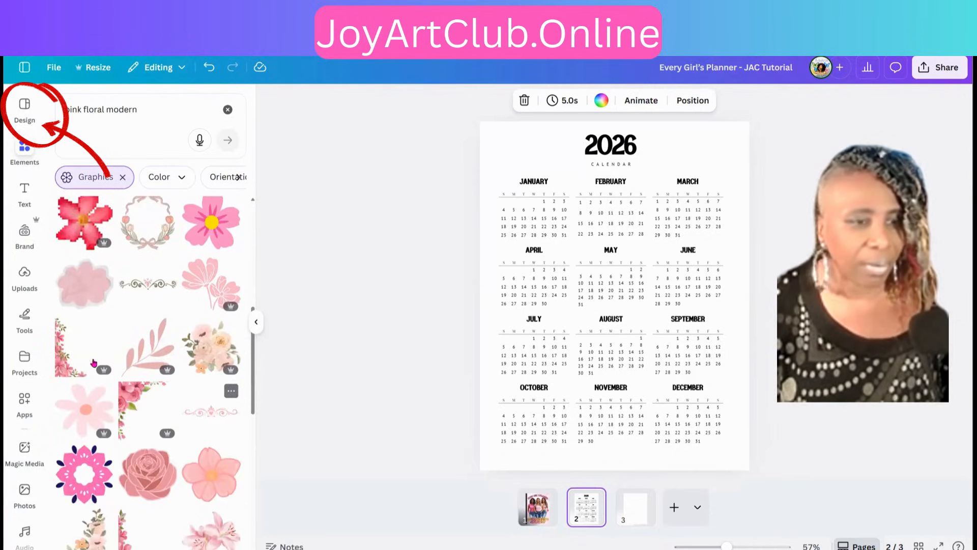
scroll(94, 362, down, 3)
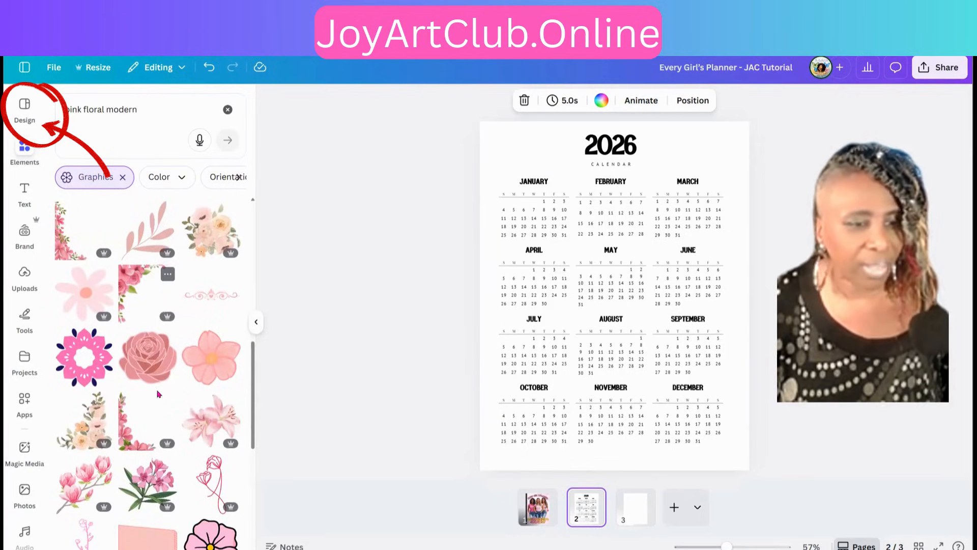
scroll(159, 394, down, 6)
scroll(163, 409, down, 1)
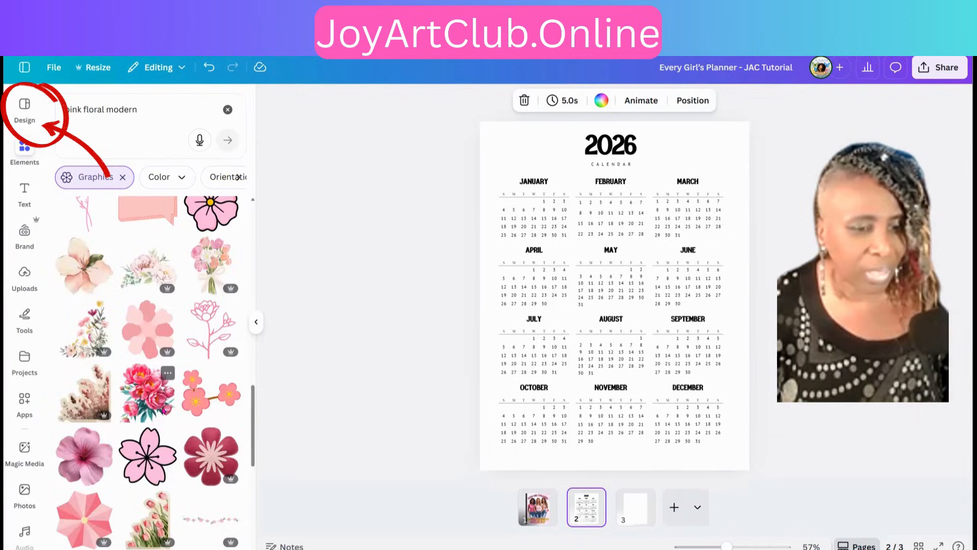
scroll(164, 410, down, 5)
scroll(163, 412, up, 6)
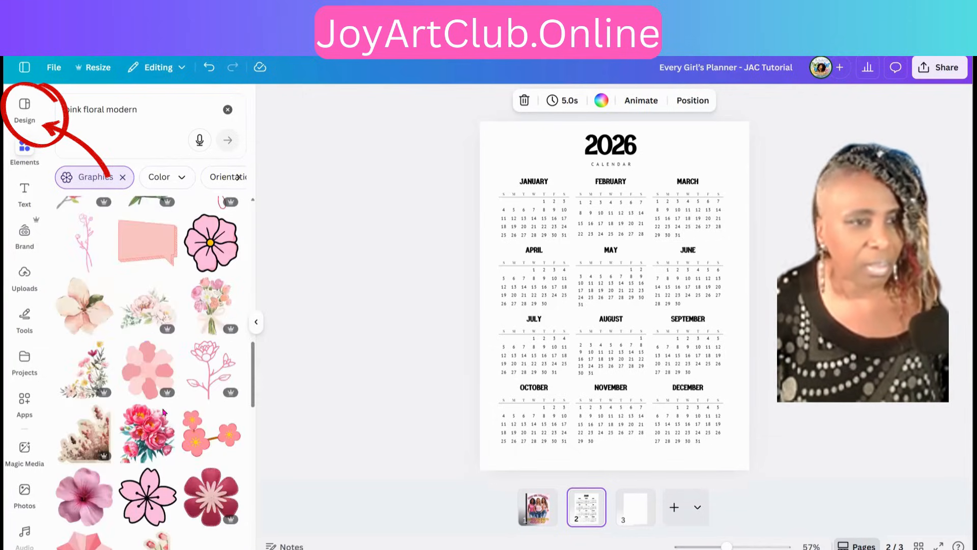
scroll(164, 411, up, 10)
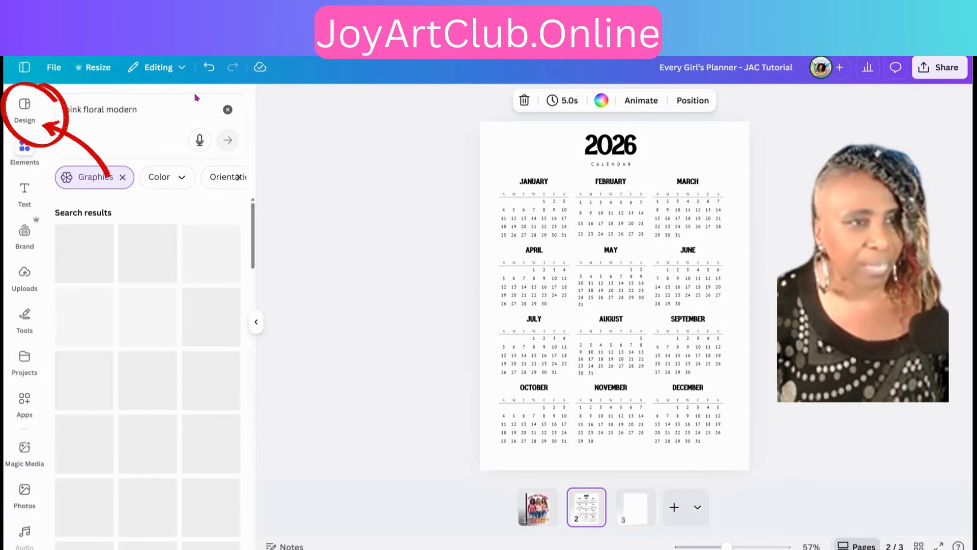
Step: Find a soft pink splash among "pink watercolor" graphics and place it at page 2's upper left with transparency 45
click(198, 97)
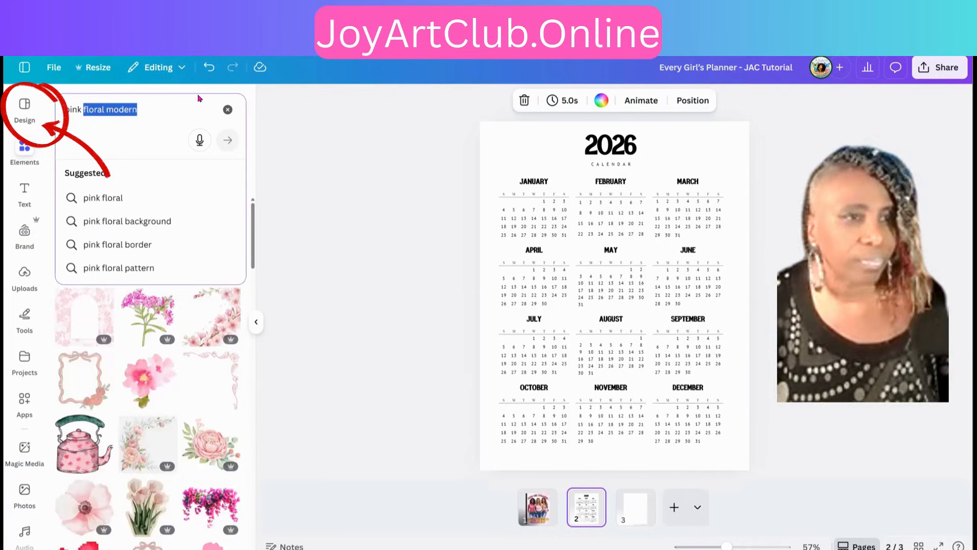
text(watercolor)
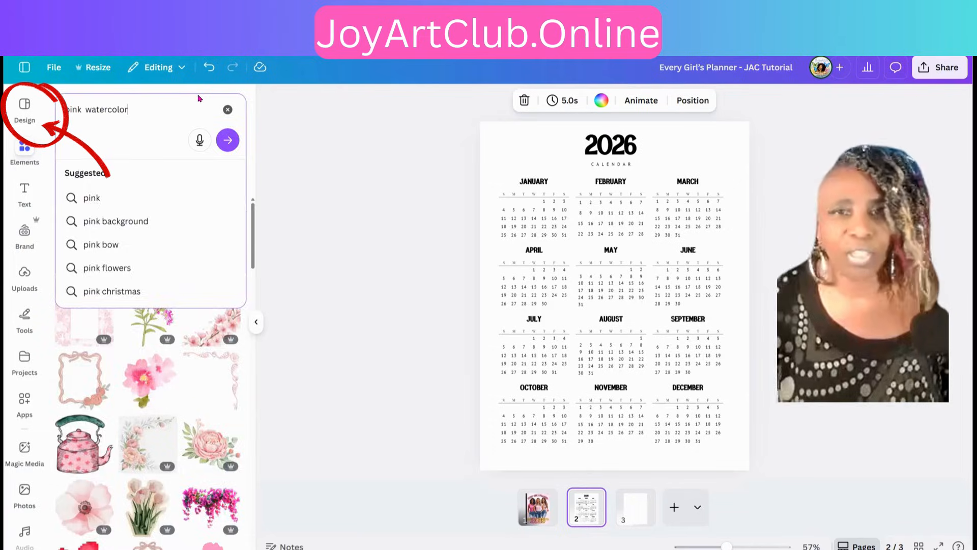
key(Return)
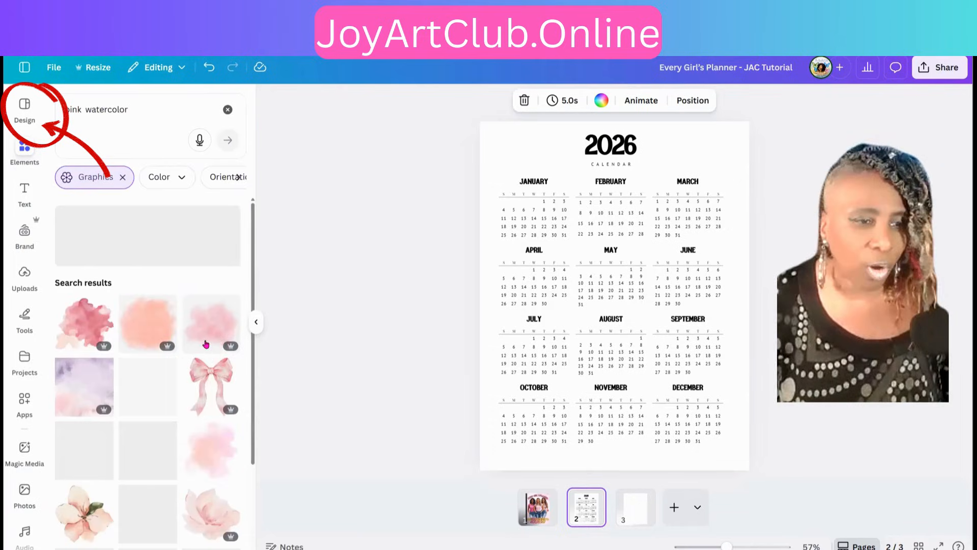
click(237, 322)
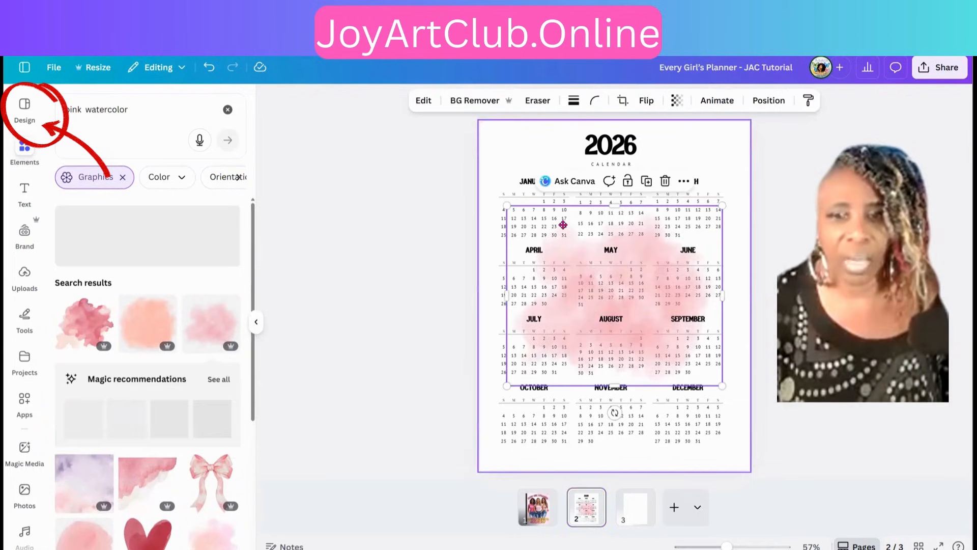
drag(548, 208, 534, 214)
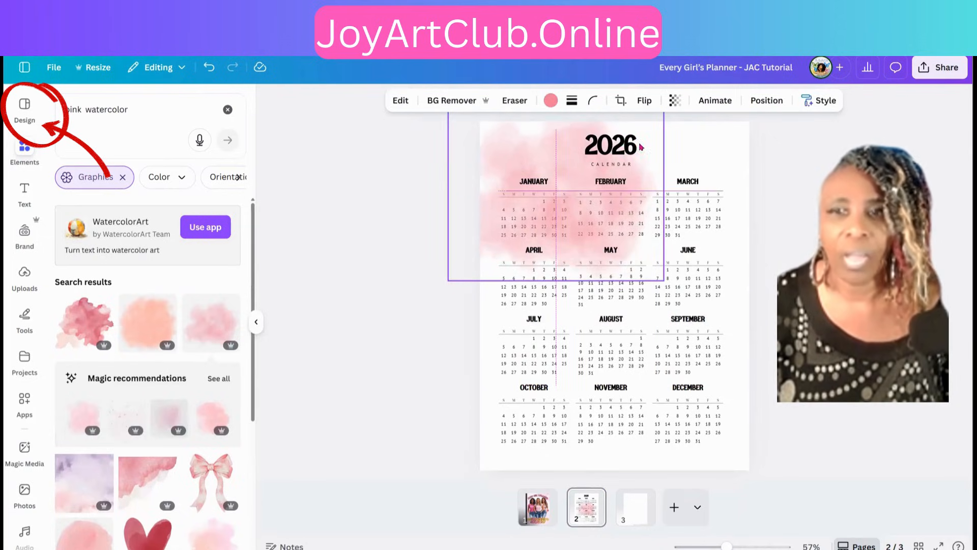
click(673, 102)
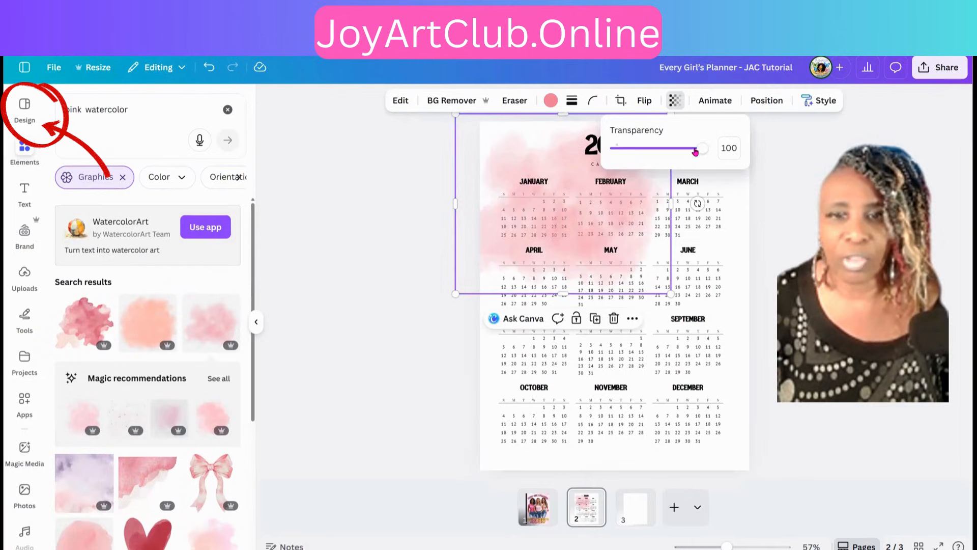
click(658, 153)
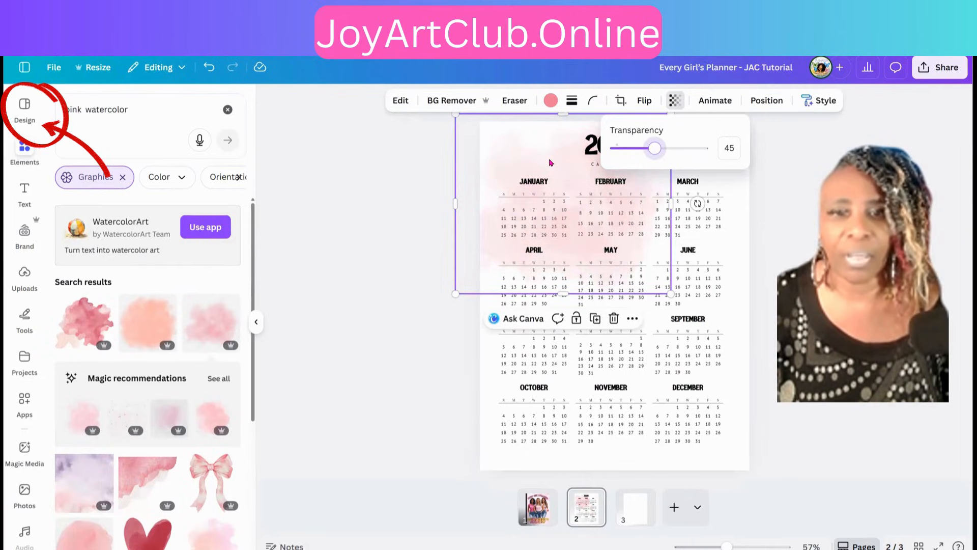
Step: Enlarge the watercolor splash to about the page width across the upper months and place a duplicate over the page's lower part
drag(558, 157, 558, 156)
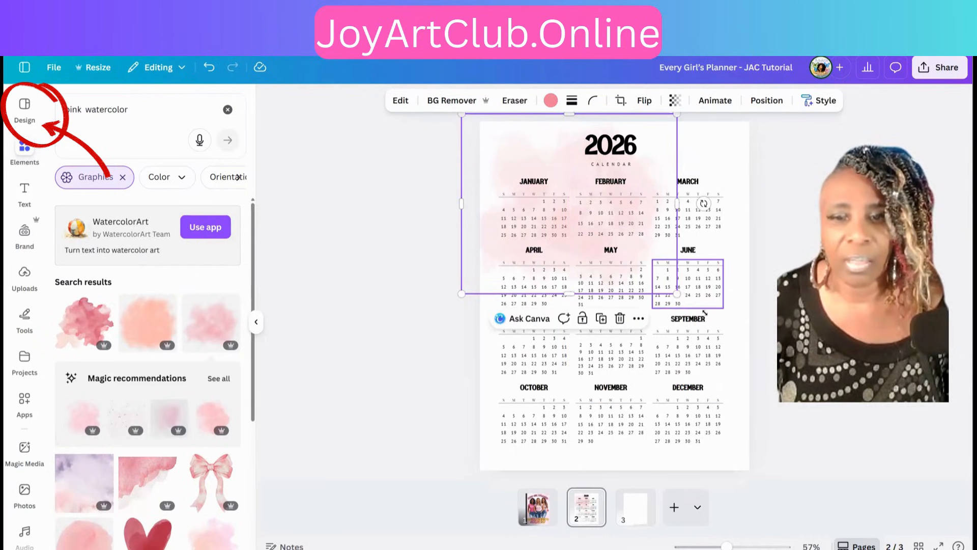
drag(704, 313, 749, 351)
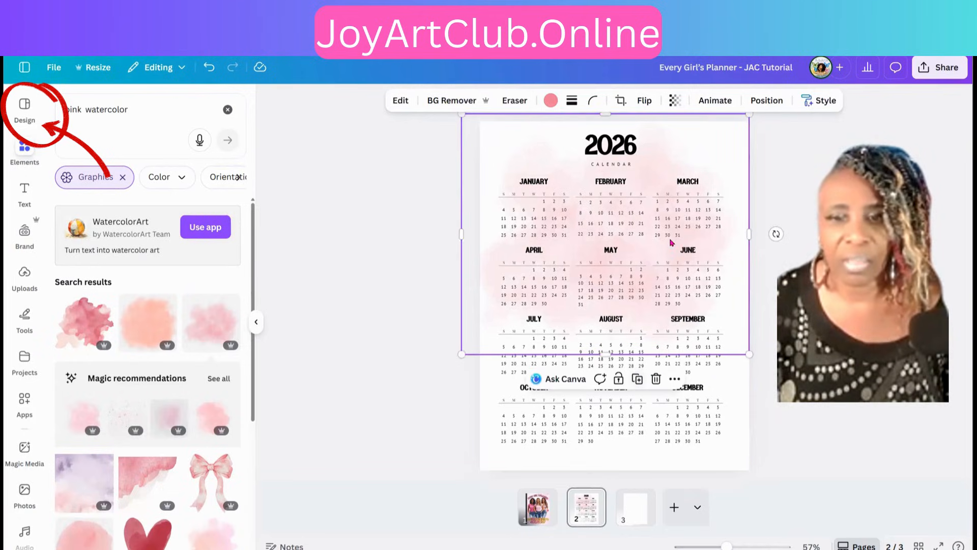
click(637, 378)
drag(672, 243, 671, 354)
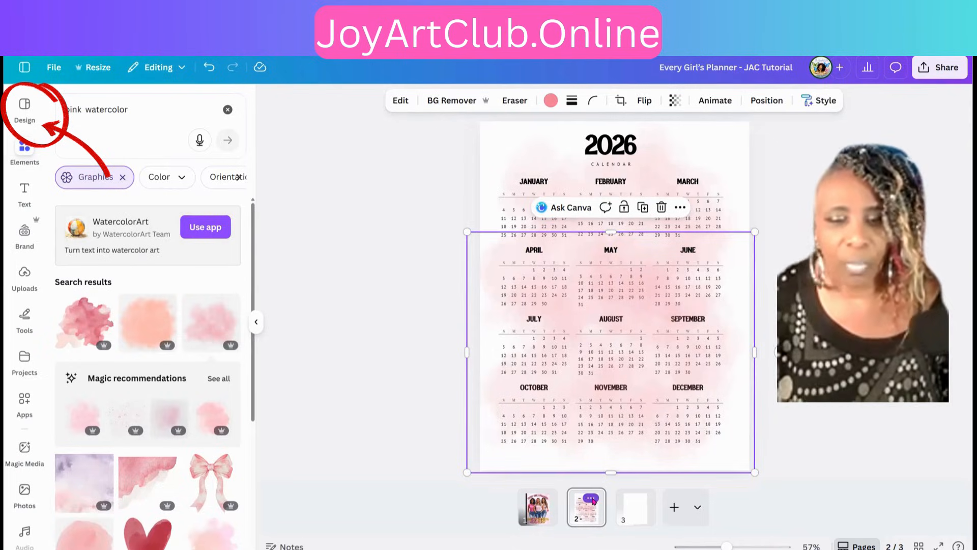
Step: Title page 2 "2026 calendar"
click(592, 498)
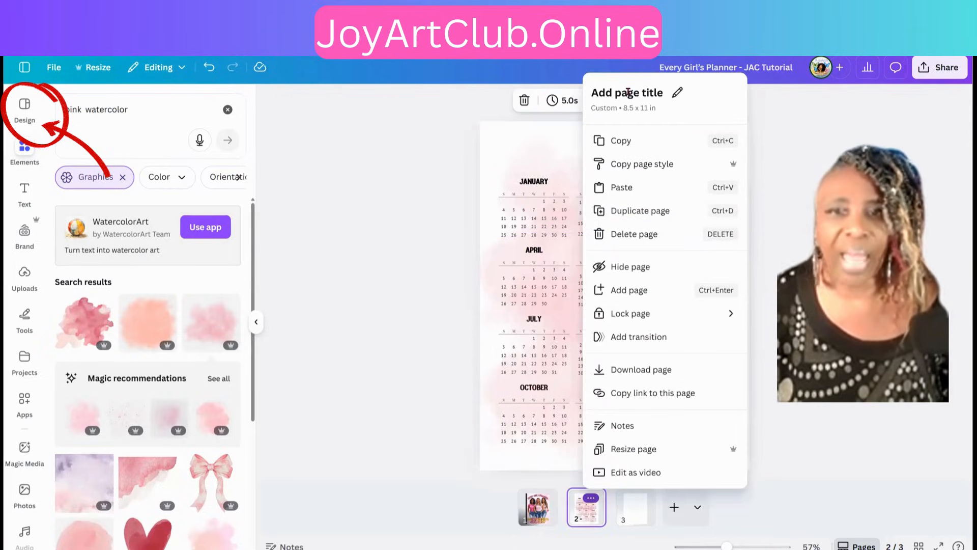
click(629, 94)
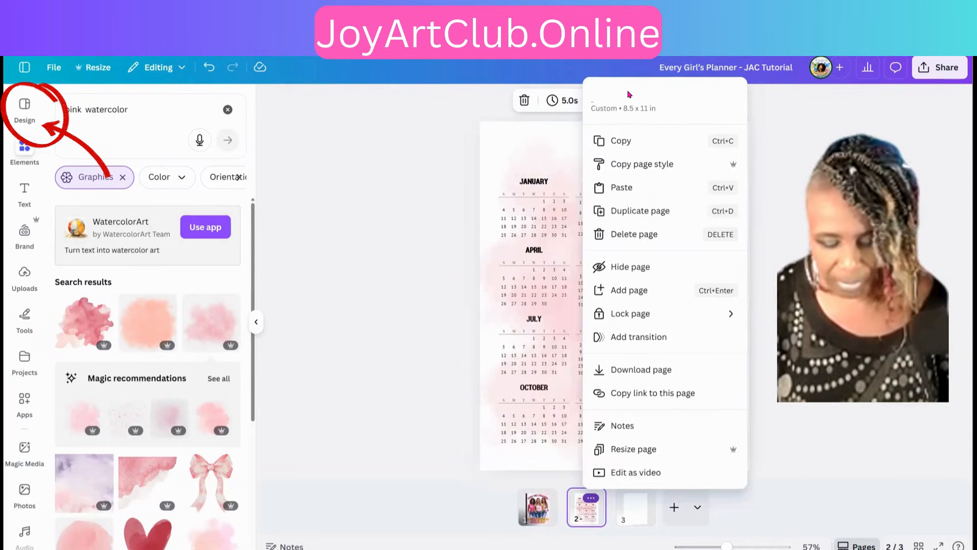
text(2026)
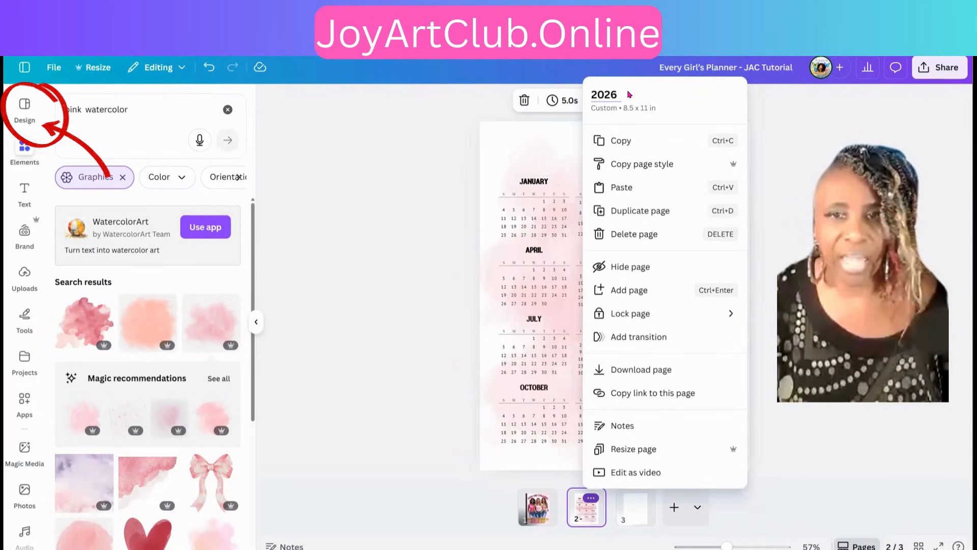
text( calenda)
text(r)
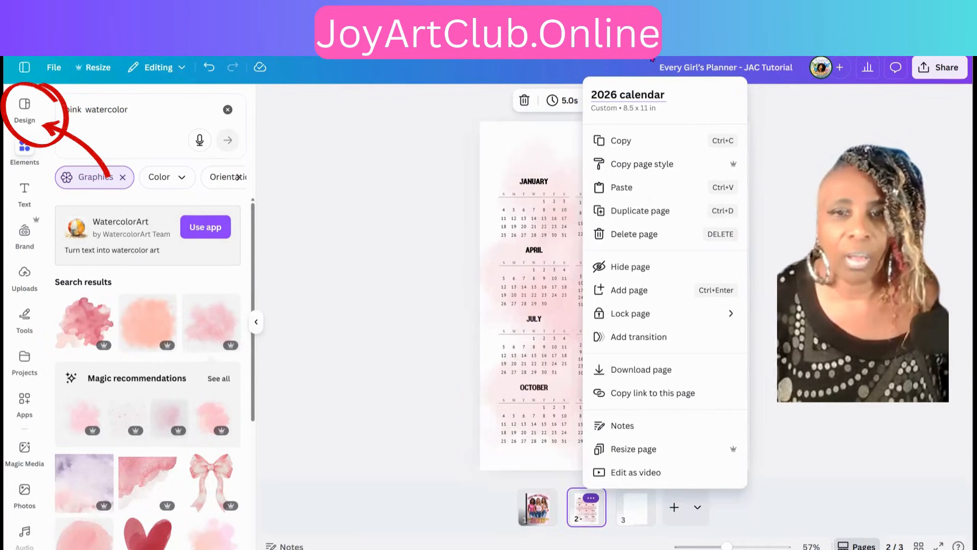
click(544, 198)
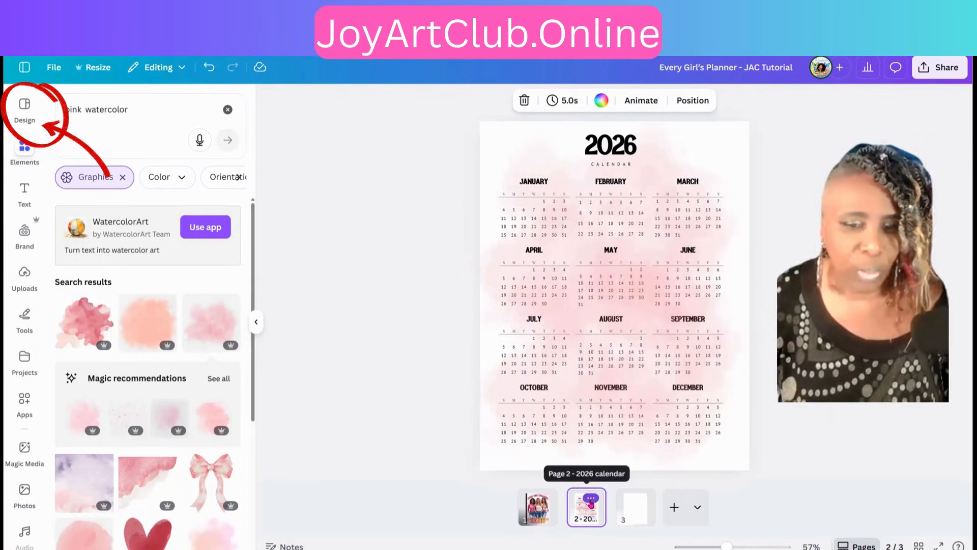
Step: Link the "OPEN" text on the cover's pink button to the page "2 - 2026 calendar"
click(534, 515)
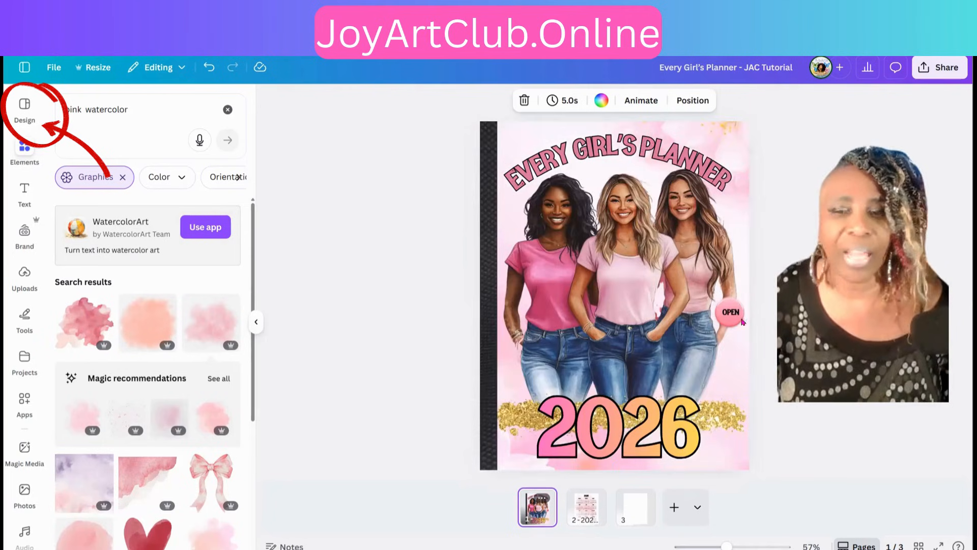
click(734, 317)
double_click(733, 318)
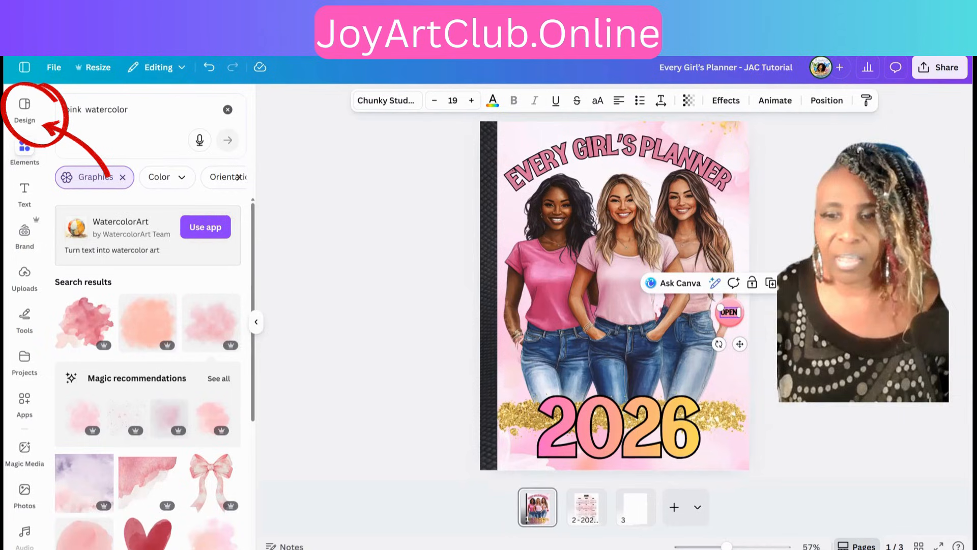
click(808, 283)
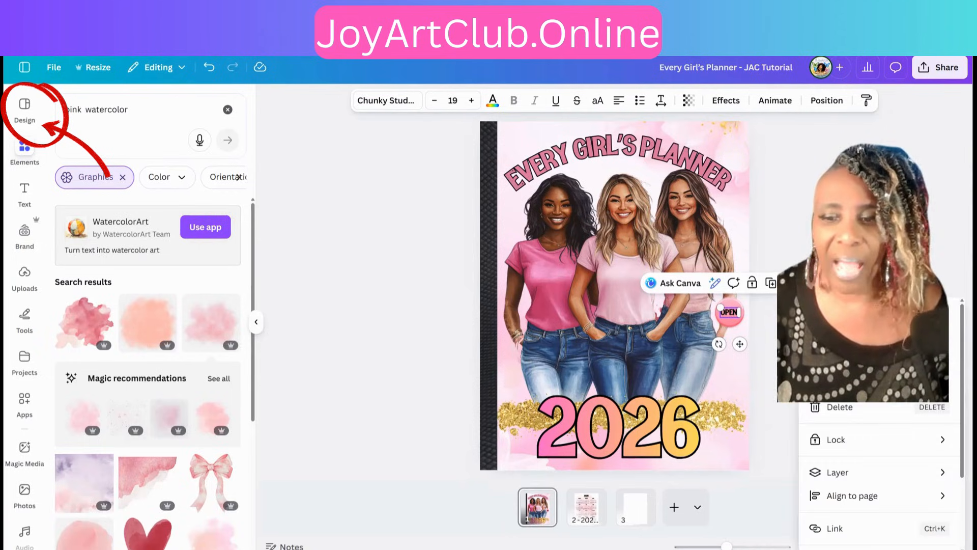
click(834, 529)
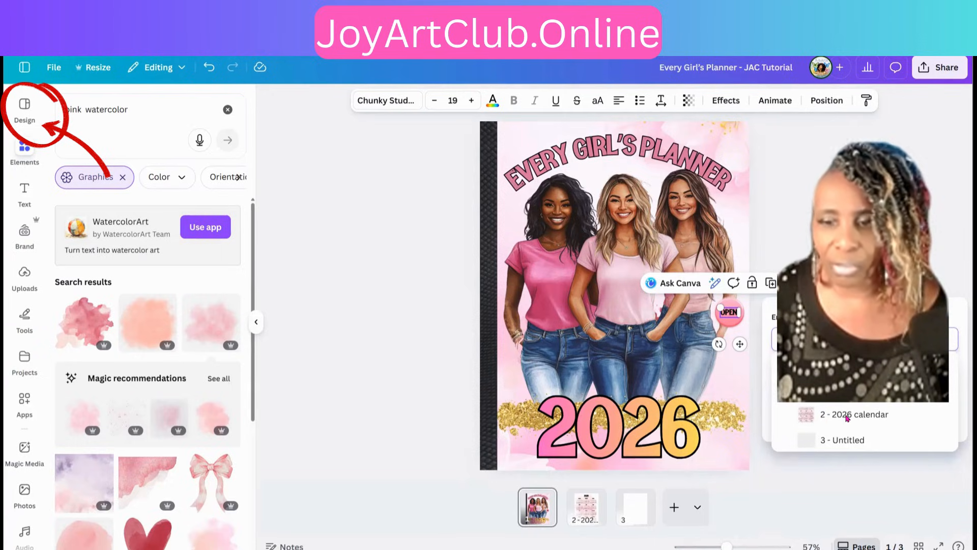
click(847, 417)
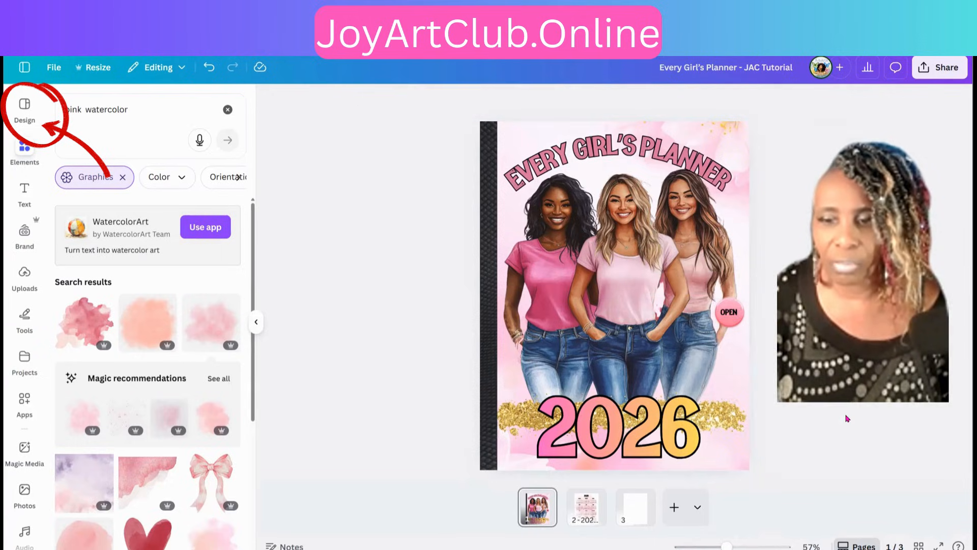
Step: Reopen the "OPEN" text's link and choose the page "2 - 2026 calendar" again as its target
click(733, 317)
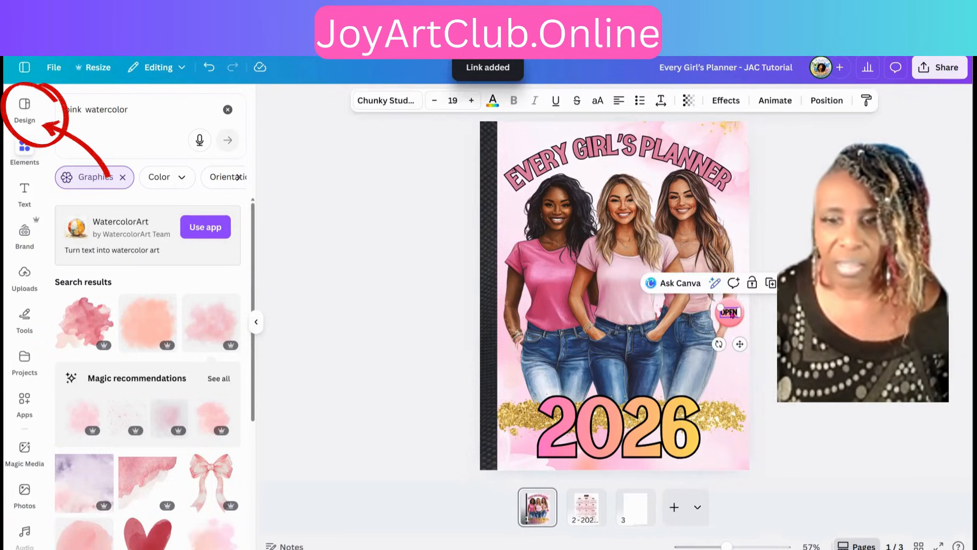
right_click(732, 314)
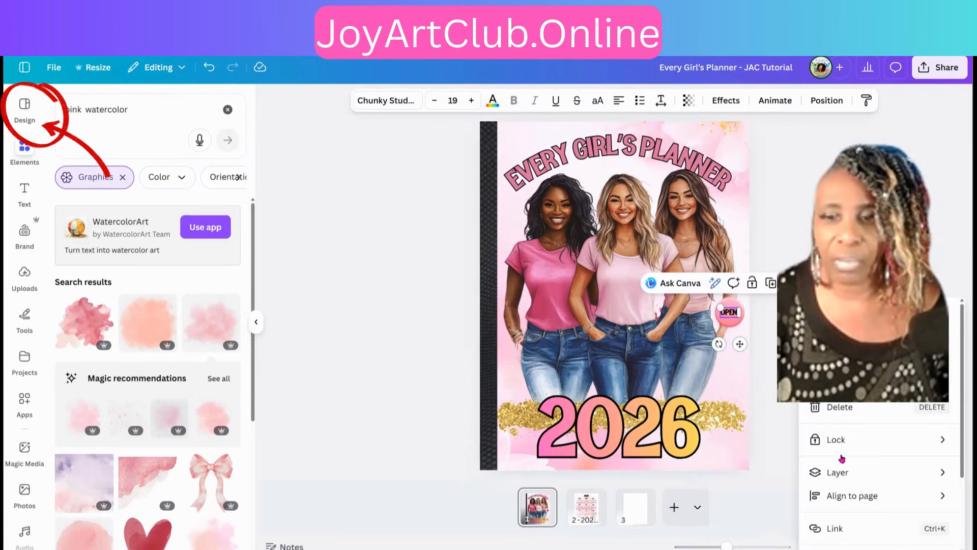
click(845, 529)
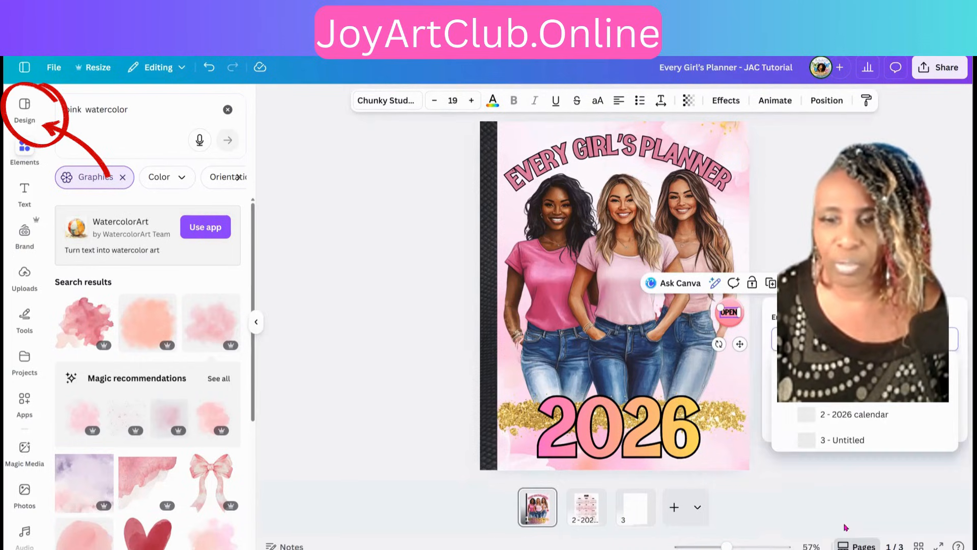
click(851, 416)
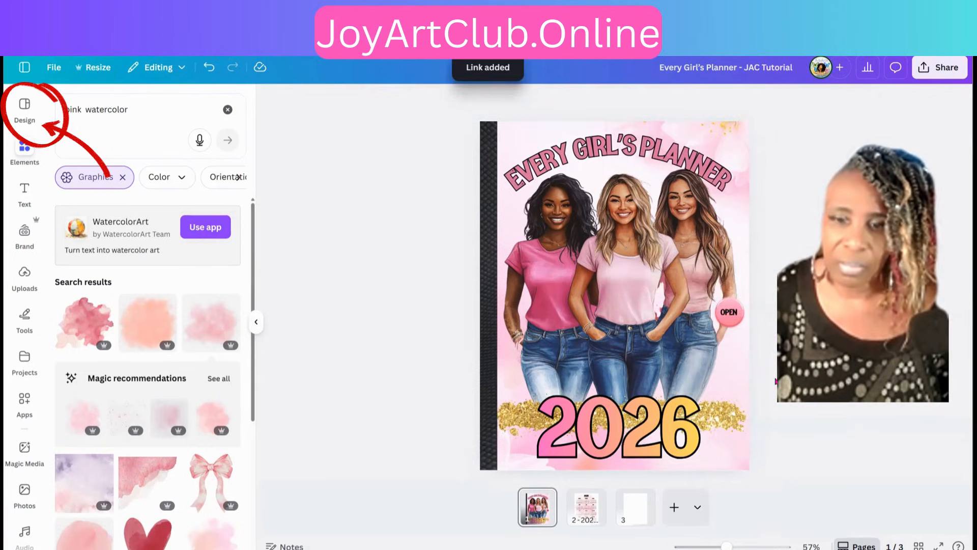
Step: Link the cover's "OPEN" text to the page "2 - 2026 calendar", keeping the display mode as Link
click(734, 314)
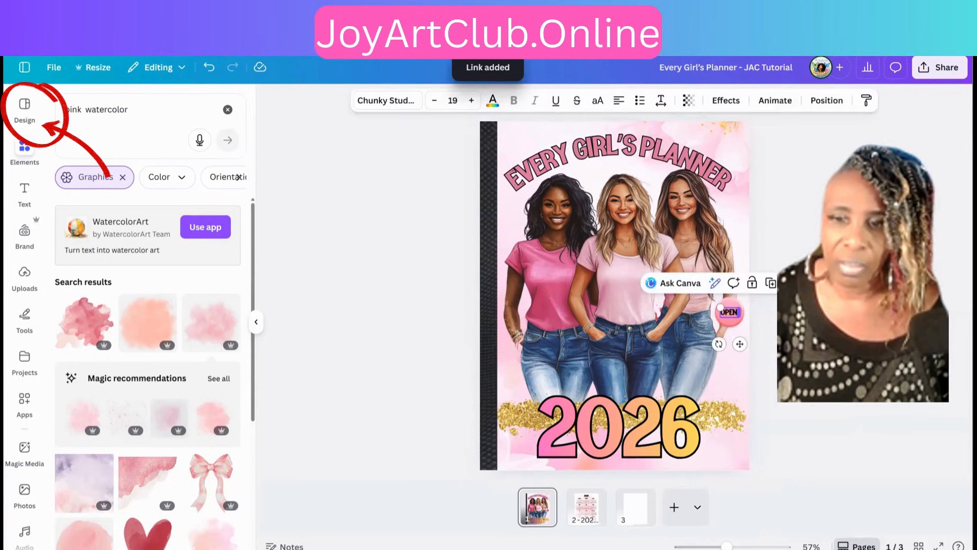
click(809, 283)
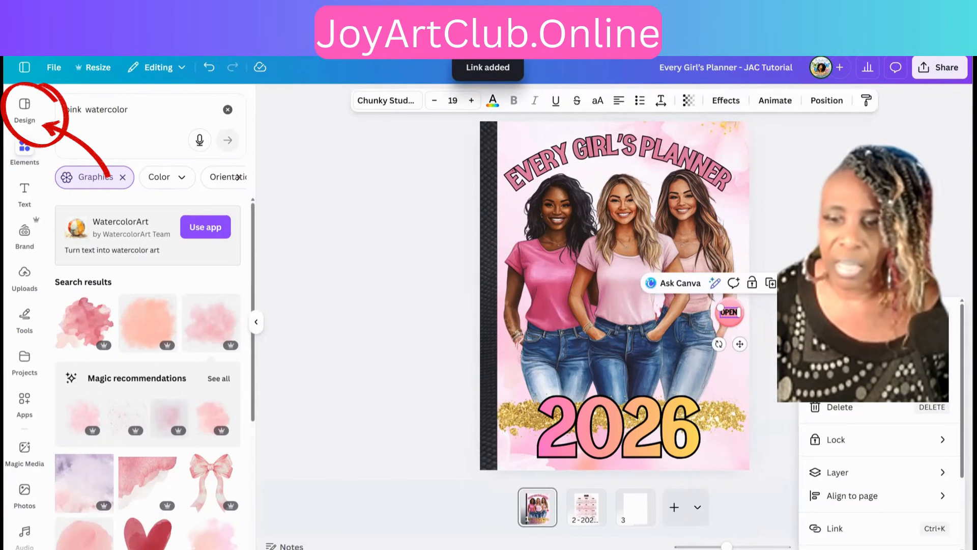
click(835, 528)
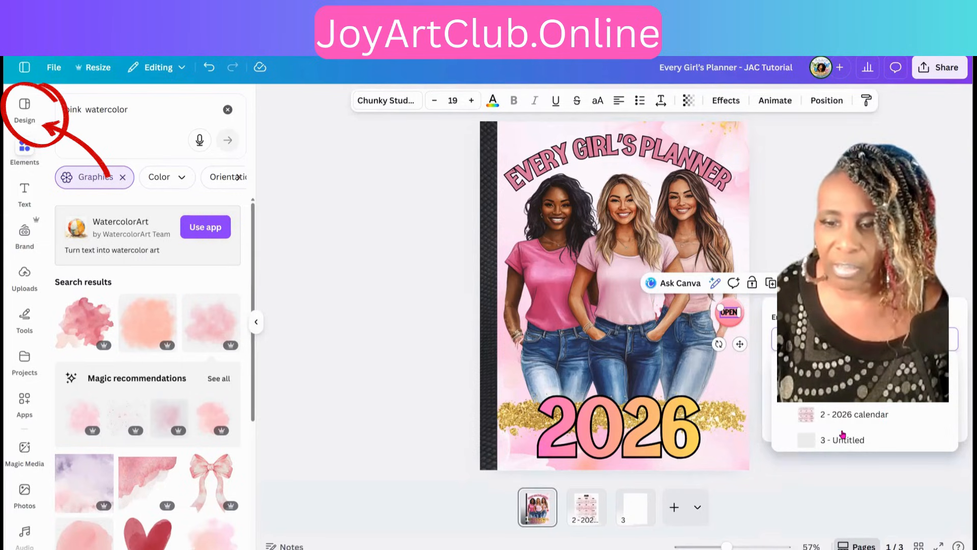
scroll(837, 475, down, 2)
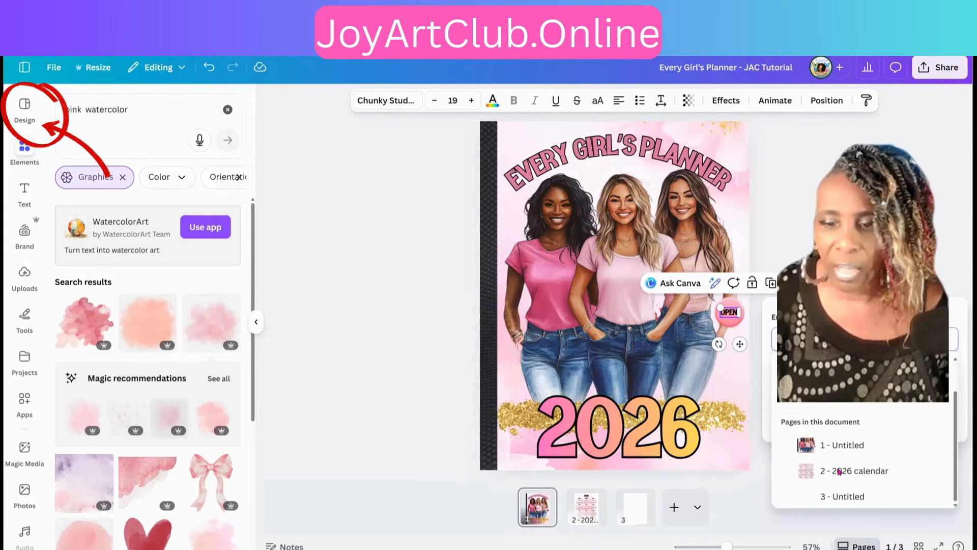
click(840, 473)
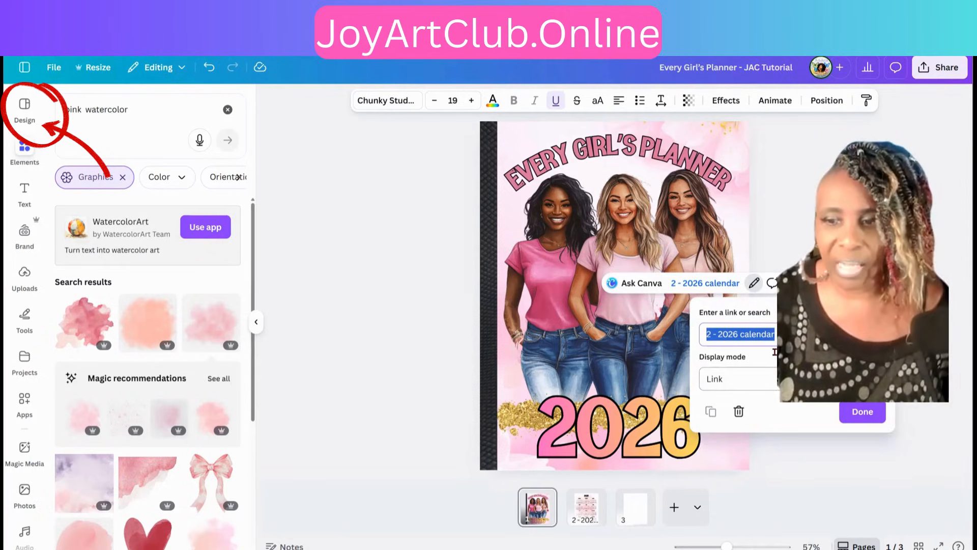
click(862, 413)
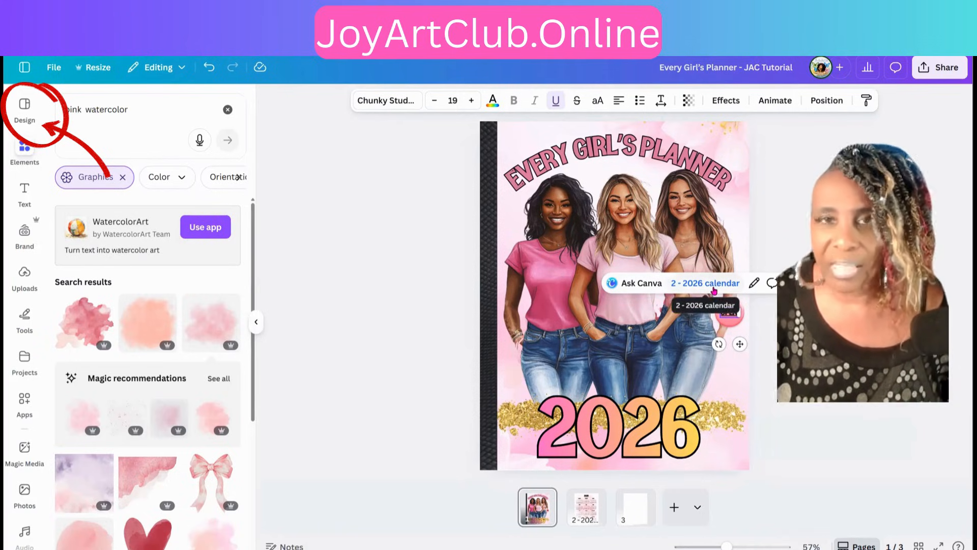
Step: Link the pink button graphic behind the "OPEN" text to the page "2 - 2026 calendar" as well
click(725, 324)
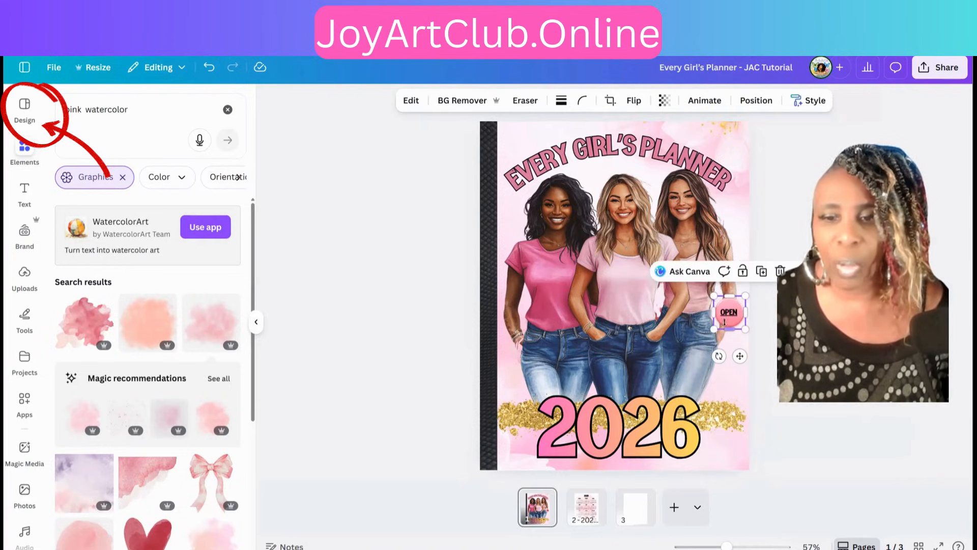
click(729, 314)
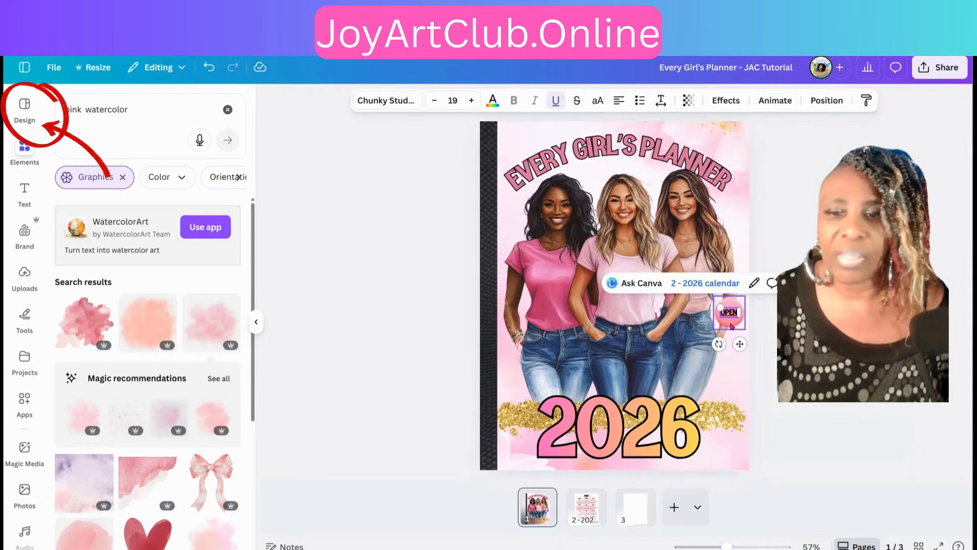
click(727, 325)
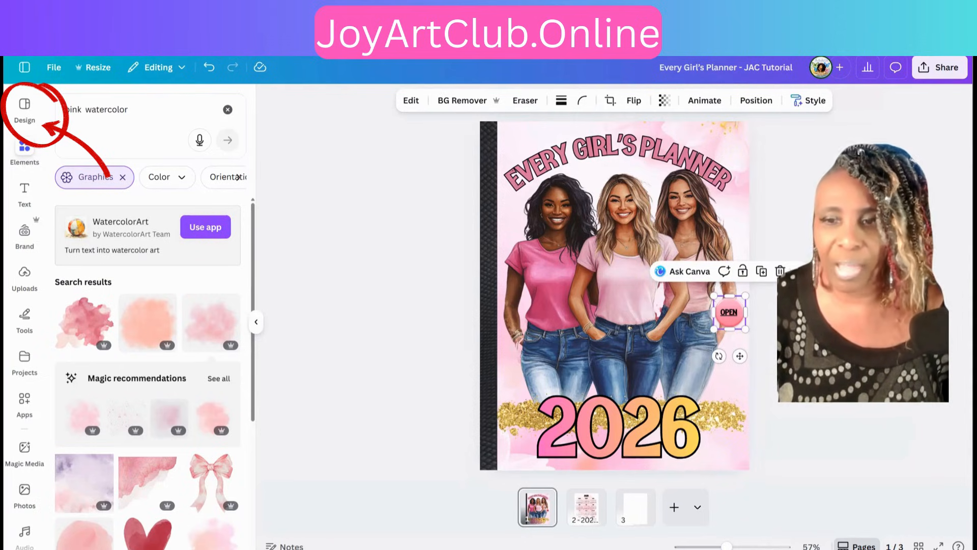
right_click(729, 313)
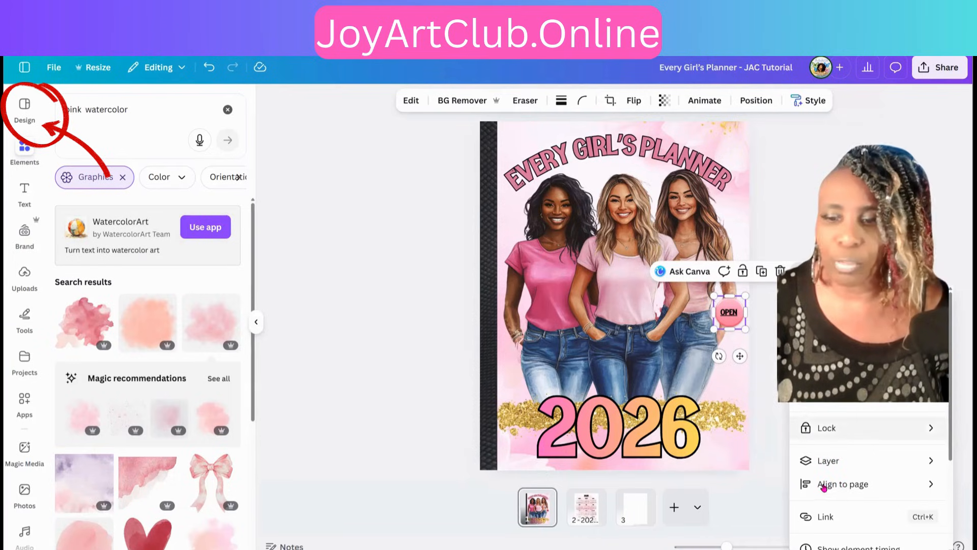
click(829, 523)
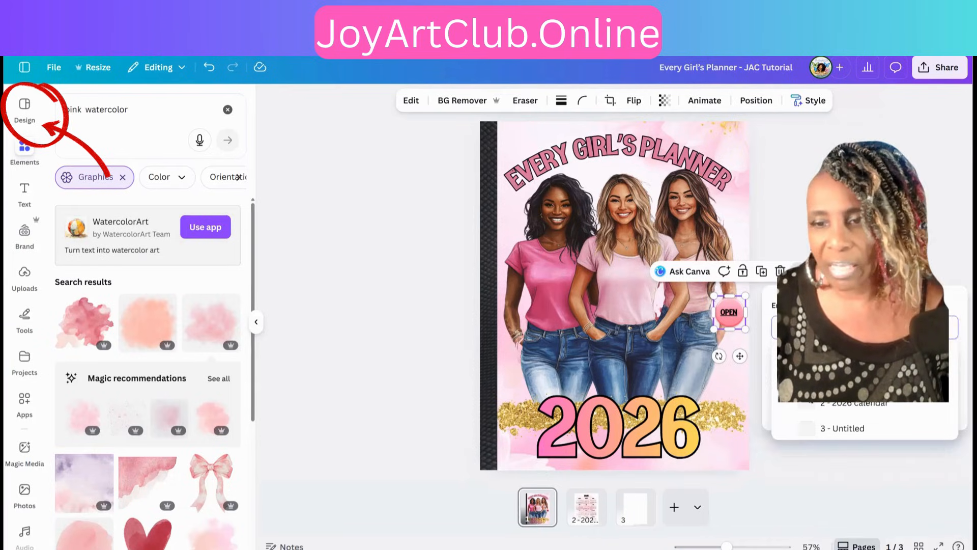
click(808, 409)
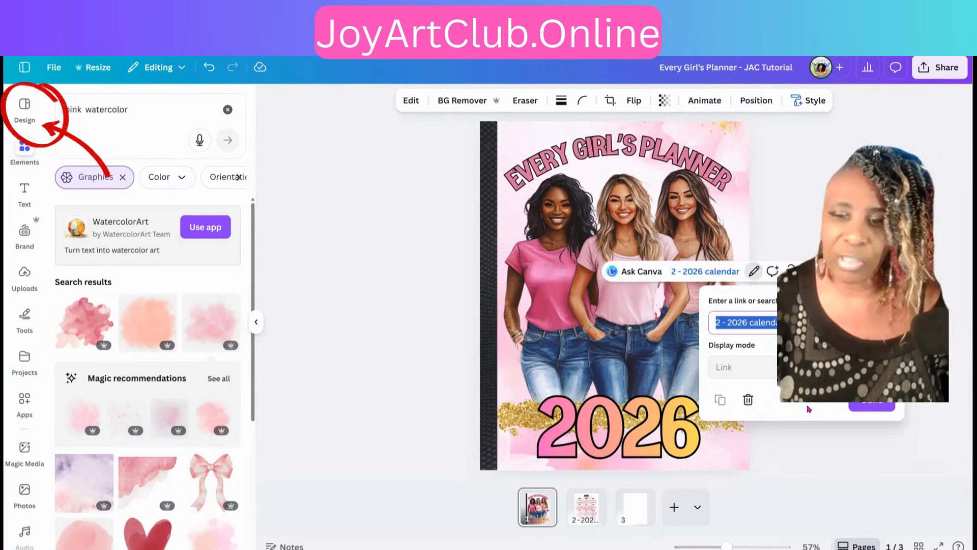
click(870, 406)
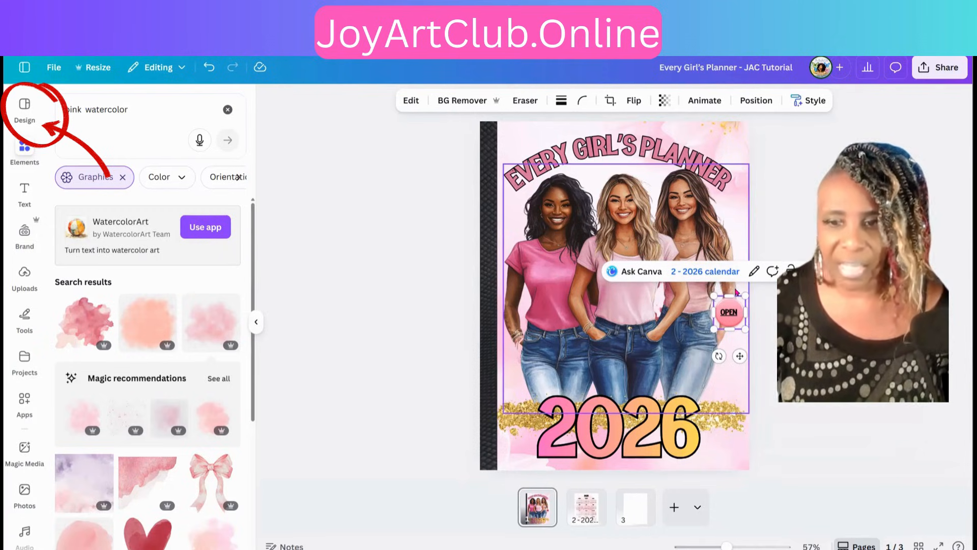
Step: View the 2026 calendar page and the blank page 3
click(580, 519)
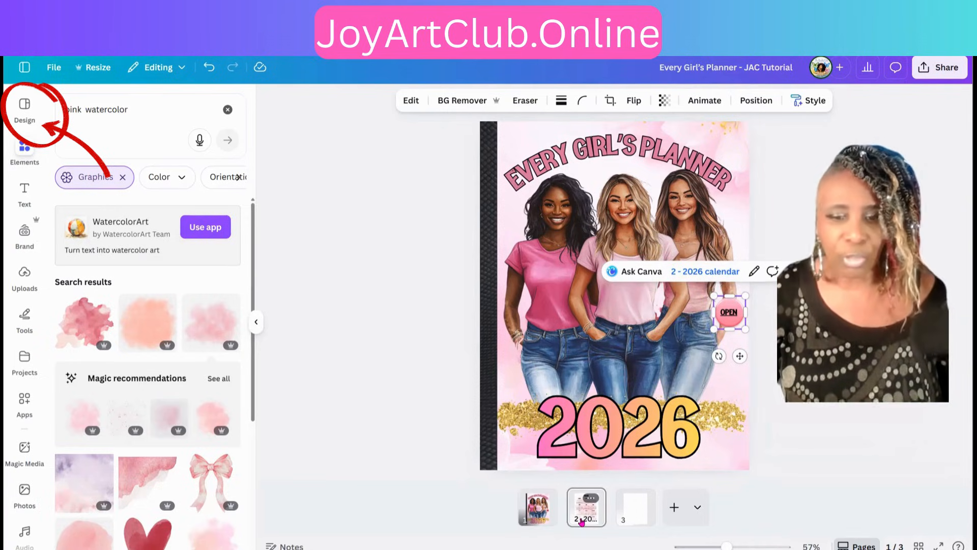
click(584, 518)
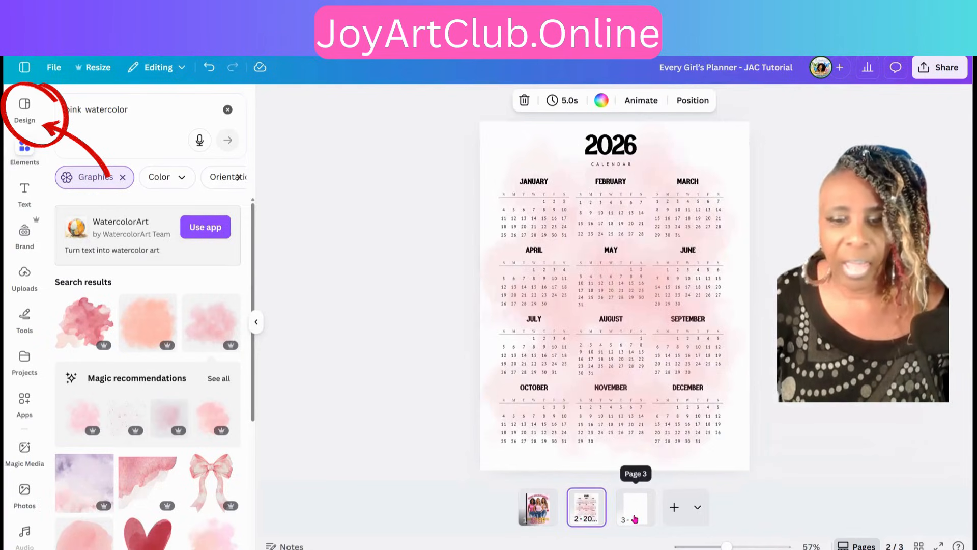
click(635, 518)
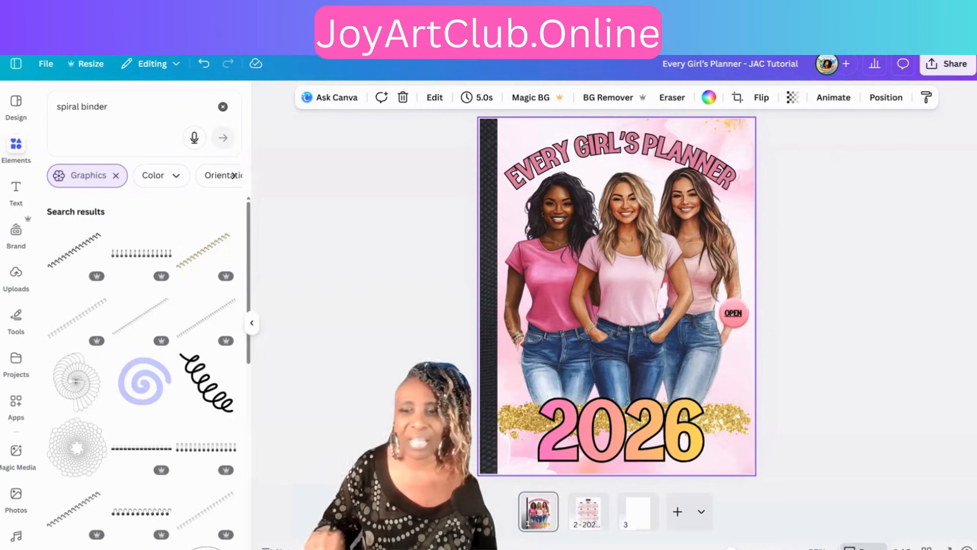
Step: Nudge the cover's large "2026" text slightly up and to the left and link it to the page "2 - 2026 calendar"
click(736, 320)
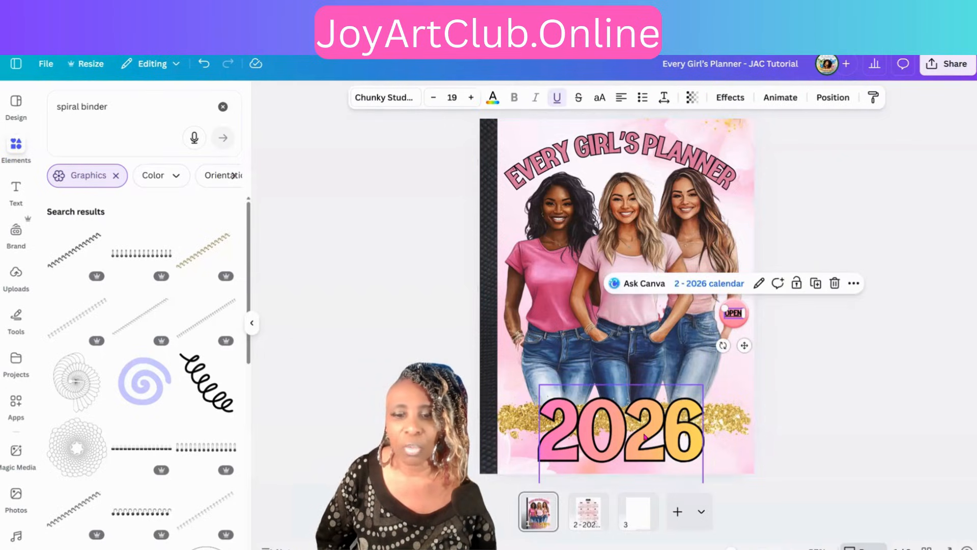
click(646, 437)
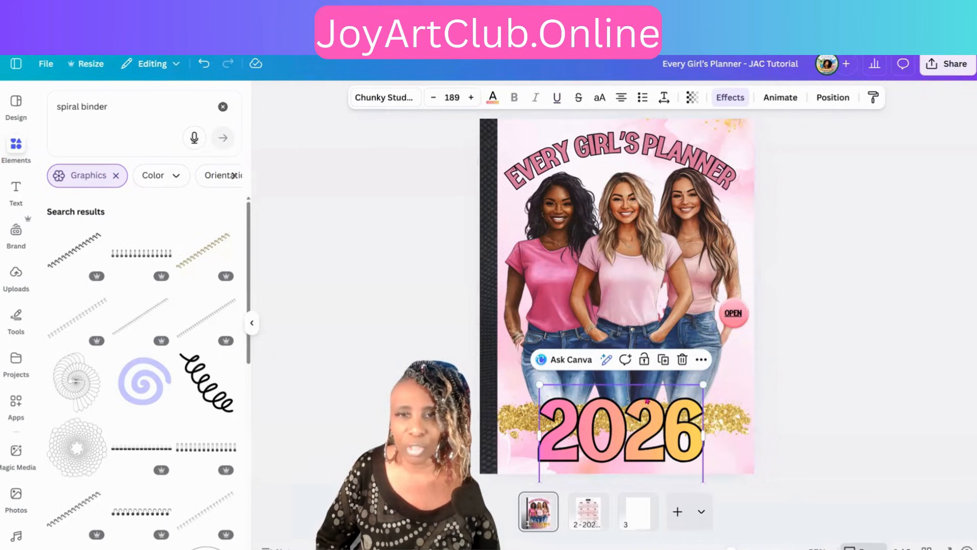
mouse_move(631, 437)
mouse_down()
mouse_move(620, 417)
mouse_move(638, 434)
mouse_up()
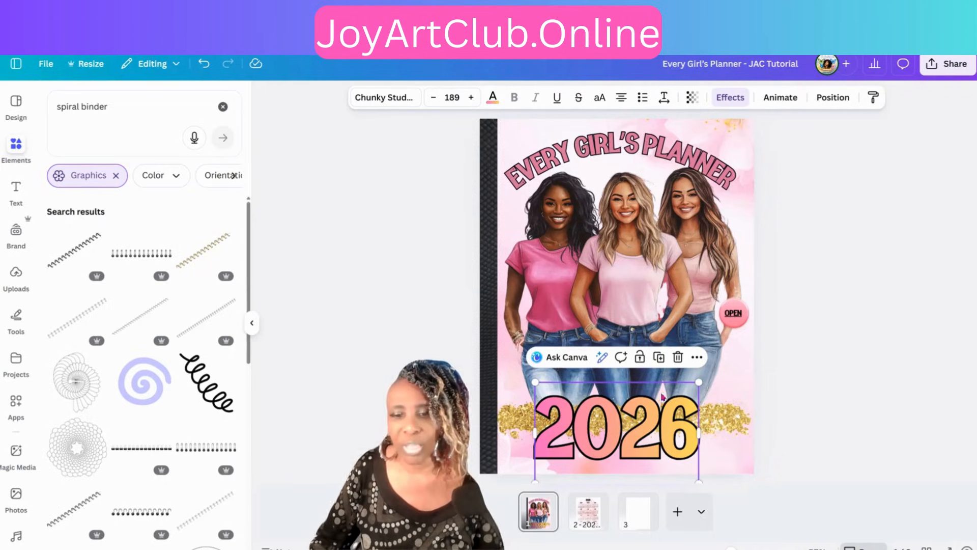
click(695, 358)
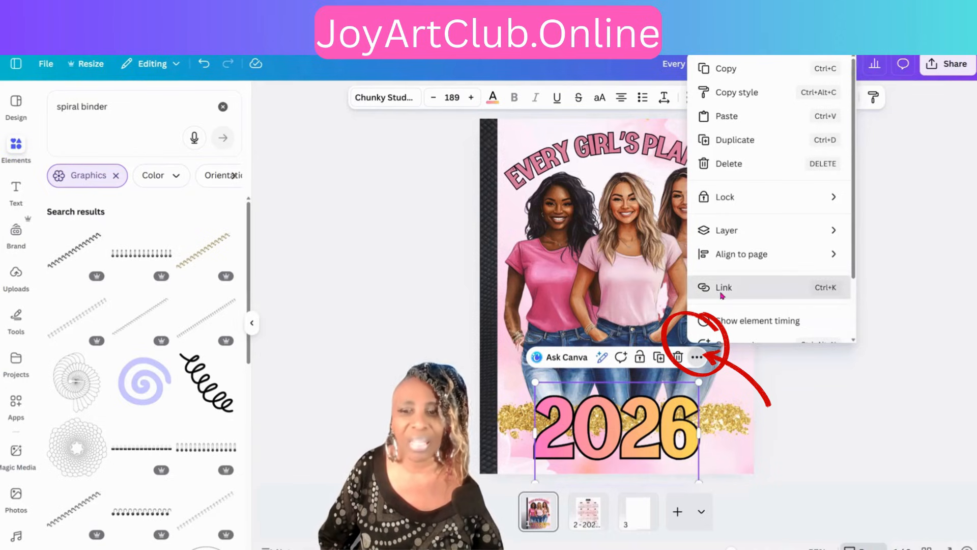
click(721, 289)
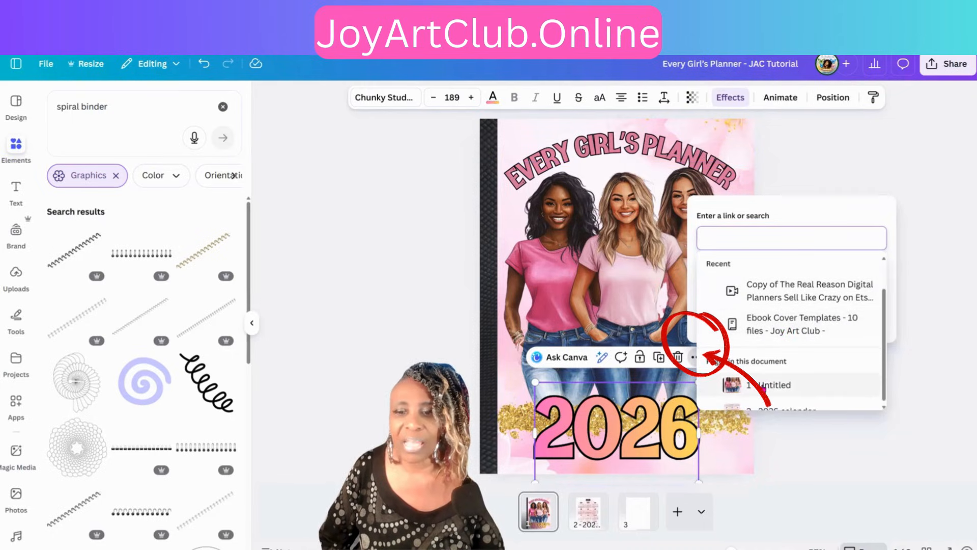
scroll(774, 388, down, 1)
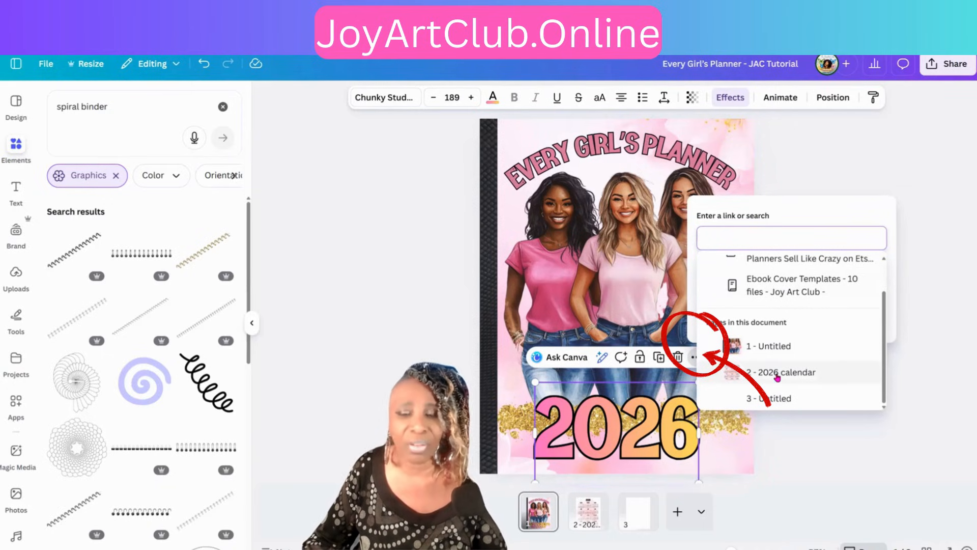
click(736, 376)
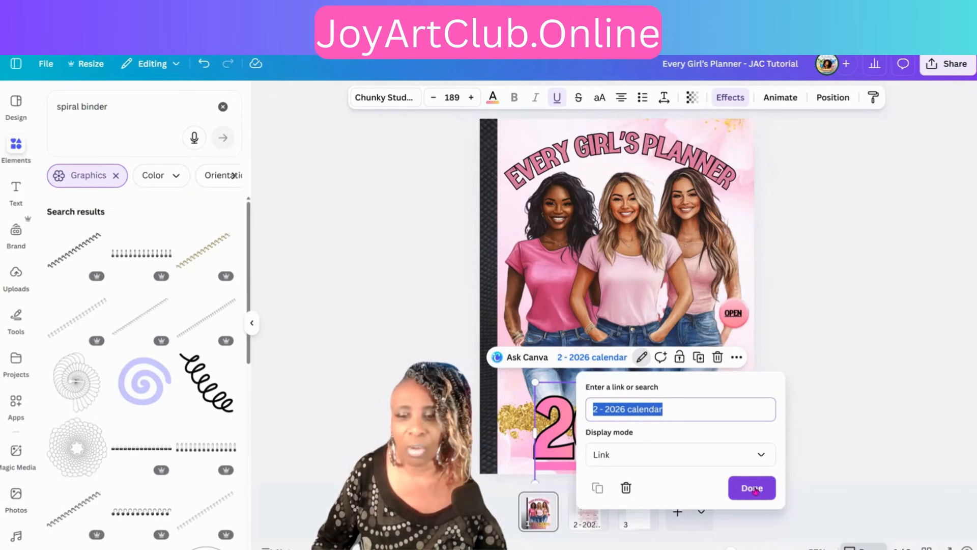
click(835, 450)
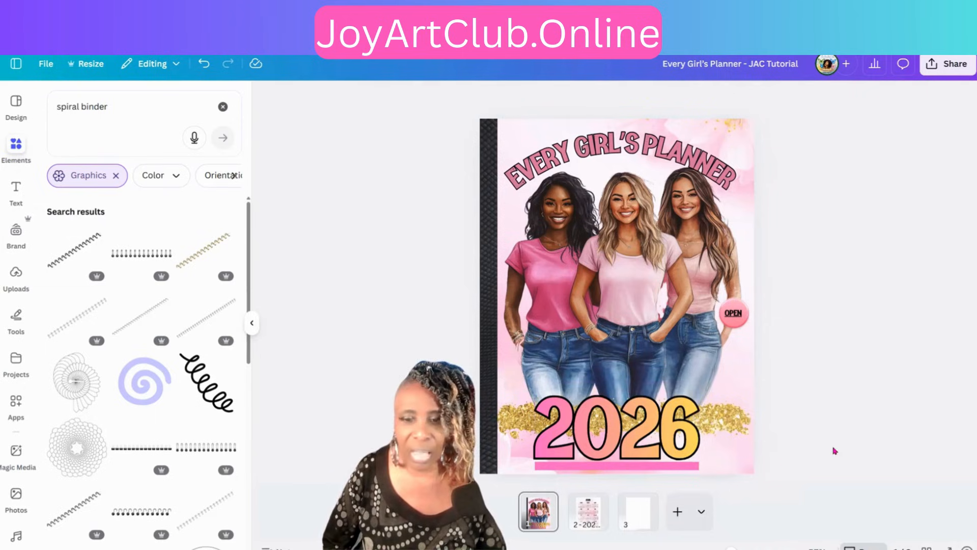
Step: Reopen the link settings of the cover's "2026" text and show the available display modes
click(637, 454)
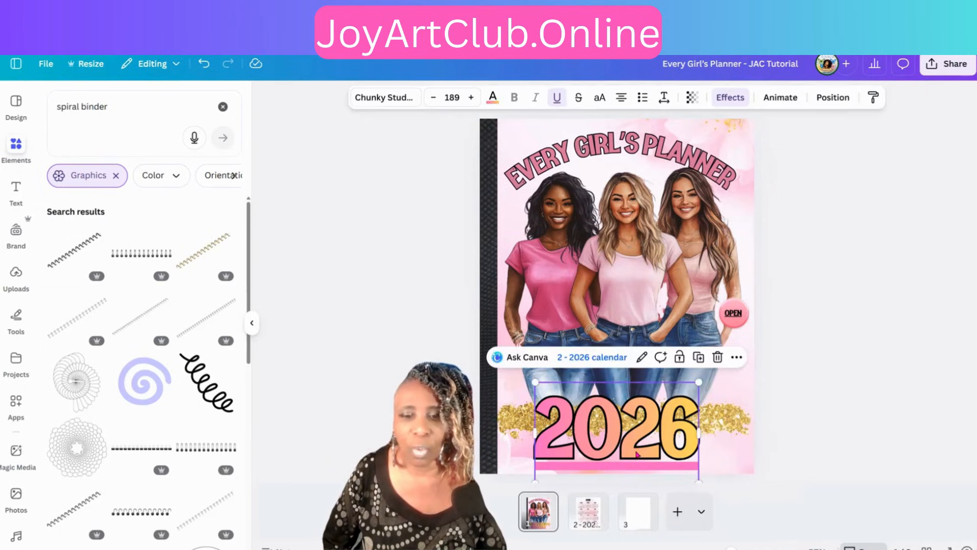
click(737, 358)
mouse_move(768, 265)
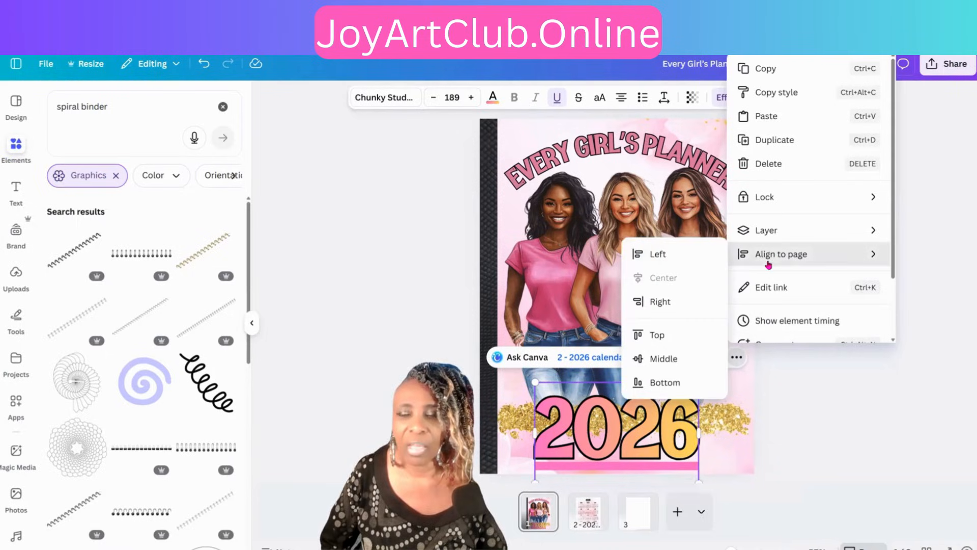
click(765, 288)
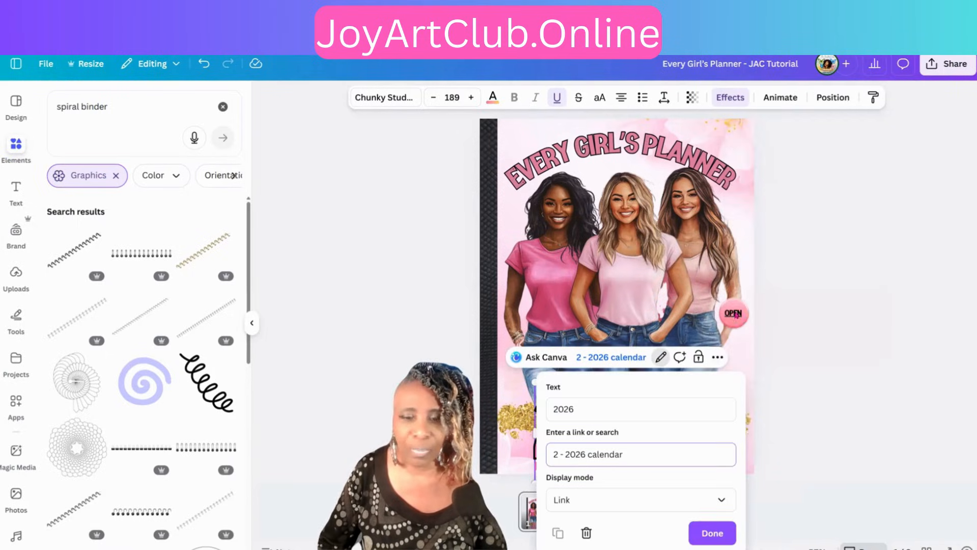
click(604, 505)
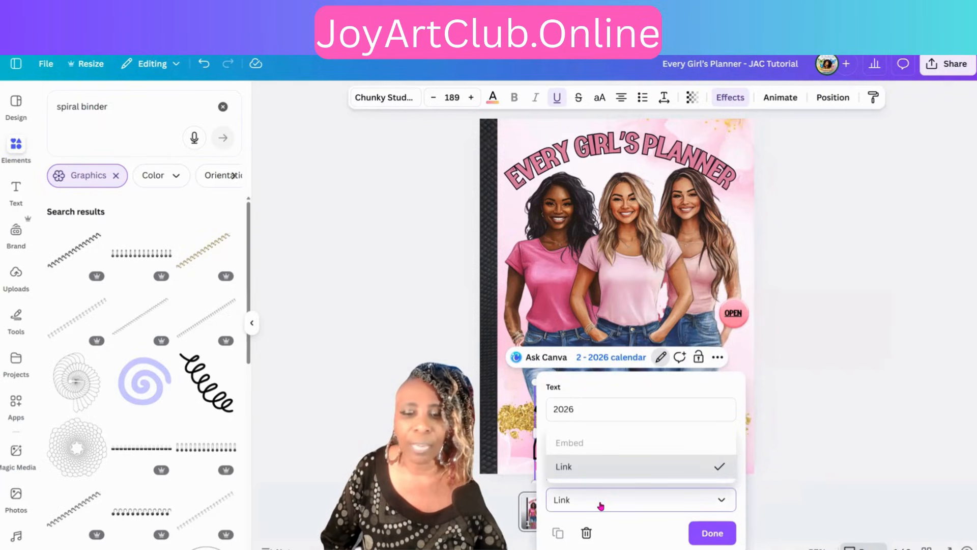
Step: Clear the link target of the cover's "2026" text and link it to page "2 - 2026 calendar" again
click(601, 506)
click(633, 445)
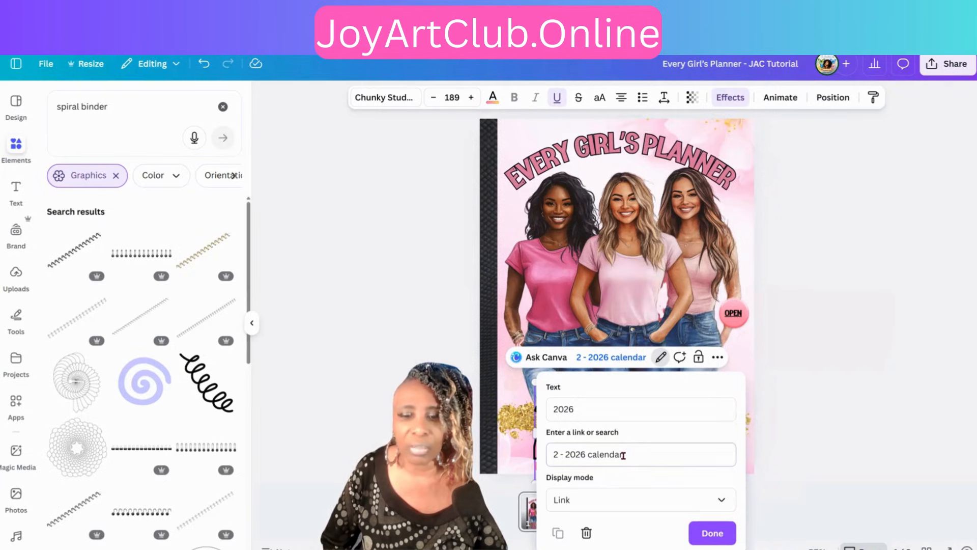
key(shift+Left)
key(shift+Left)
key(Right)
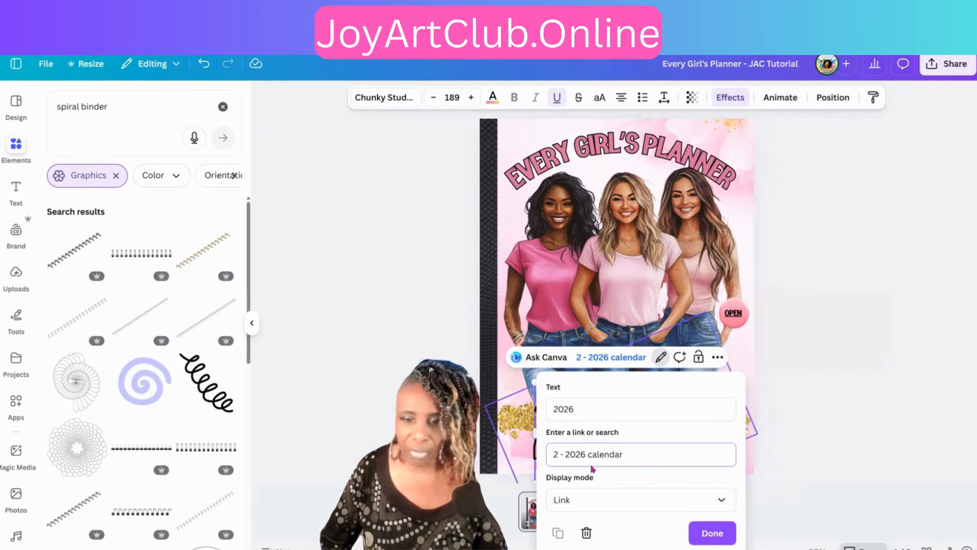
triple_click(599, 452)
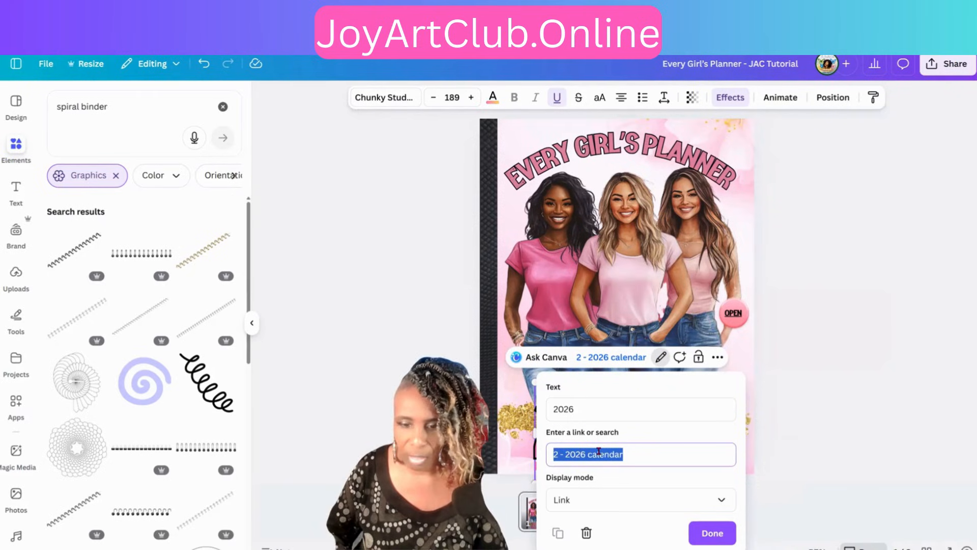
key(BackSpace)
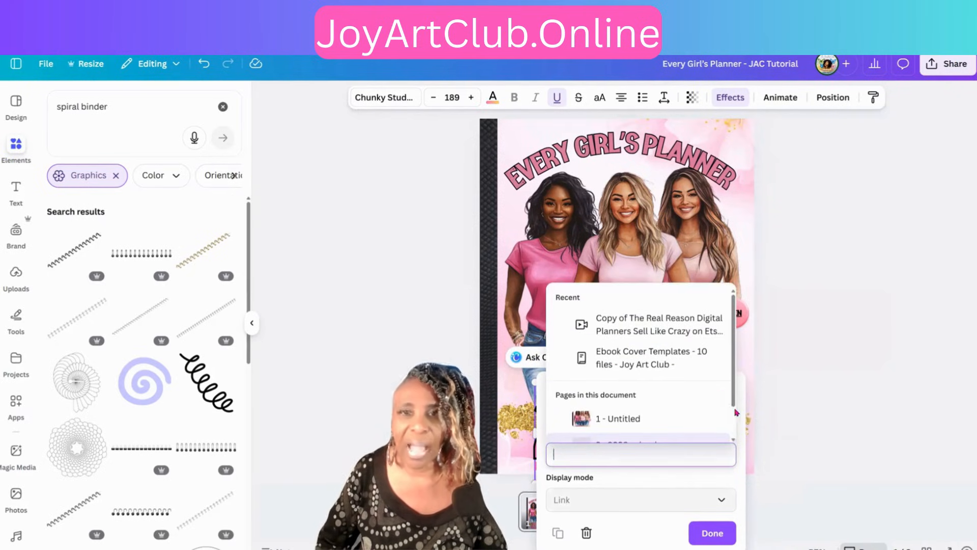
scroll(733, 408, down, 2)
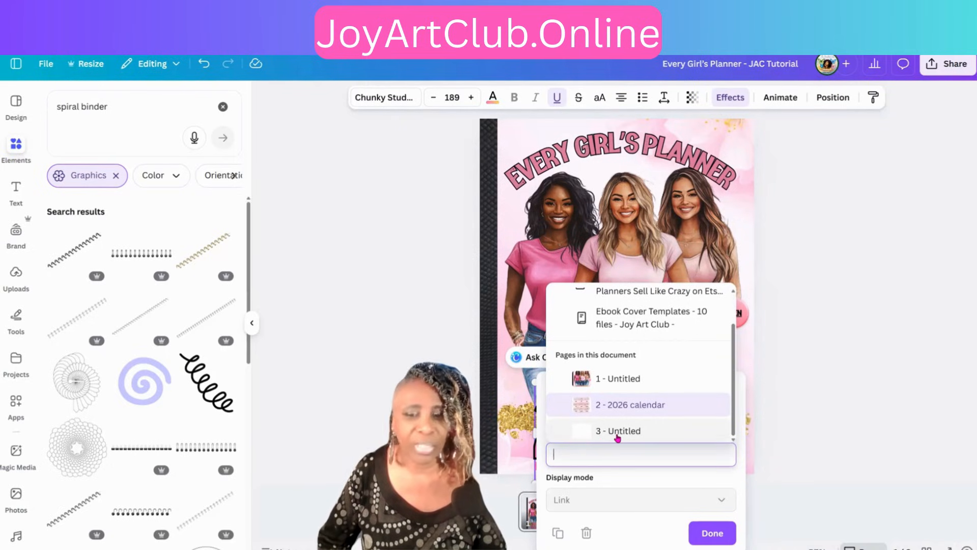
click(622, 401)
click(713, 534)
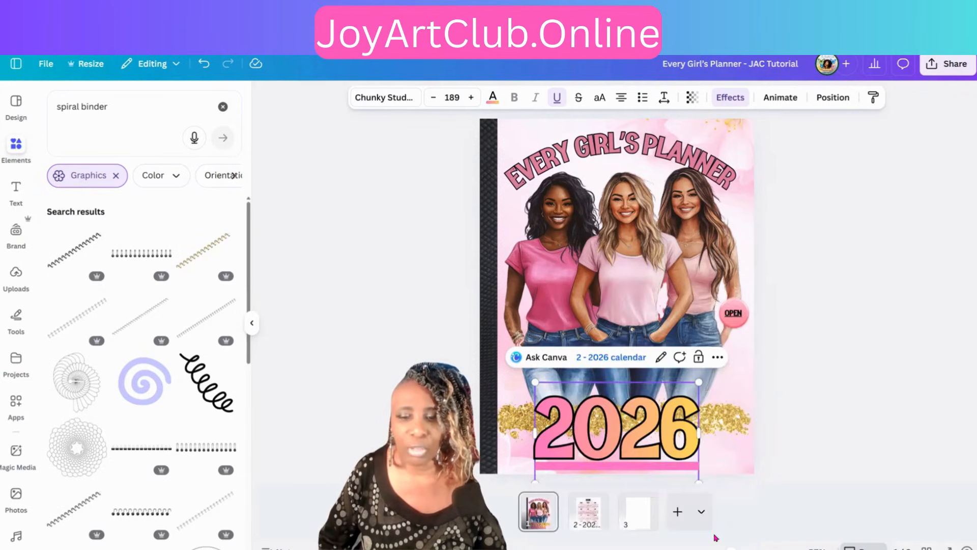
Step: Remove the page link from the "2026" text on the cover
click(717, 358)
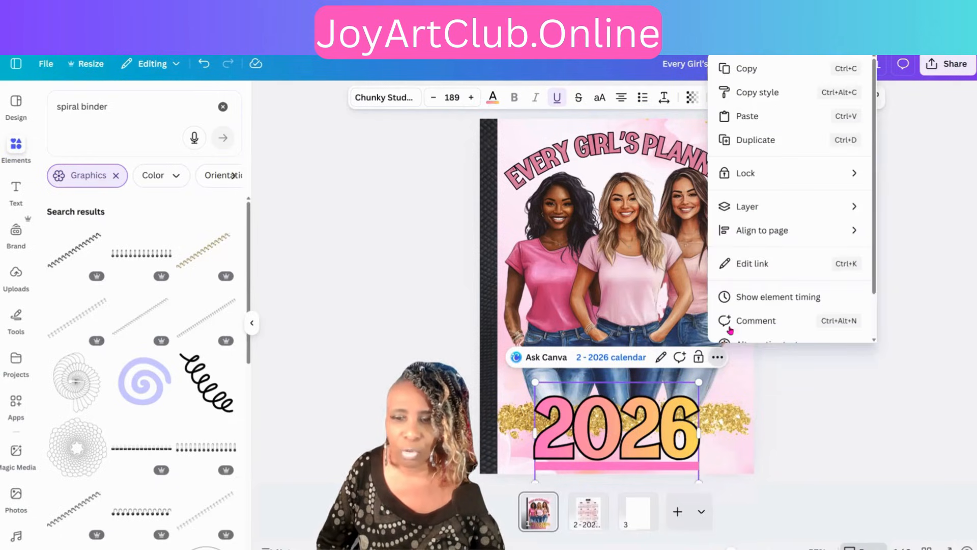
click(752, 264)
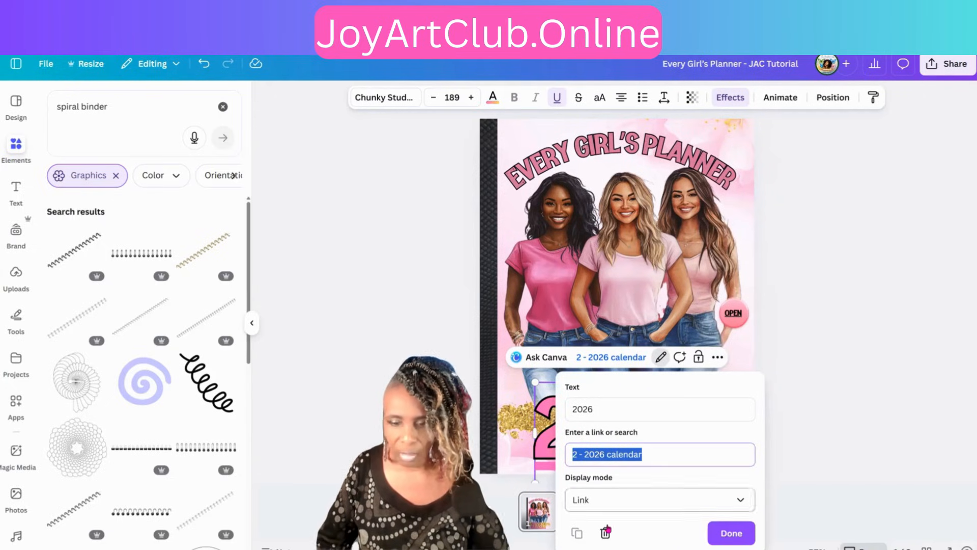
click(606, 533)
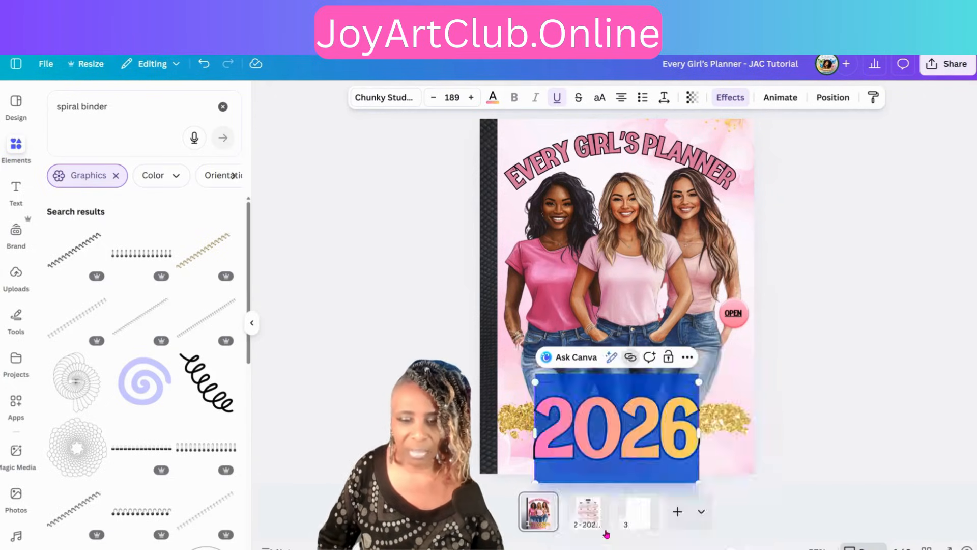
click(824, 448)
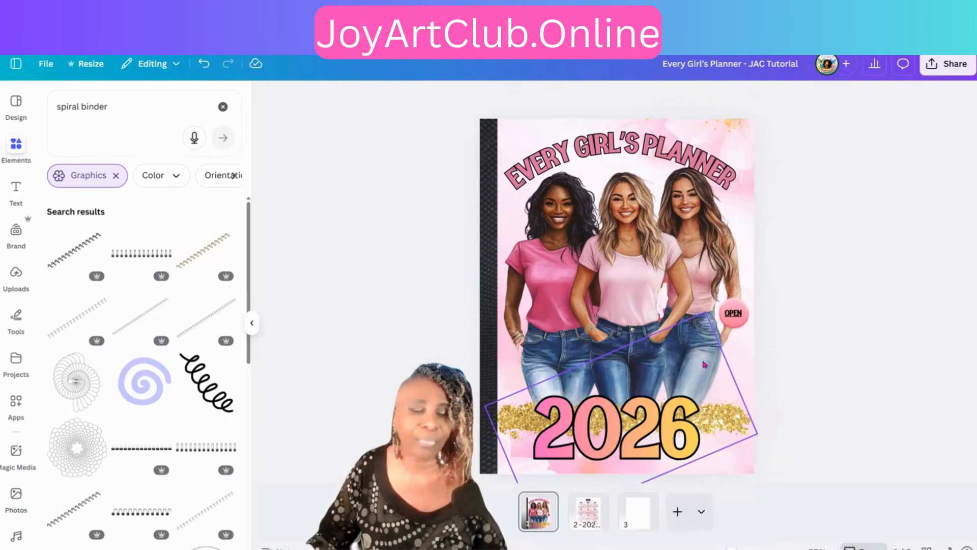
Step: Add a silver spiral binding graphic to the 2026 calendar page, shrink it and place it across the upper part of the page's left edge
click(585, 516)
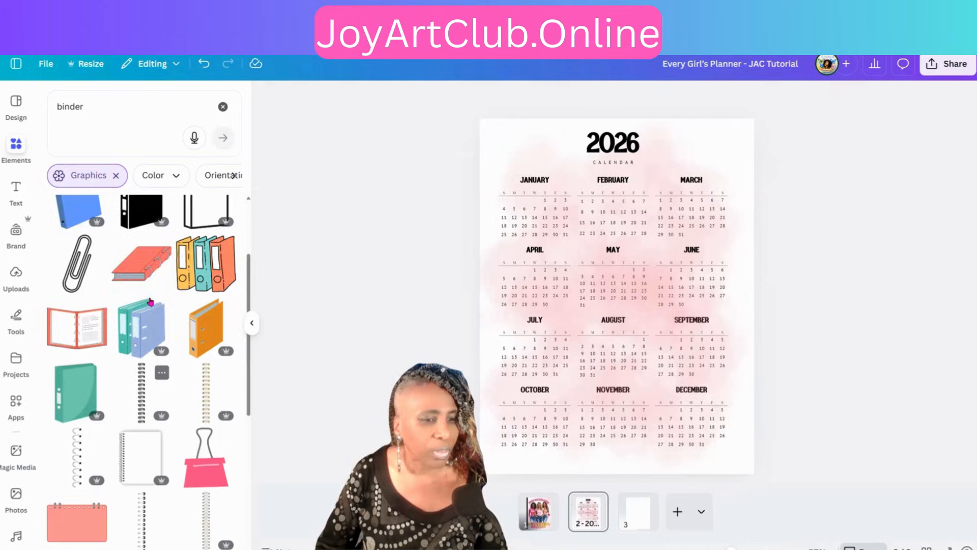
scroll(150, 302, down, 2)
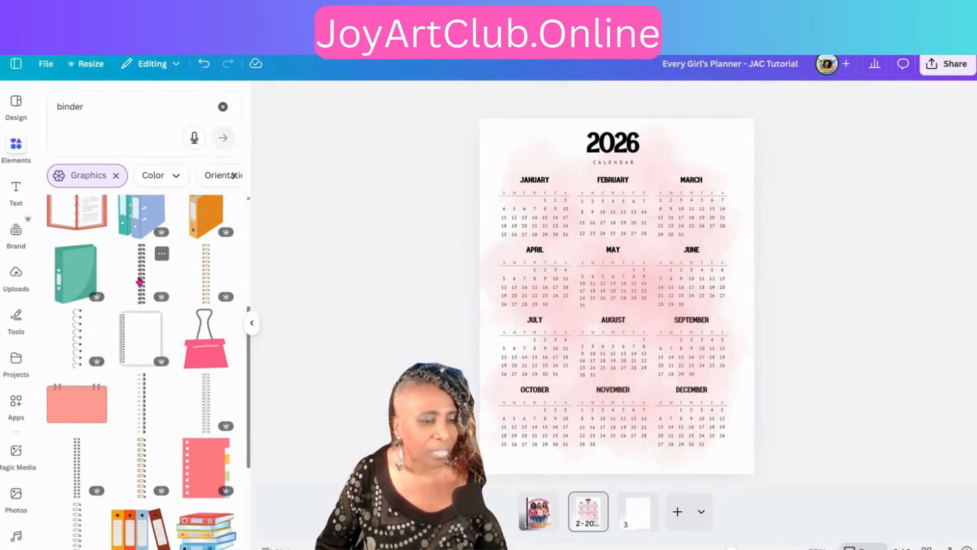
click(206, 408)
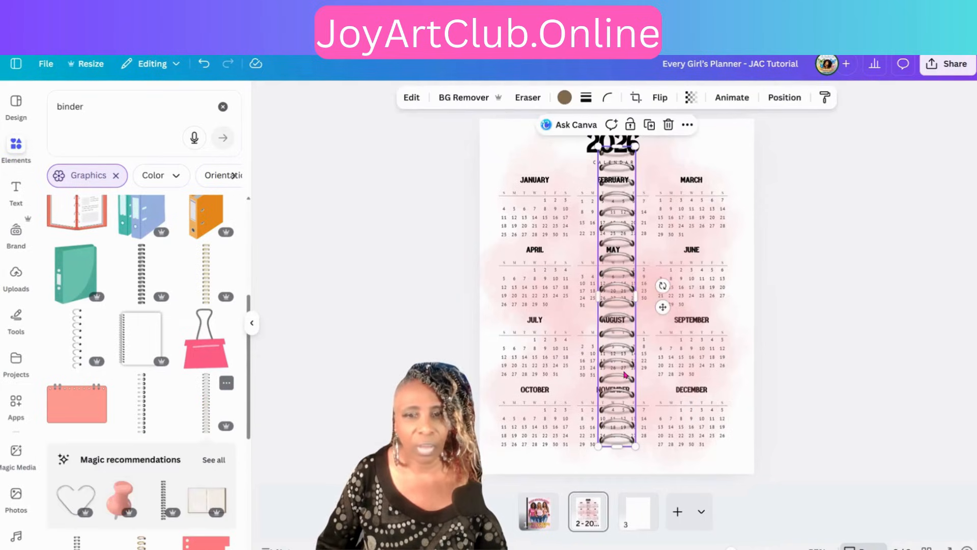
drag(625, 375, 525, 352)
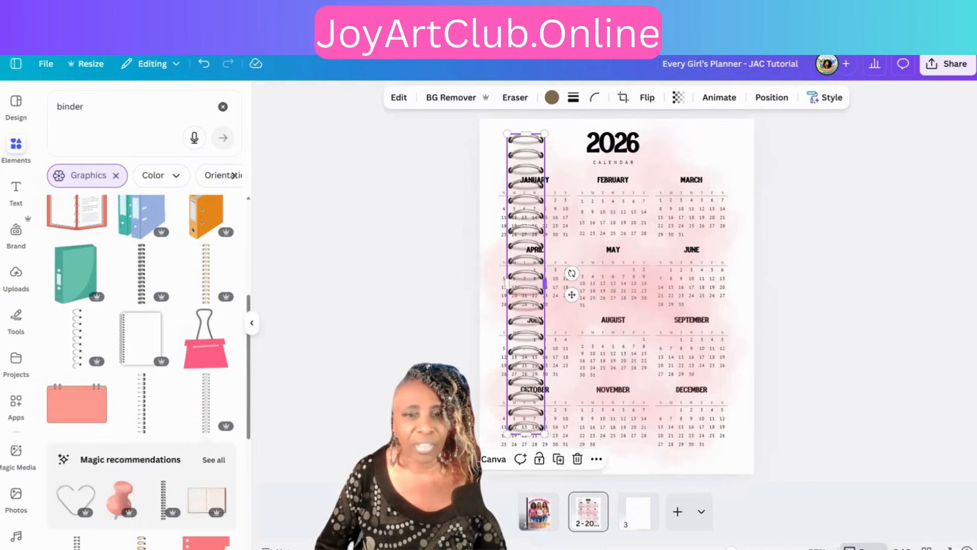
drag(545, 434, 488, 208)
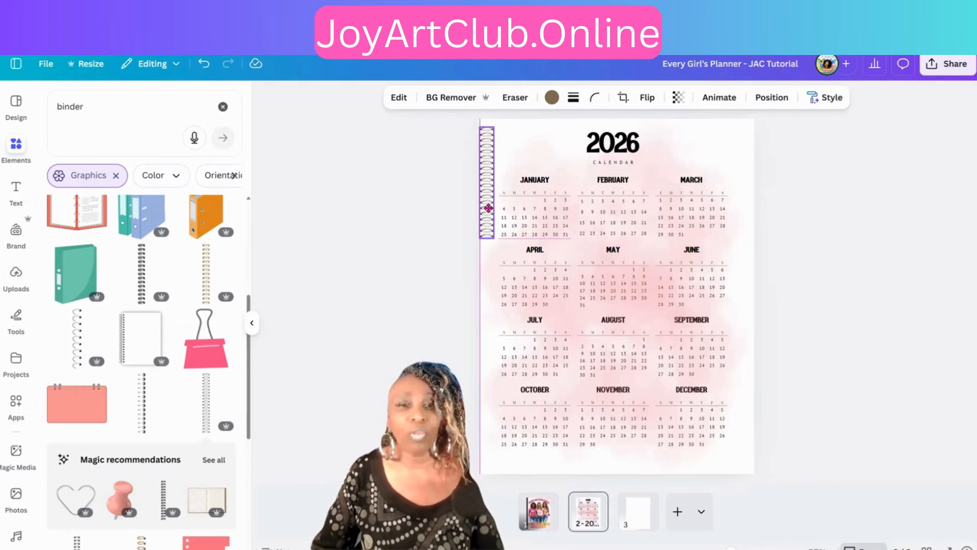
drag(490, 209, 480, 211)
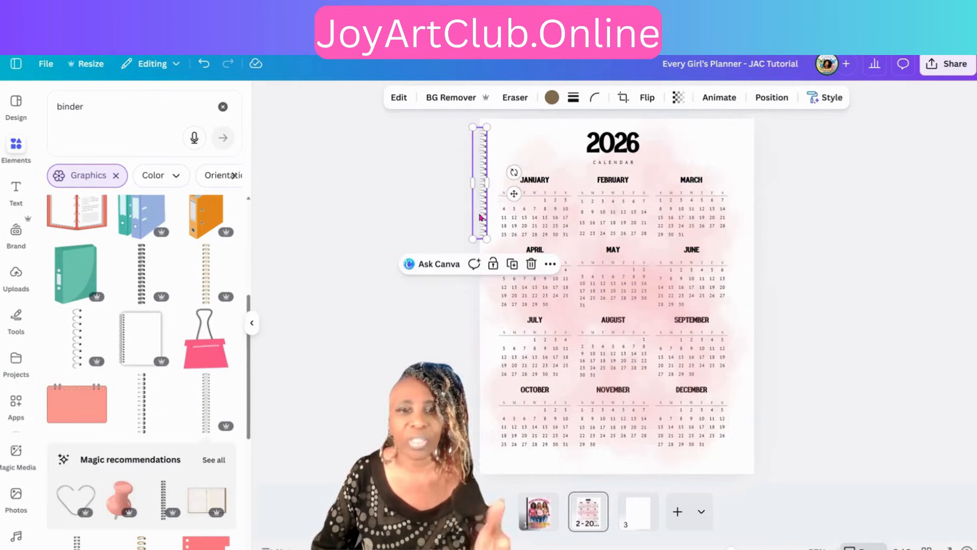
Step: Duplicate the spiral binding and align the copy directly below the first one along the page's left edge
click(512, 265)
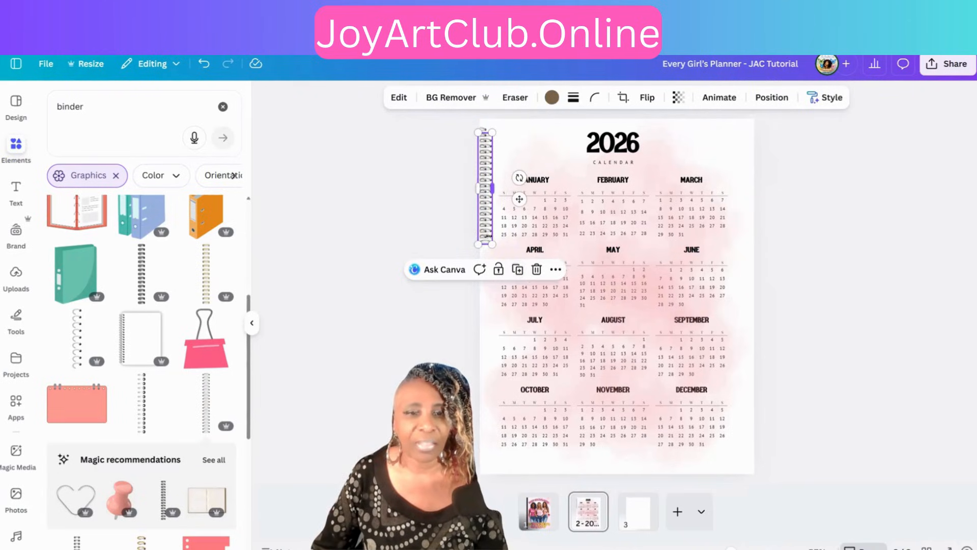
drag(488, 218, 487, 234)
click(453, 219)
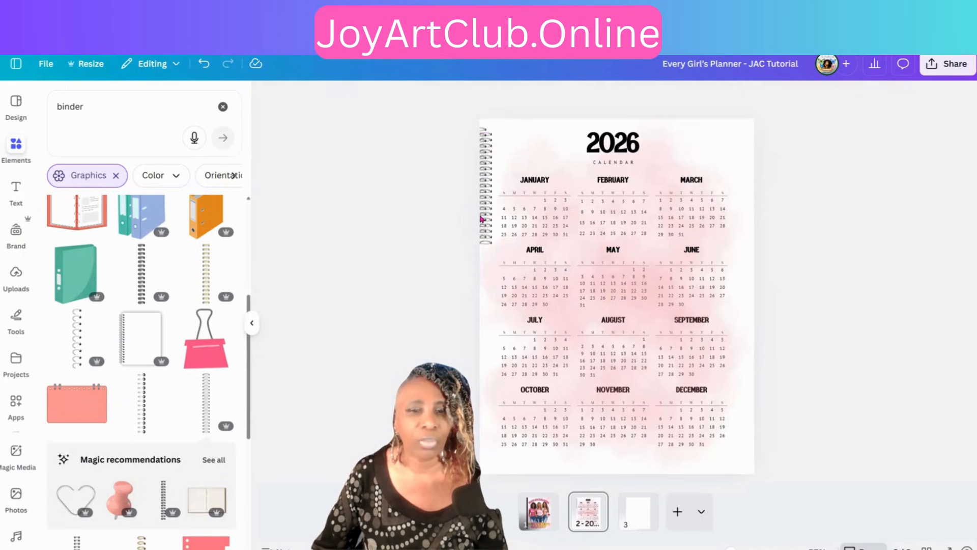
drag(492, 288, 479, 323)
click(376, 443)
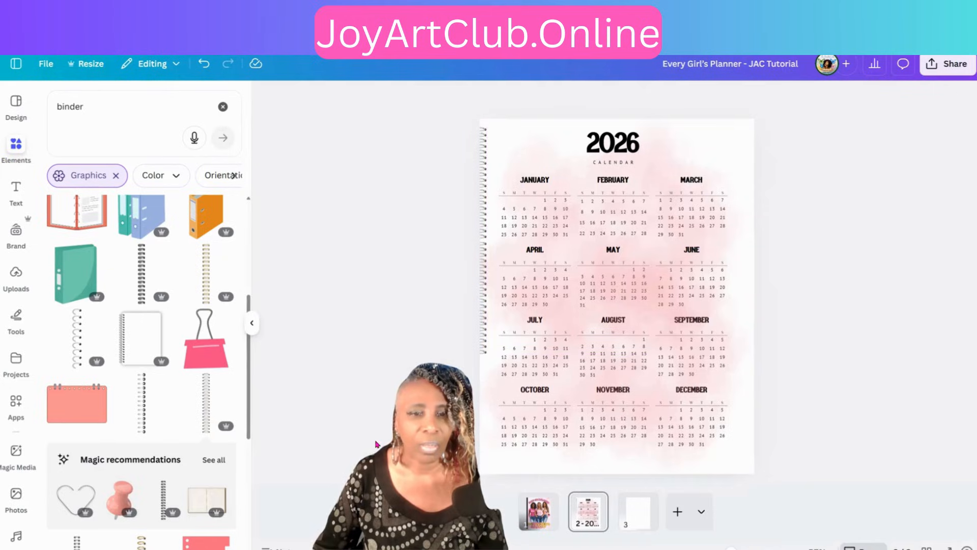
click(484, 308)
drag(484, 308, 484, 305)
click(477, 327)
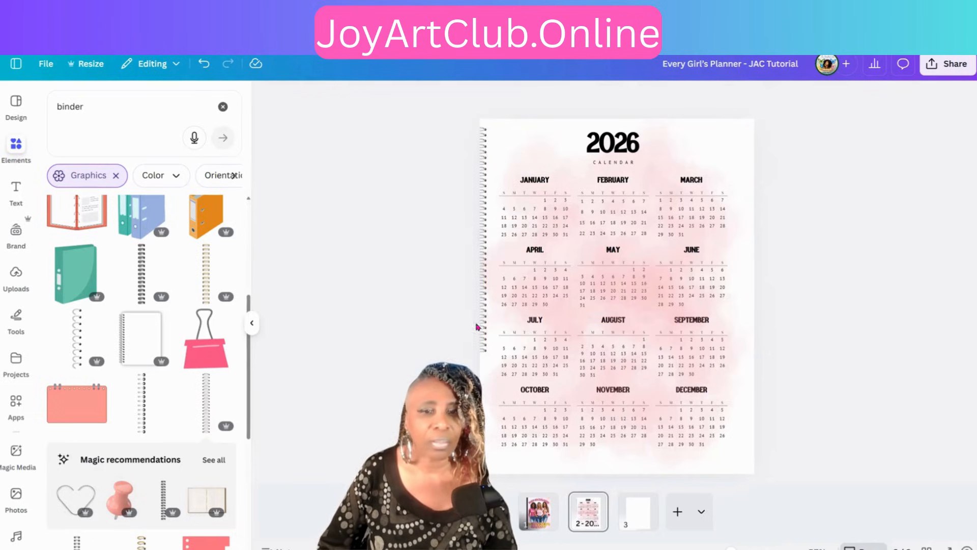
Step: Duplicate the second spiral piece and place the copy below it to extend the binding to the page's bottom
click(483, 318)
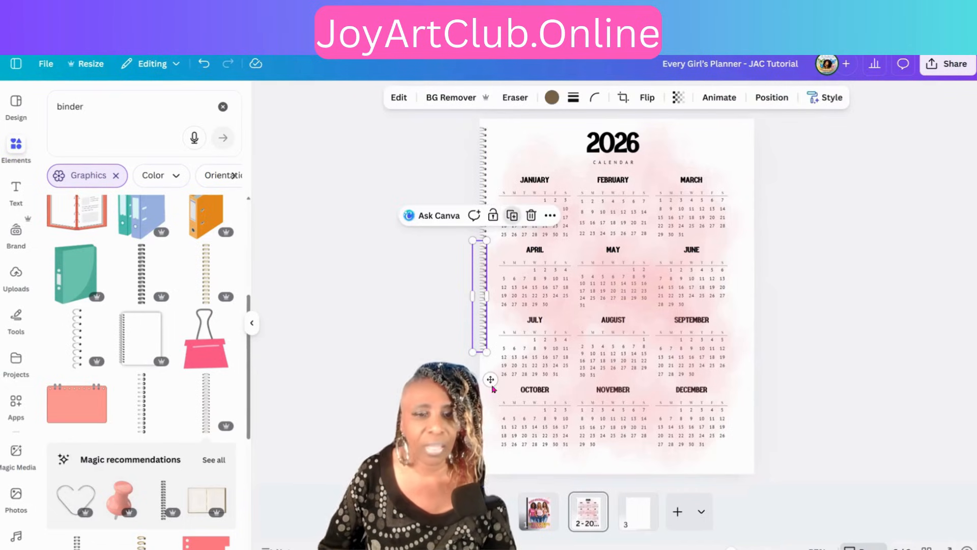
drag(492, 388, 497, 394)
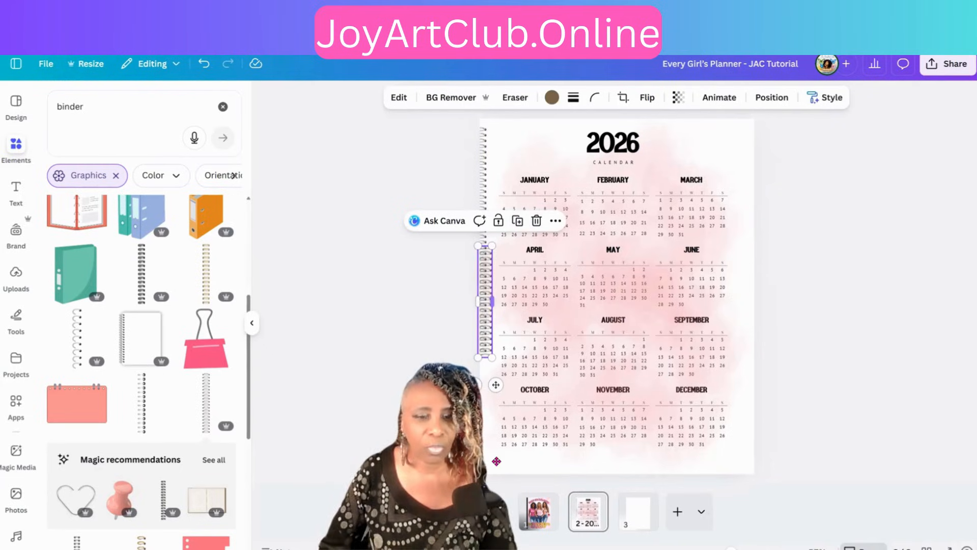
drag(496, 462, 492, 491)
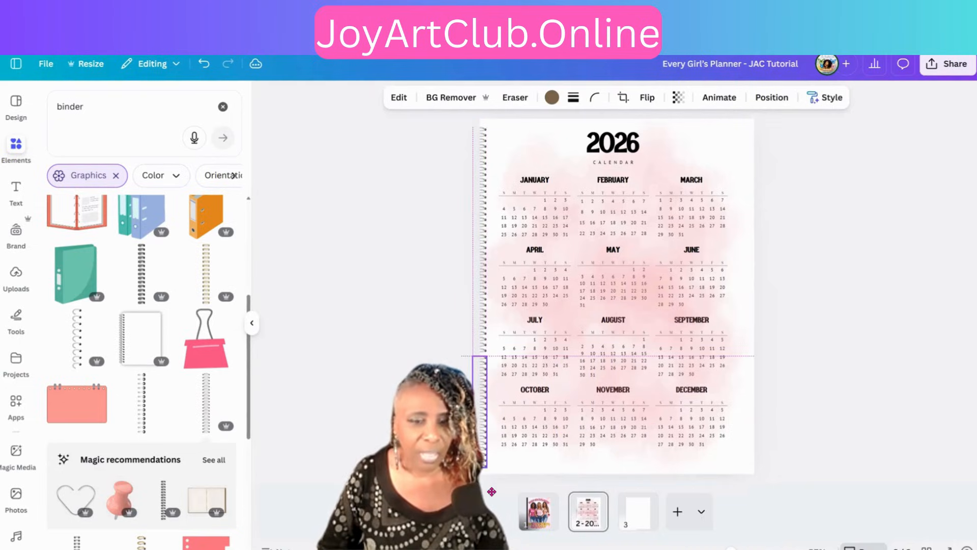
key(Escape)
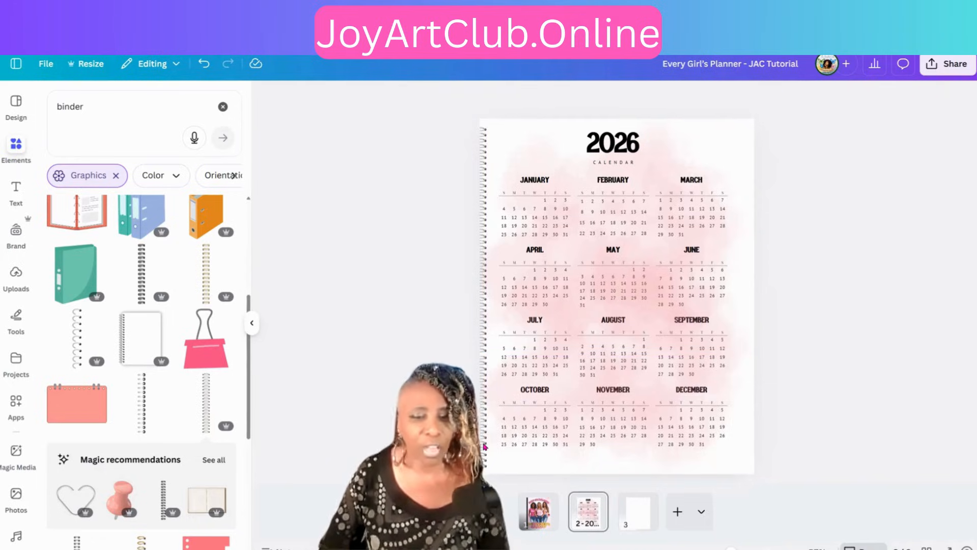
Step: Group the three spiral pieces and align the group along the left edge of the calendar page
click(485, 357)
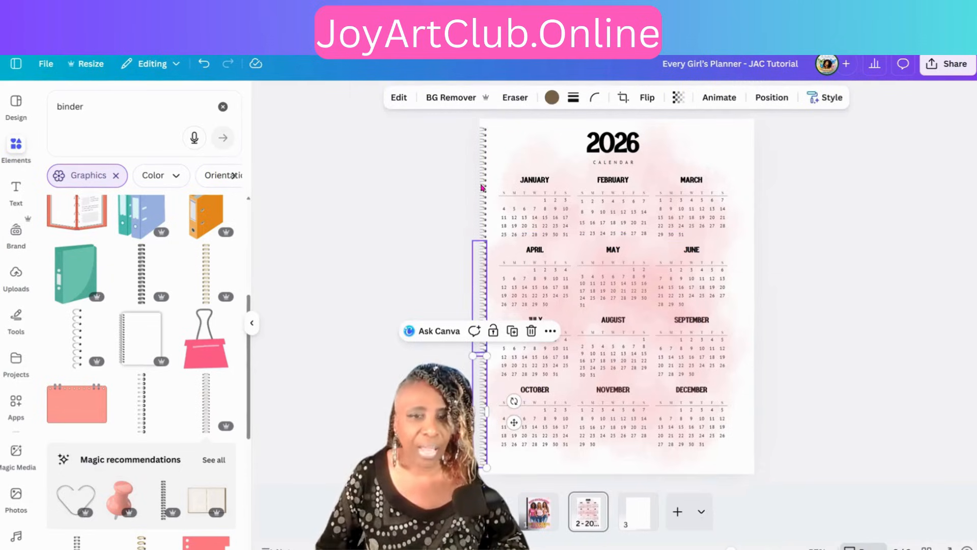
shift+click(478, 203)
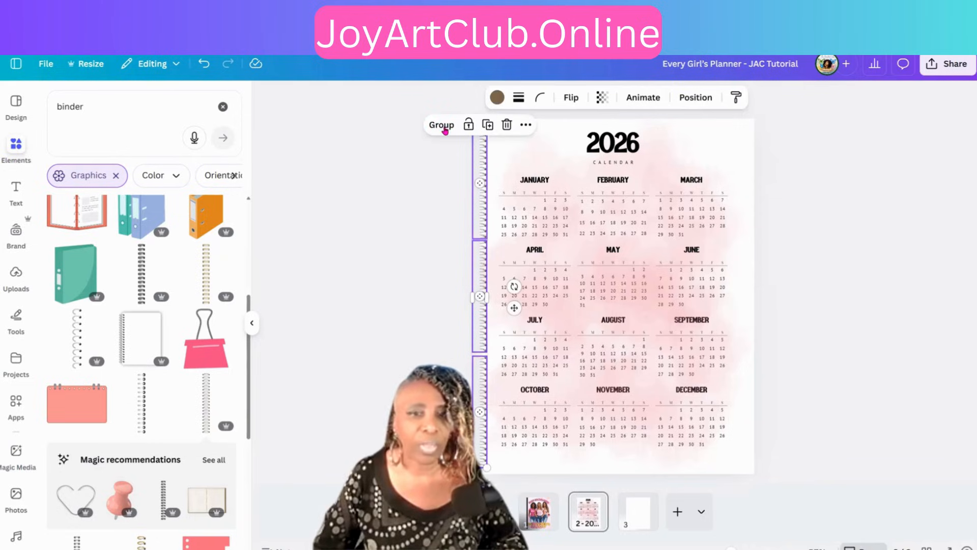
key(ctrl+g)
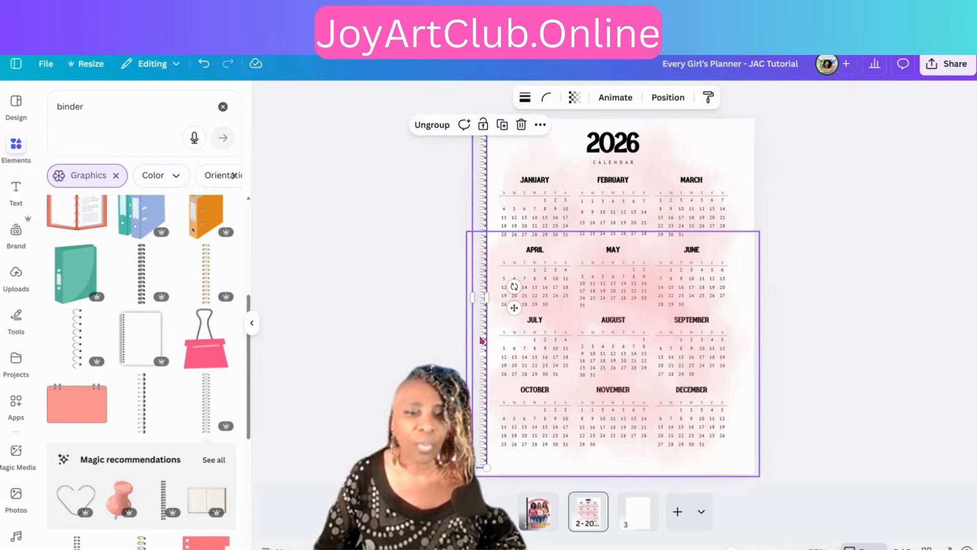
drag(478, 332, 479, 335)
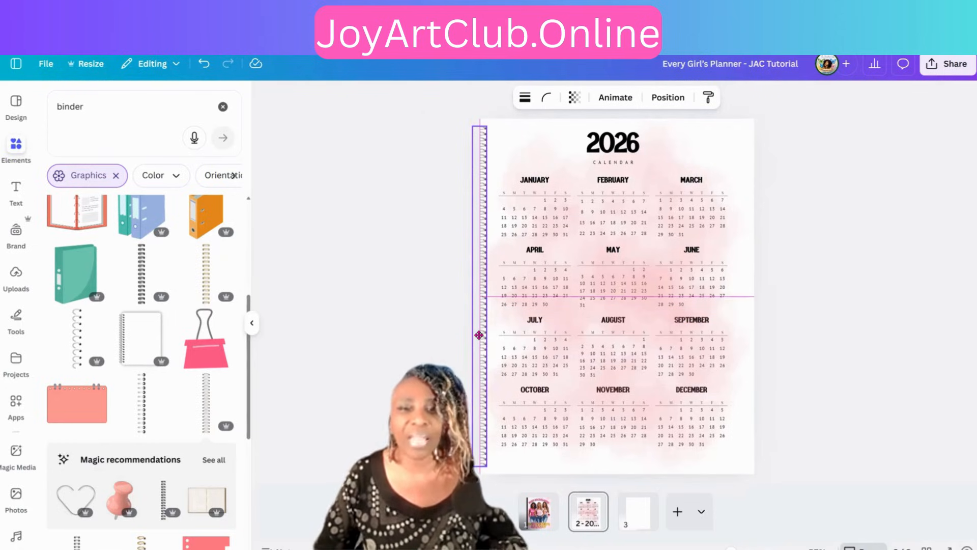
click(427, 350)
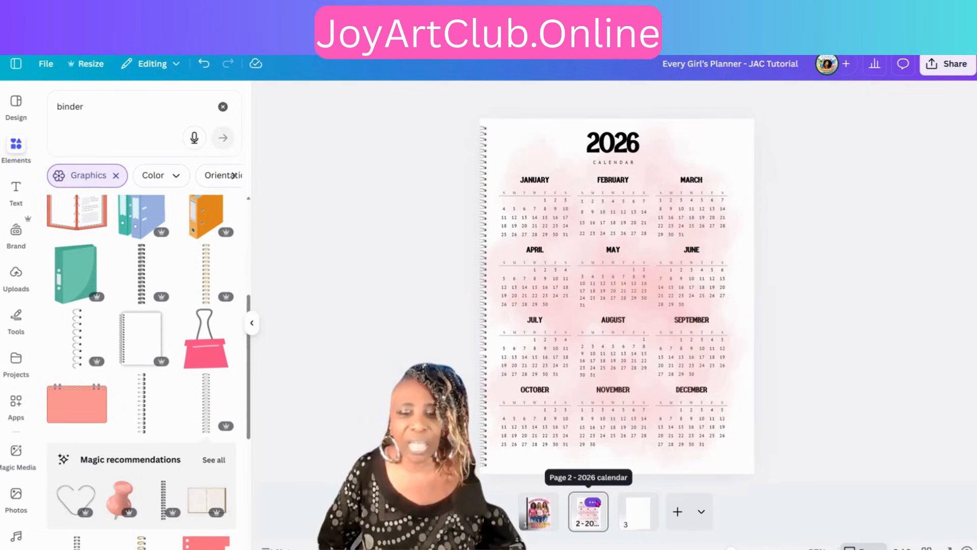
Step: Duplicate the 2026 calendar page and delete the pink watercolor background from the copy
click(595, 503)
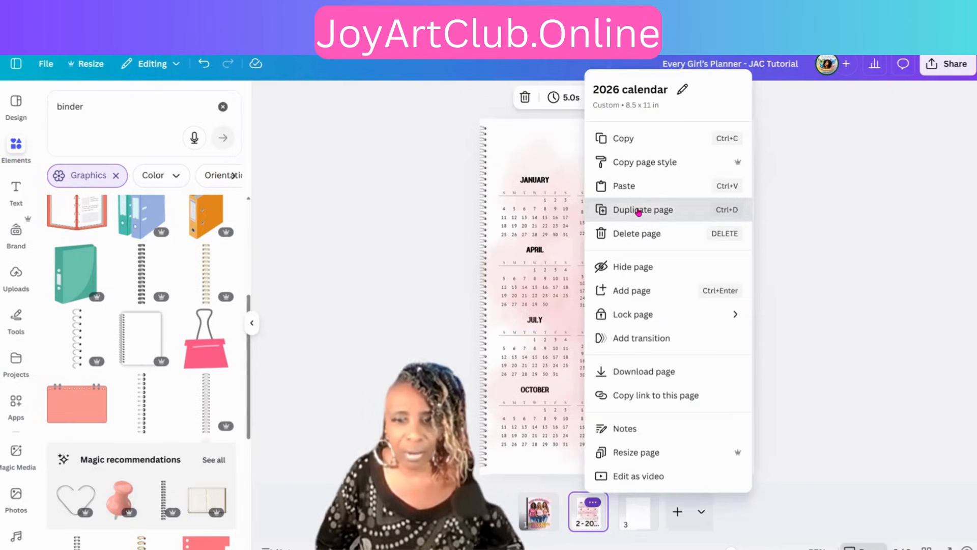
click(621, 209)
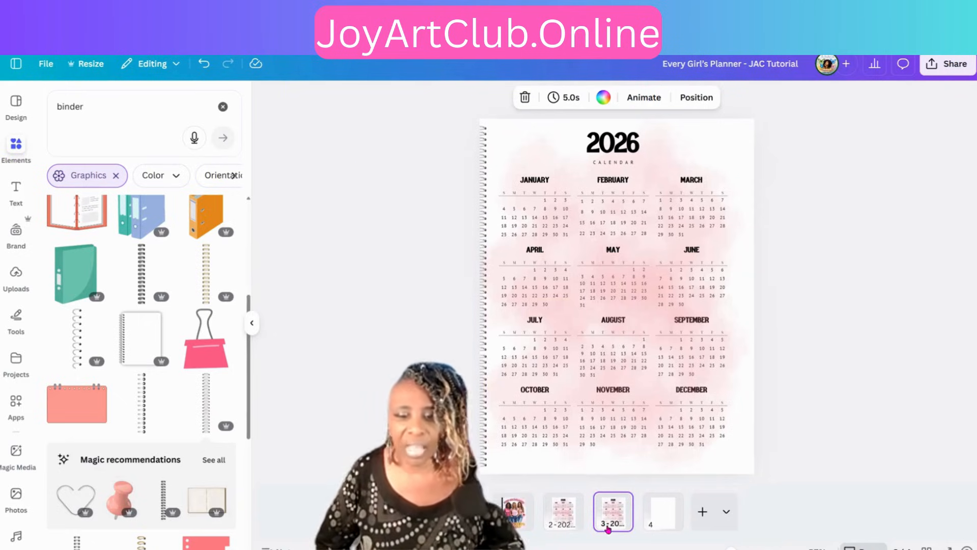
click(634, 371)
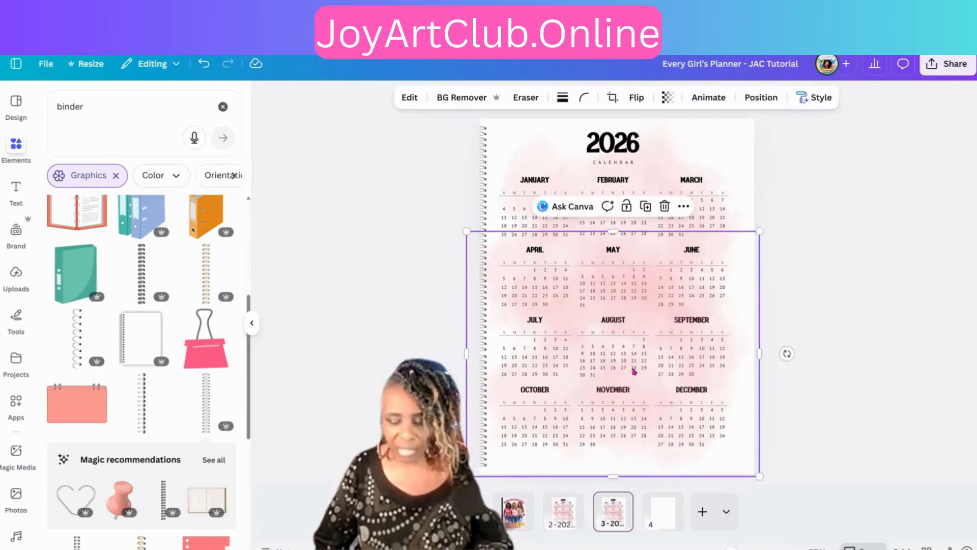
drag(634, 372, 637, 252)
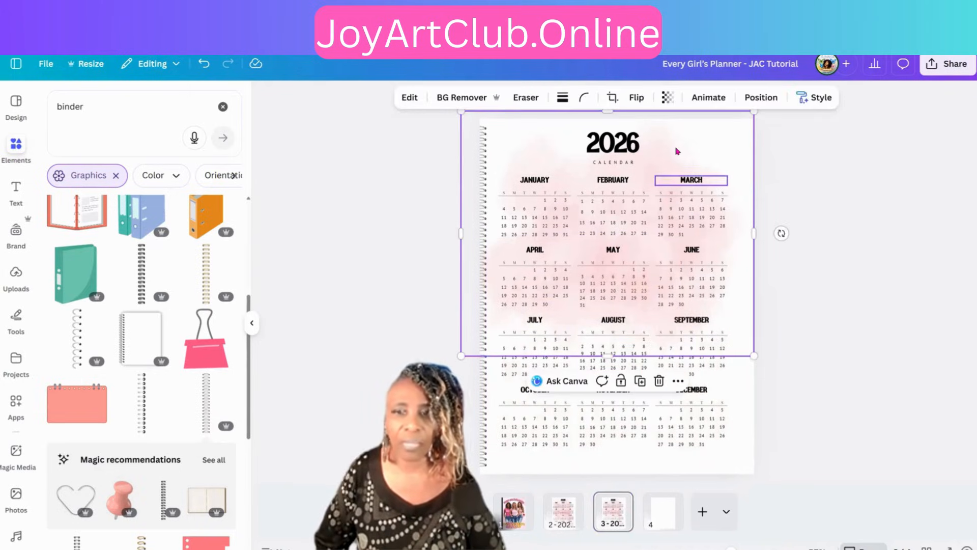
key(Delete)
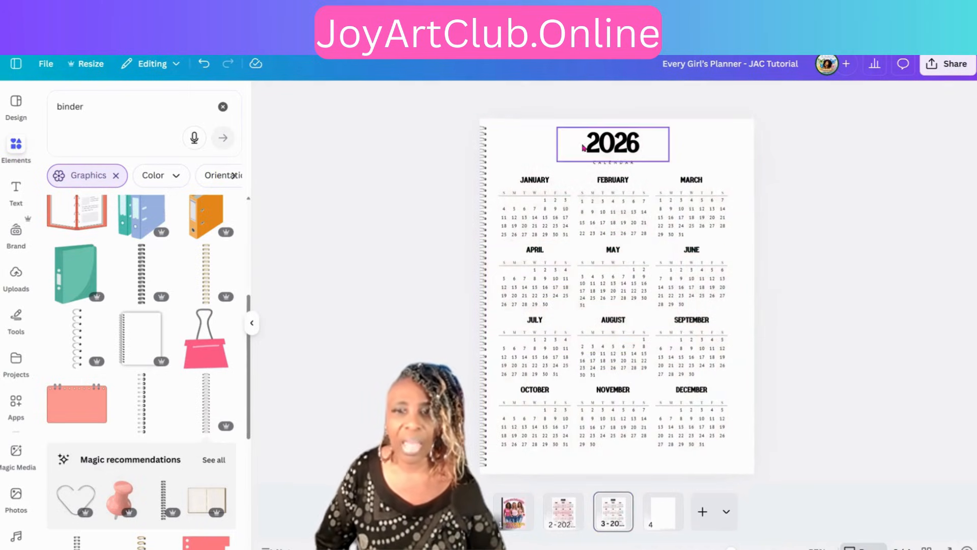
Step: Delete the 2026 title and all month calendars from the duplicated page, keeping only its spiral binding
drag(534, 133, 709, 462)
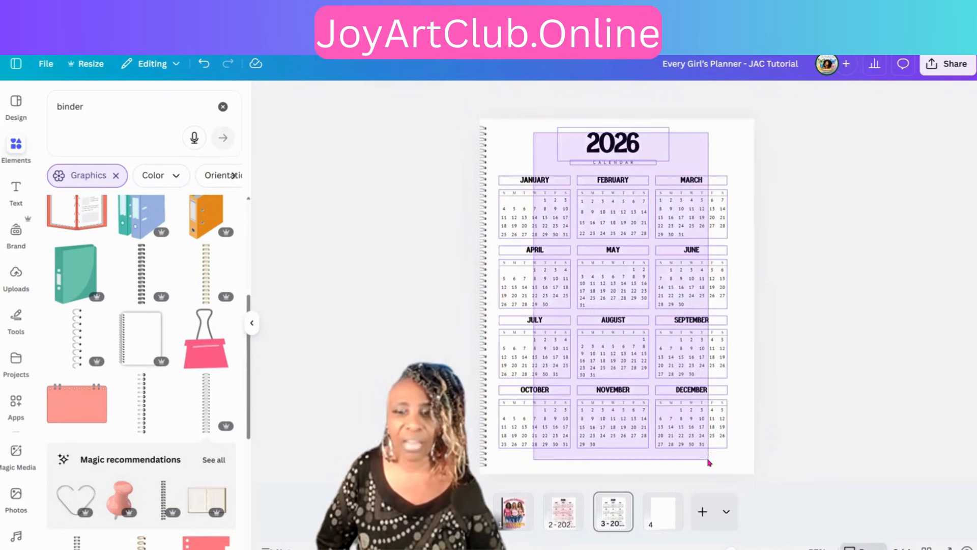
key(Delete)
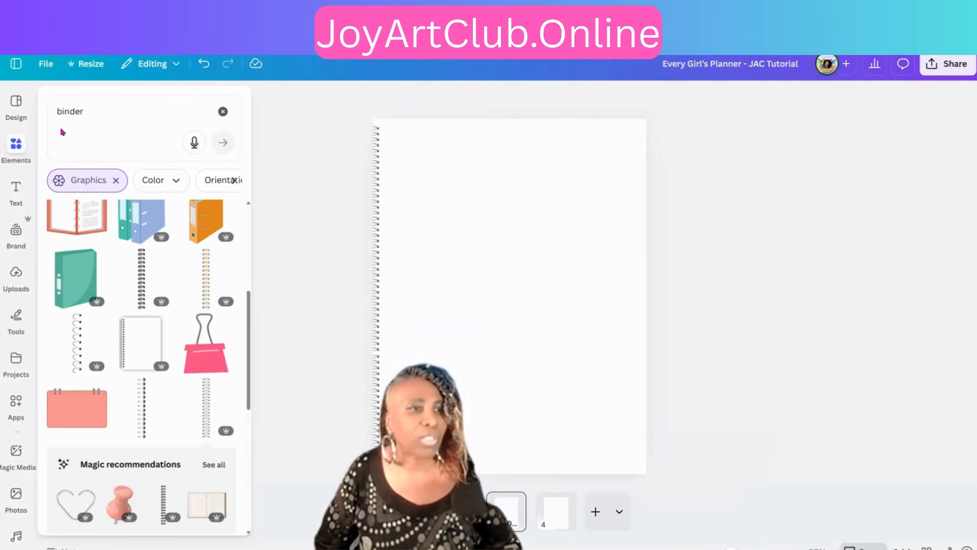
Step: Browse the "planner page" templates for a suitable daily layout and switch to the blank page 4
click(16, 104)
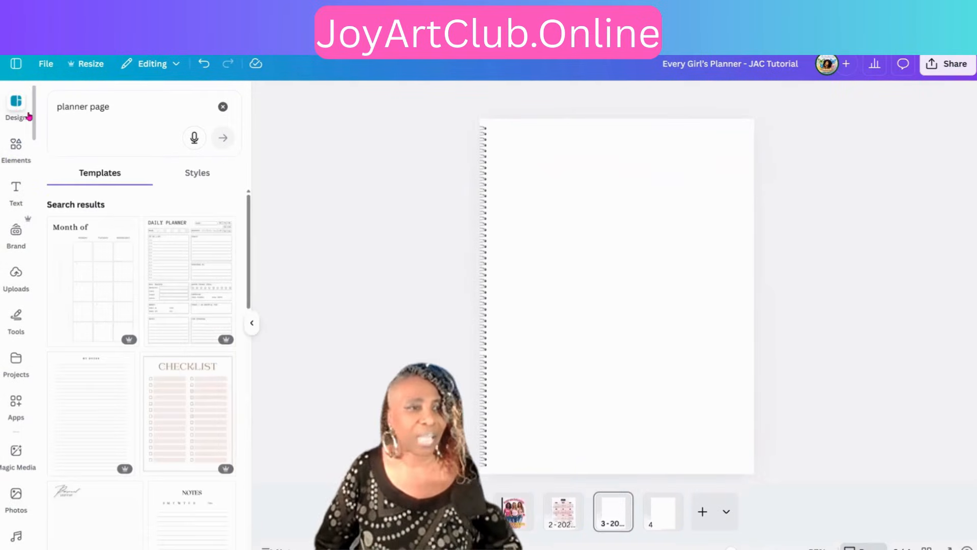
drag(110, 108, 41, 109)
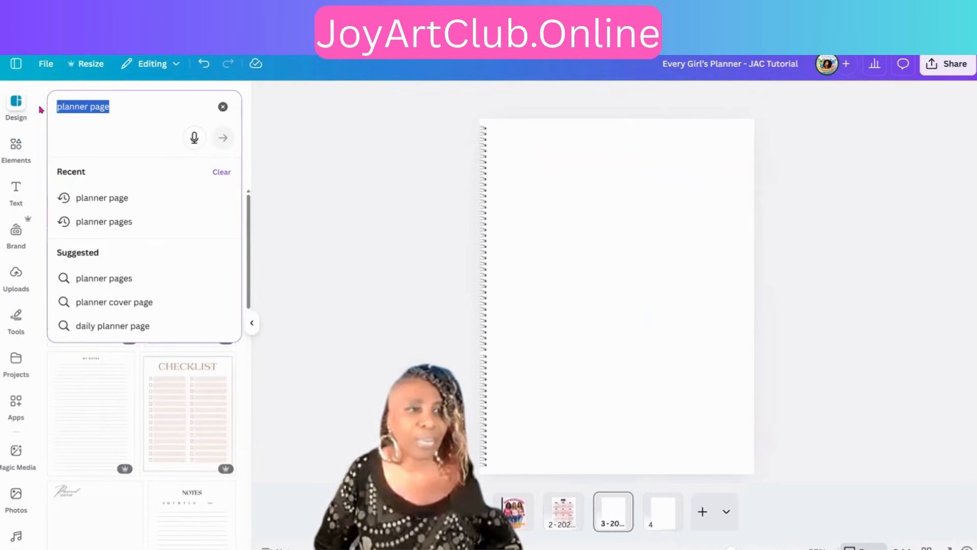
click(329, 202)
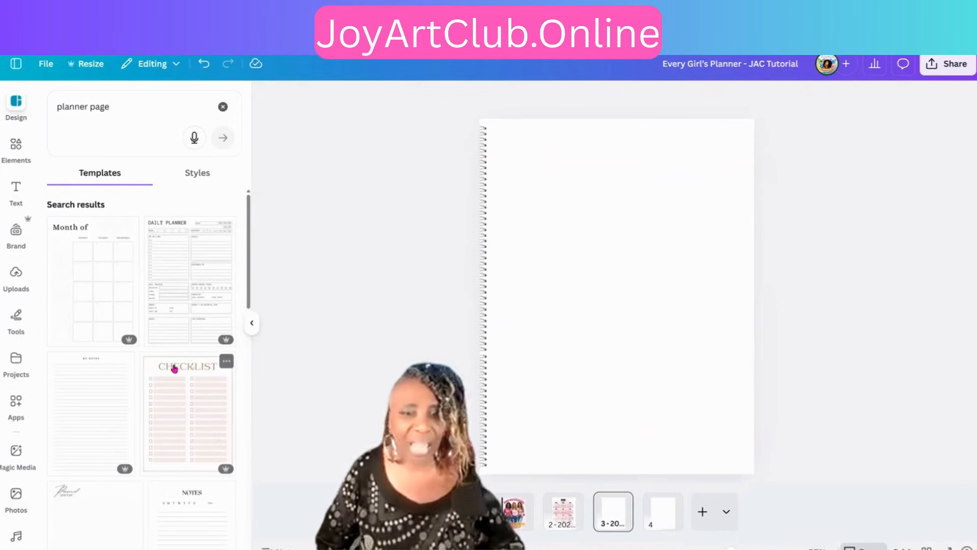
scroll(88, 413, down, 2)
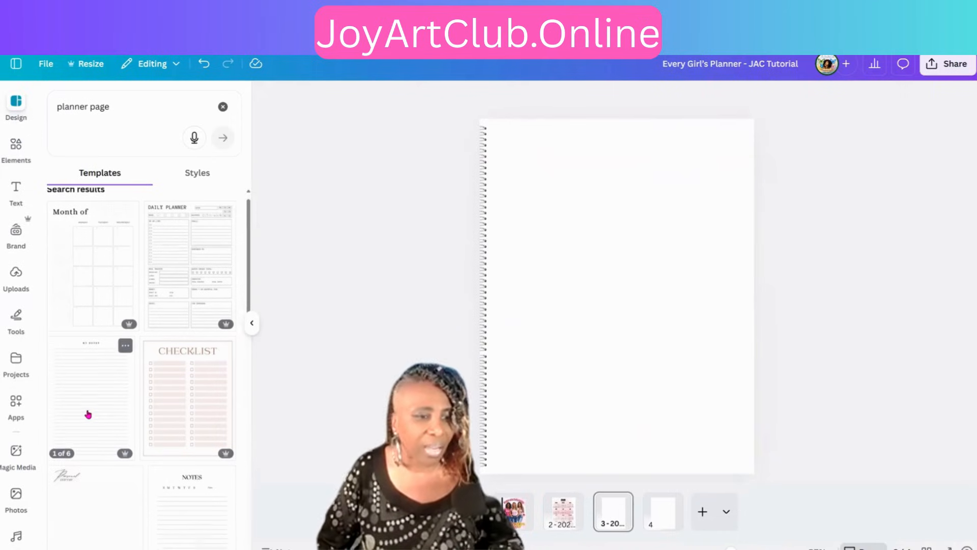
scroll(84, 425, down, 4)
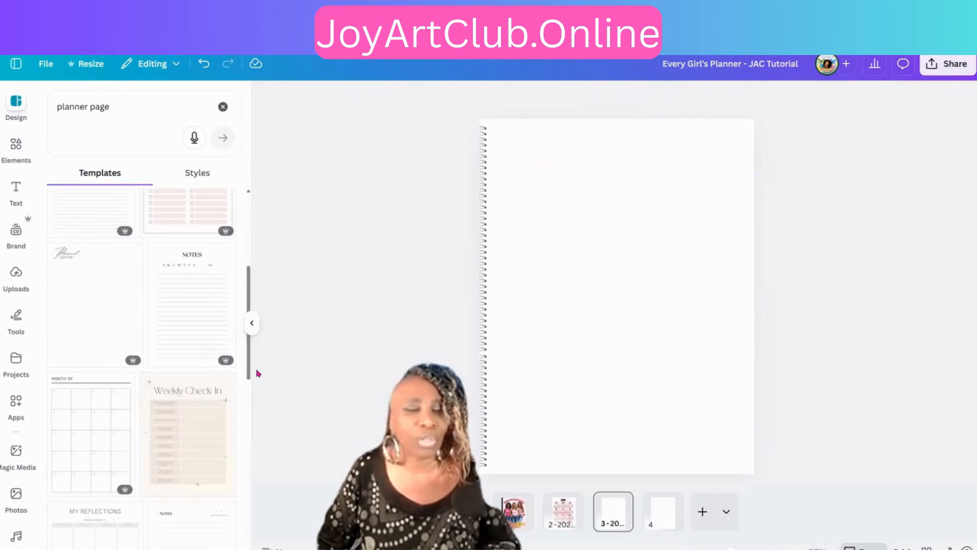
click(102, 448)
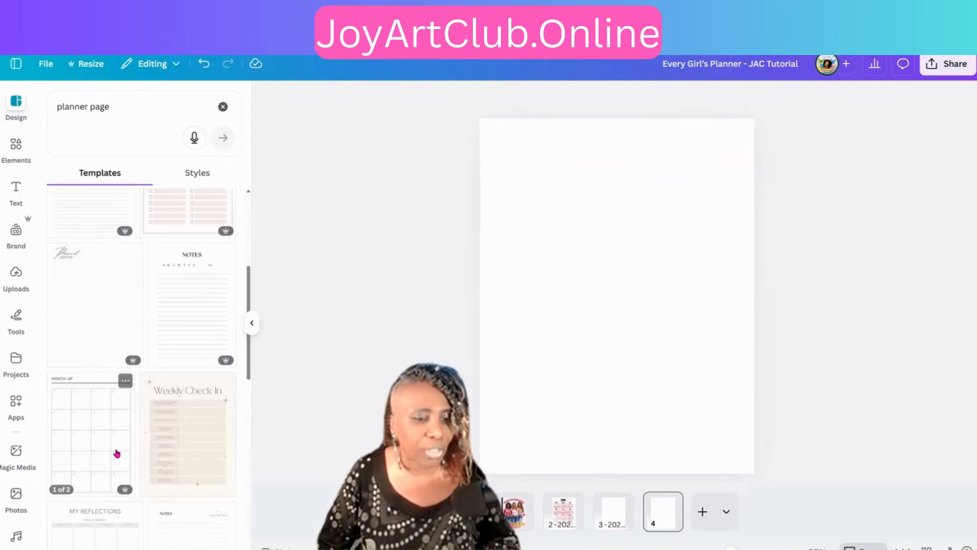
scroll(117, 451, down, 5)
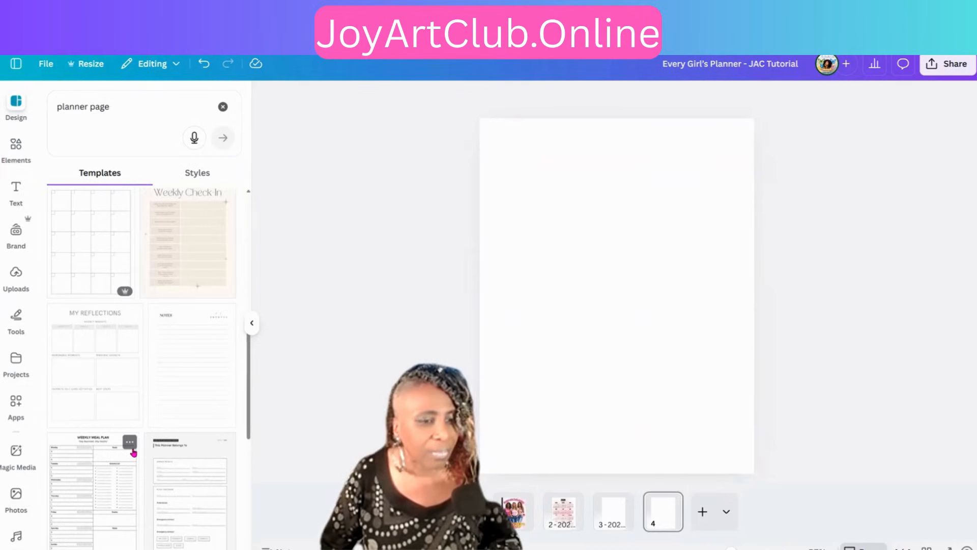
scroll(133, 451, down, 5)
scroll(116, 444, down, 3)
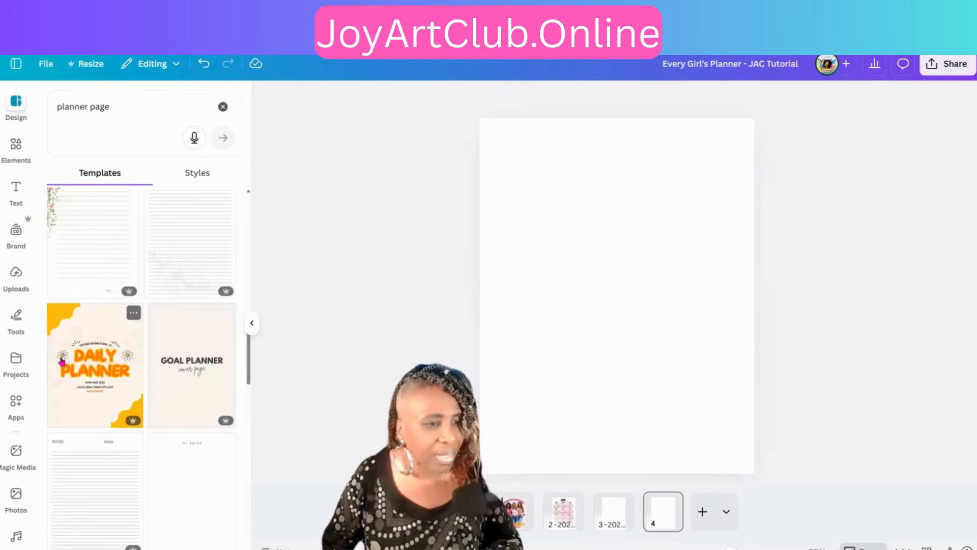
scroll(109, 350, down, 4)
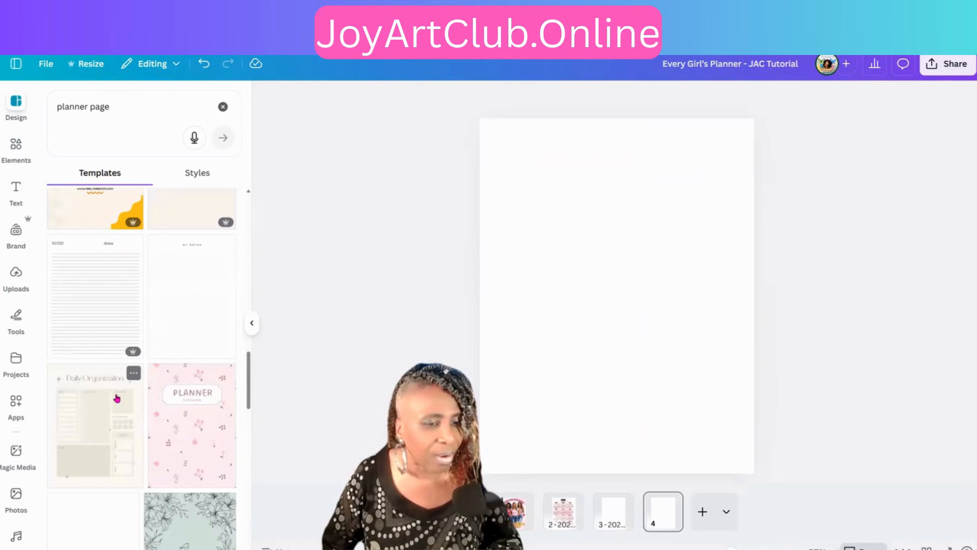
scroll(117, 398, down, 6)
scroll(113, 395, down, 5)
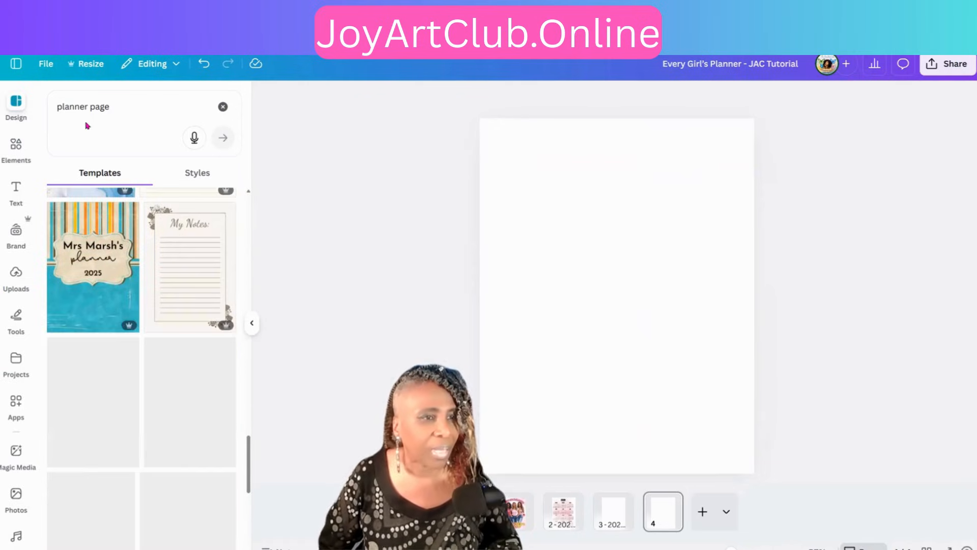
Step: Search the templates for "daily schedule" and apply the Black and White Minimalist Daily Scheduler Planner to page 4
click(57, 108)
triple_click(56, 108)
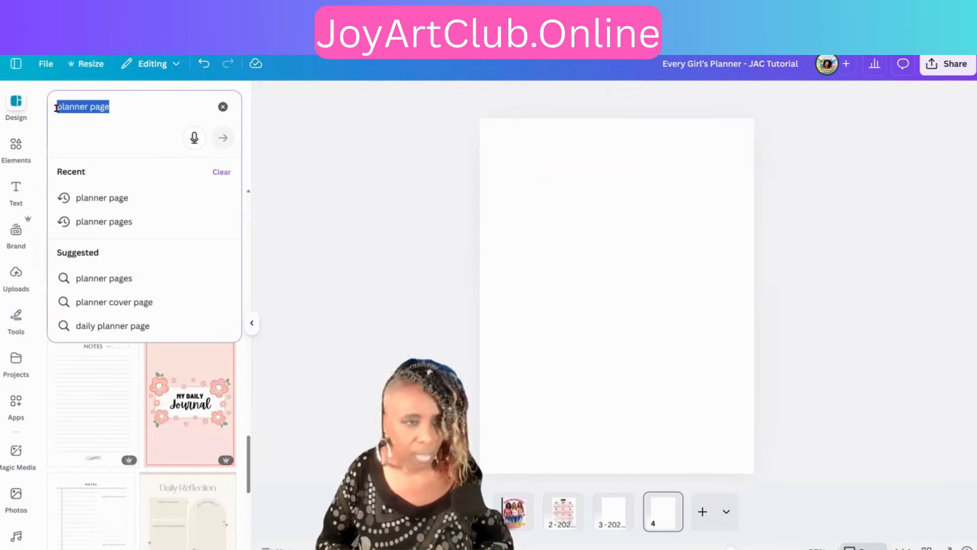
key(BackSpace)
text(daily schedule)
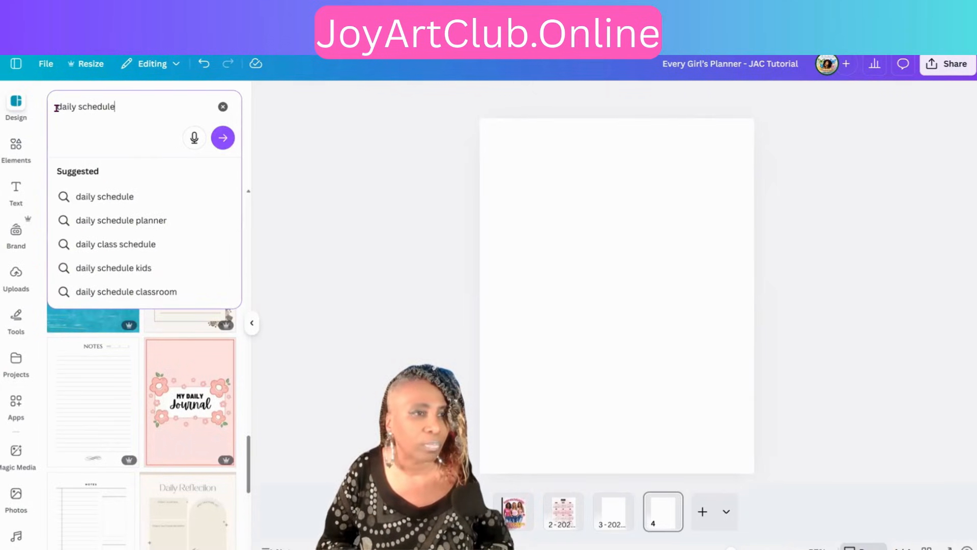
key(Return)
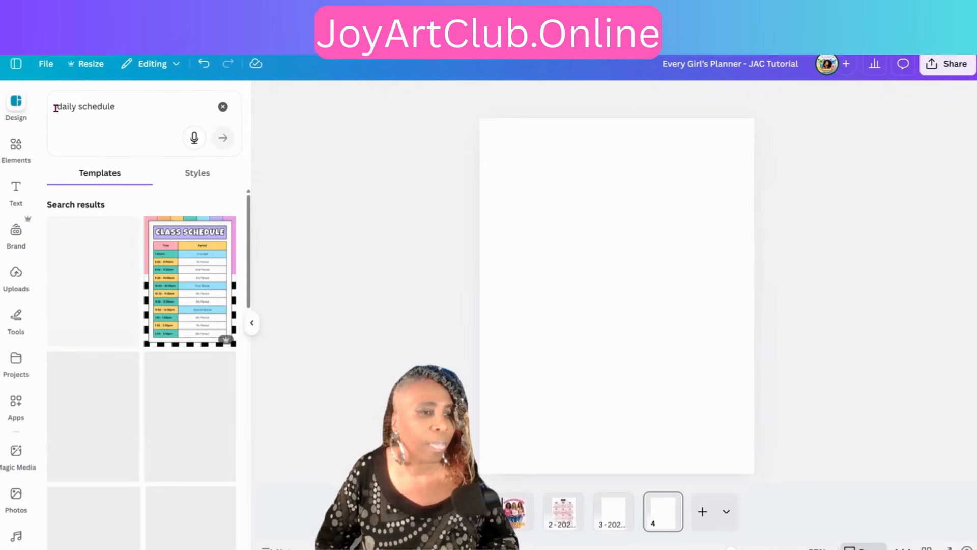
scroll(145, 366, down, 3)
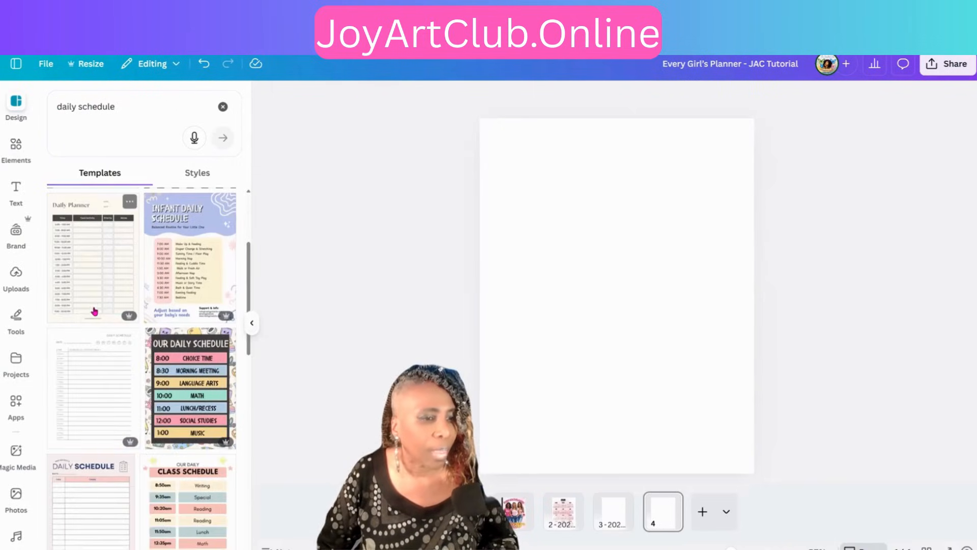
click(87, 417)
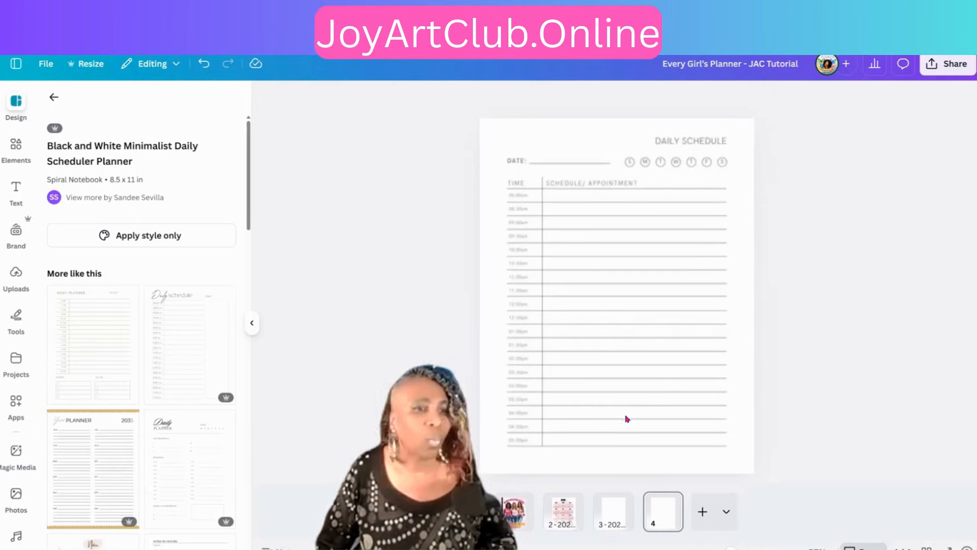
click(645, 508)
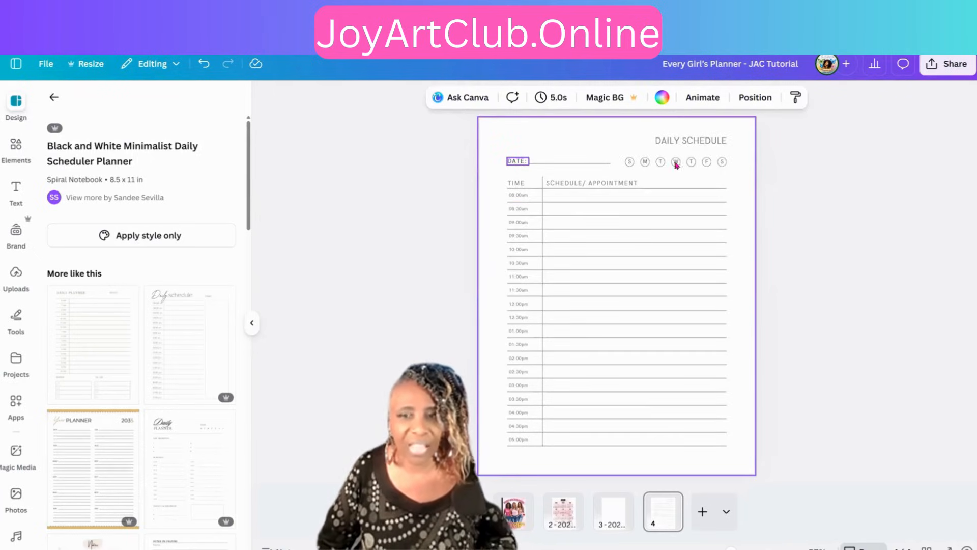
Step: Change the daily schedule page's text font to Chunky Student Regular and replace HK Grotesk with it across the whole design
click(676, 164)
click(698, 142)
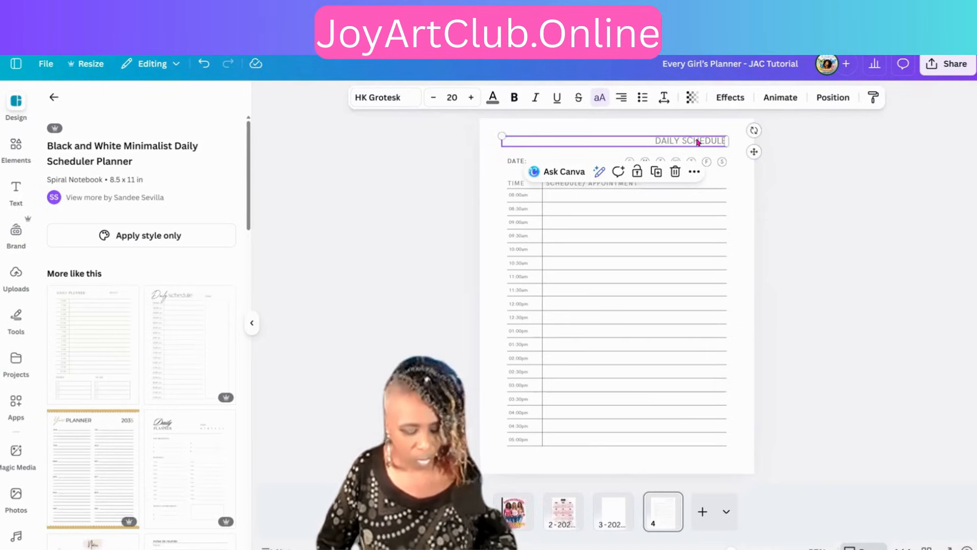
shift+click(514, 187)
shift+click(502, 162)
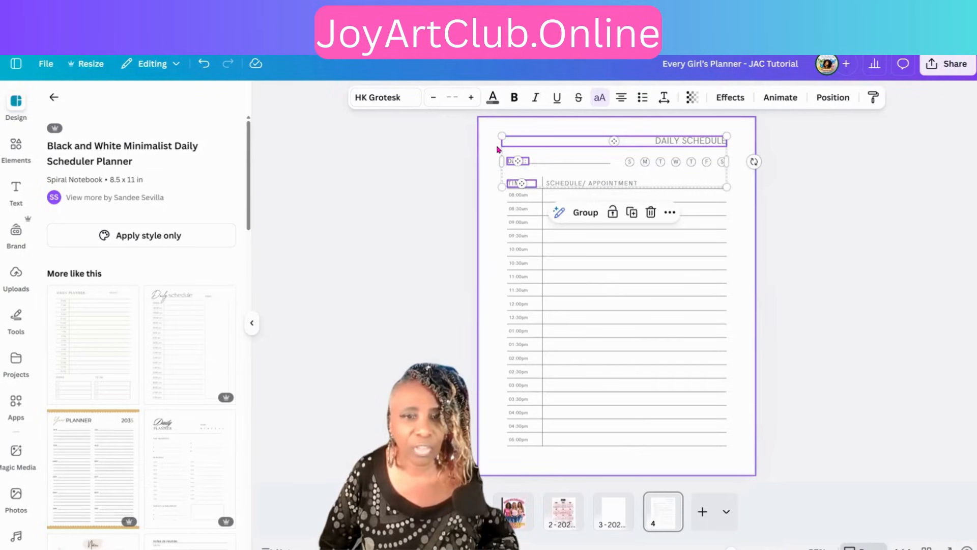
click(513, 191)
drag(500, 146, 520, 460)
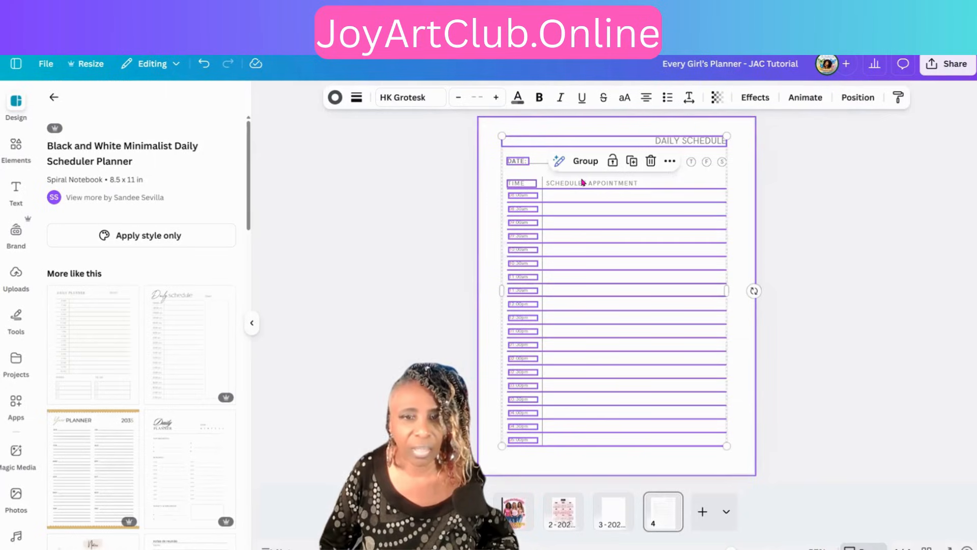
shift+click(682, 141)
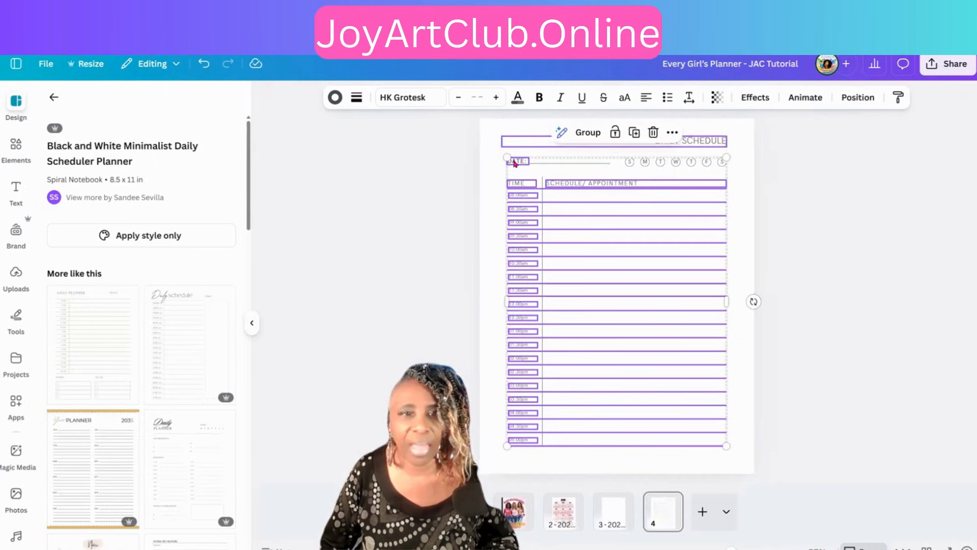
click(412, 97)
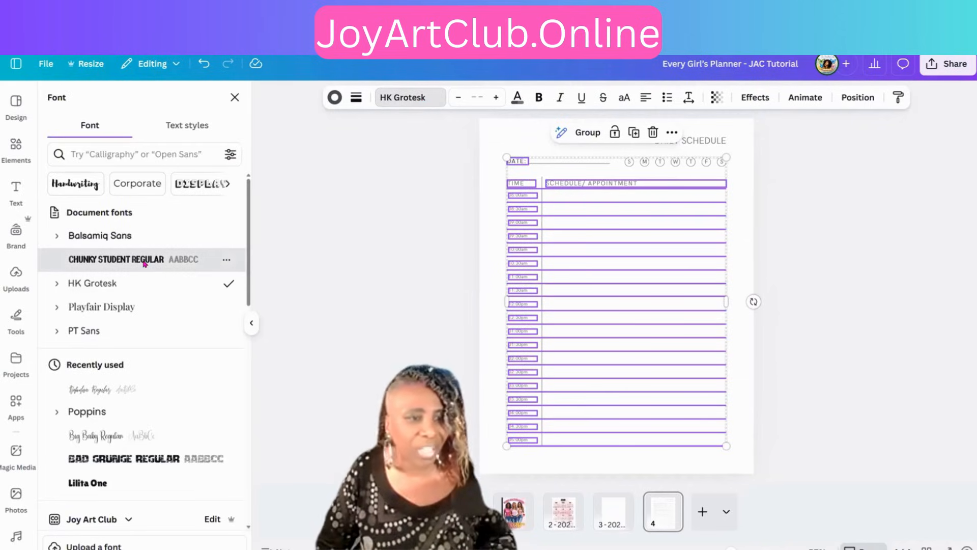
click(144, 260)
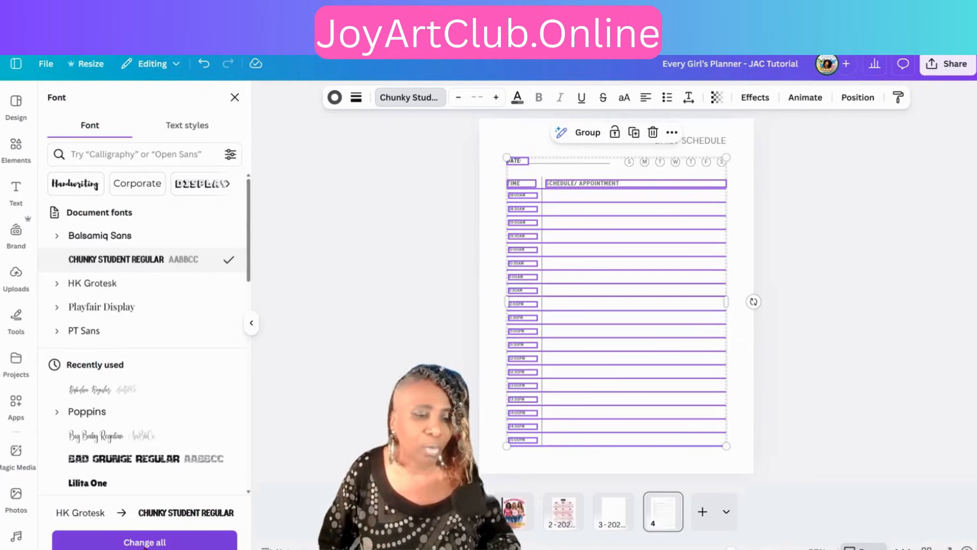
click(145, 542)
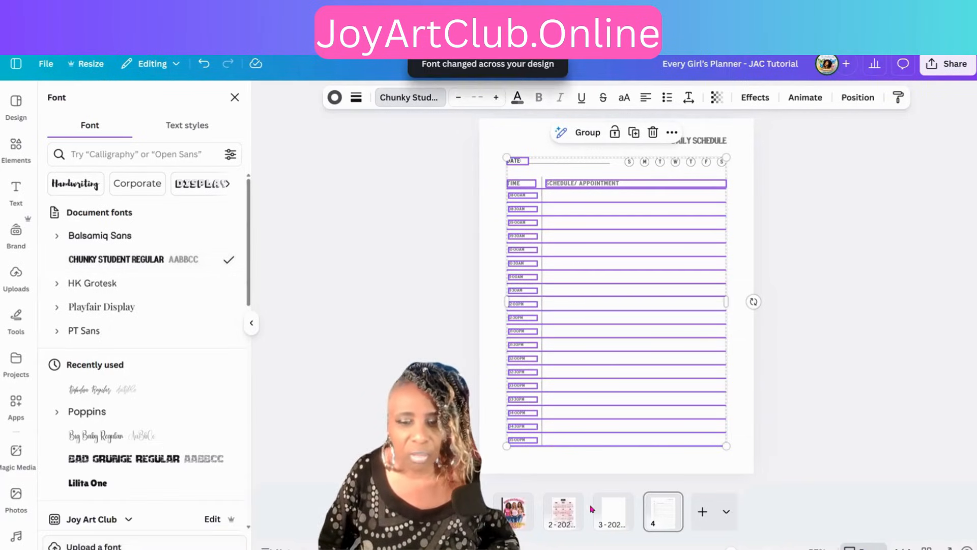
Step: Move the daily schedule page ahead of the empty spiral-bound page, directly after the 2026 calendar page
click(617, 519)
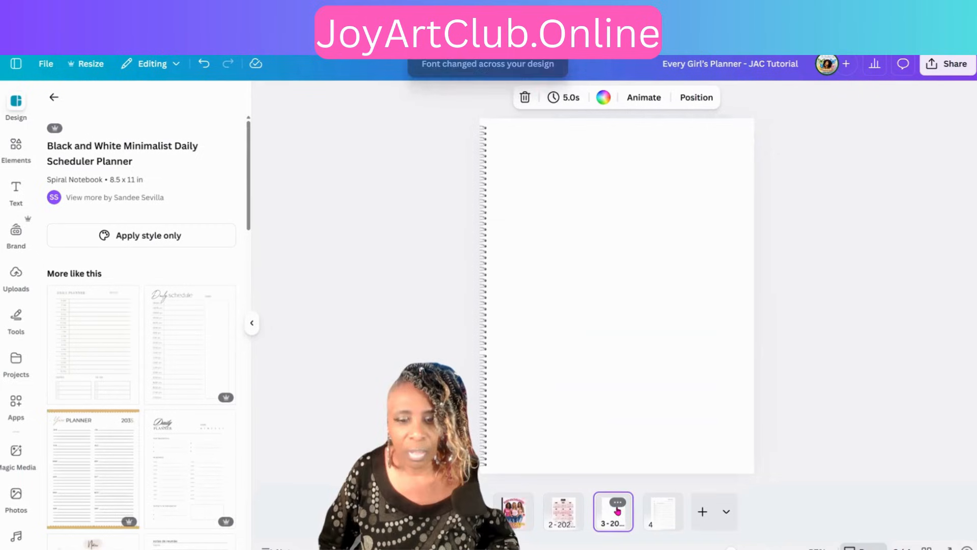
click(657, 517)
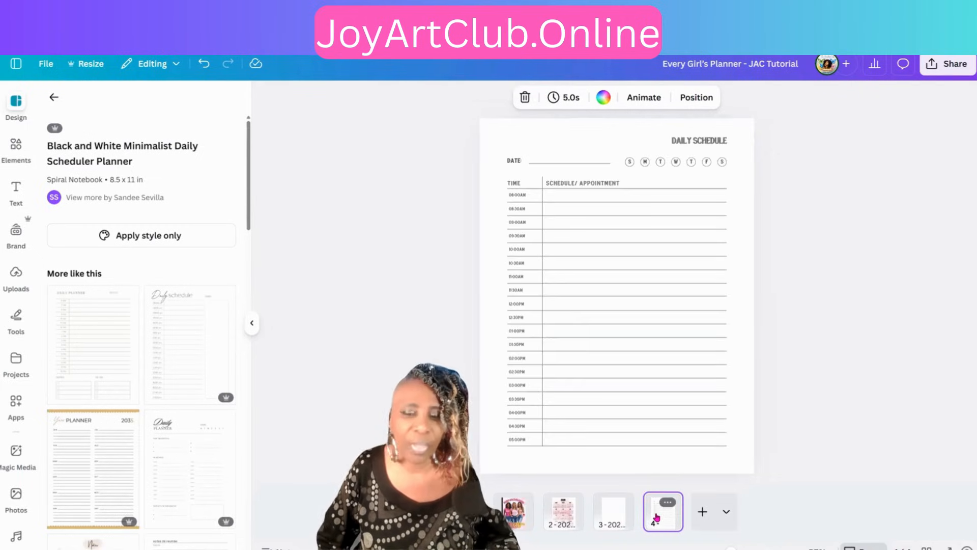
drag(657, 517, 580, 517)
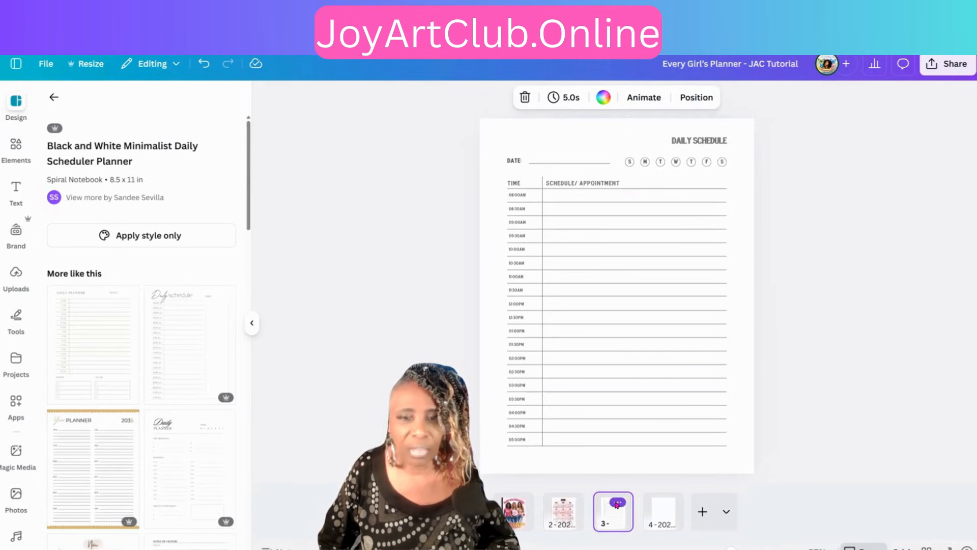
Step: Title the daily schedule page "Day 1"
click(617, 502)
click(679, 90)
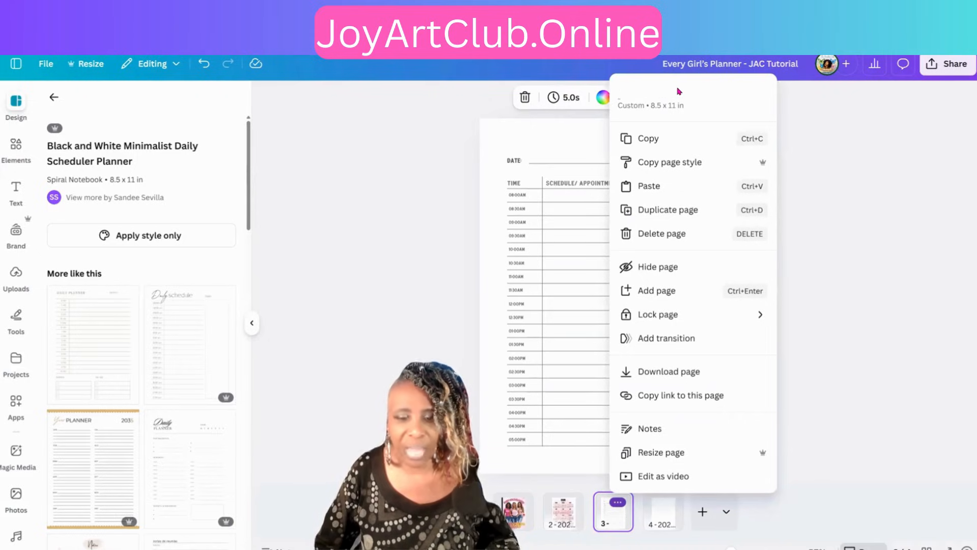
text(Day 1)
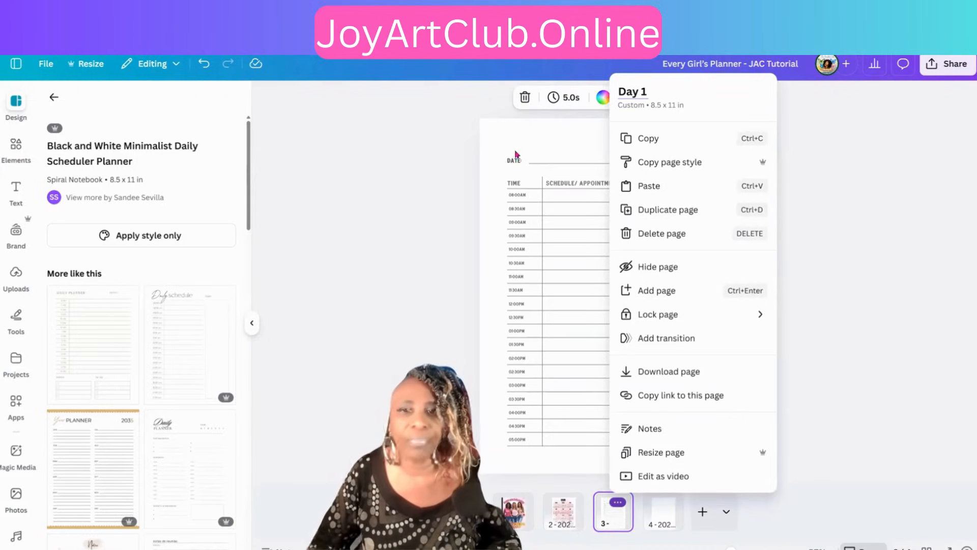
click(566, 140)
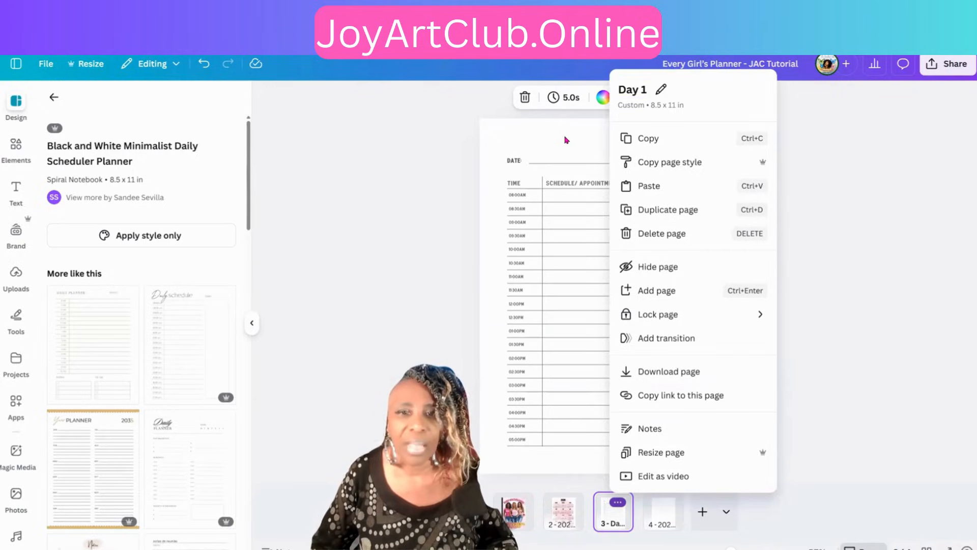
Step: Compare the 2026 calendar page and its pink watercolor background with the Day 1 page
click(562, 518)
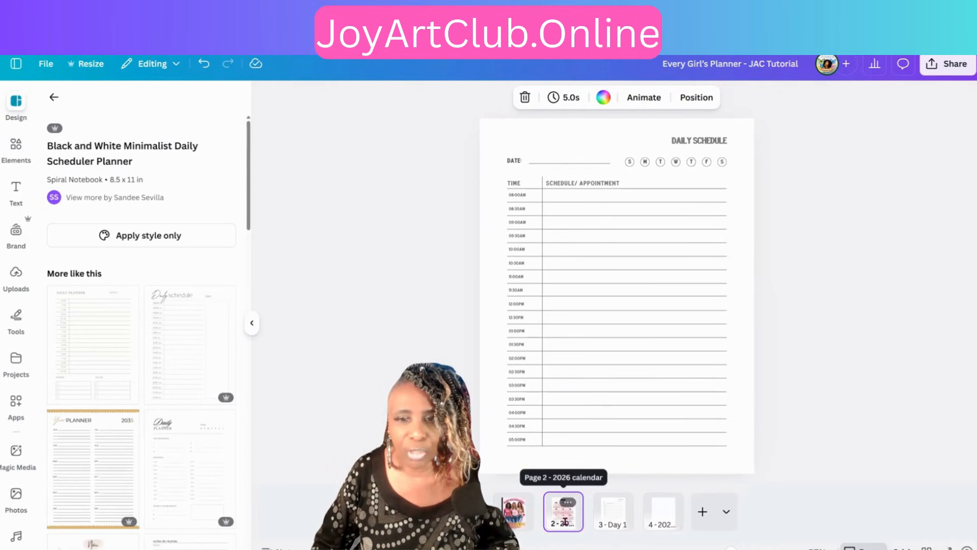
click(598, 211)
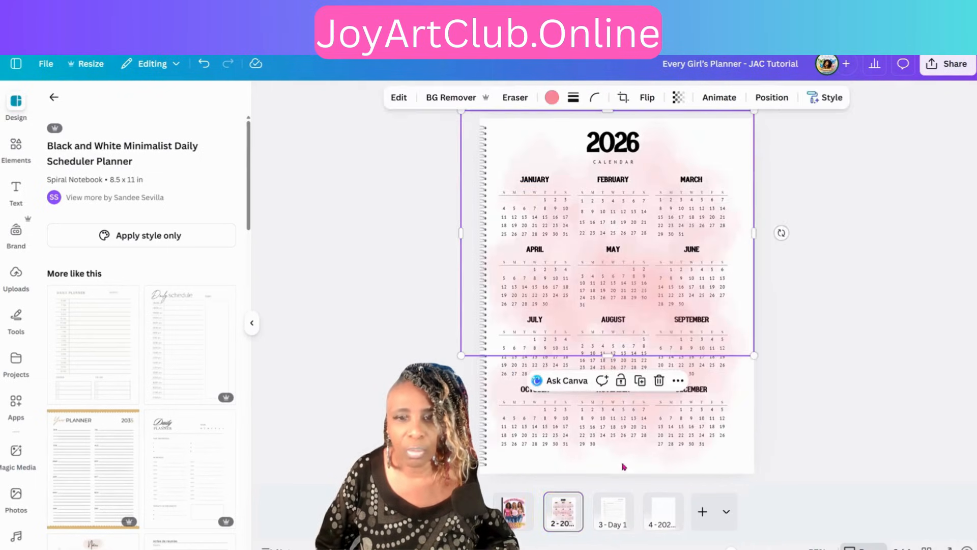
click(608, 526)
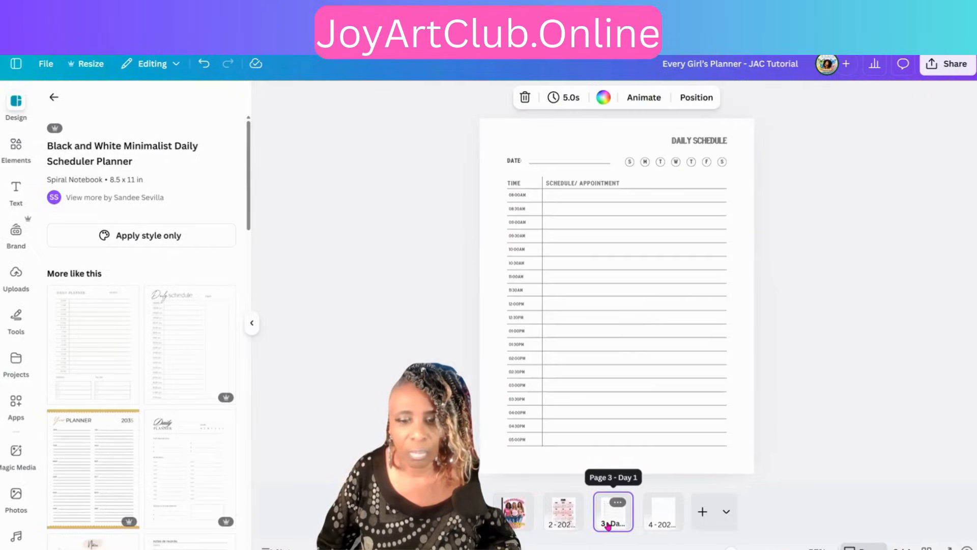
click(580, 523)
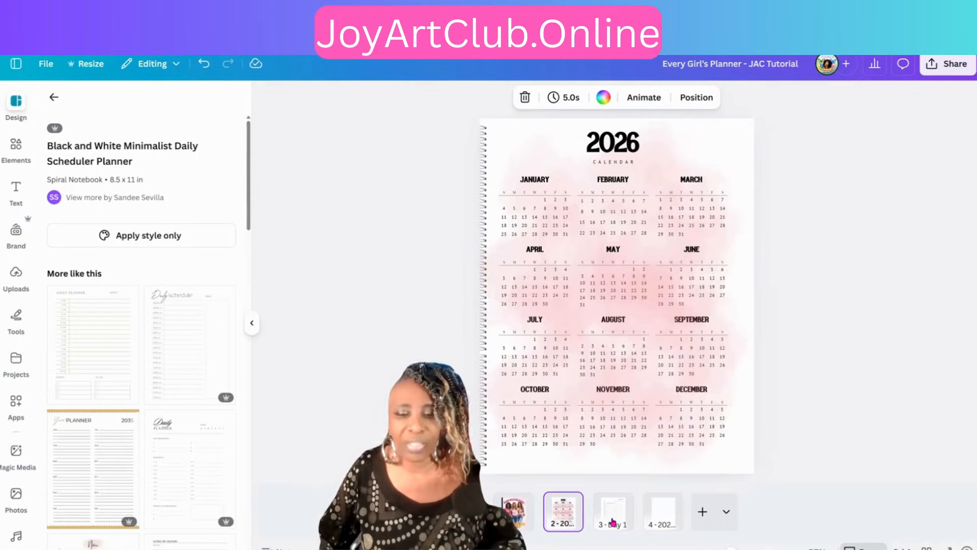
Step: Copy the pink watercolor background graphic from the 2026 calendar page
click(613, 522)
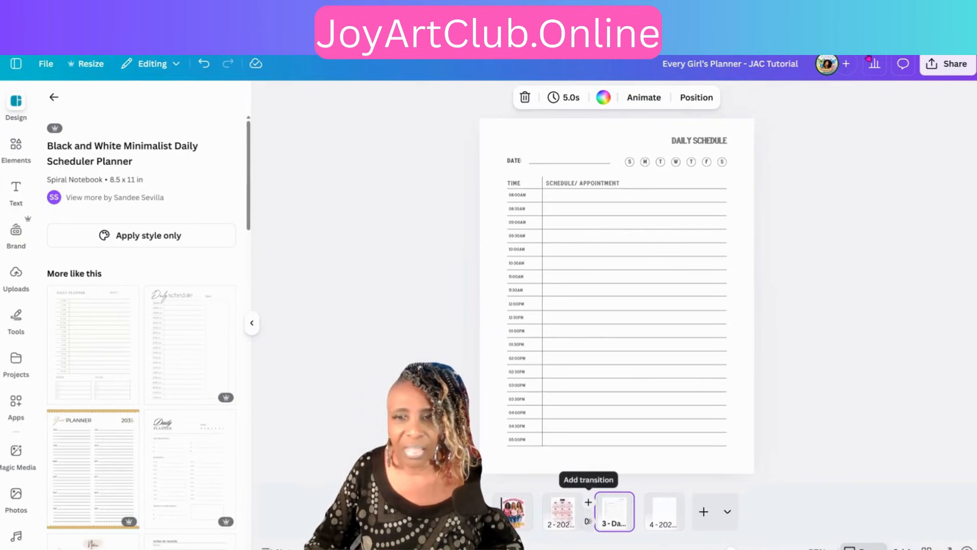
click(670, 212)
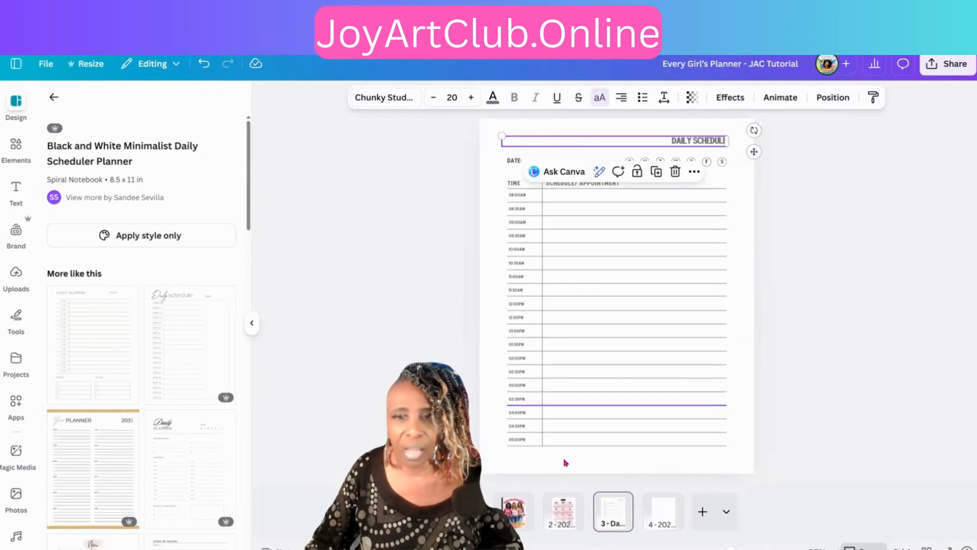
click(559, 525)
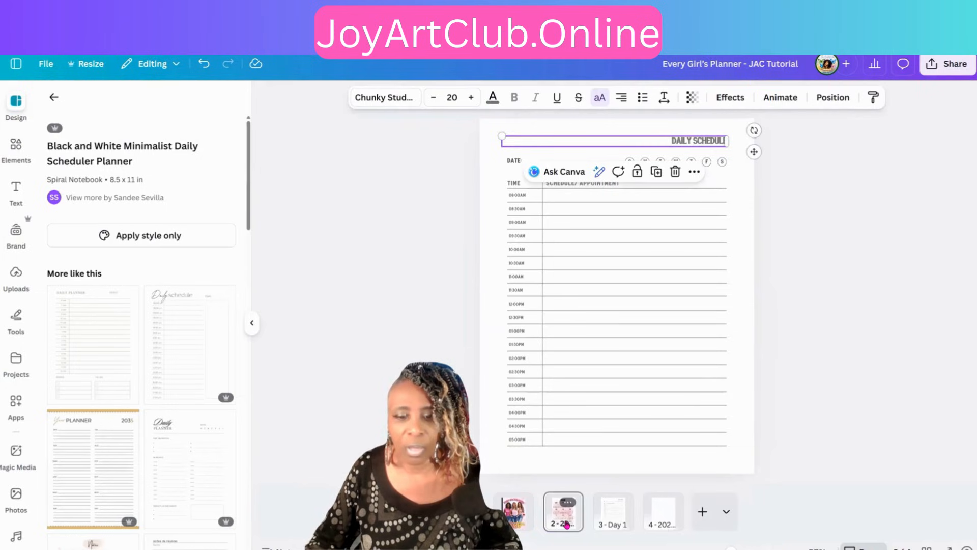
click(565, 522)
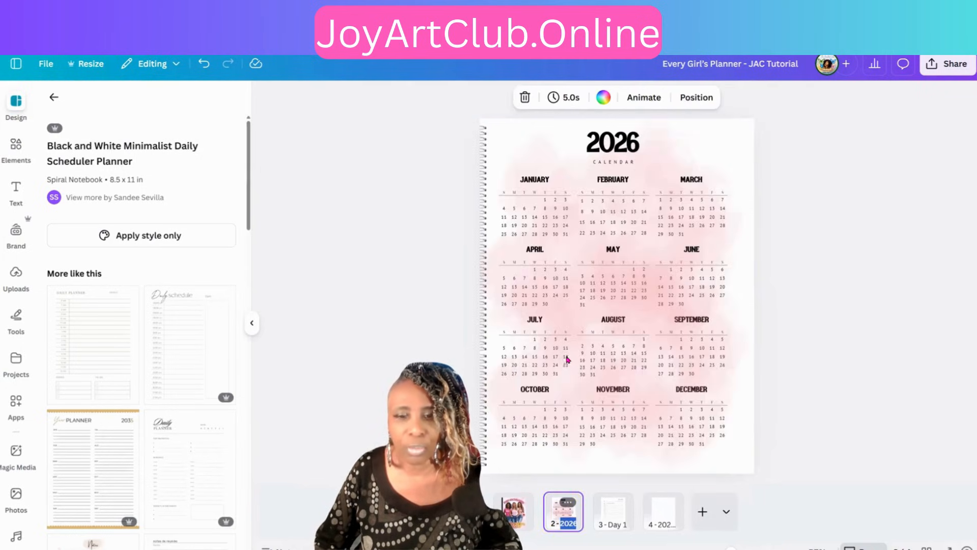
click(572, 381)
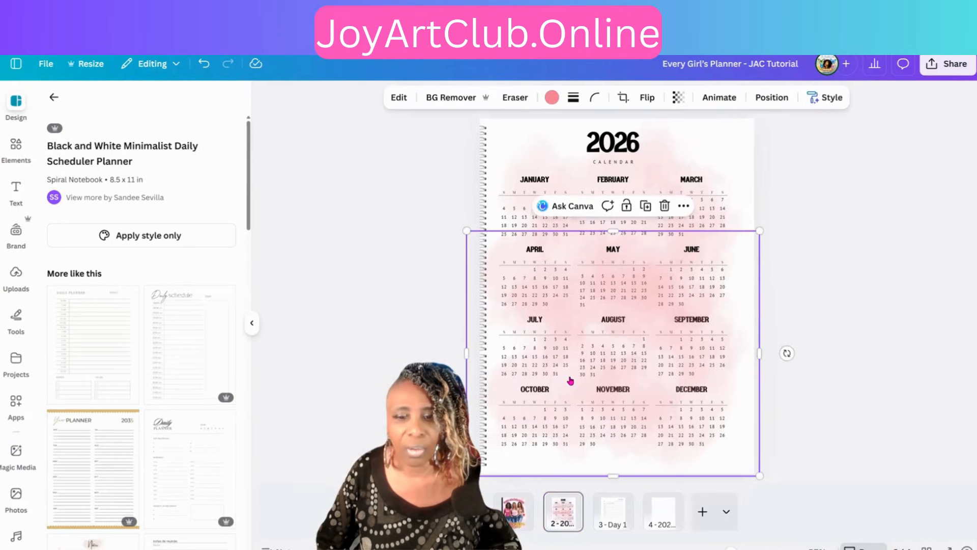
right_click(571, 380)
click(604, 161)
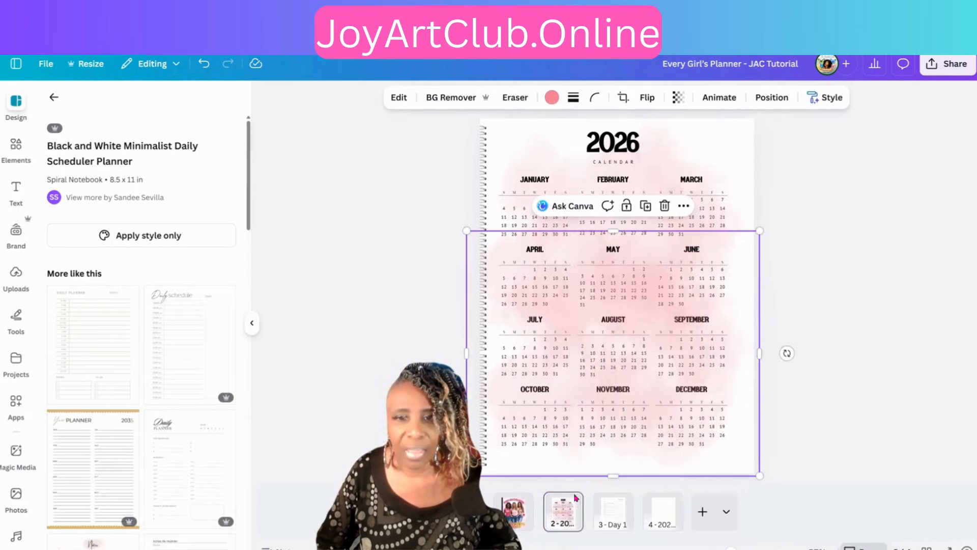
Step: Paste the pink watercolor onto the Day 1 page, rotate it to about 65° and place it over the schedule table
click(611, 516)
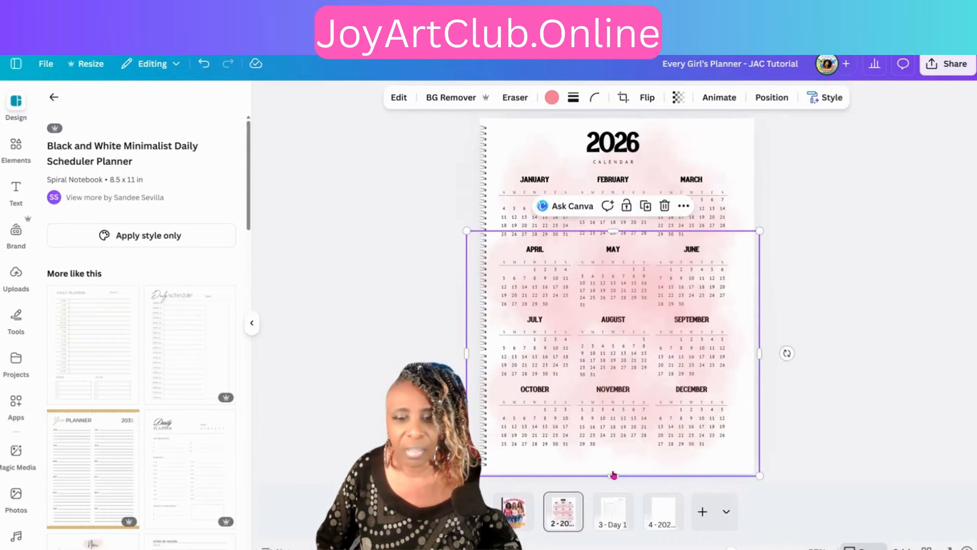
click(627, 318)
right_click(627, 318)
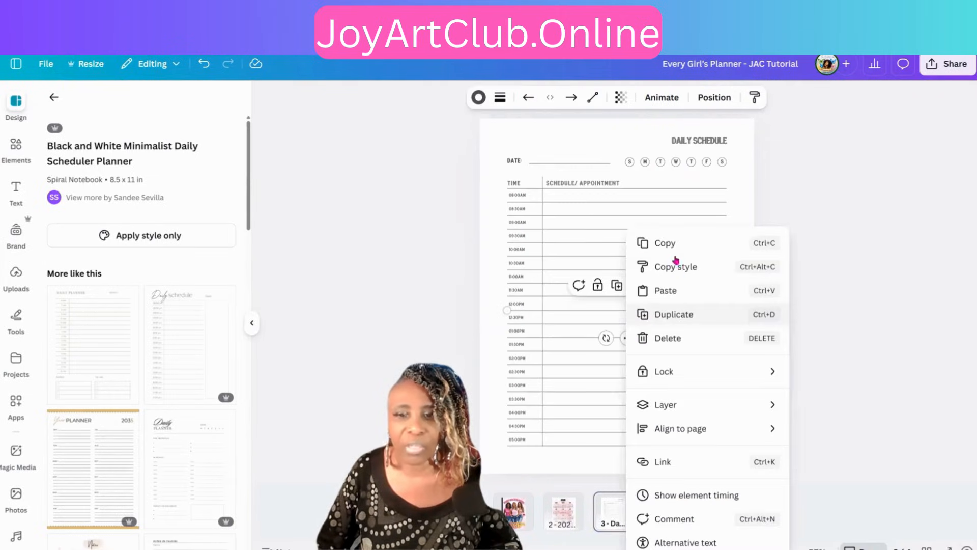
click(675, 291)
drag(685, 286, 676, 258)
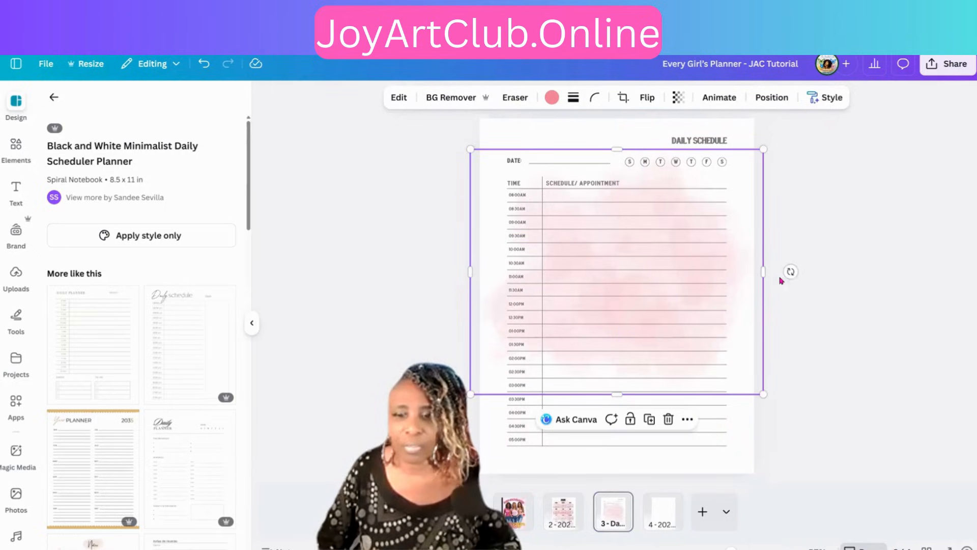
drag(790, 271, 676, 395)
drag(681, 297, 682, 327)
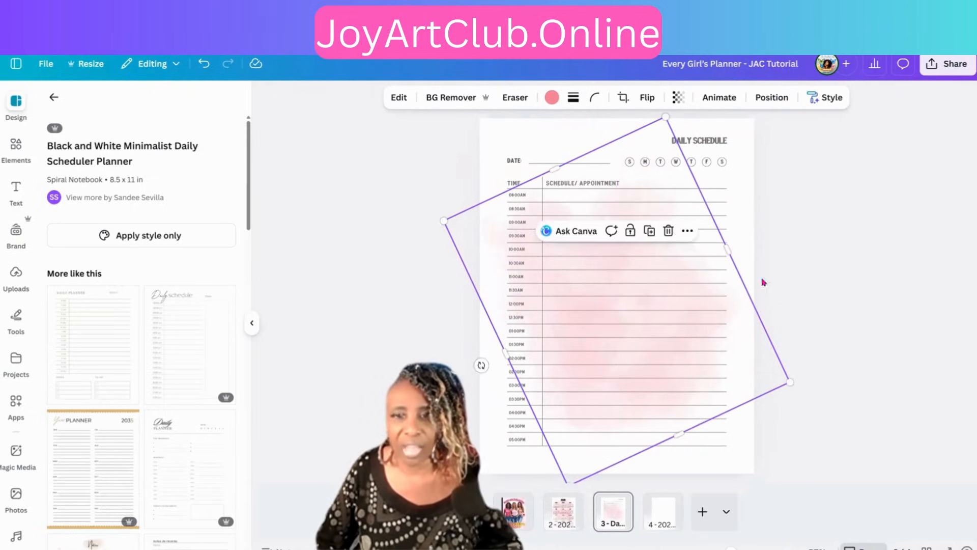
Step: Recolor the "Daily Schedule" title on the Day 1 page black
click(705, 142)
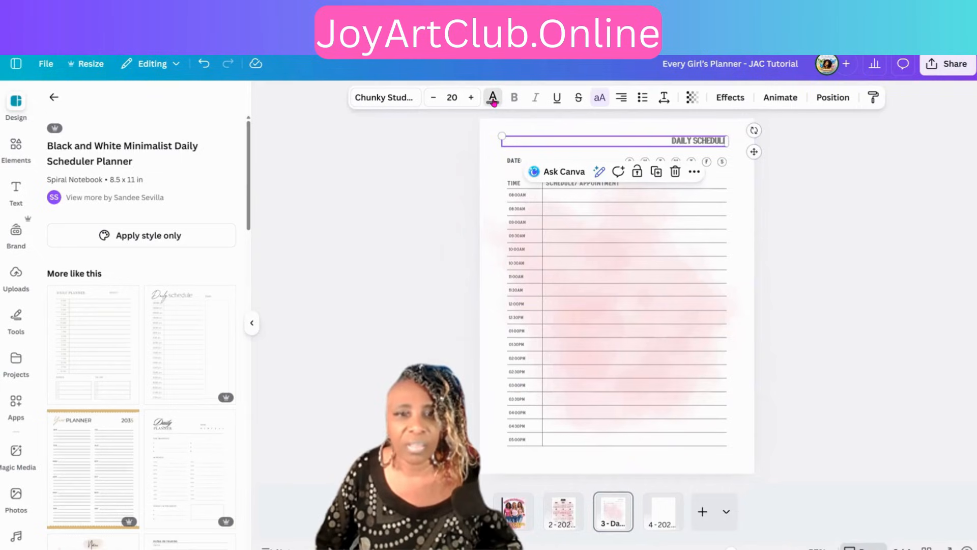
click(493, 99)
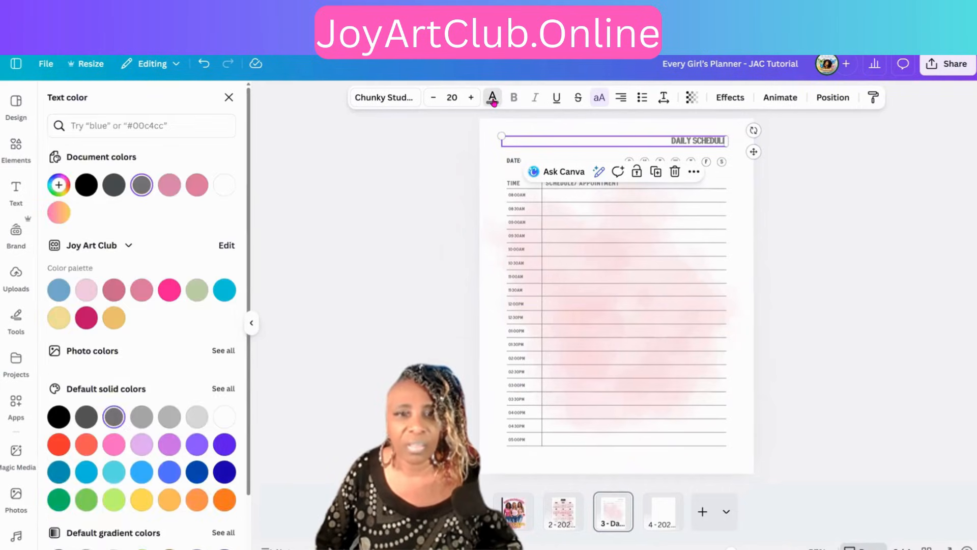
click(86, 186)
click(376, 179)
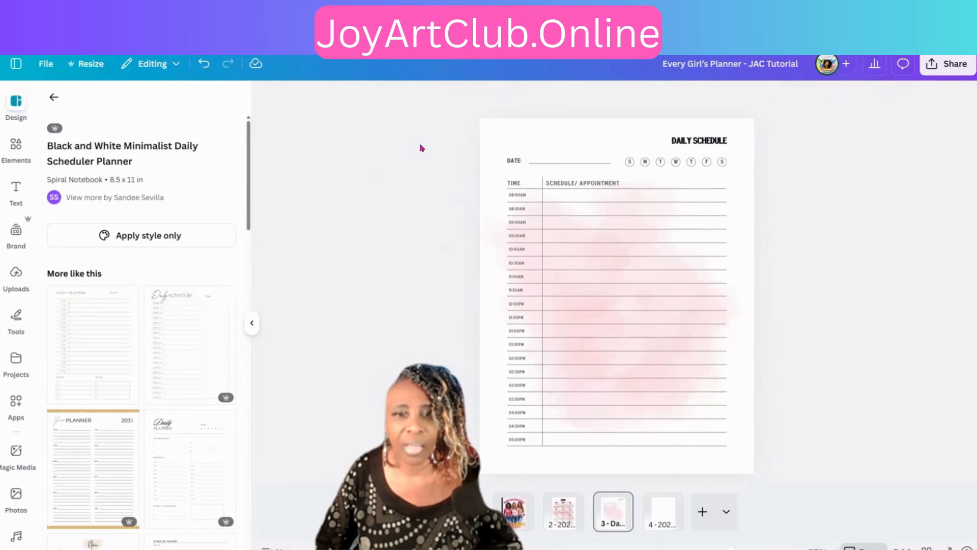
Step: Set all the text on the Day 1 page, including the time labels and column headings, to black
drag(421, 146, 705, 442)
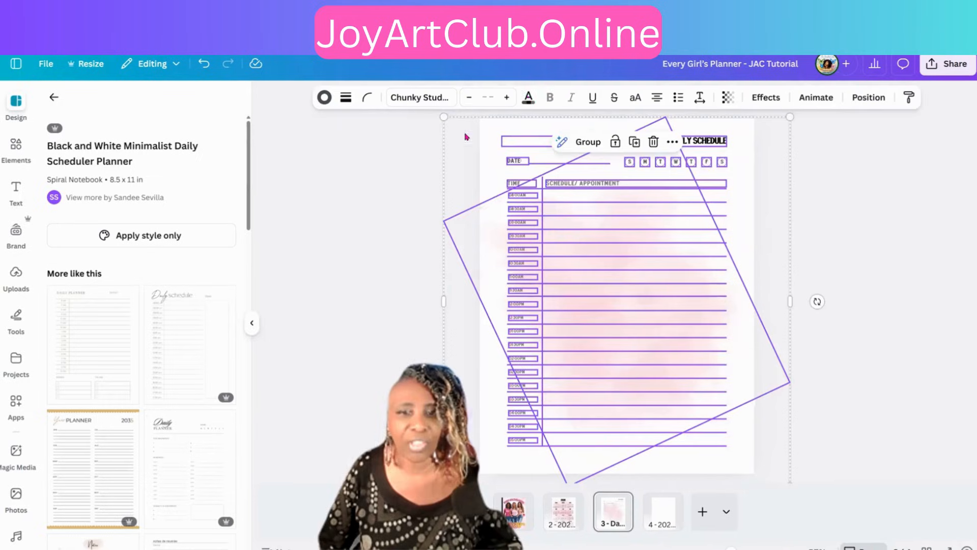
click(529, 97)
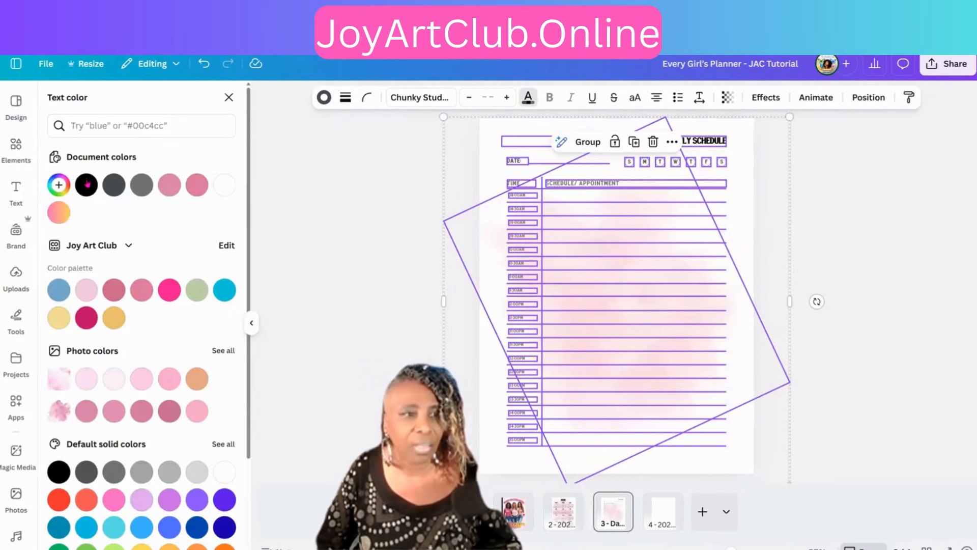
click(86, 185)
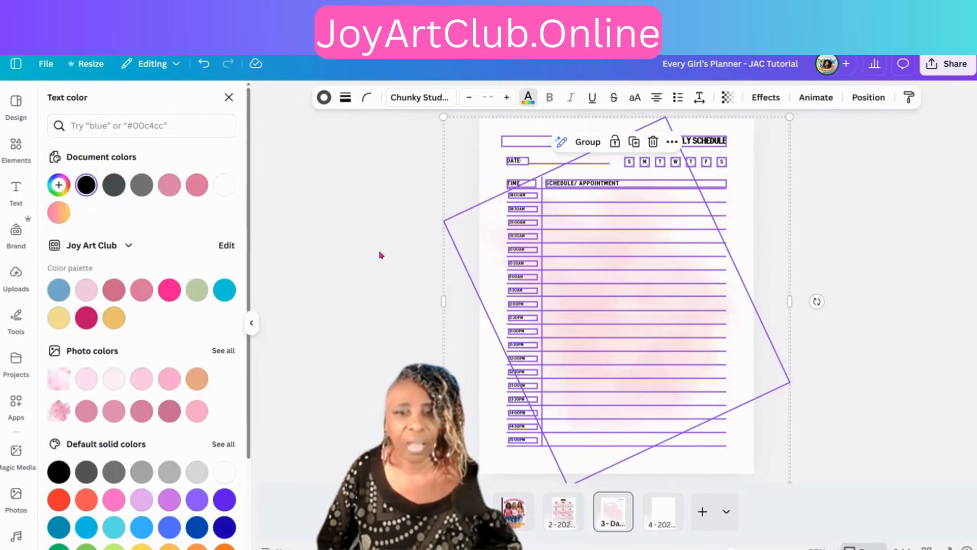
click(364, 260)
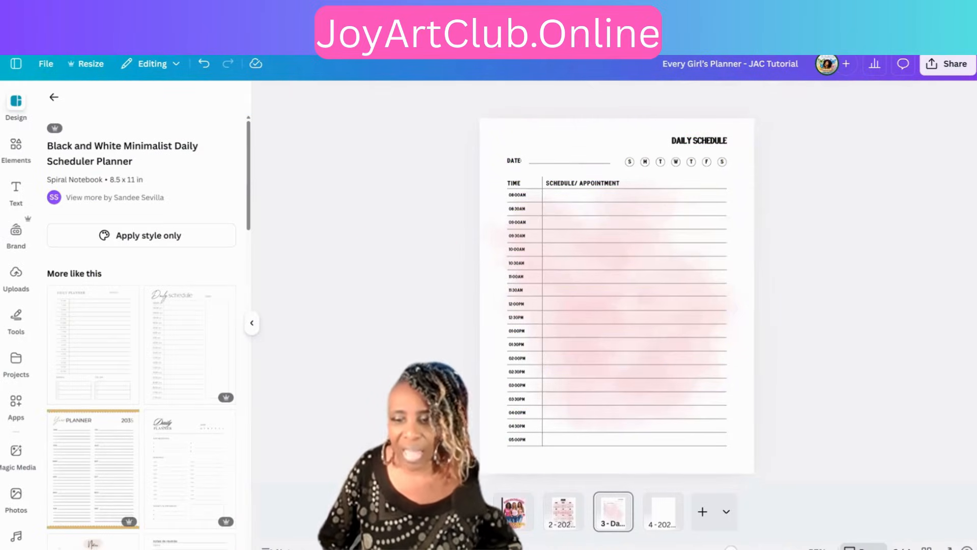
Step: Send the pink watercolor on the Day 1 page to the back, behind the schedule text and lines
mouse_move(730, 549)
mouse_down()
mouse_move(755, 549)
mouse_move(734, 549)
mouse_up()
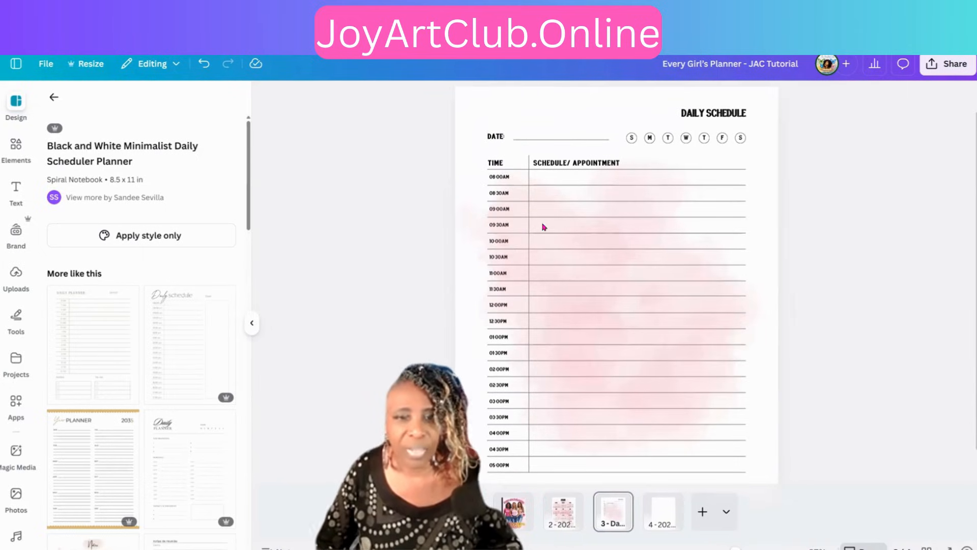
click(496, 184)
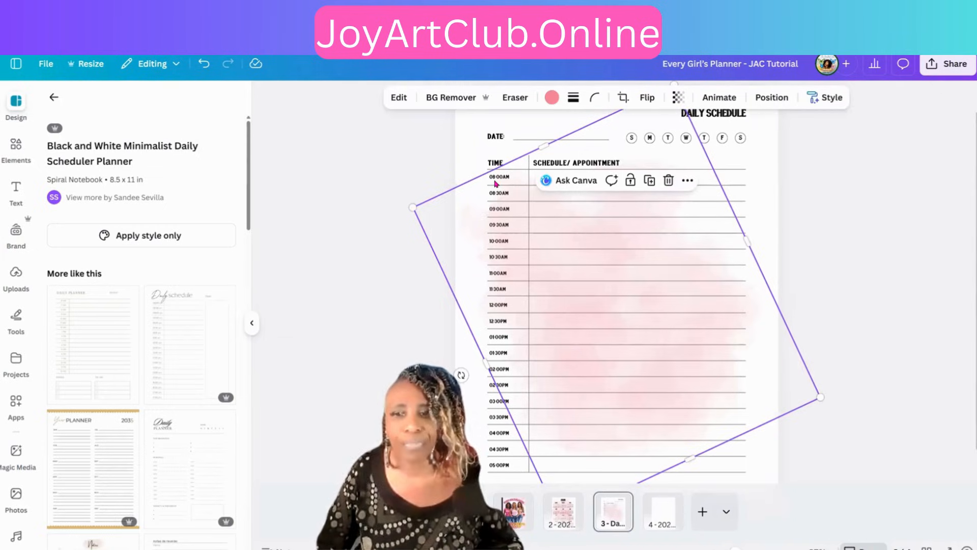
click(767, 102)
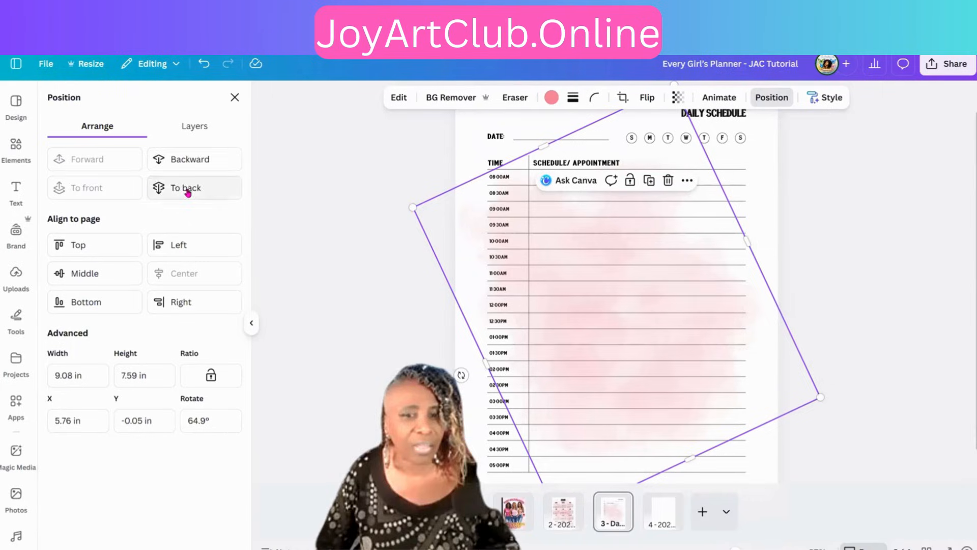
click(187, 190)
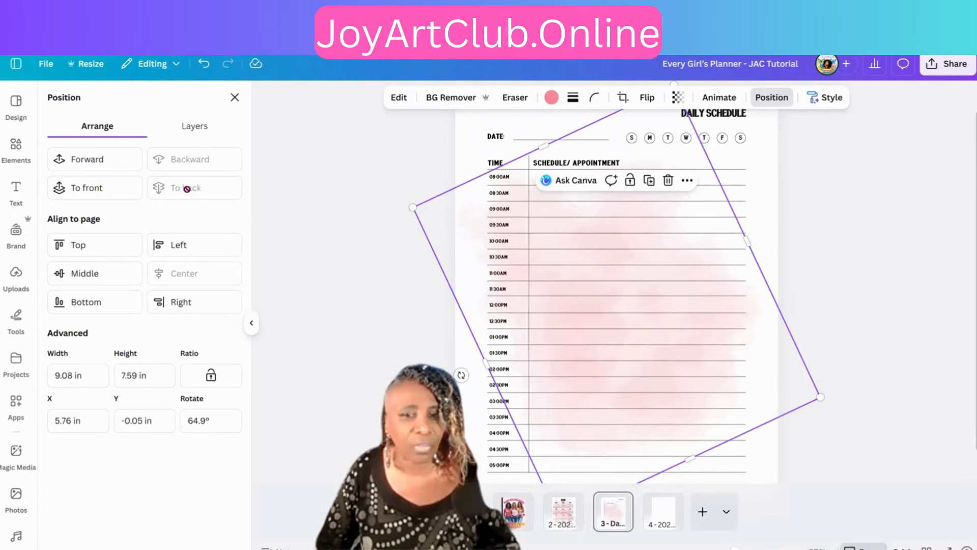
click(587, 280)
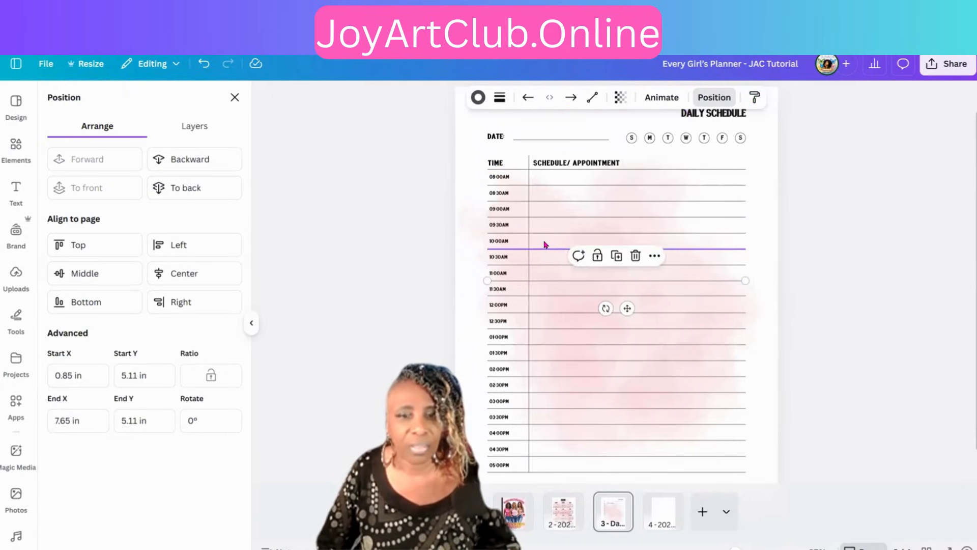
drag(543, 280, 546, 248)
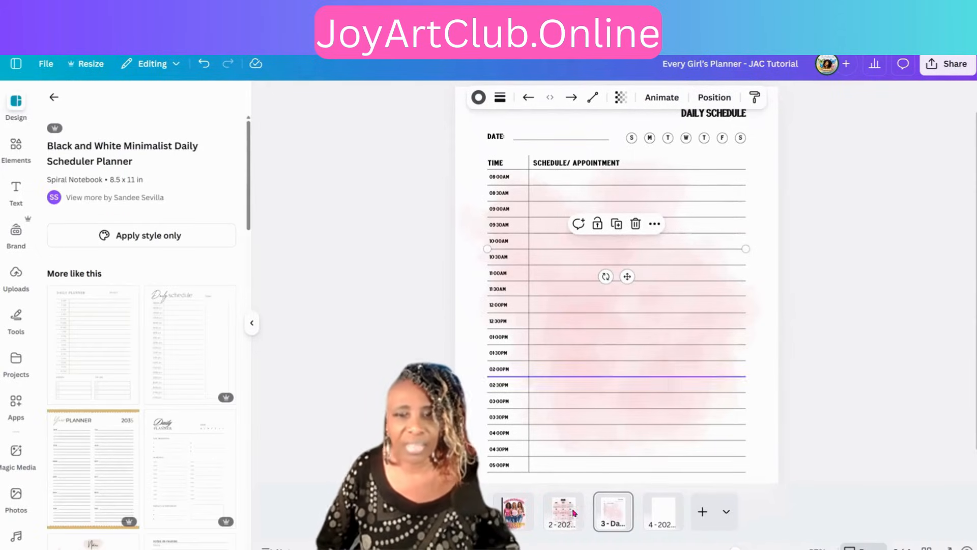
Step: Duplicate the Day 1 page and move the copy between the cover and the 2026 calendar page
mouse_move(539, 517)
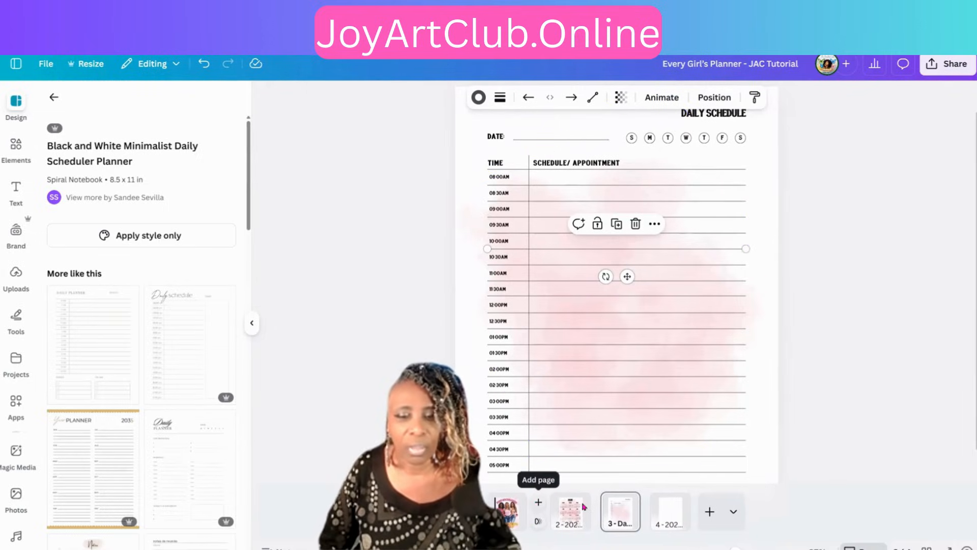
click(617, 502)
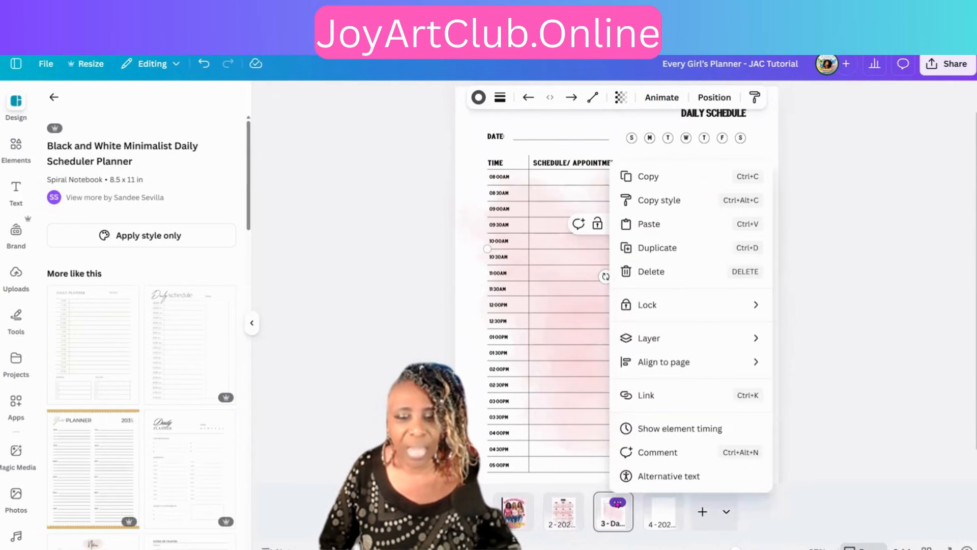
click(685, 211)
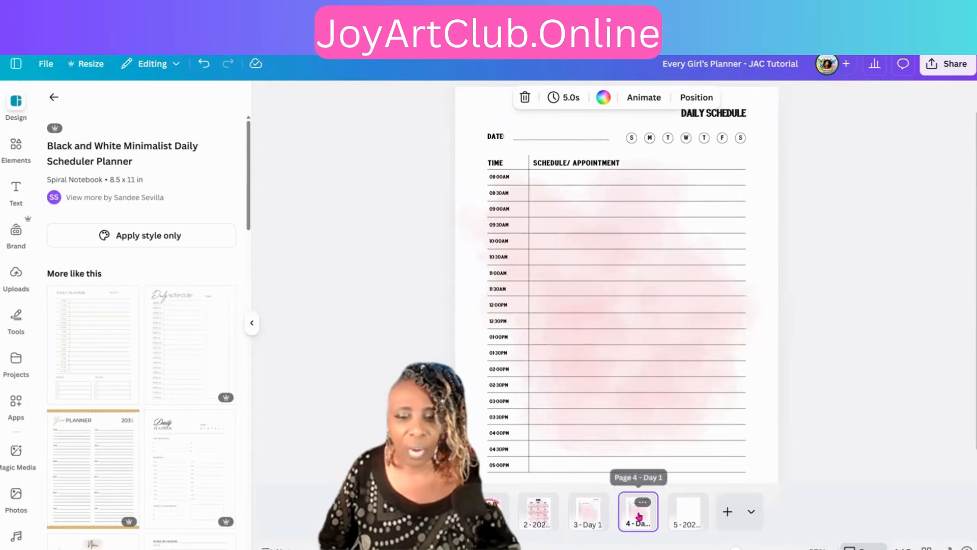
drag(631, 511, 516, 513)
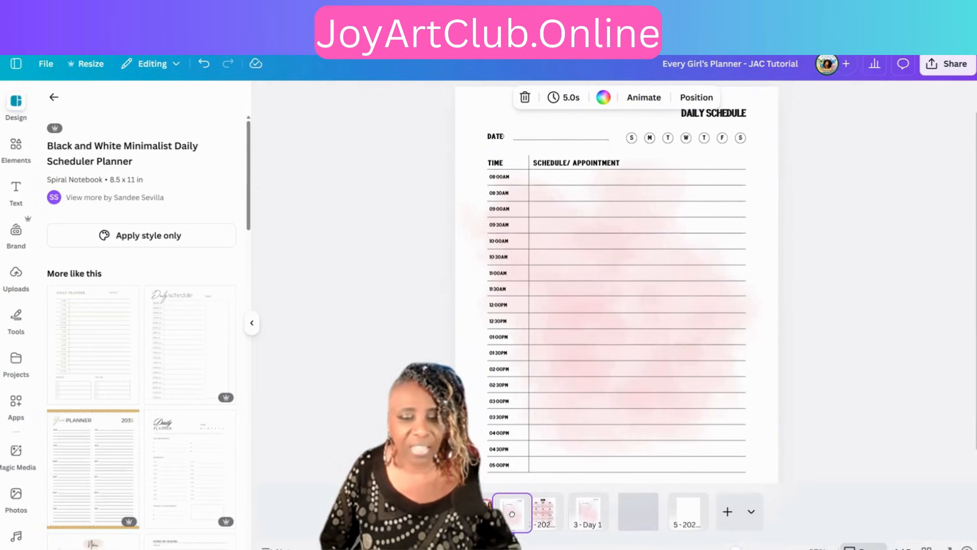
drag(514, 518, 513, 517)
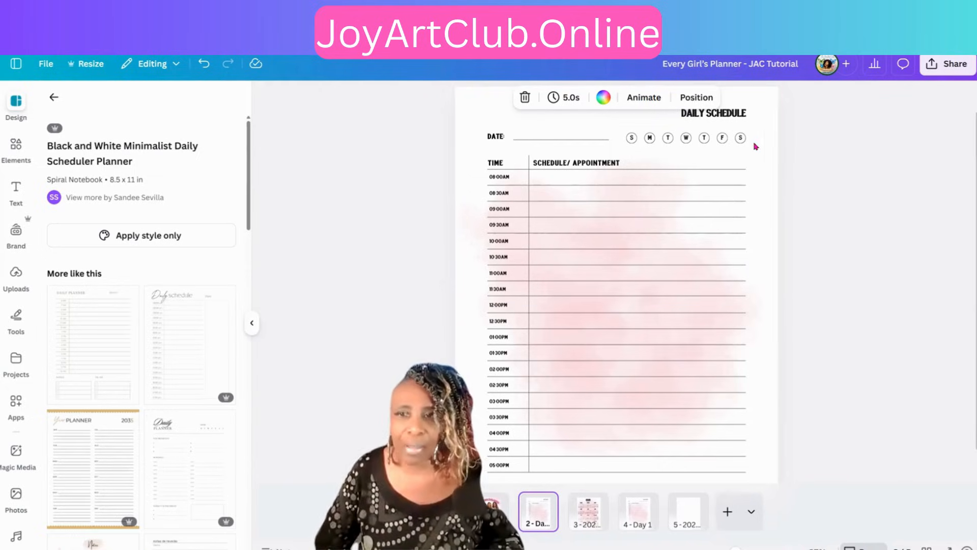
Step: Replace the "Daily Schedule" title on the duplicated Day 1 page with "INDEX"
double_click(541, 523)
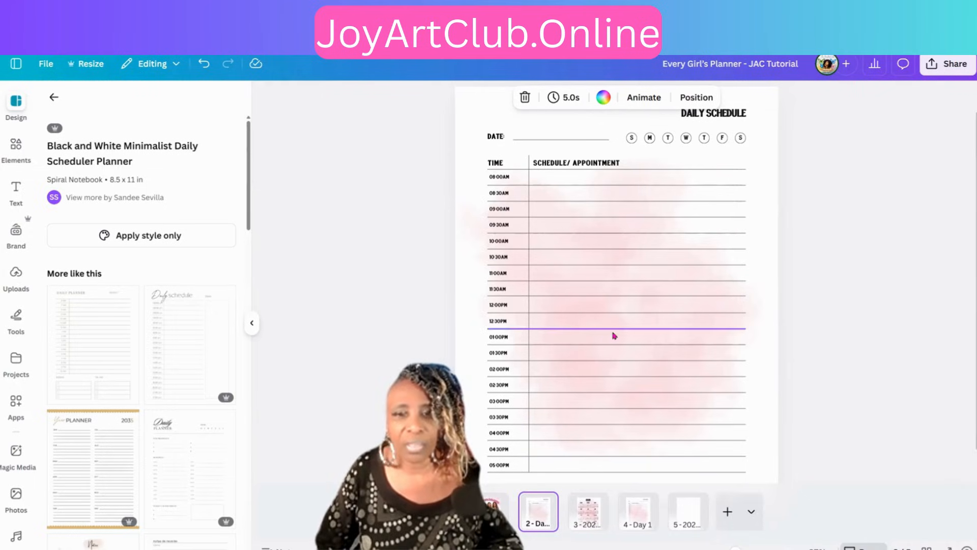
click(721, 118)
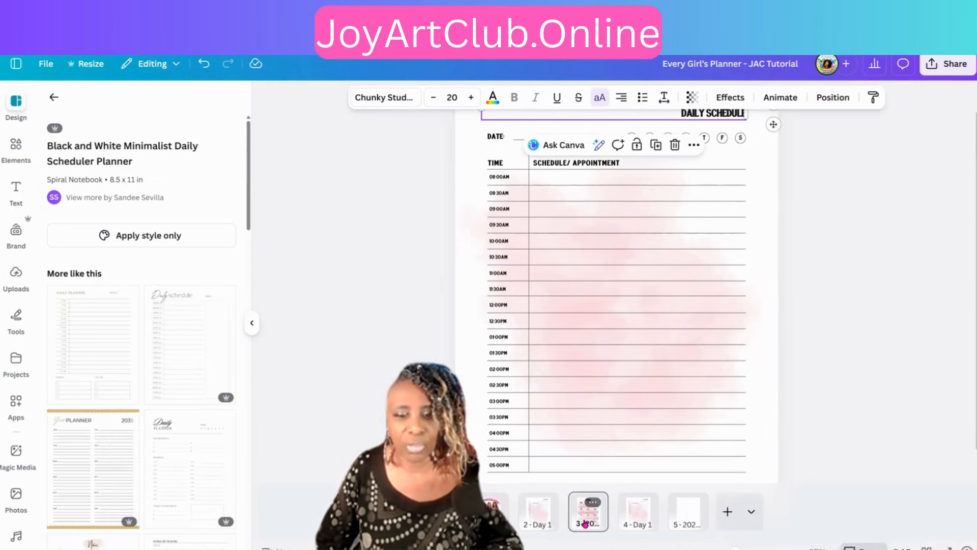
click(585, 524)
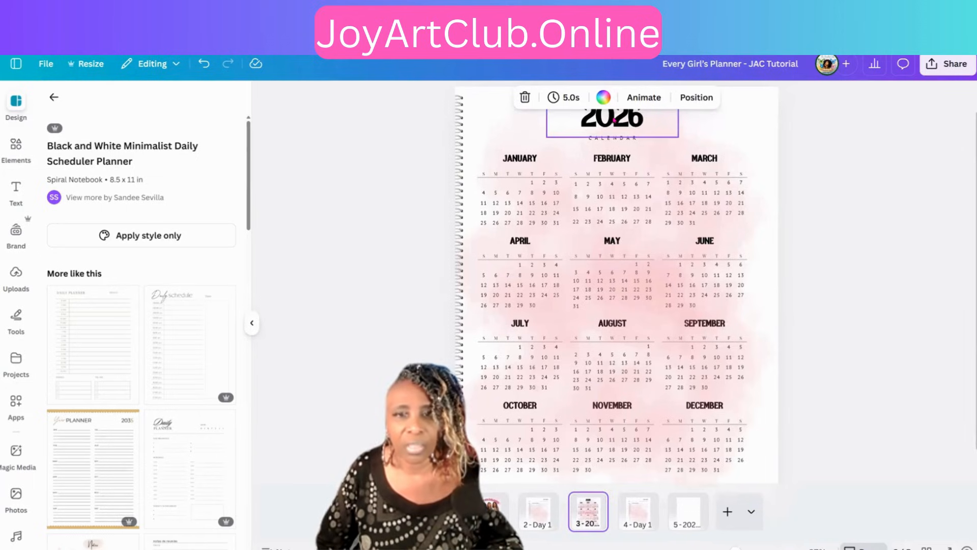
click(613, 120)
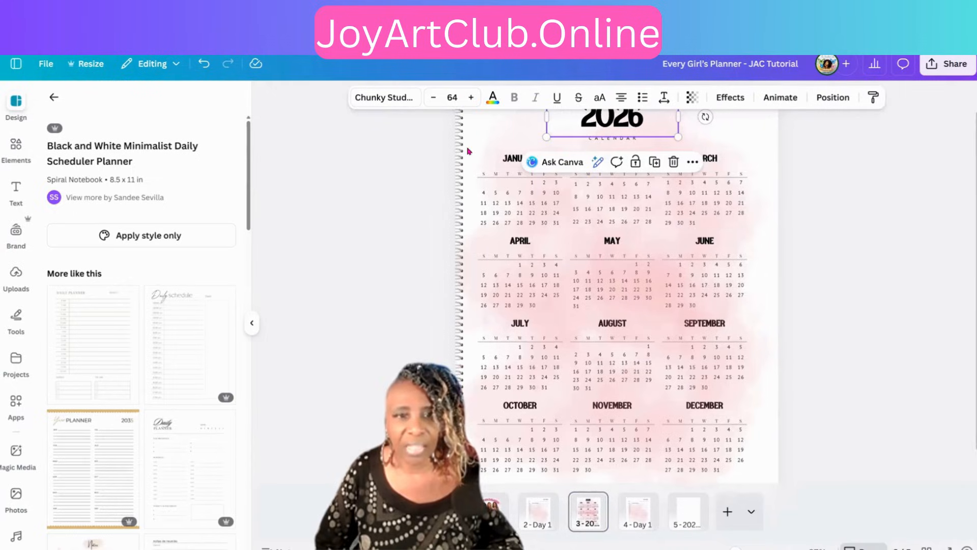
click(533, 527)
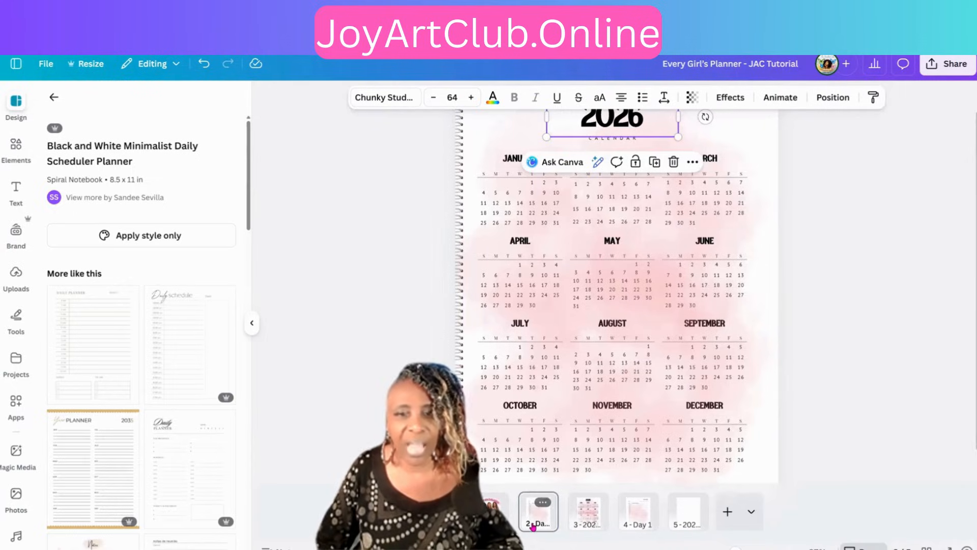
click(727, 116)
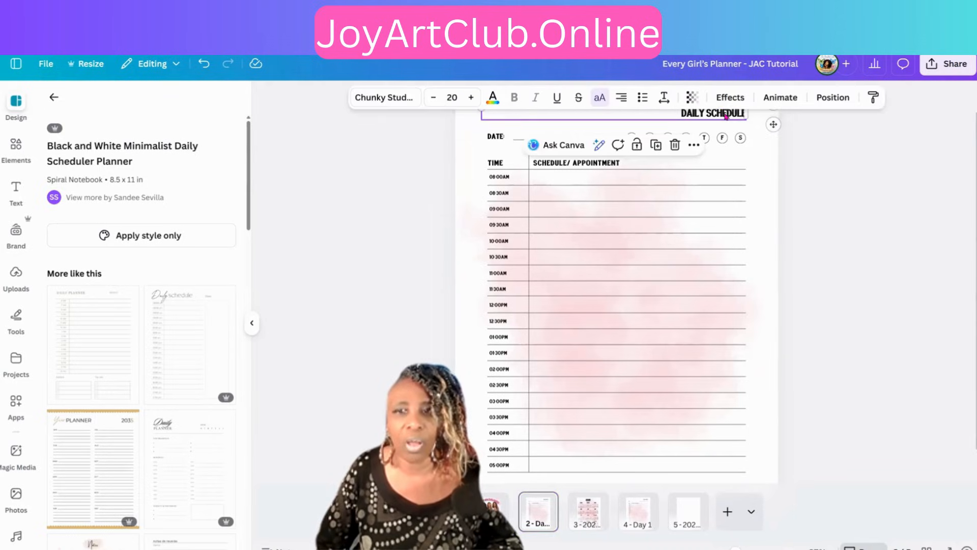
click(725, 115)
click(724, 114)
triple_click(724, 113)
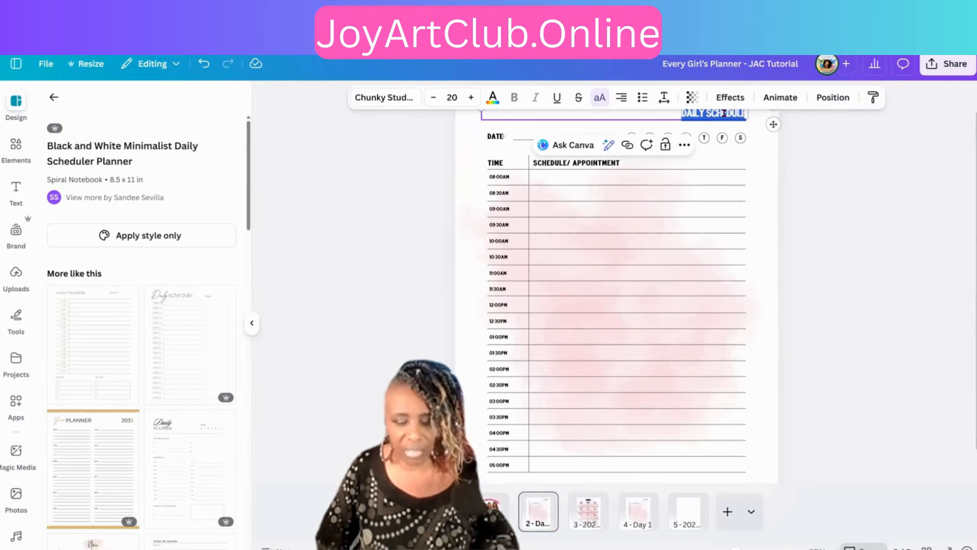
text(INDEX)
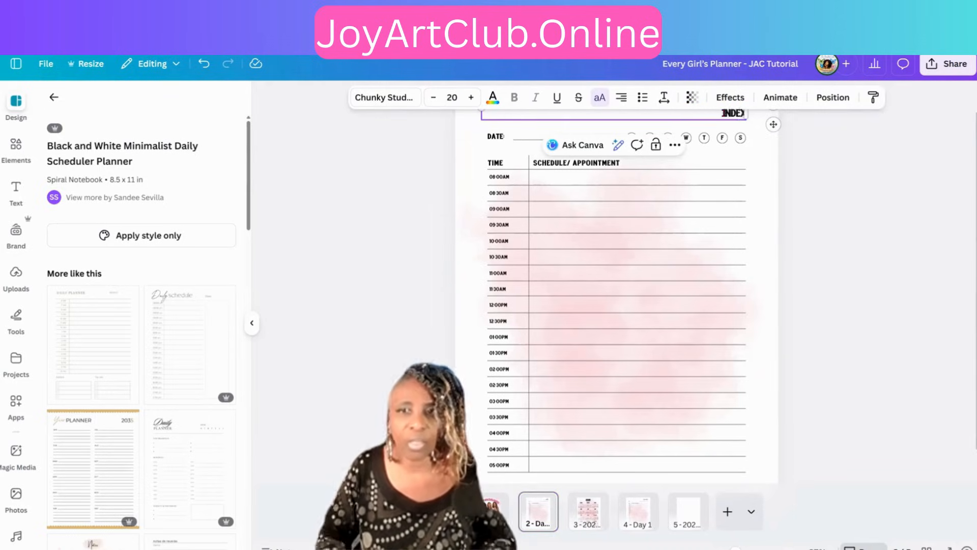
Step: Set the "INDEX" title's font size to 64 and center its text
click(450, 97)
text(16)
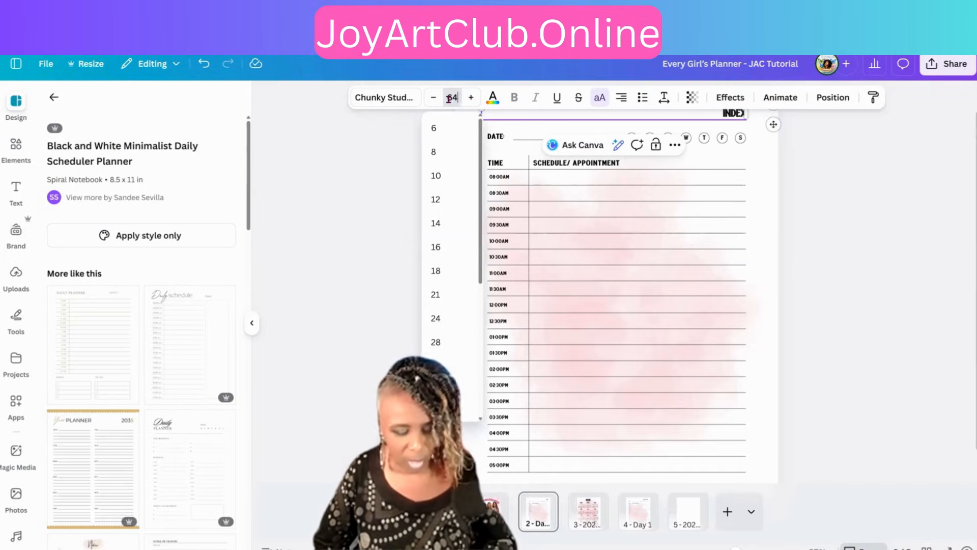
key(Tab)
click(774, 190)
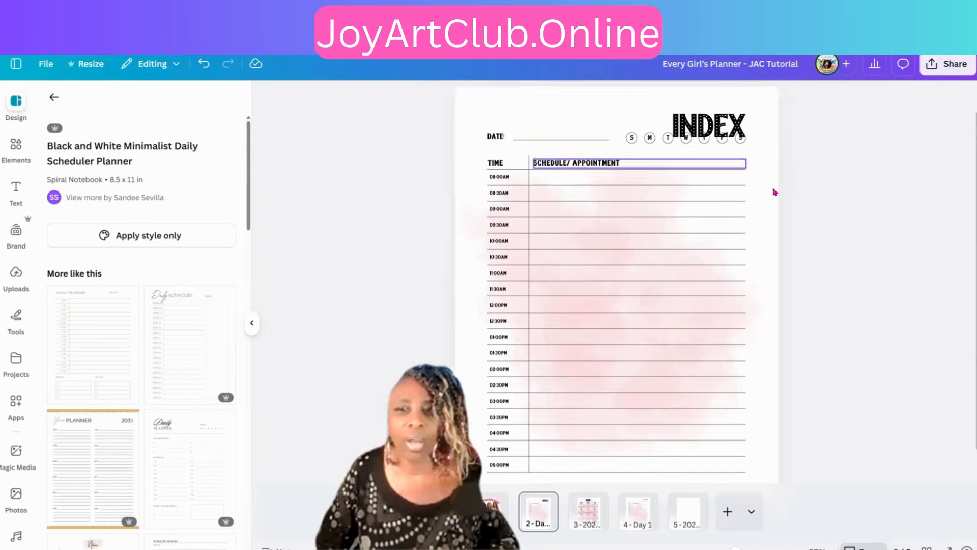
click(658, 112)
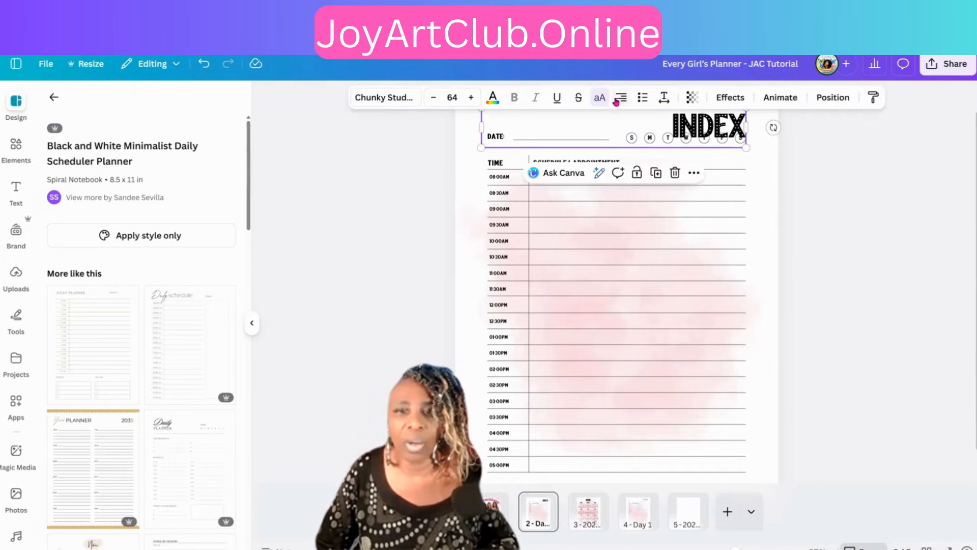
click(621, 98)
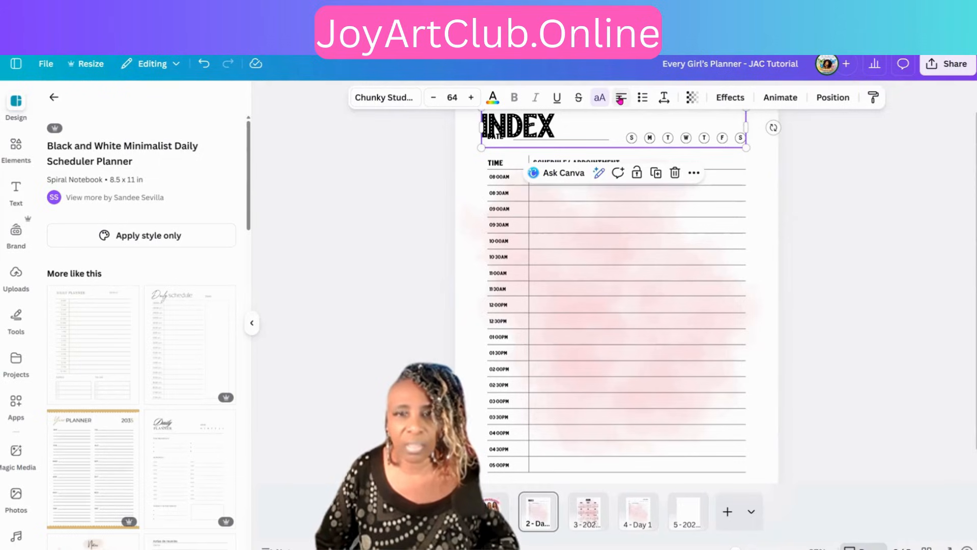
click(621, 97)
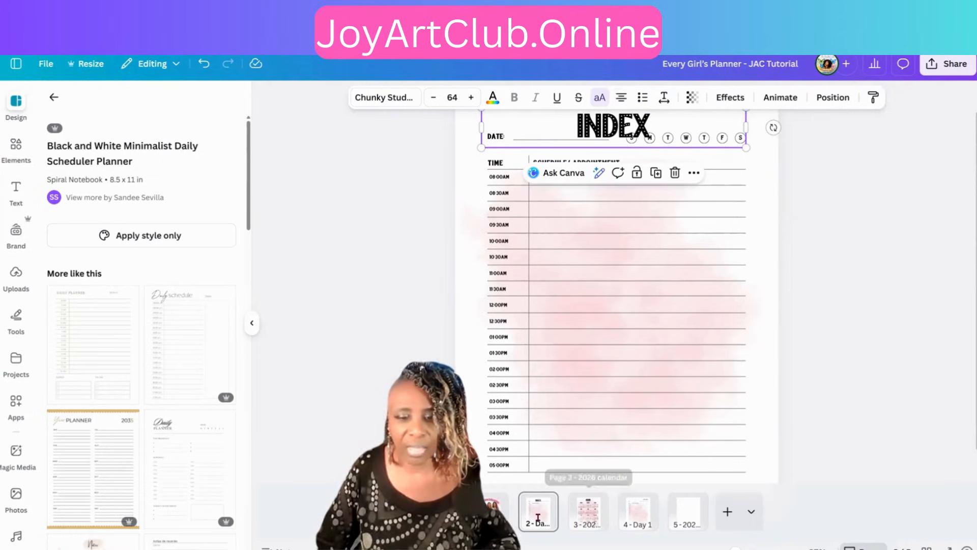
Step: Copy the text style of the "2026" title on the calendar page and apply it to the "INDEX" title
click(586, 518)
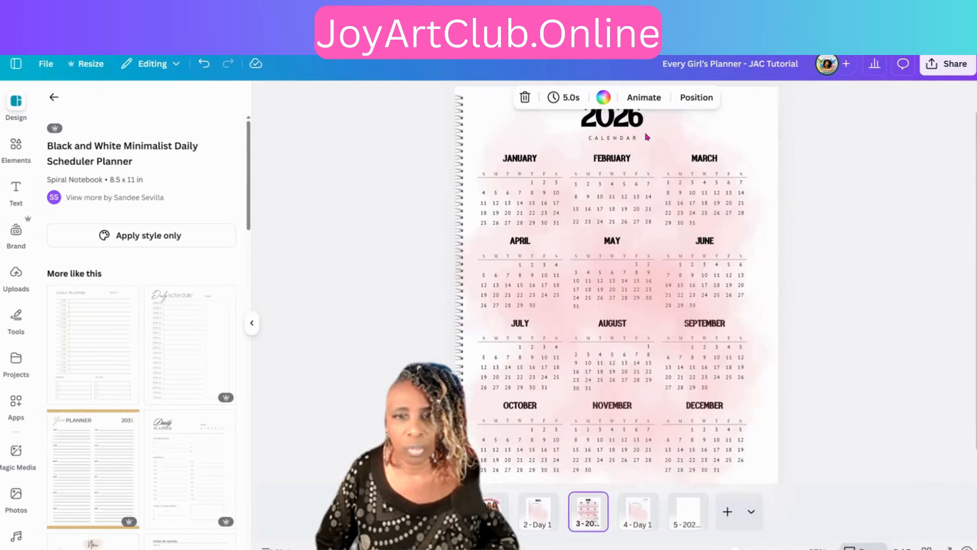
scroll(619, 164, up, 1)
click(618, 152)
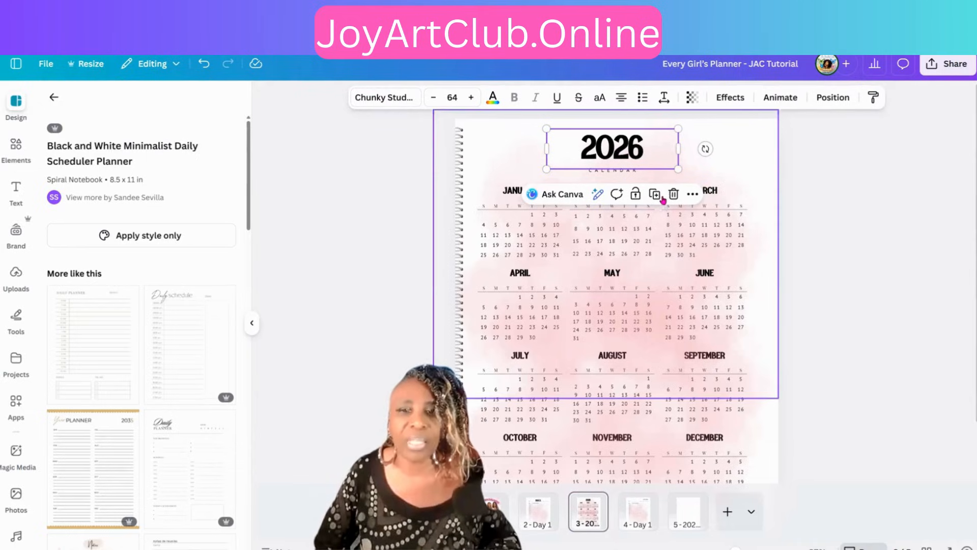
click(873, 98)
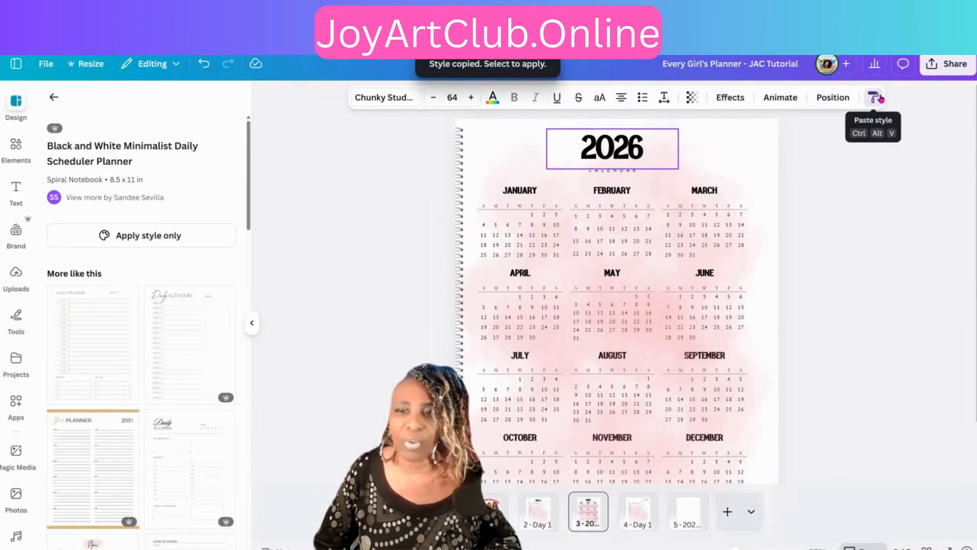
click(539, 518)
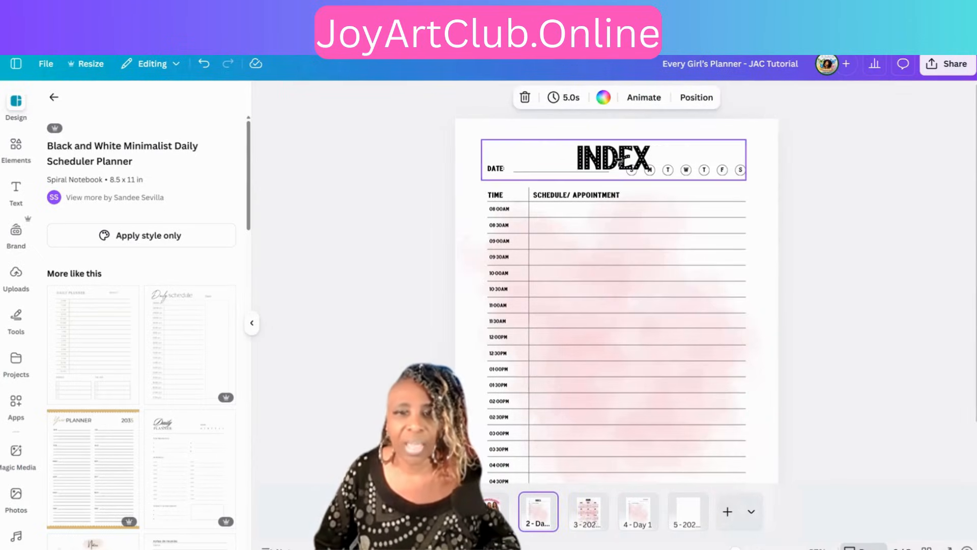
click(620, 160)
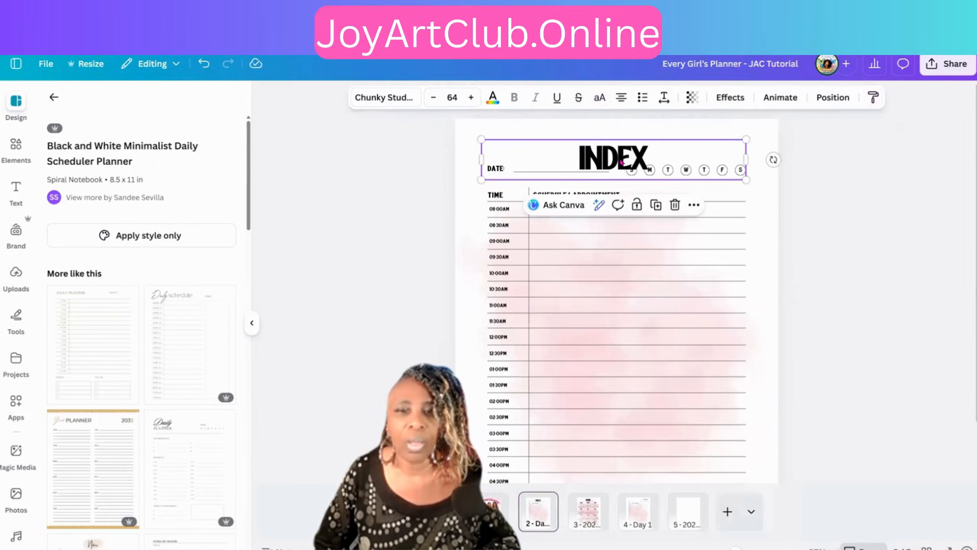
Step: Move the "INDEX" title up to the top edge of the page, clear of the date and weekday row
drag(591, 139, 594, 153)
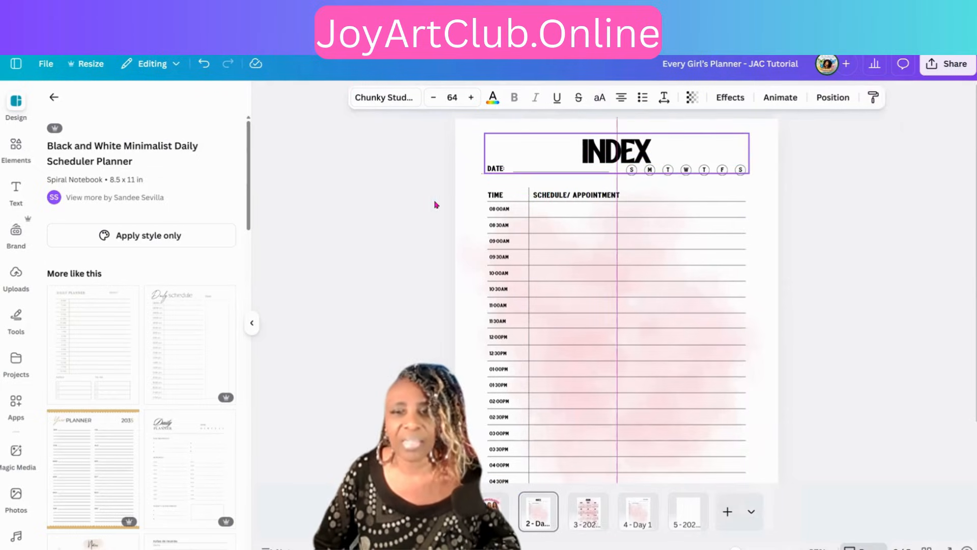
click(464, 269)
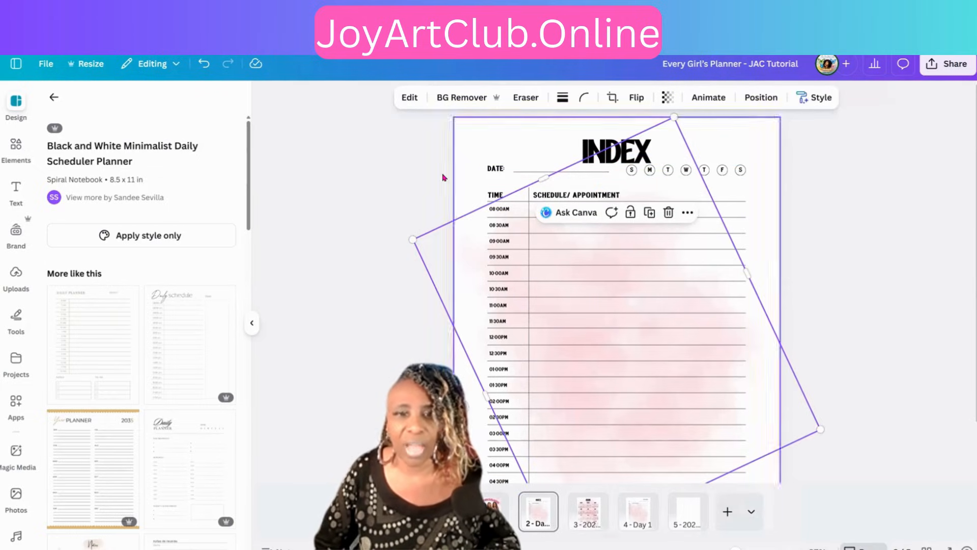
click(472, 173)
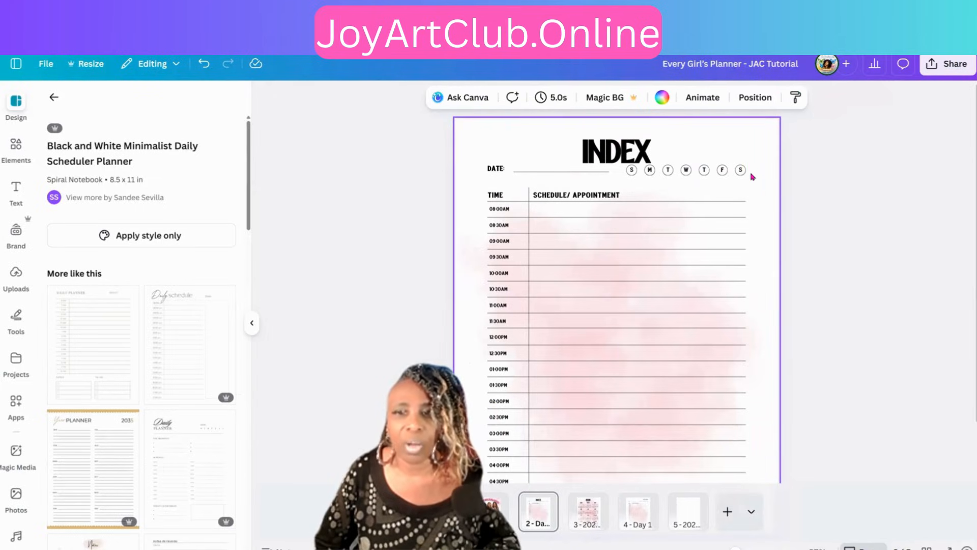
drag(696, 142, 690, 130)
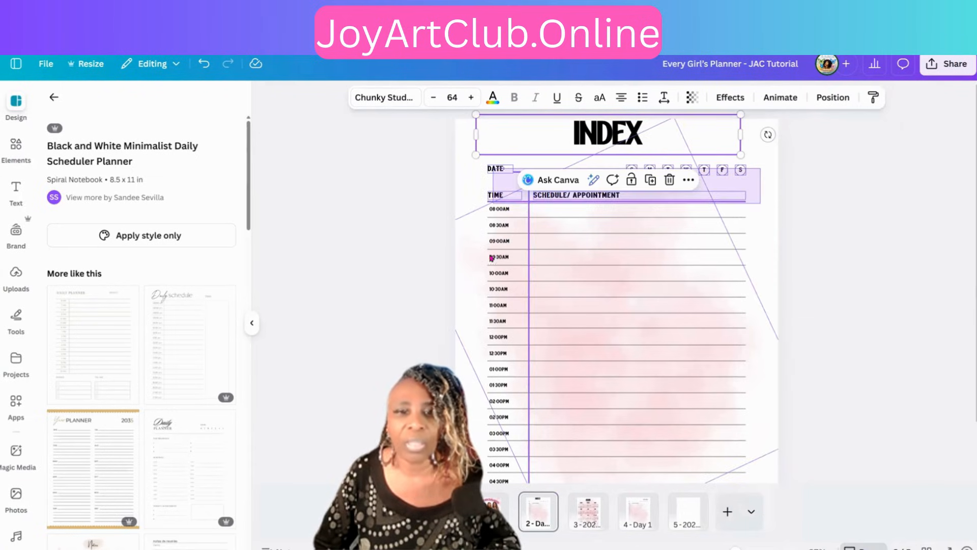
Step: Shift the pink watercolor aside and delete the schedule lines, "Schedule/ Appointment" heading, weekday circles and date line from the INDEX page
click(484, 187)
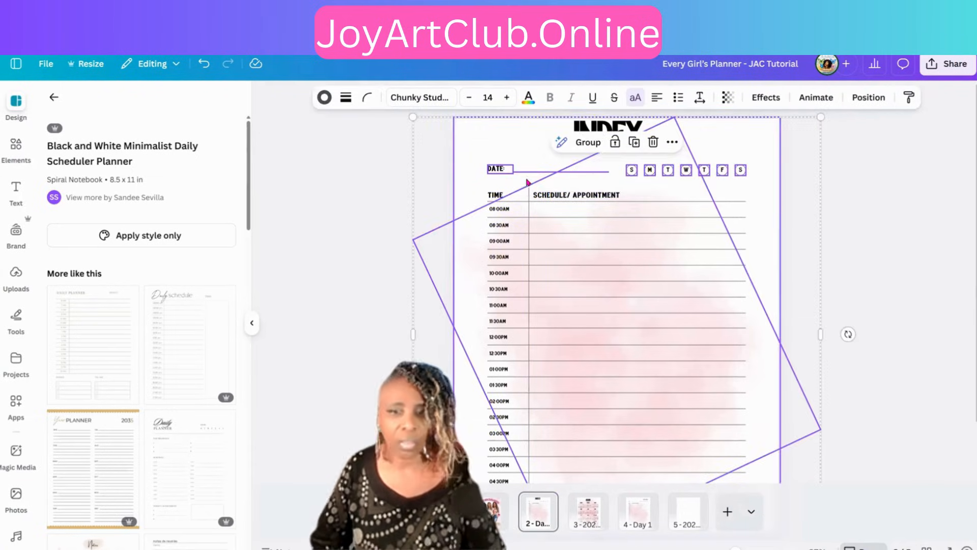
click(519, 313)
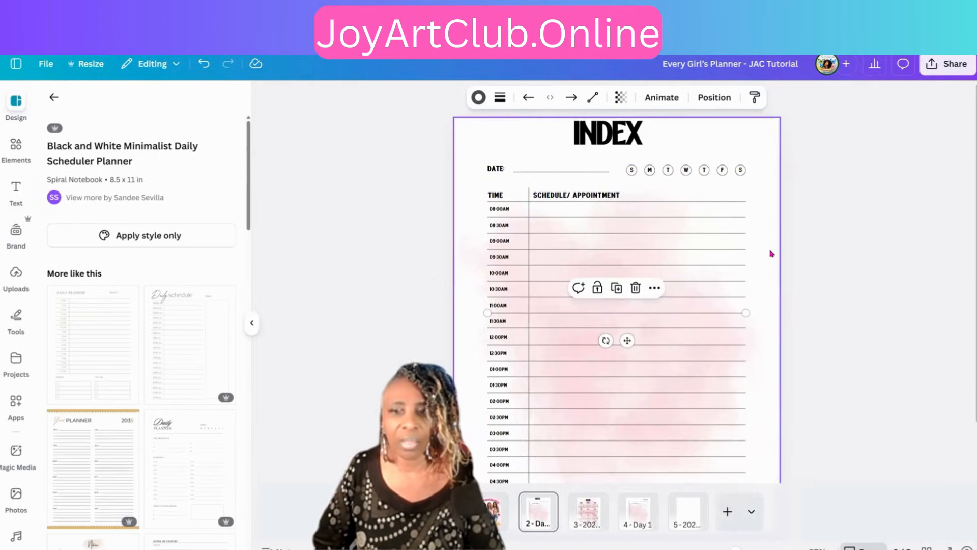
click(742, 223)
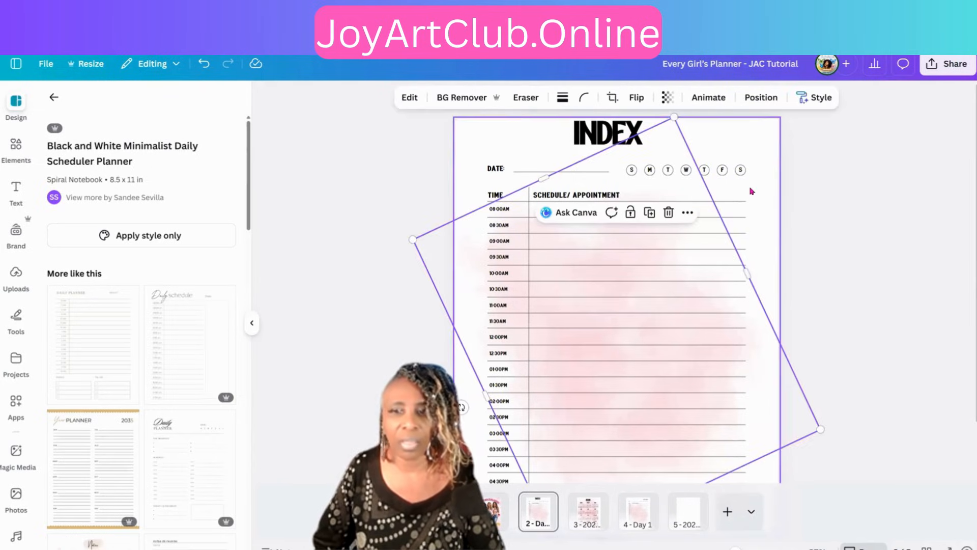
click(750, 192)
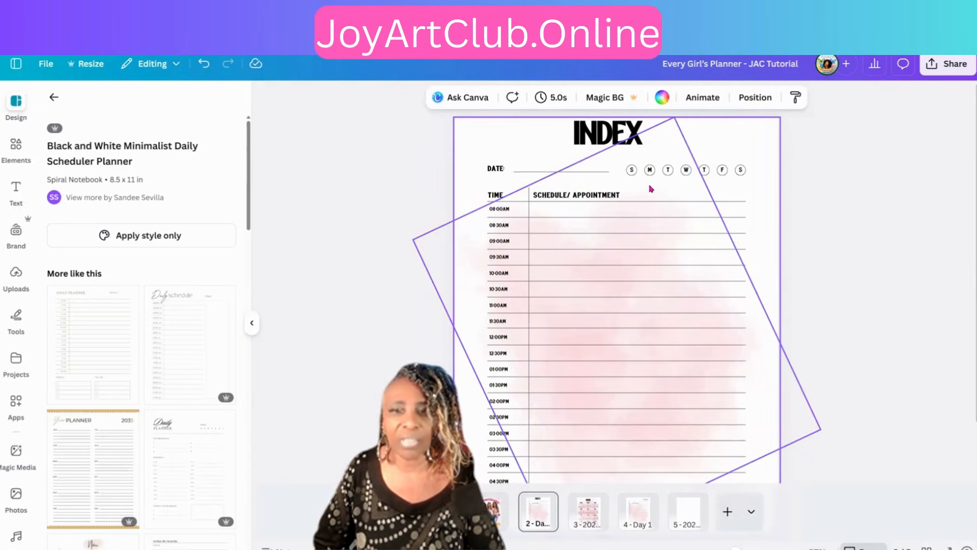
drag(650, 187, 462, 254)
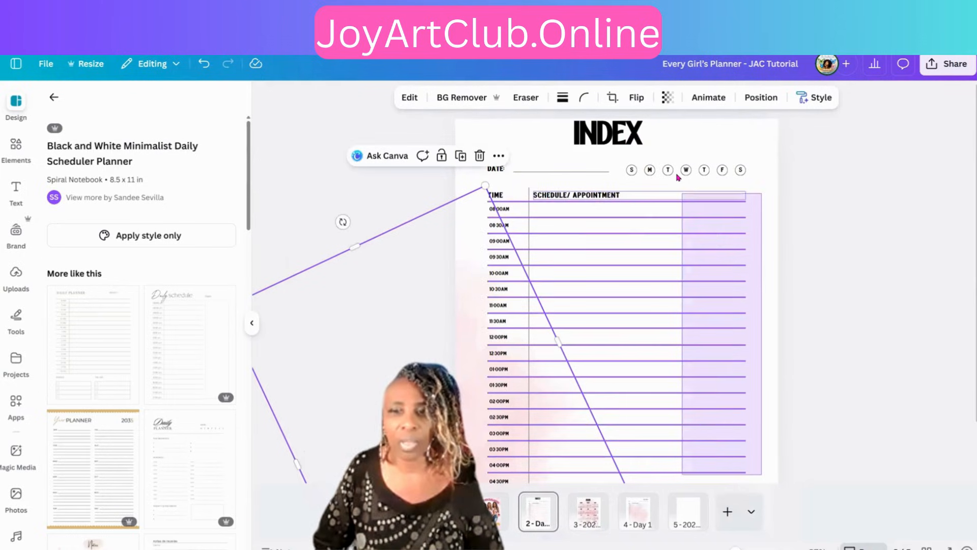
drag(678, 174, 678, 170)
key(Delete)
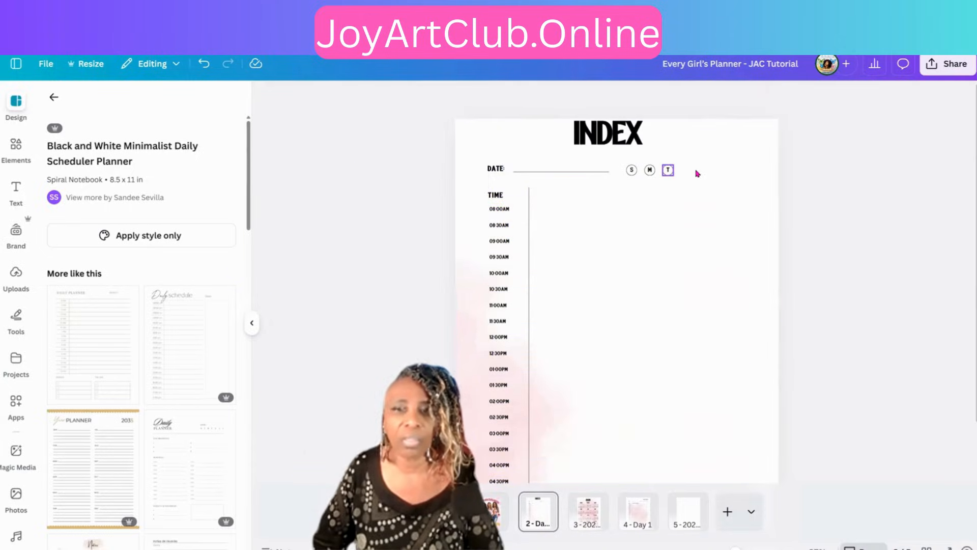
key(Delete)
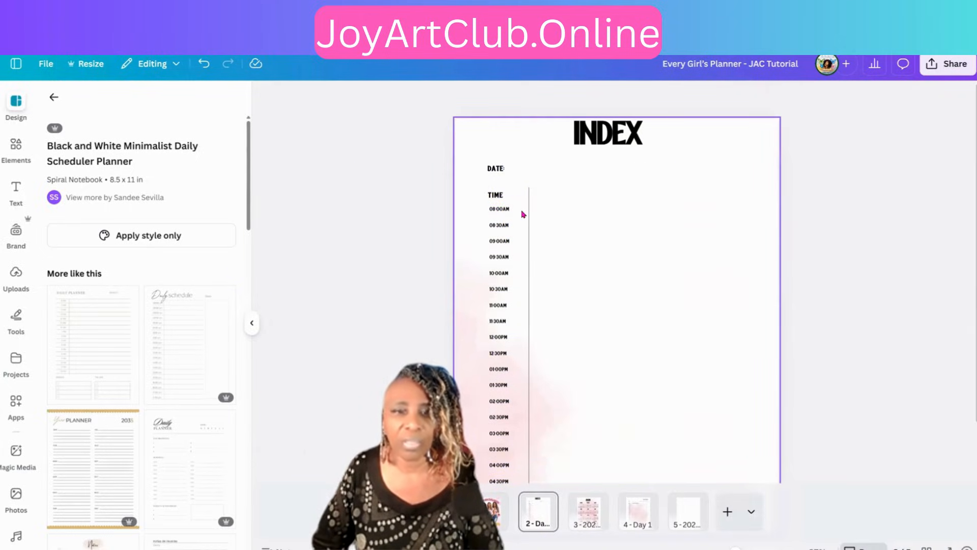
Step: Move the watercolor away from the time column and delete the "TIME" heading, the labels down to 04:00PM and the vertical divider
drag(477, 393, 779, 358)
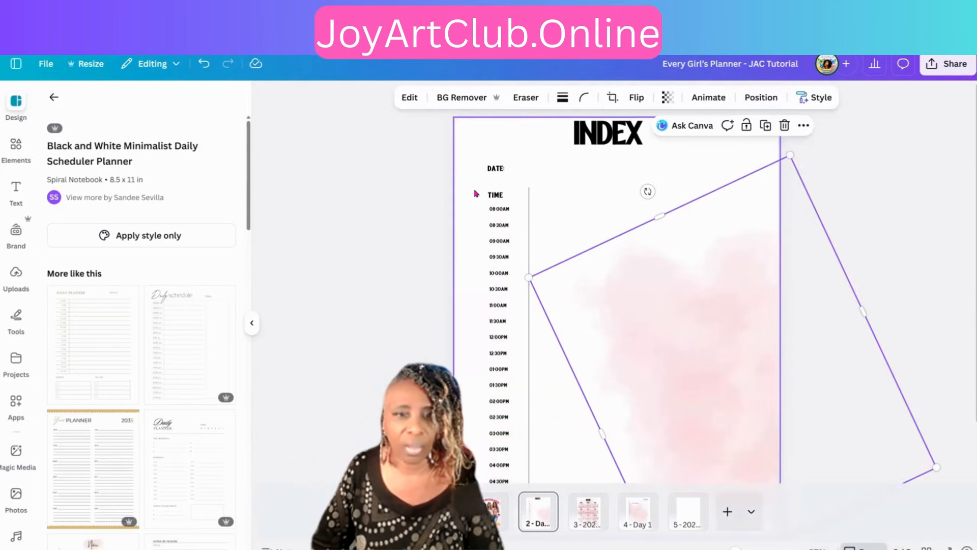
drag(474, 191, 520, 396)
drag(518, 470, 518, 470)
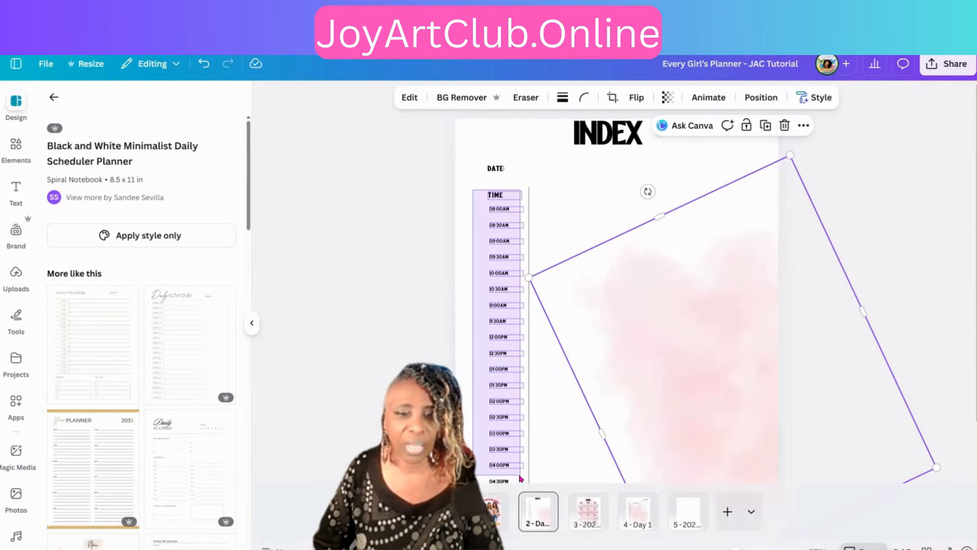
key(Delete)
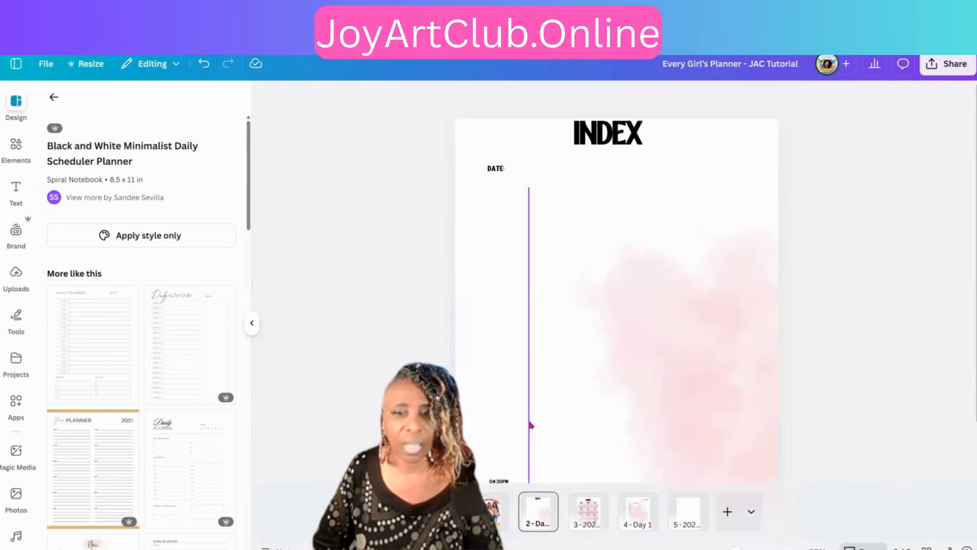
Step: Move the pink watercolor back to the middle of the INDEX page and lock its position only
drag(573, 305, 571, 297)
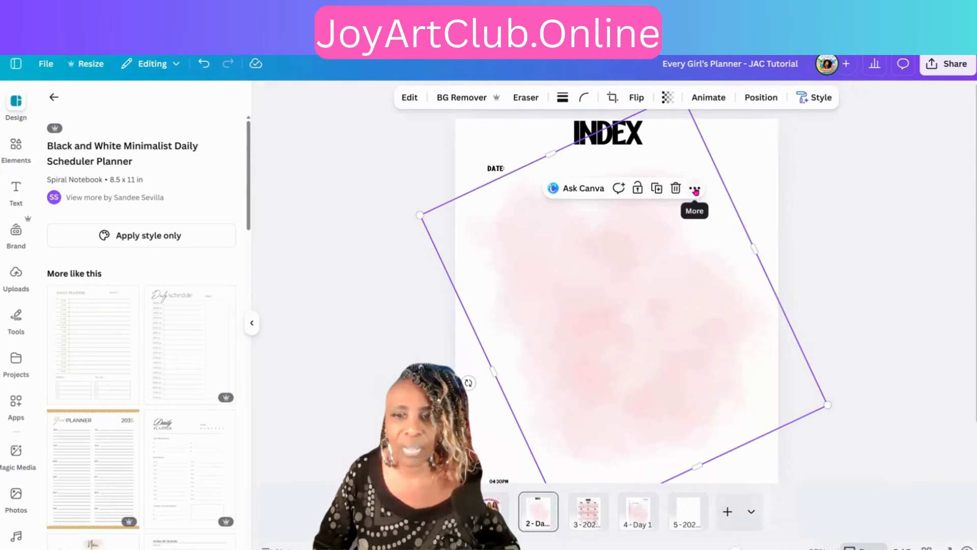
click(695, 189)
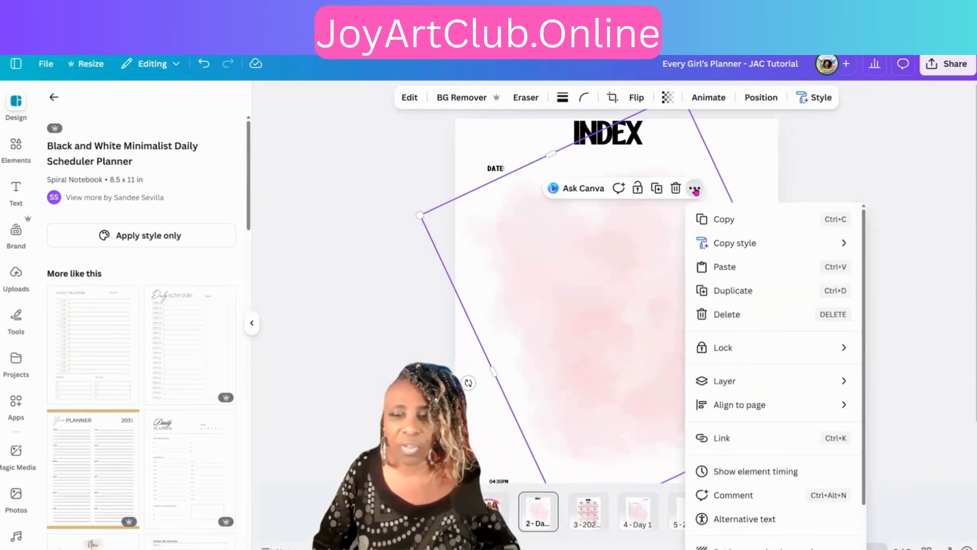
click(724, 355)
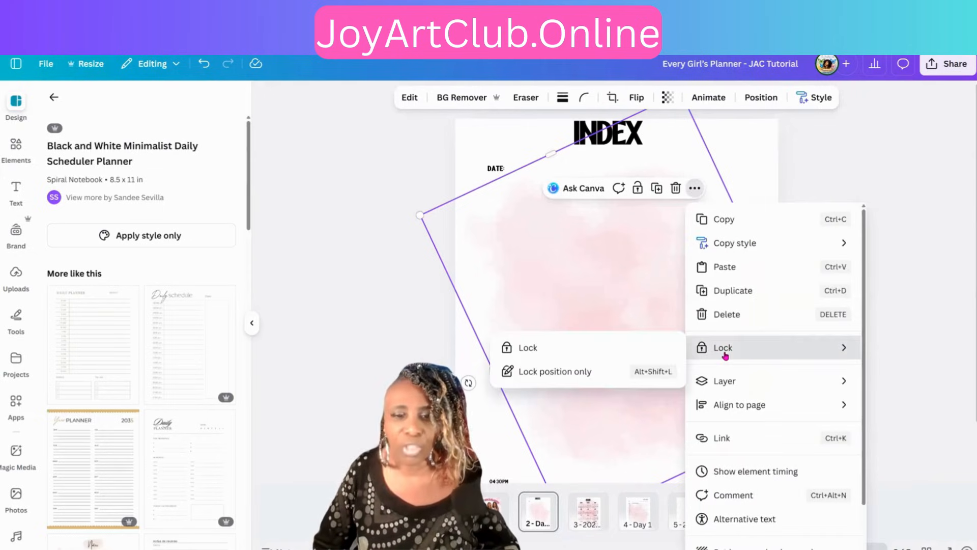
click(534, 376)
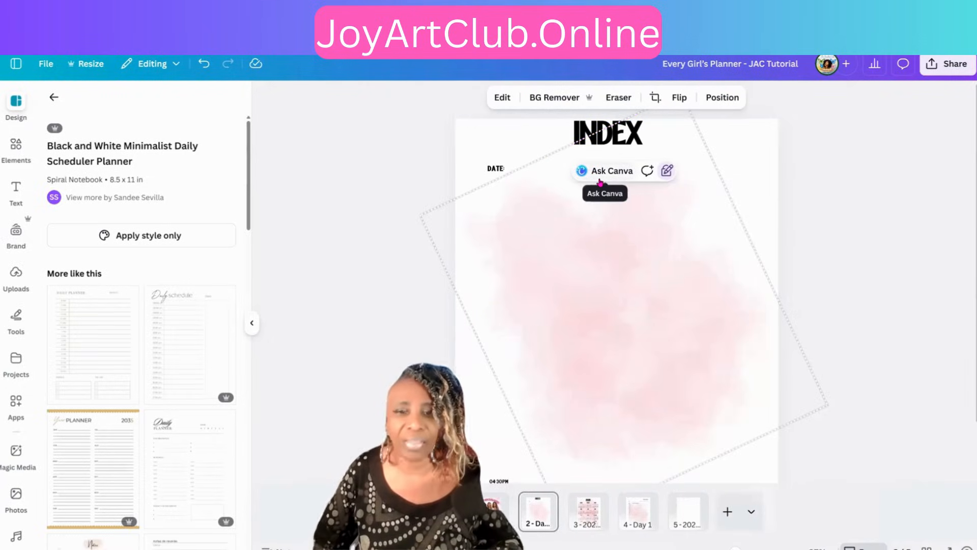
Step: Replace the "DATE" label on the INDEX page with "2026 CALENDAR" and widen its text box so it fits on one line
click(497, 173)
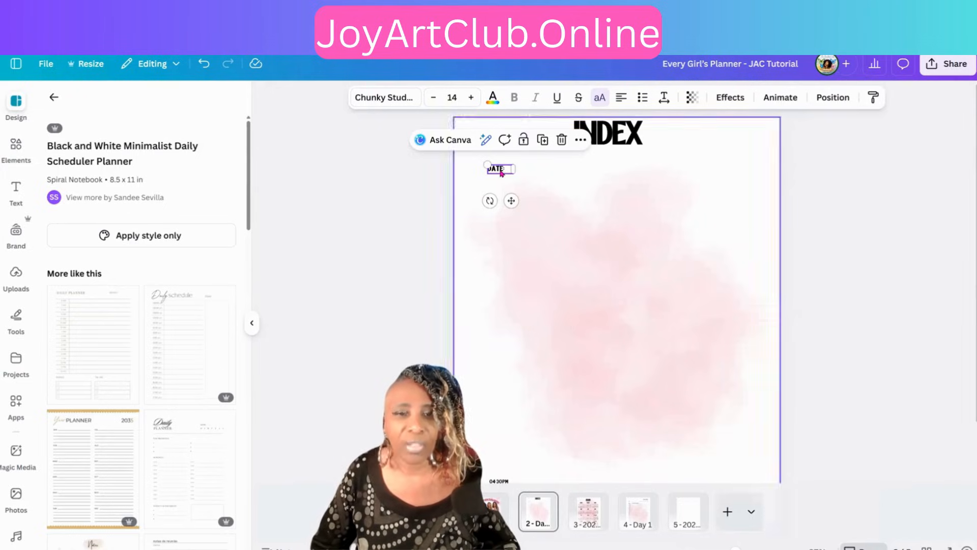
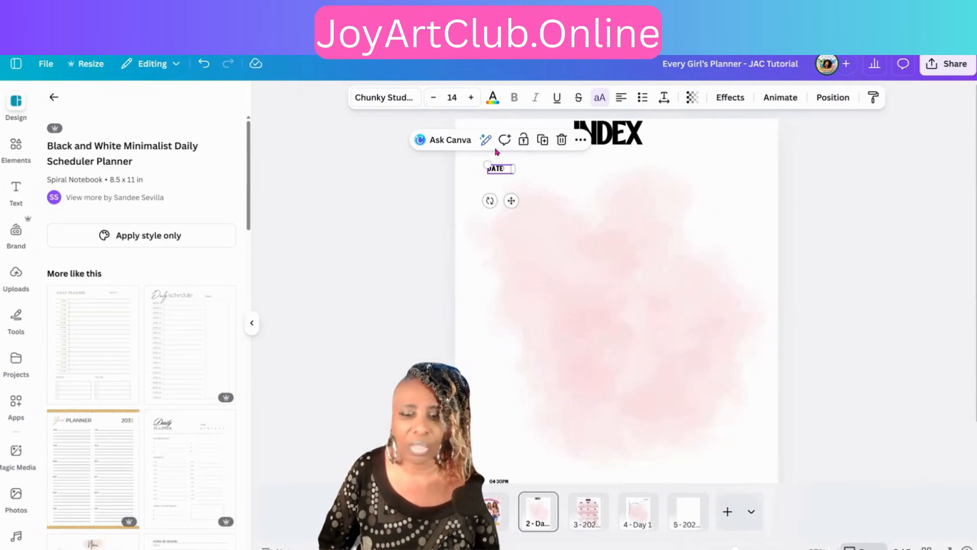
double_click(501, 171)
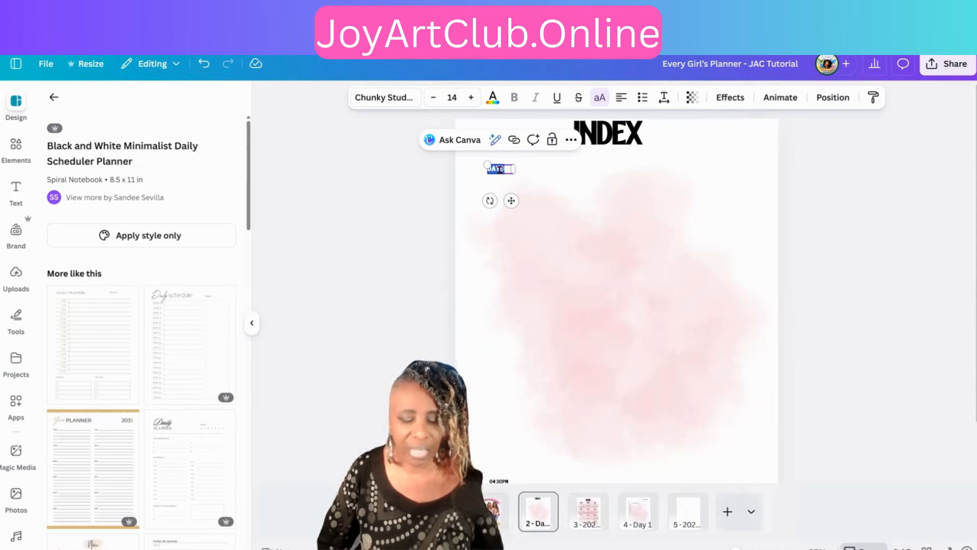
text(2)
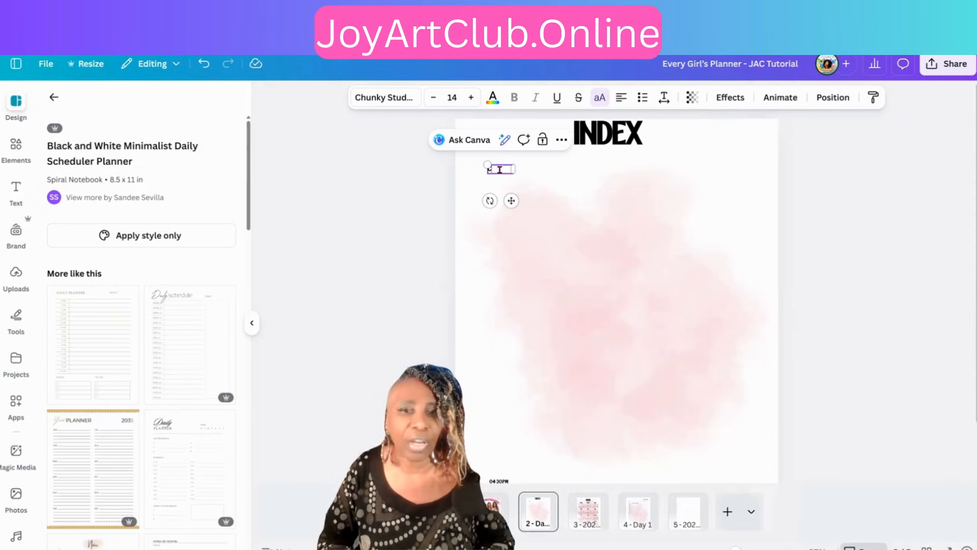
key(BackSpace)
text(2026)
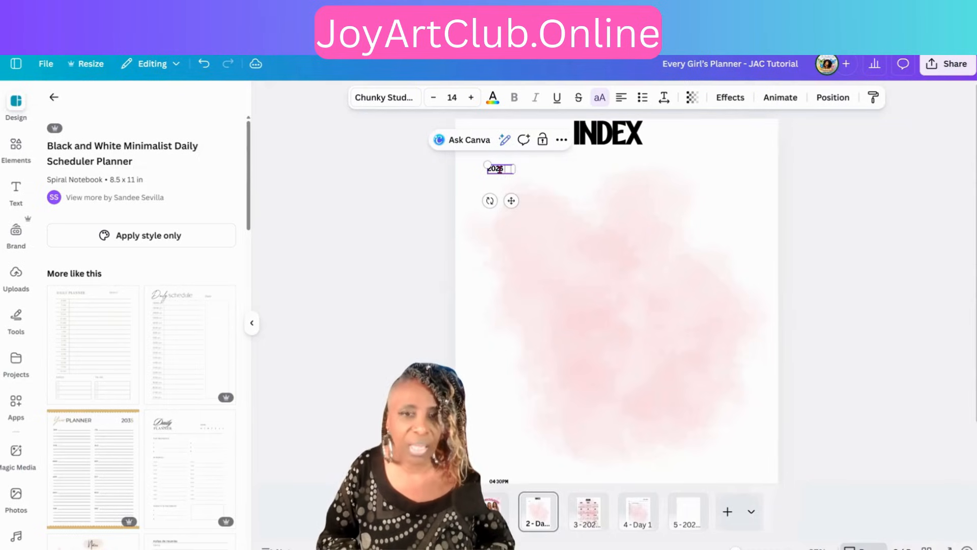
text( CALENA)
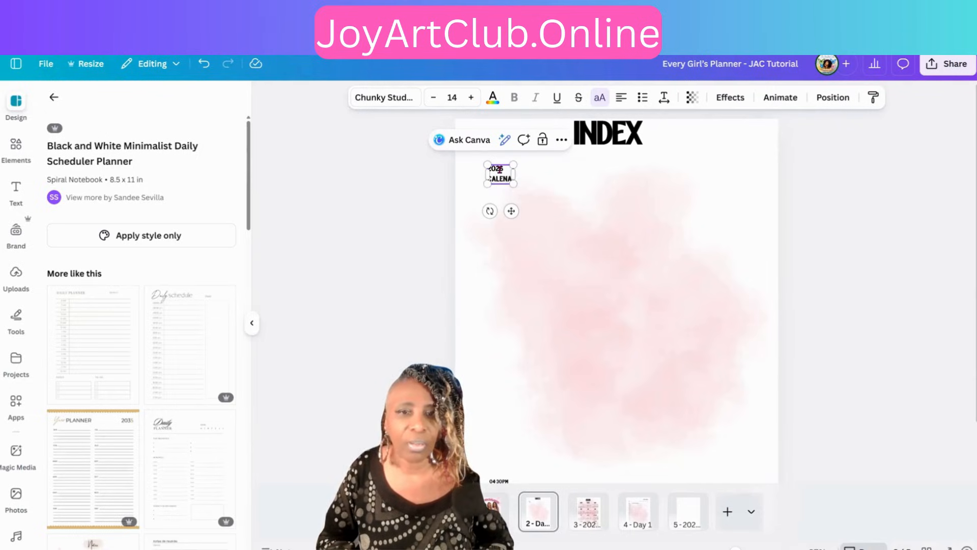
key(BackSpace)
text(DAR)
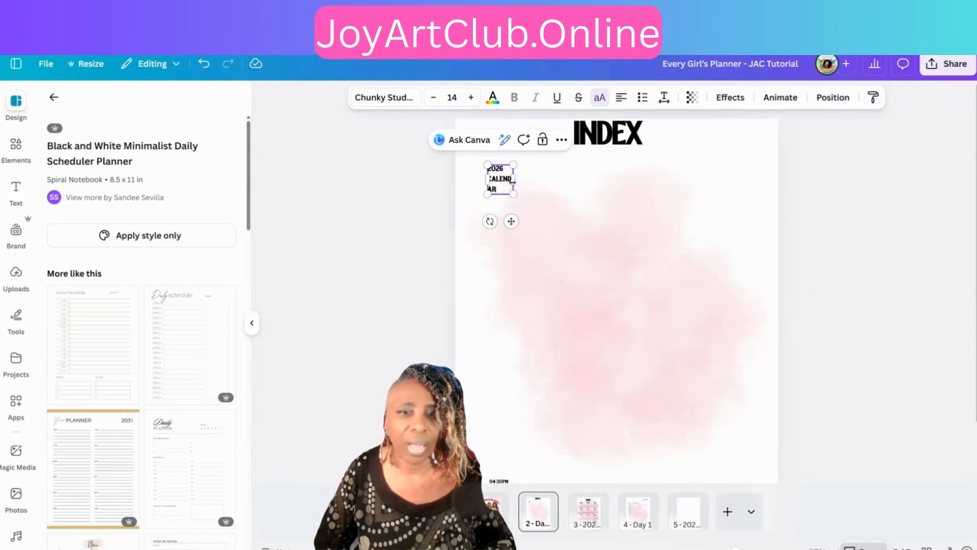
drag(514, 183, 570, 175)
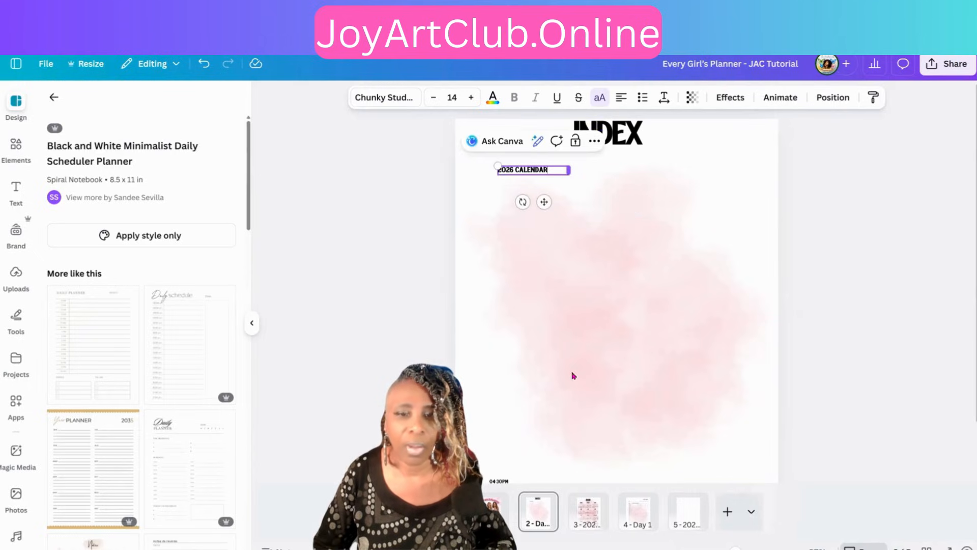
Step: Check the month heading's font size on the 2026 calendar page and set the "2026 CALENDAR" index entry to size 18
click(592, 518)
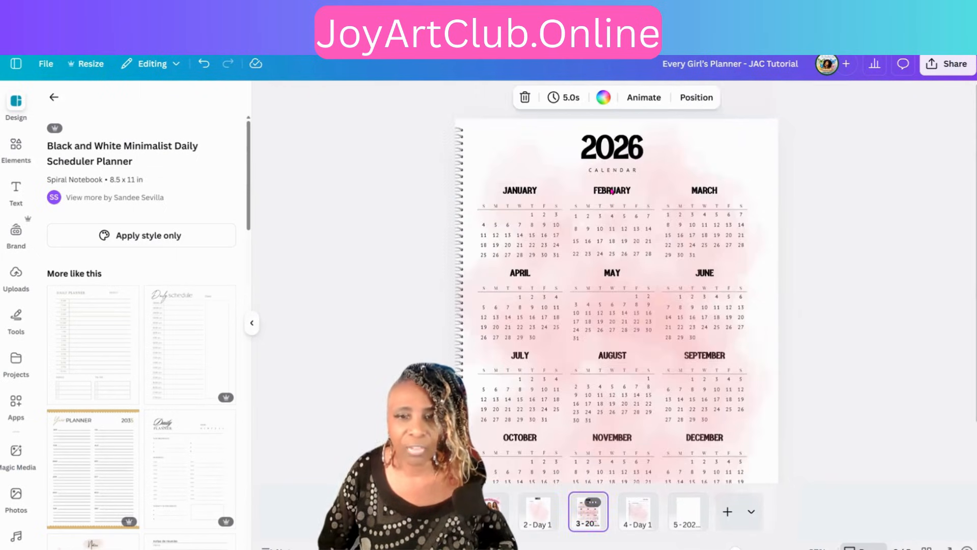
click(612, 192)
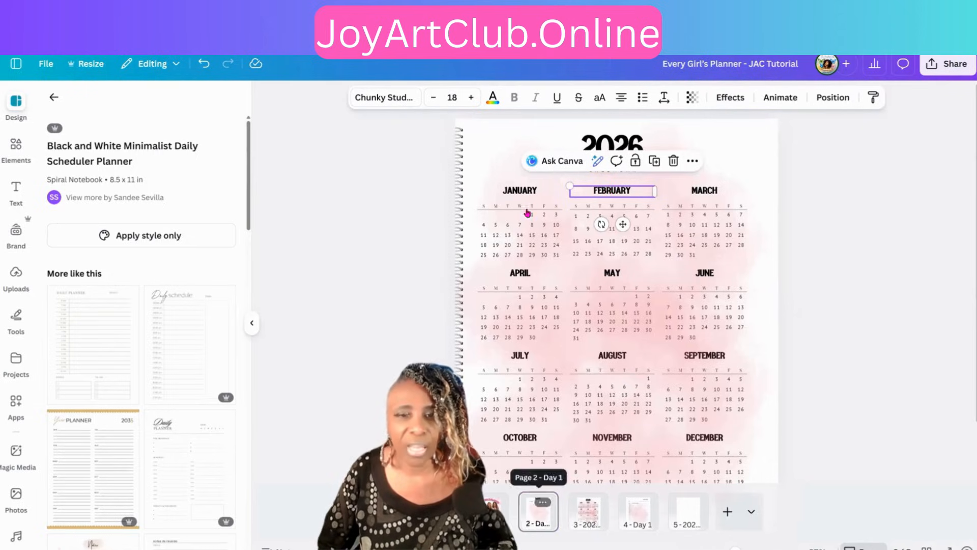
click(538, 512)
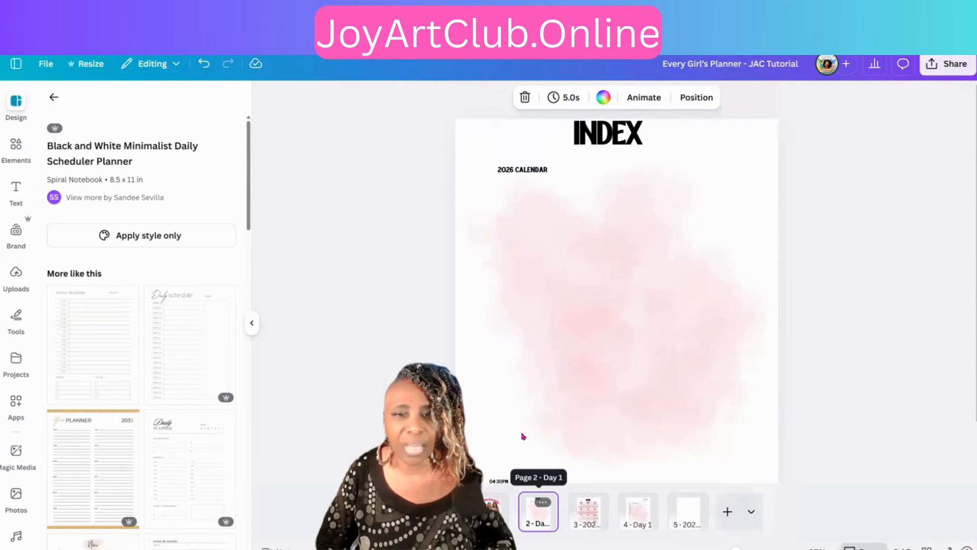
click(531, 171)
click(470, 98)
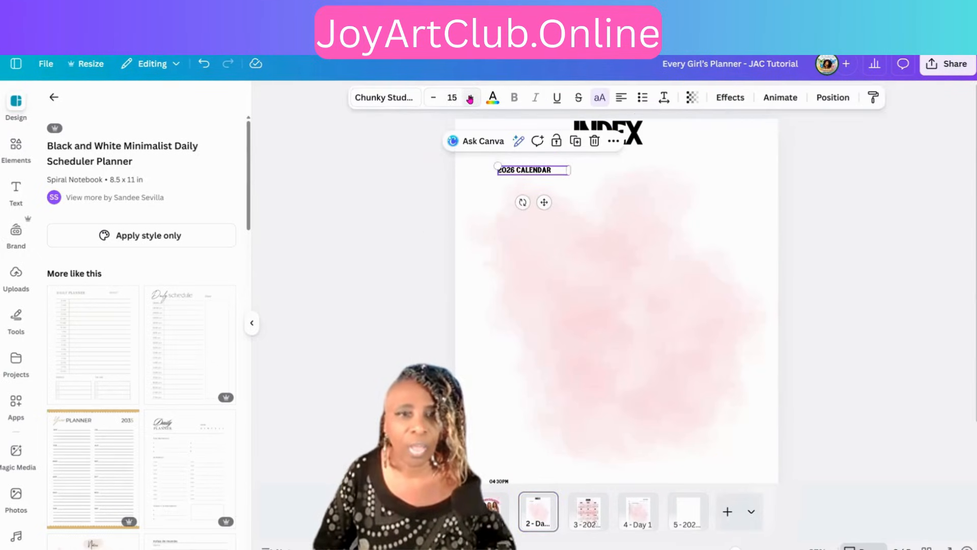
click(470, 98)
click(470, 98)
click(469, 99)
click(469, 99)
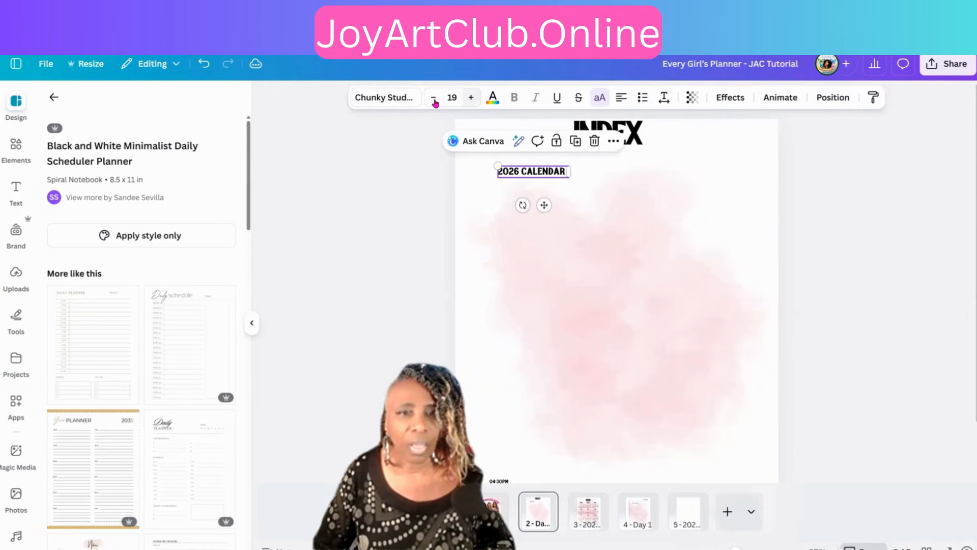
click(435, 104)
click(507, 232)
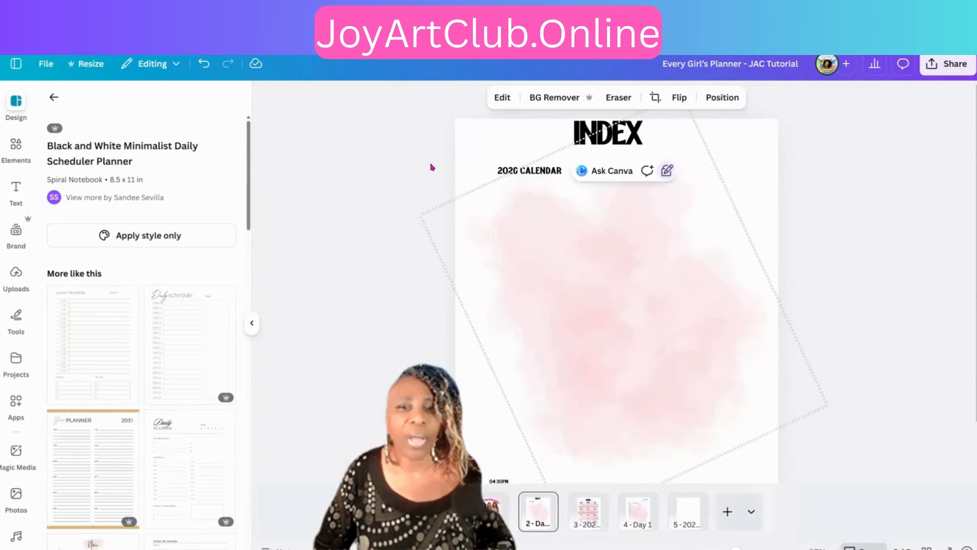
Step: Link the "2026 CALENDAR" index entry to the document page "3 - 2026 calendar"
click(509, 169)
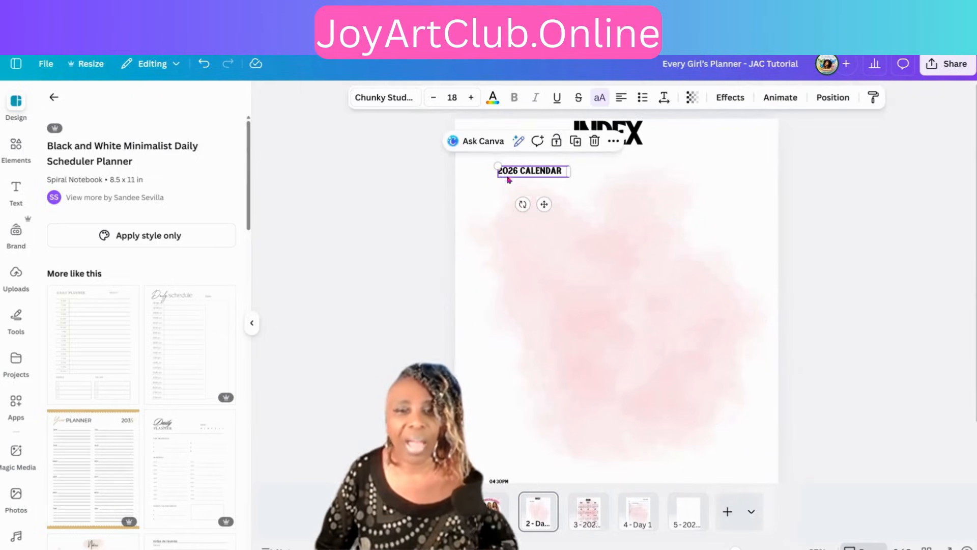
click(615, 142)
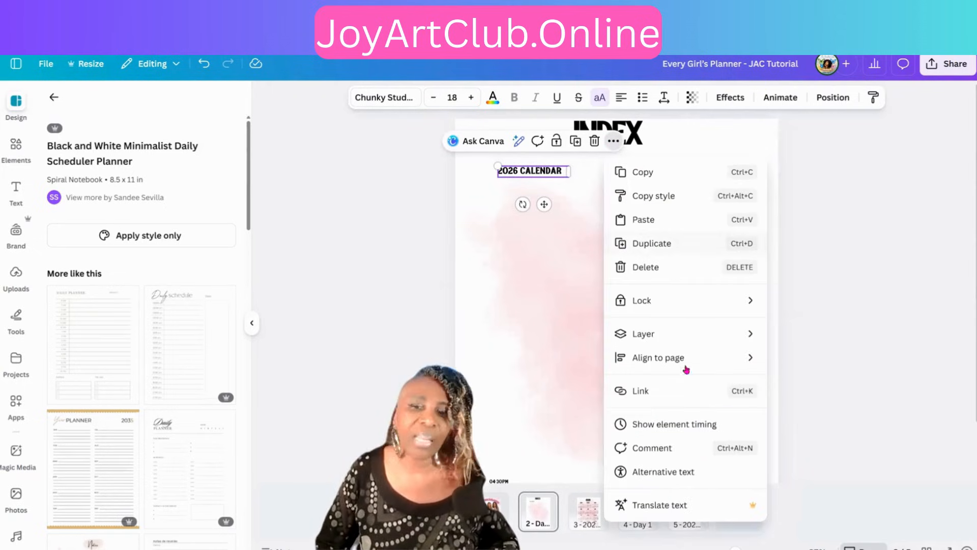
click(672, 394)
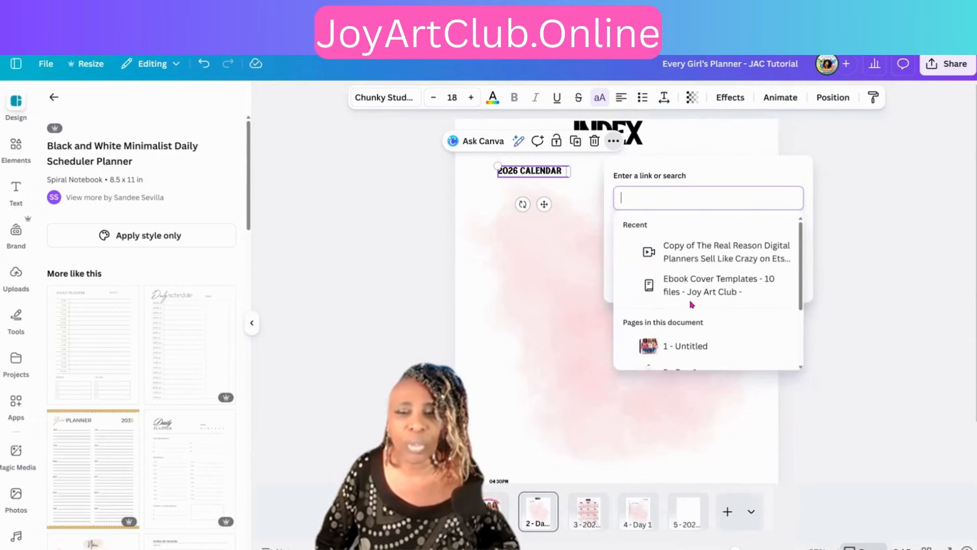
scroll(682, 326, down, 2)
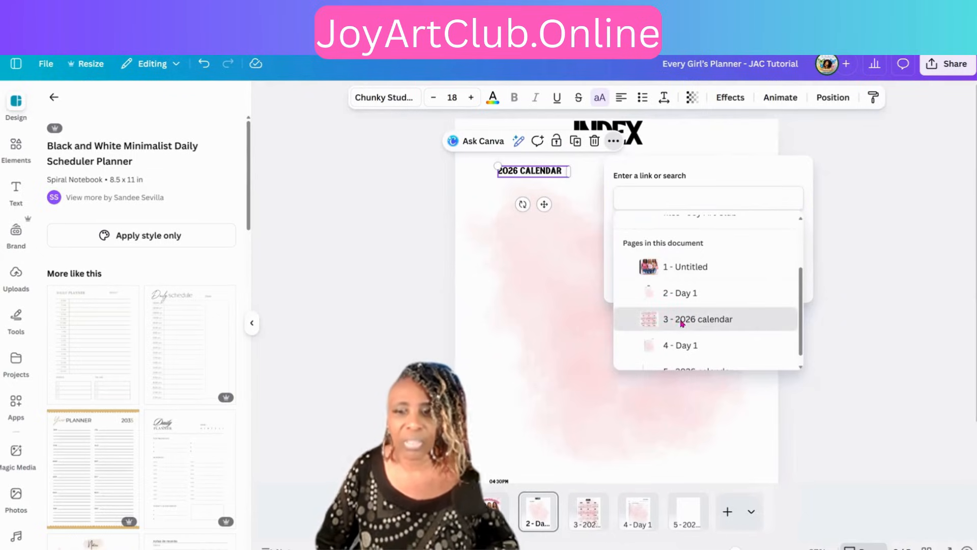
click(682, 321)
click(669, 272)
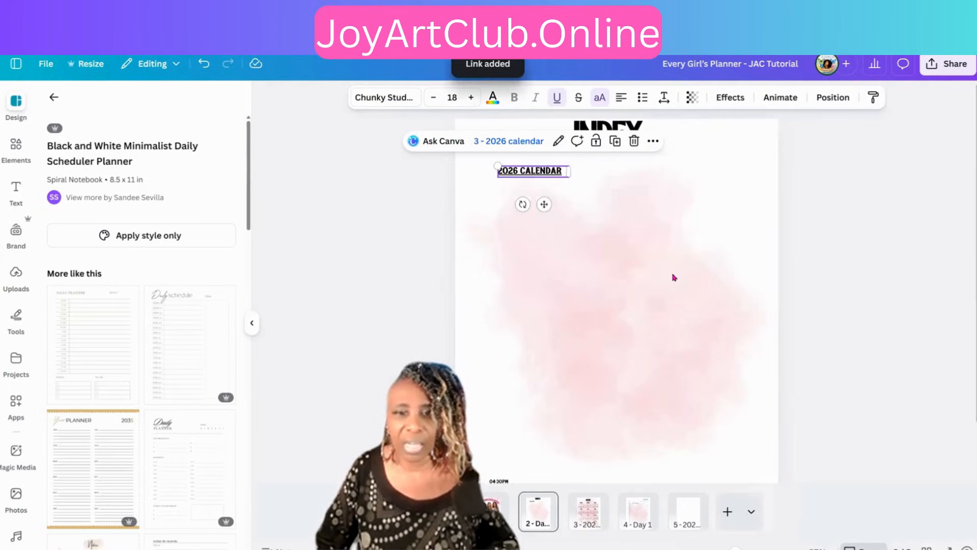
Step: Change the "DAILY SCHEDULE" title on page 4 to "MONTHLY SCHEDULE"
click(586, 518)
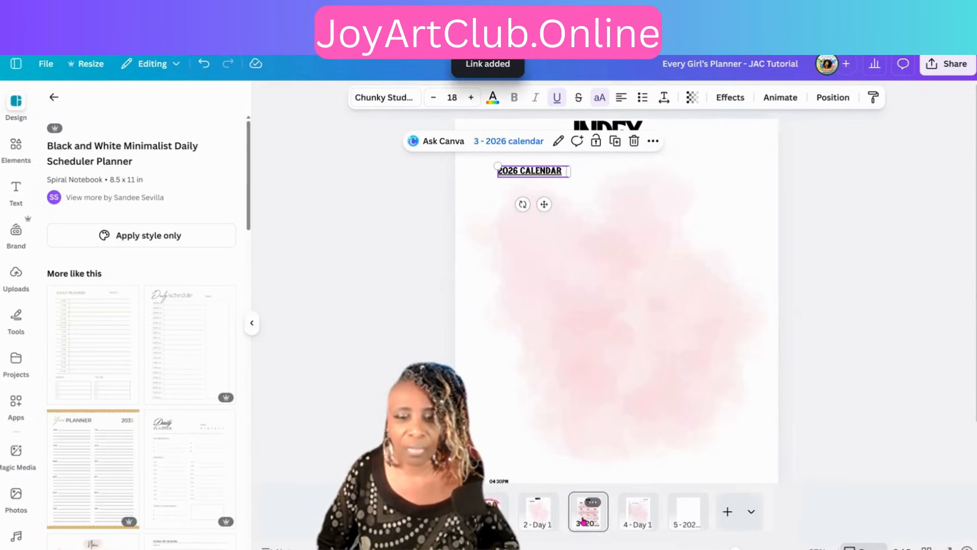
click(641, 515)
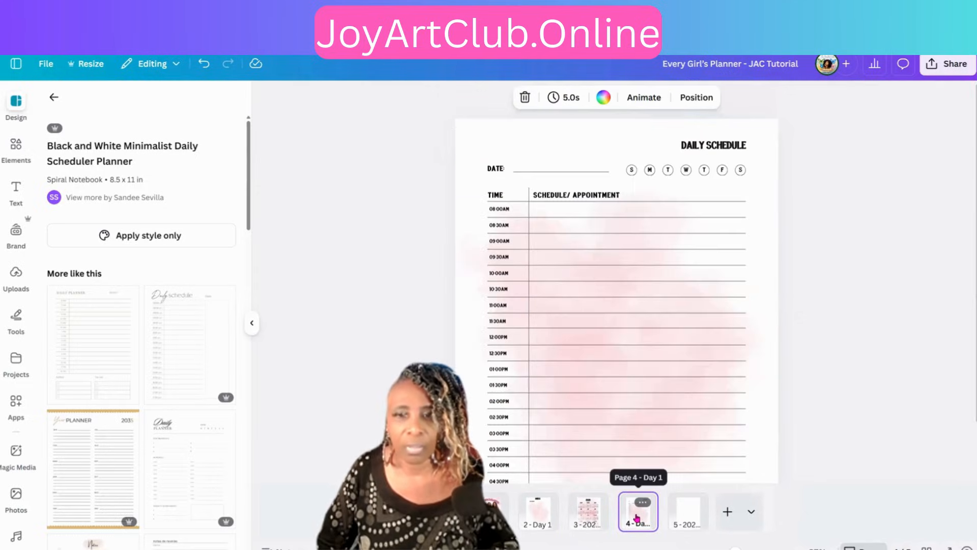
double_click(711, 148)
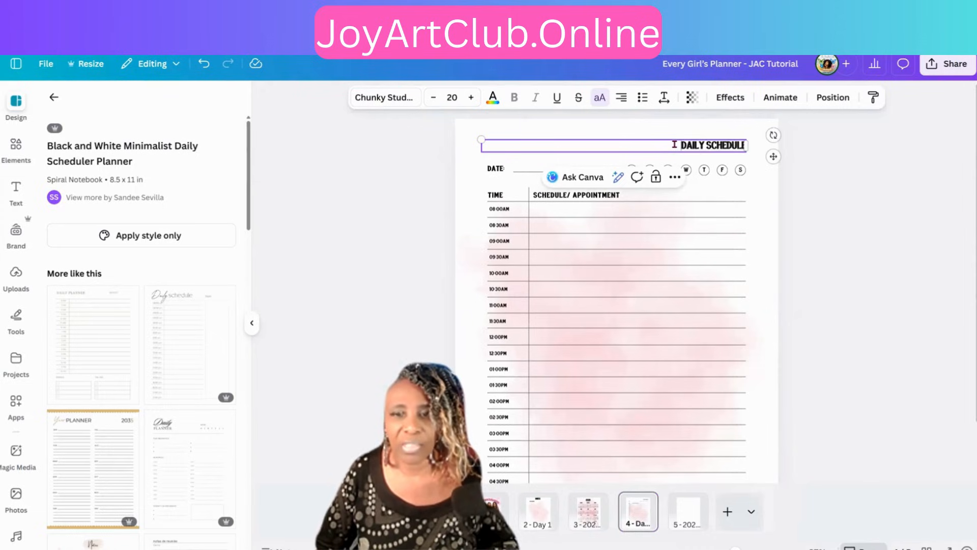
drag(681, 145, 705, 146)
text(MONTHL)
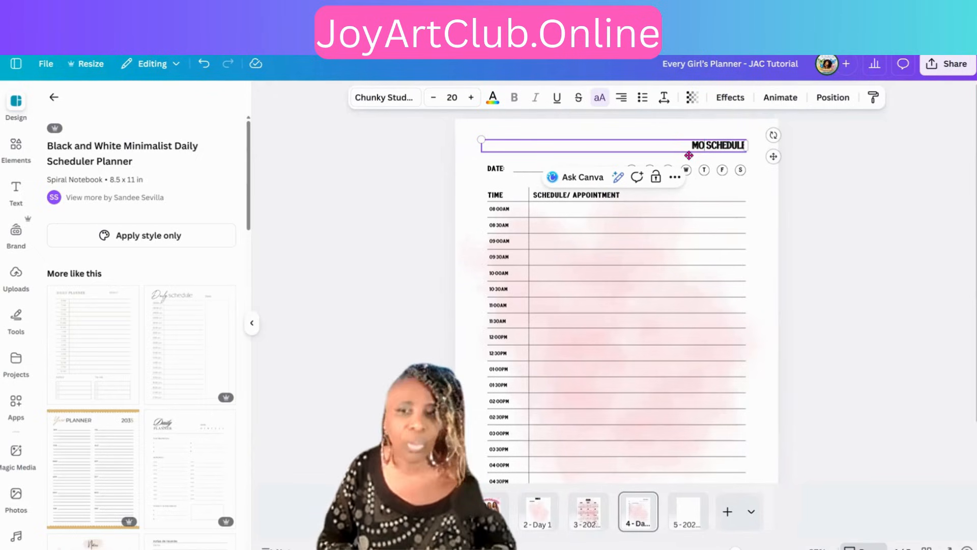
text(Y)
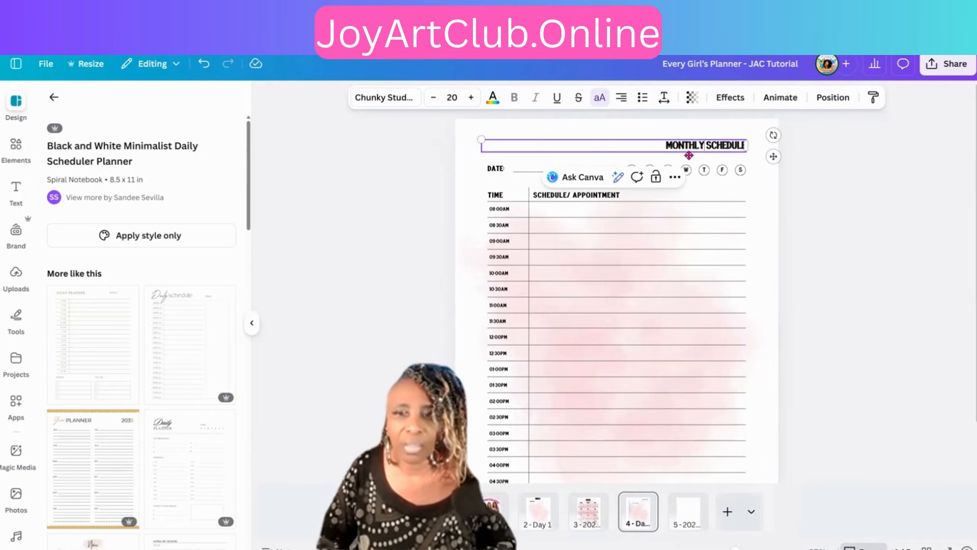
Step: Delete the time labels from 08:00AM downward, the schedule lines and the watercolor from the "MONTHLY SCHEDULE" page
click(492, 205)
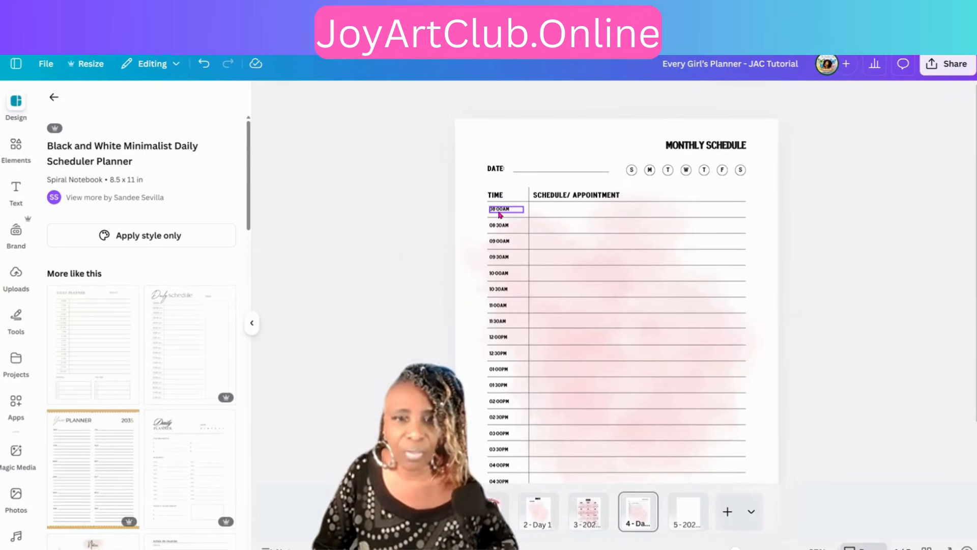
click(500, 215)
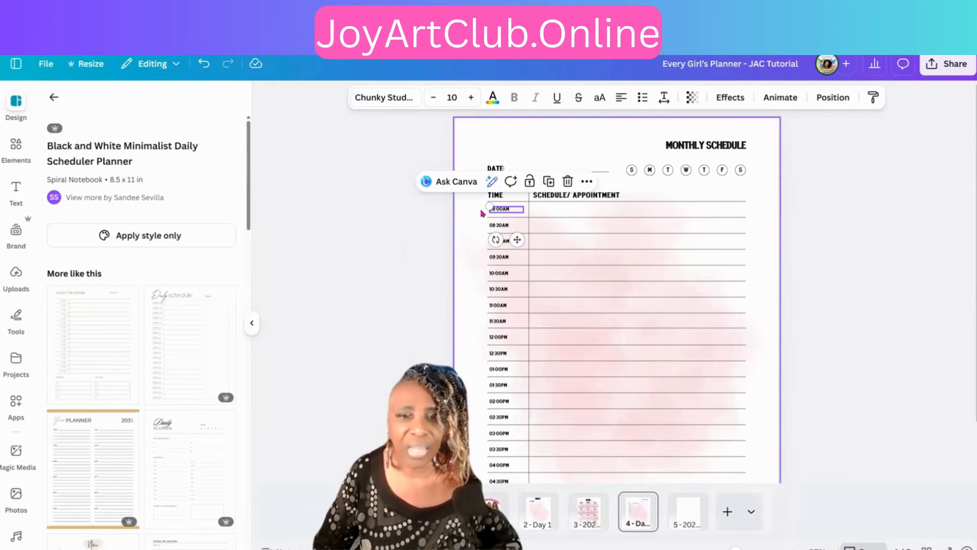
drag(482, 213, 503, 487)
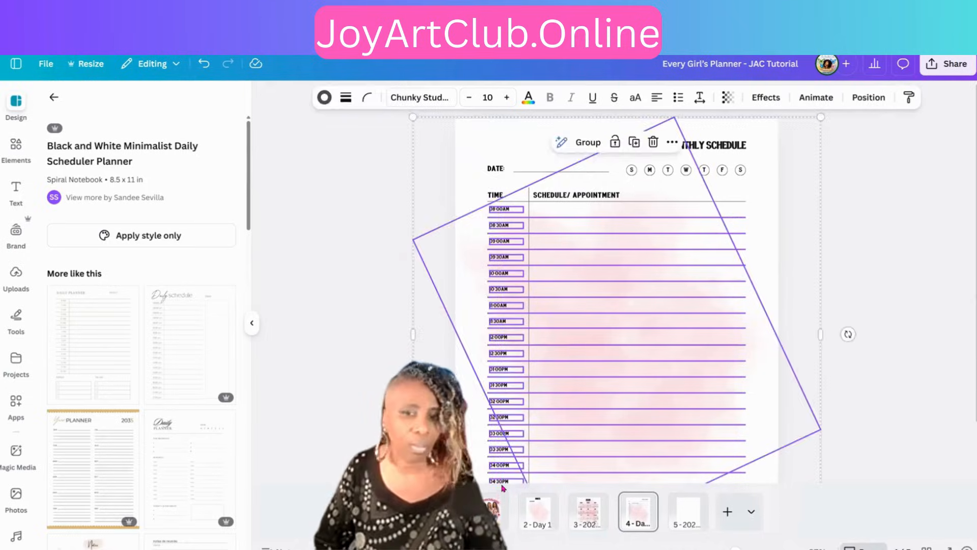
key(Delete)
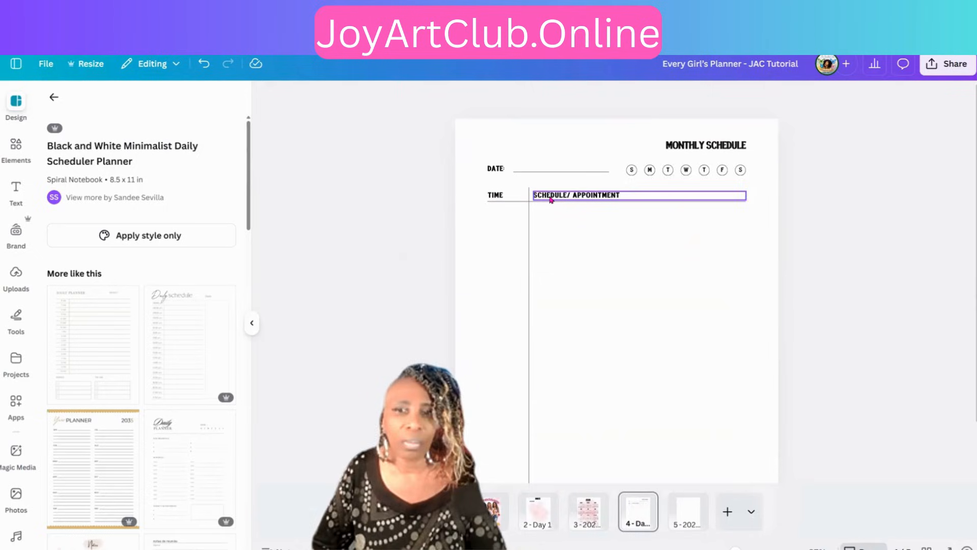
Step: Delete the "SCHEDULE/ APPOINTMENT" and "TIME" headings from the "MONTHLY SCHEDULE" page, then select the page title
click(551, 198)
key(Delete)
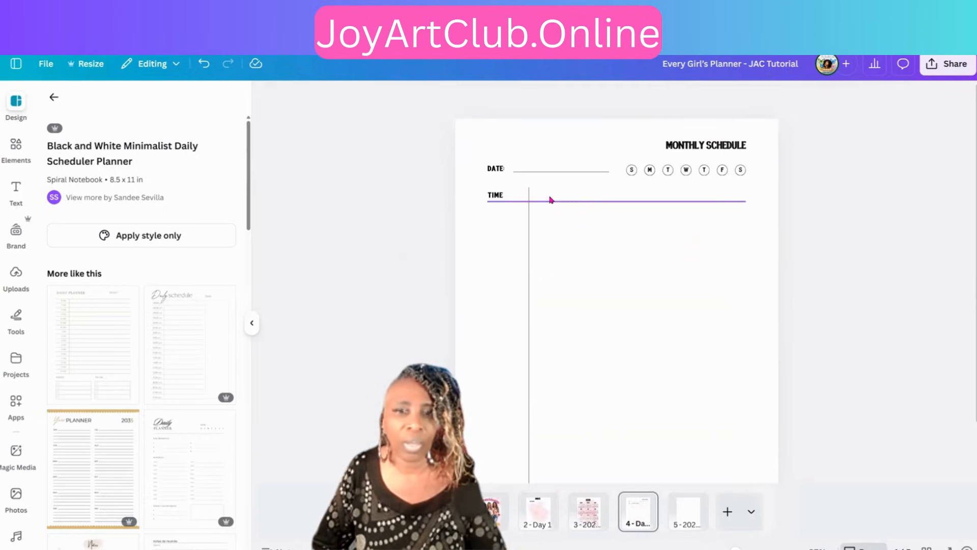
click(489, 196)
key(Delete)
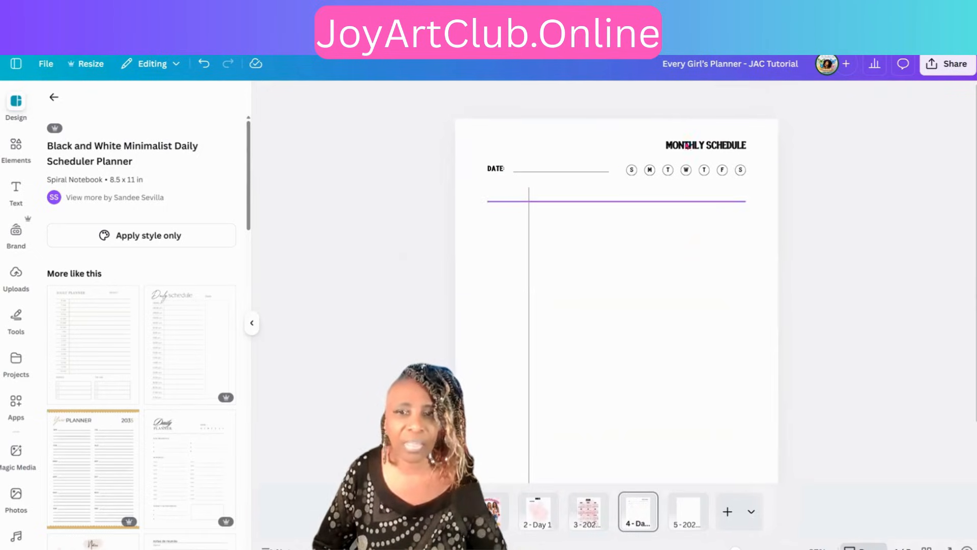
click(701, 145)
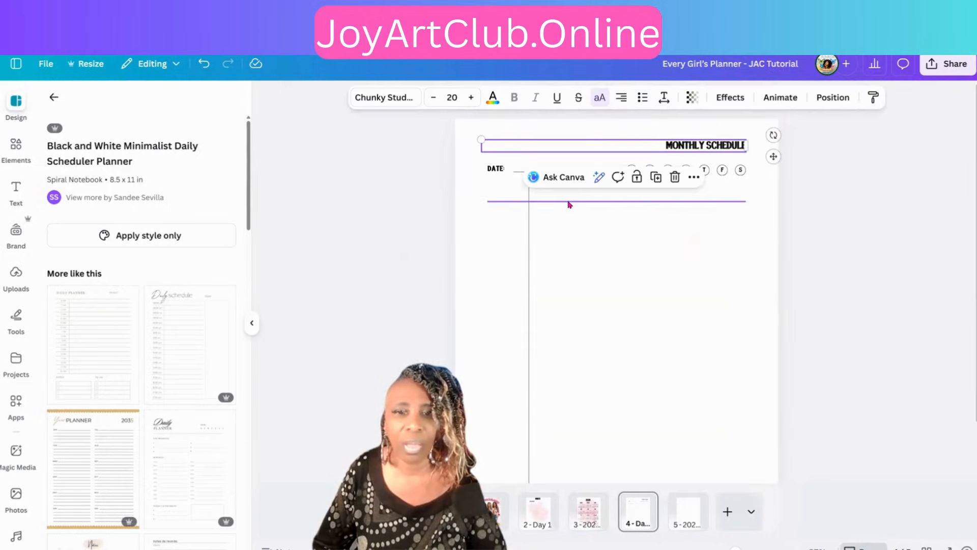
Step: Delete the remaining horizontal rule and the vertical divider line from the "MONTHLY SCHEDULE" page
click(569, 202)
key(Delete)
click(528, 234)
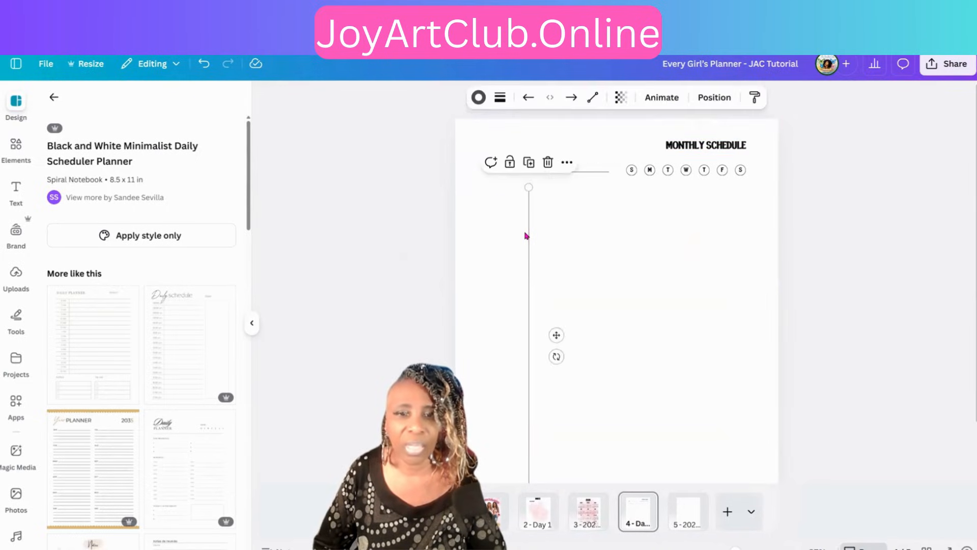
key(Delete)
Step: Duplicate the line beside "DATE", place the copy below the date row and stretch it to the full content width
click(546, 173)
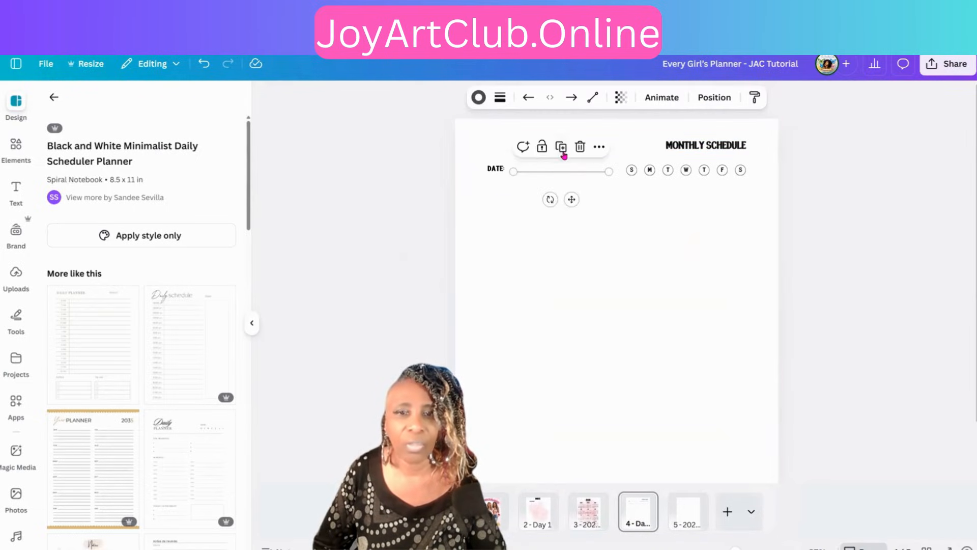
drag(578, 206, 538, 225)
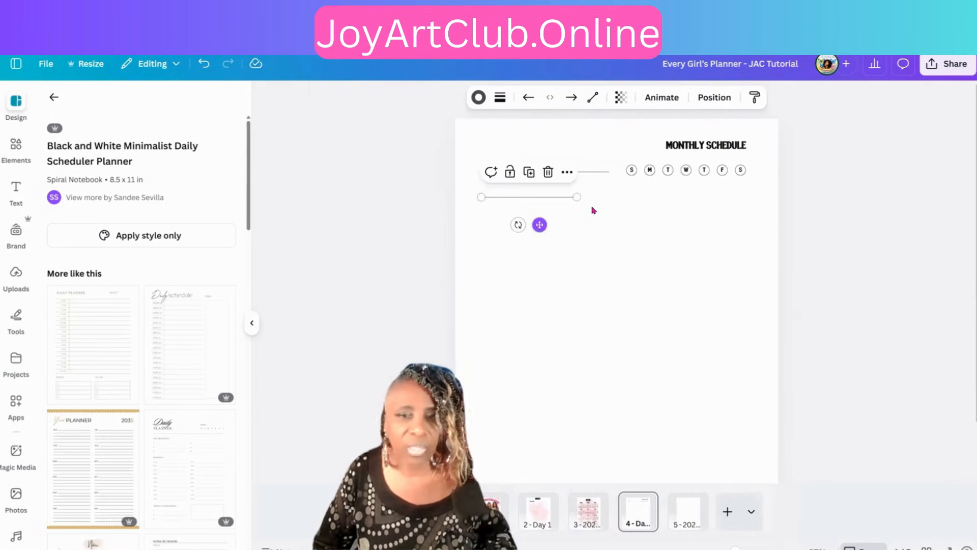
drag(577, 197, 751, 199)
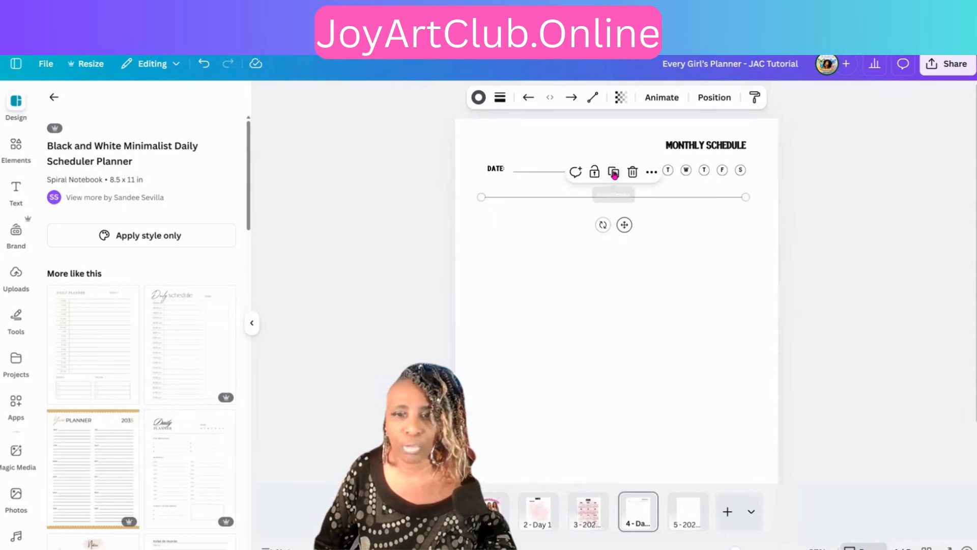
Step: Duplicate the full-width line below itself, then duplicate the pair beneath to make four ruled lines
click(613, 173)
drag(592, 250, 623, 247)
click(545, 260)
drag(541, 195, 541, 193)
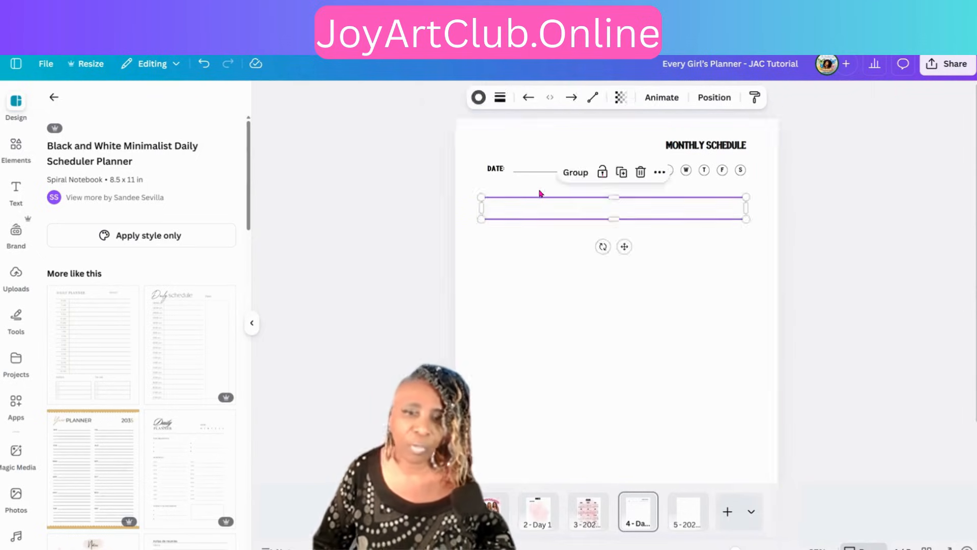
click(623, 172)
drag(630, 249, 621, 288)
click(567, 320)
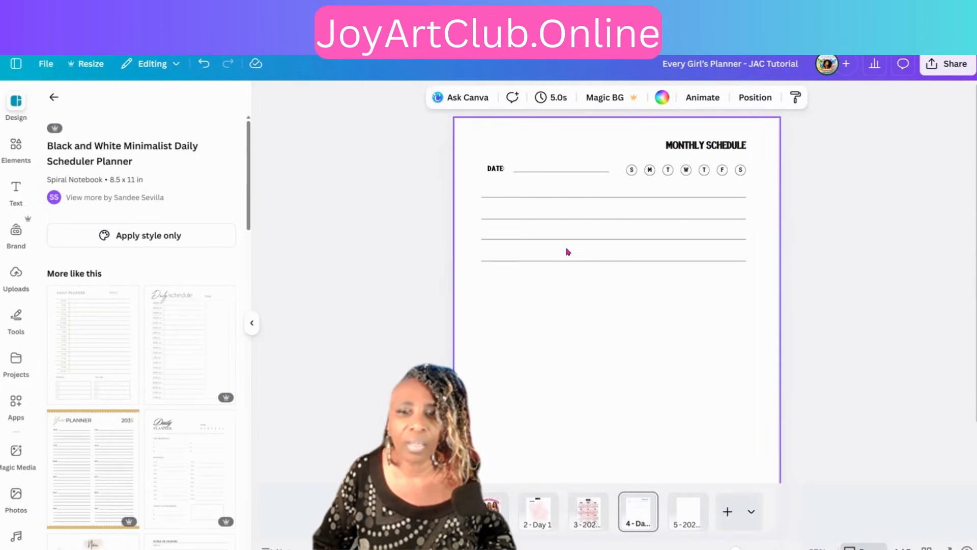
Step: Select the four ruled lines and place a duplicate set directly below them with the same alignment
drag(556, 189, 557, 188)
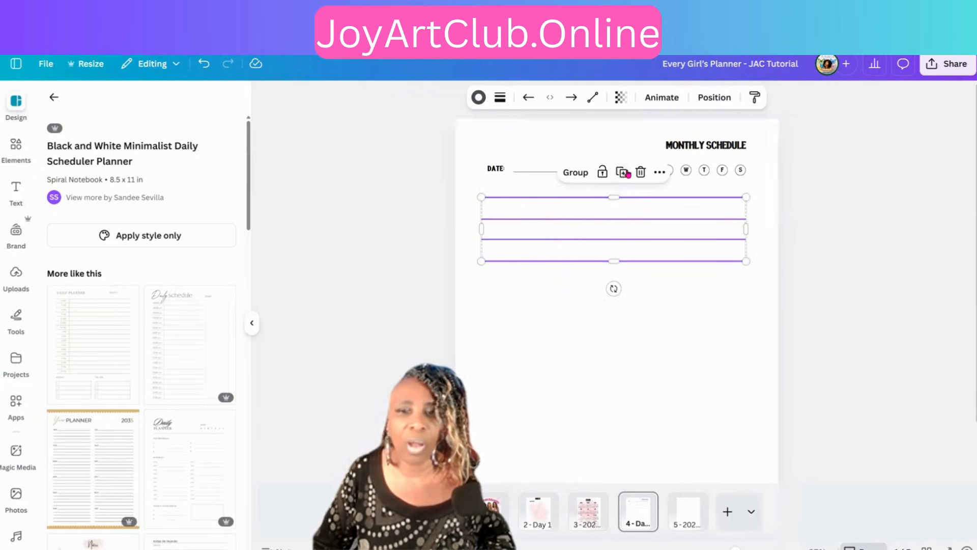
click(626, 174)
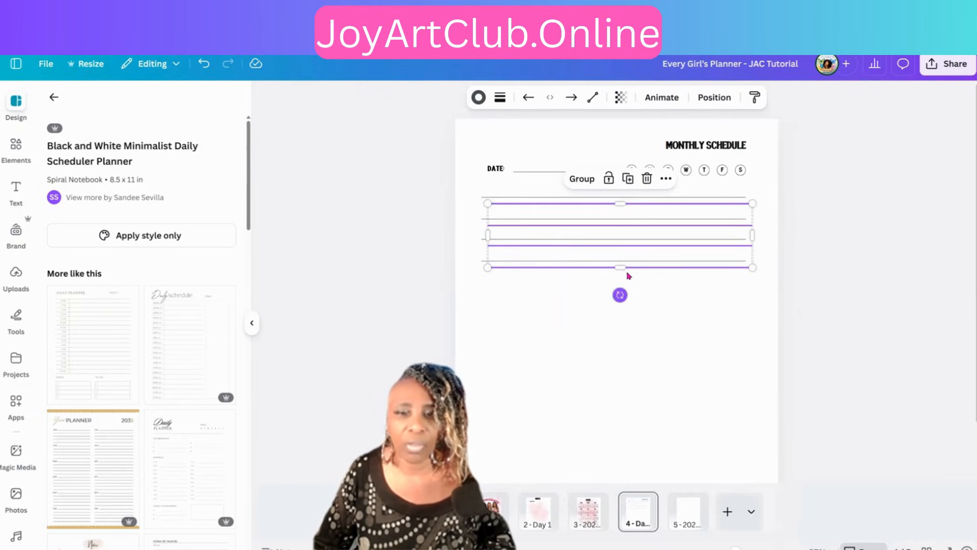
drag(633, 270, 628, 331)
Step: Group the eight ruled lines and place a duplicate group below, its first line overlapping the last line of the original group
drag(653, 378, 632, 188)
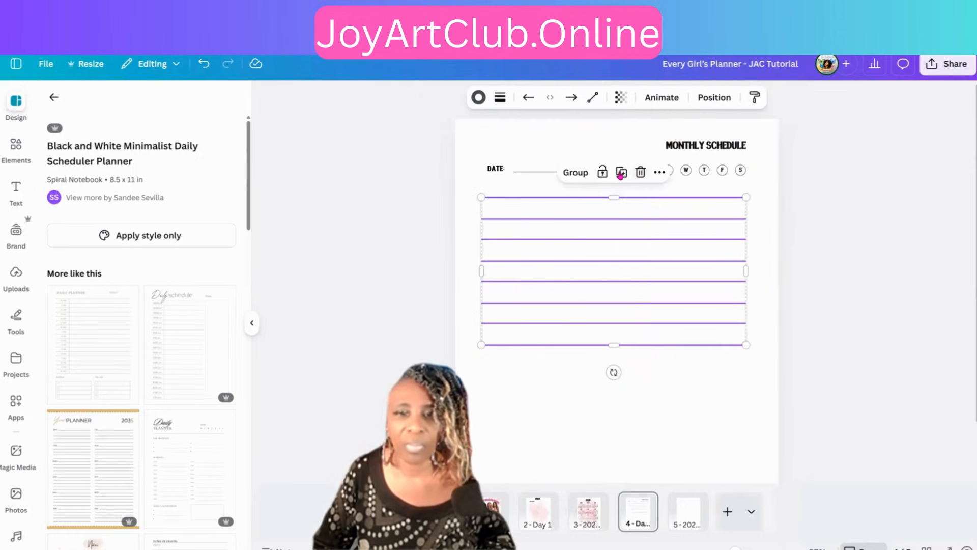
click(574, 173)
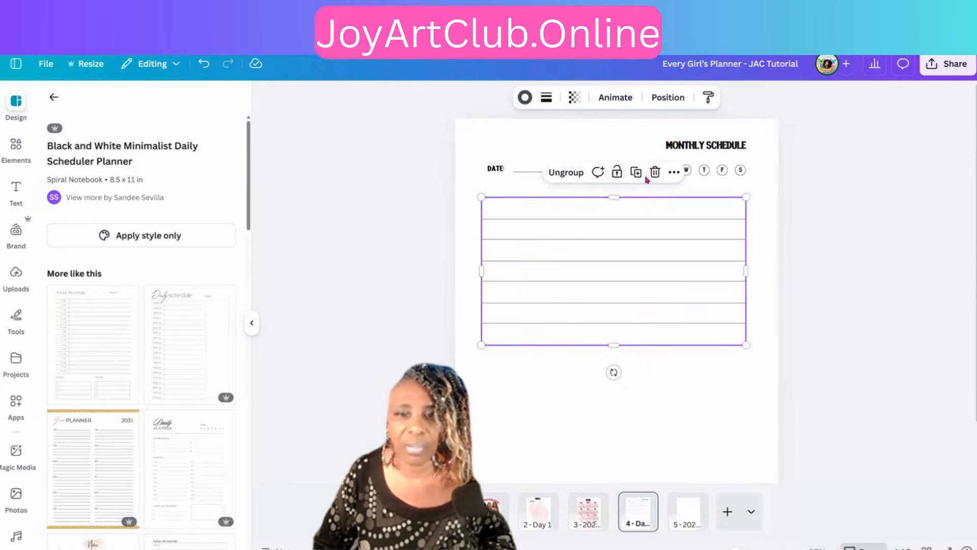
click(635, 173)
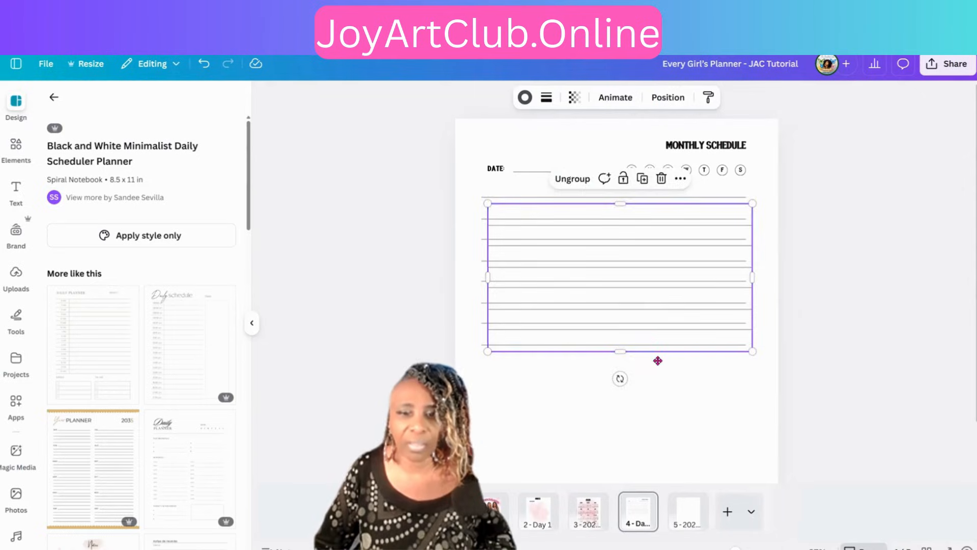
drag(654, 351, 643, 450)
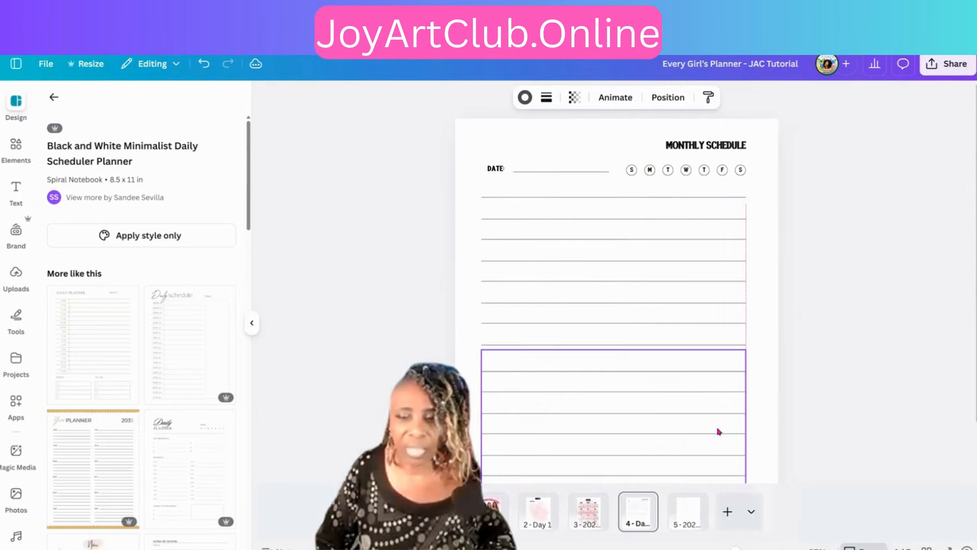
scroll(733, 411, down, 2)
drag(691, 400, 709, 386)
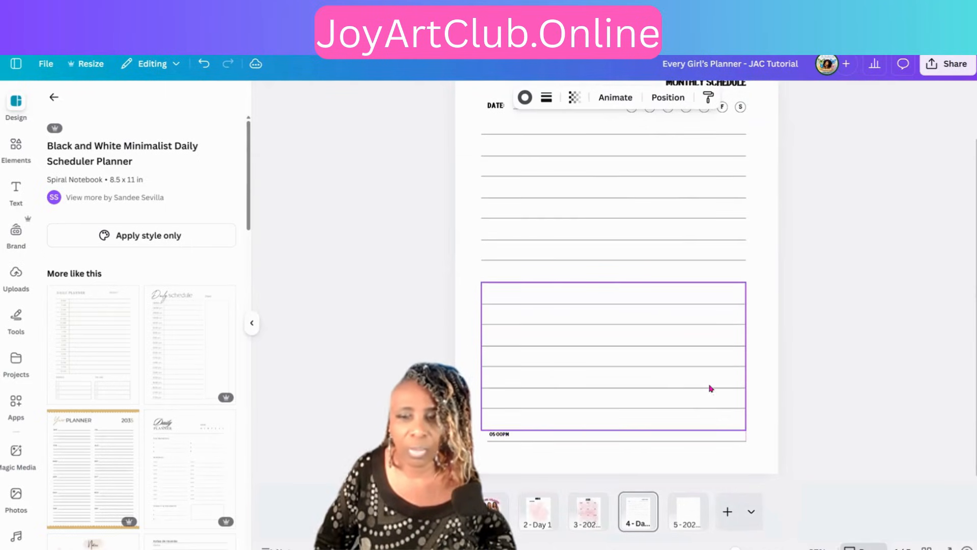
click(753, 380)
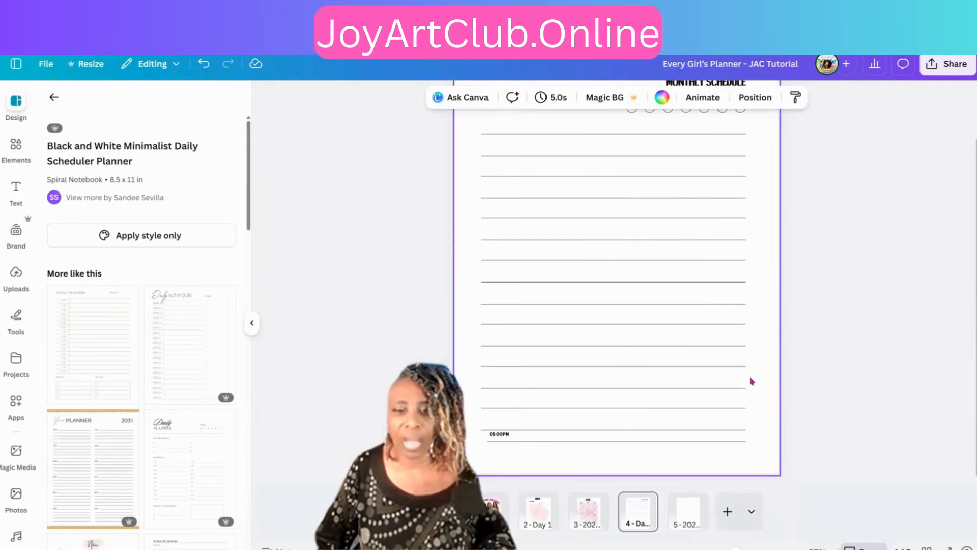
Step: Delete the "05:00PM" label and the leftover line at the page's foot, moving the lower ruled group aside and back into place
click(499, 439)
click(497, 438)
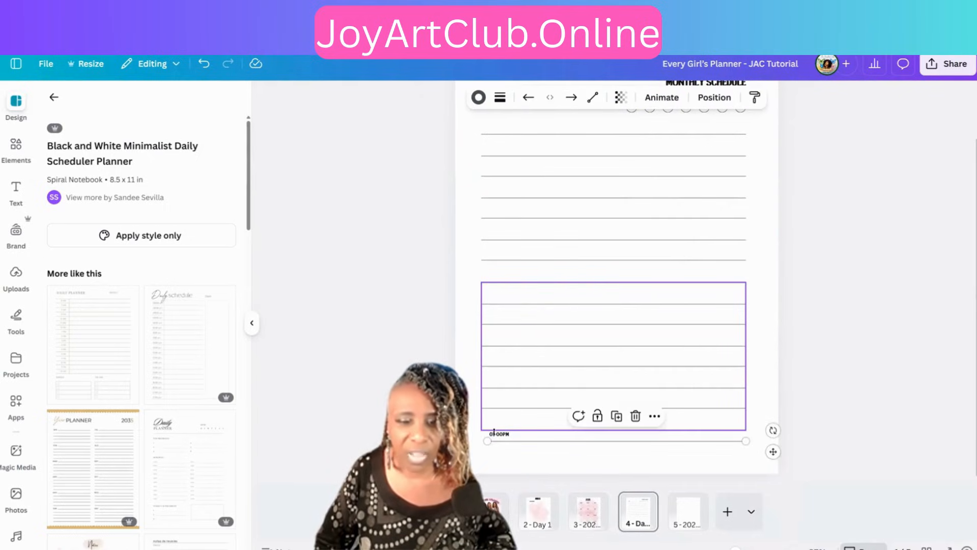
click(494, 432)
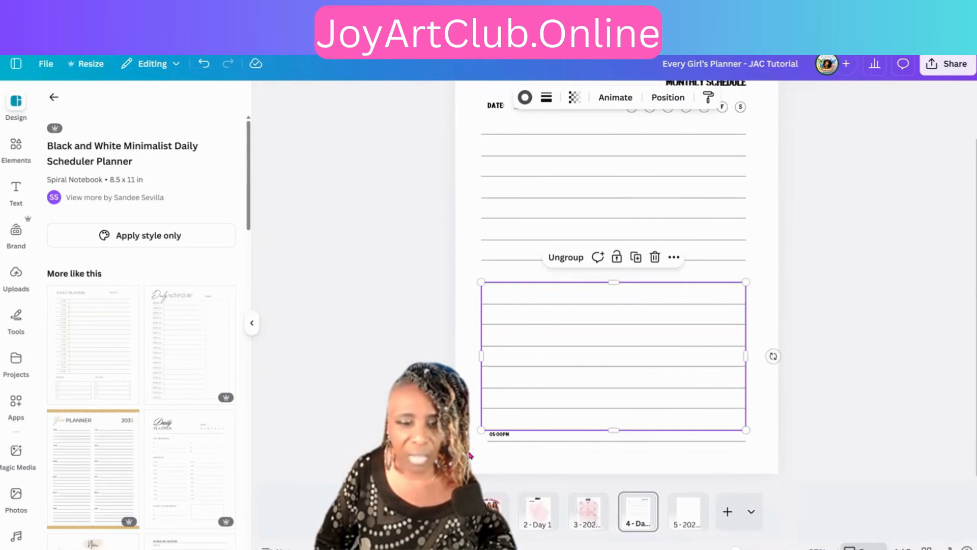
drag(512, 399, 578, 382)
click(503, 434)
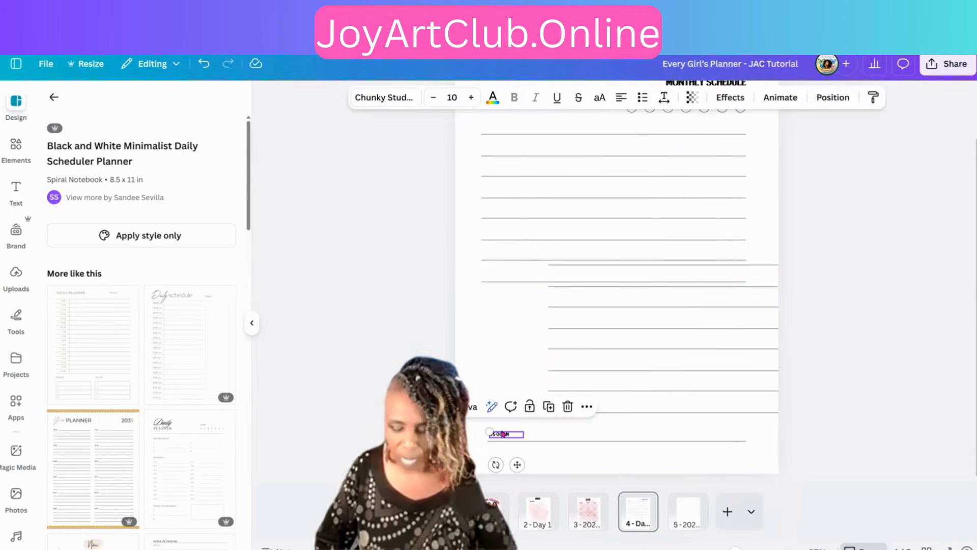
key(Delete)
click(523, 441)
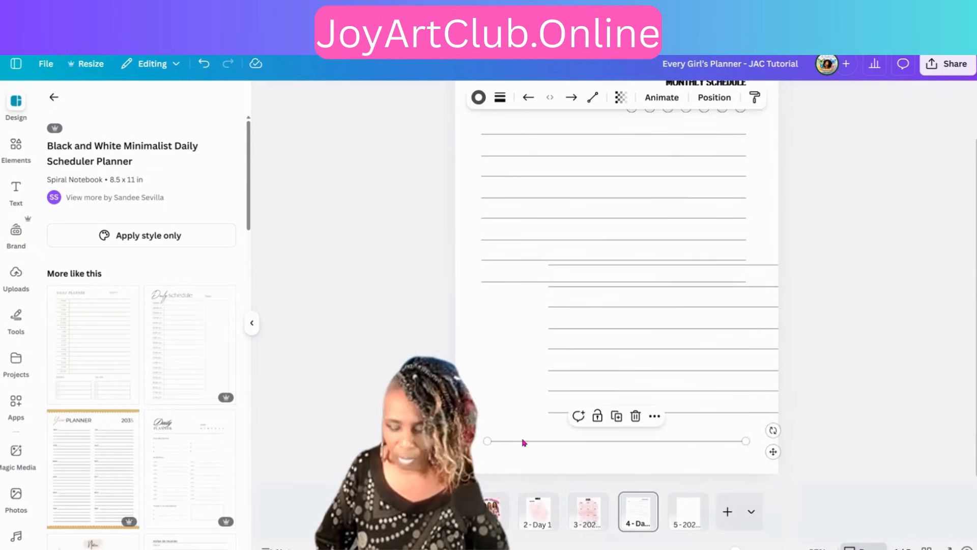
key(Delete)
drag(645, 359, 579, 377)
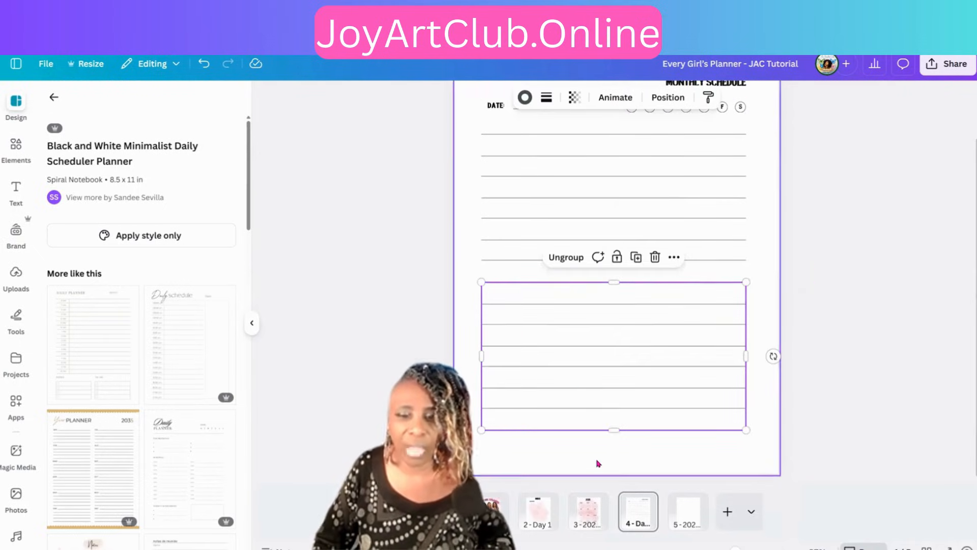
click(614, 313)
Step: Go to the index page and rename page 2 as "Index"
scroll(614, 312, up, 2)
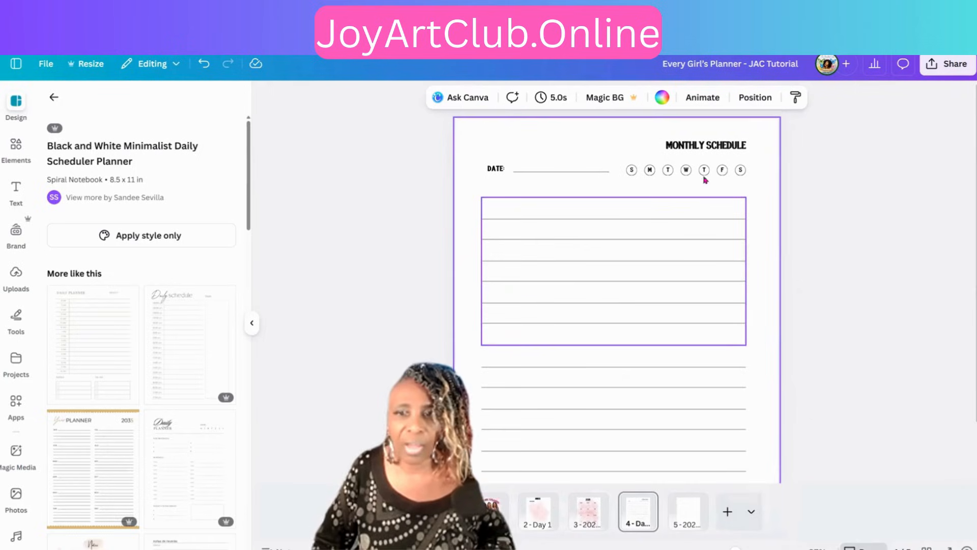
click(585, 517)
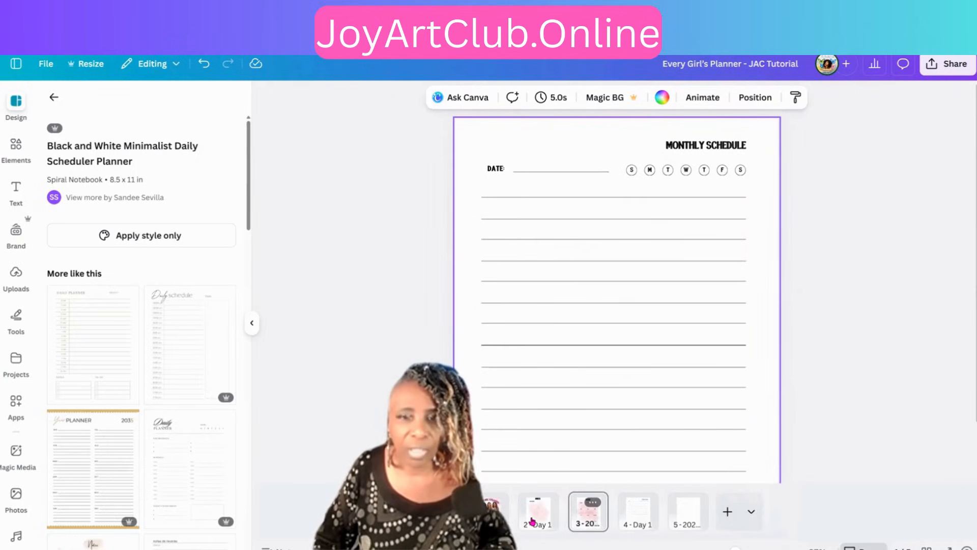
click(540, 512)
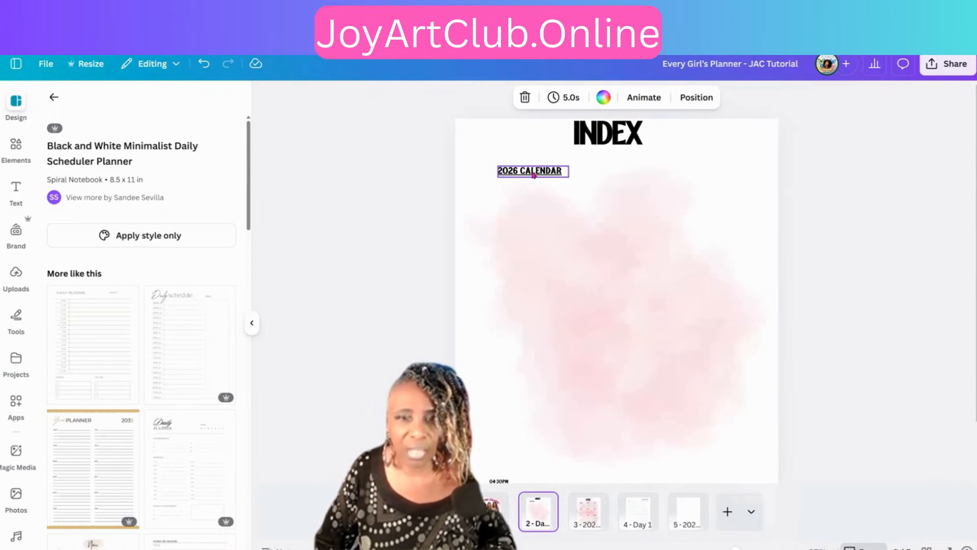
click(534, 175)
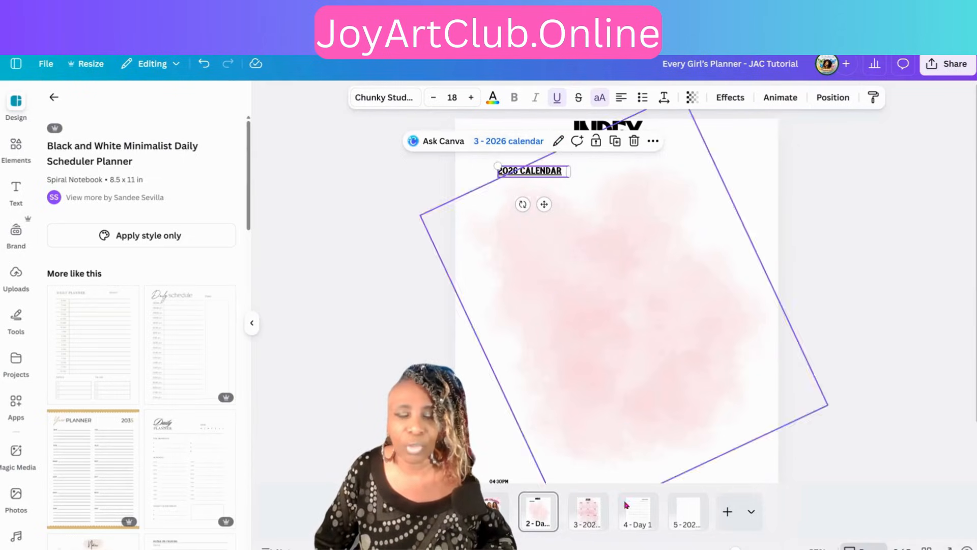
mouse_move(544, 505)
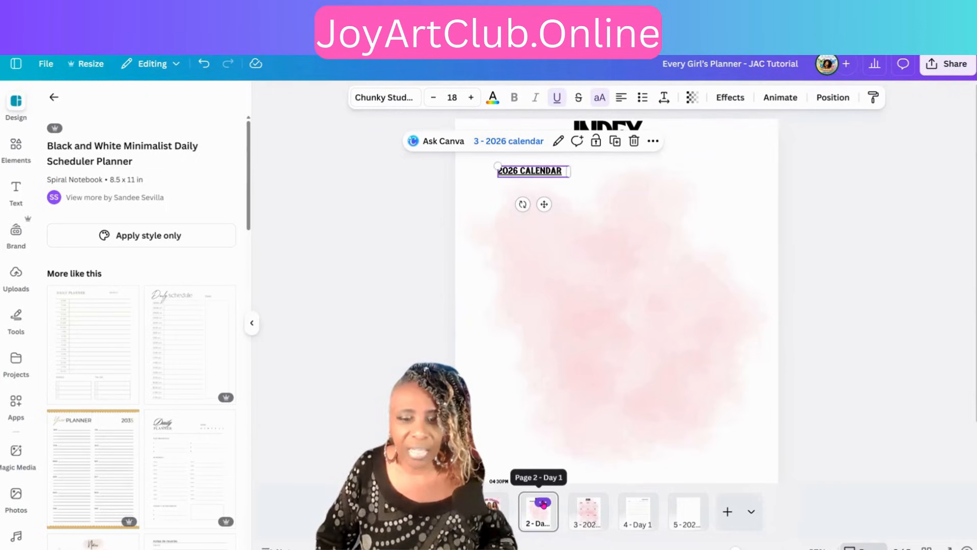
click(543, 503)
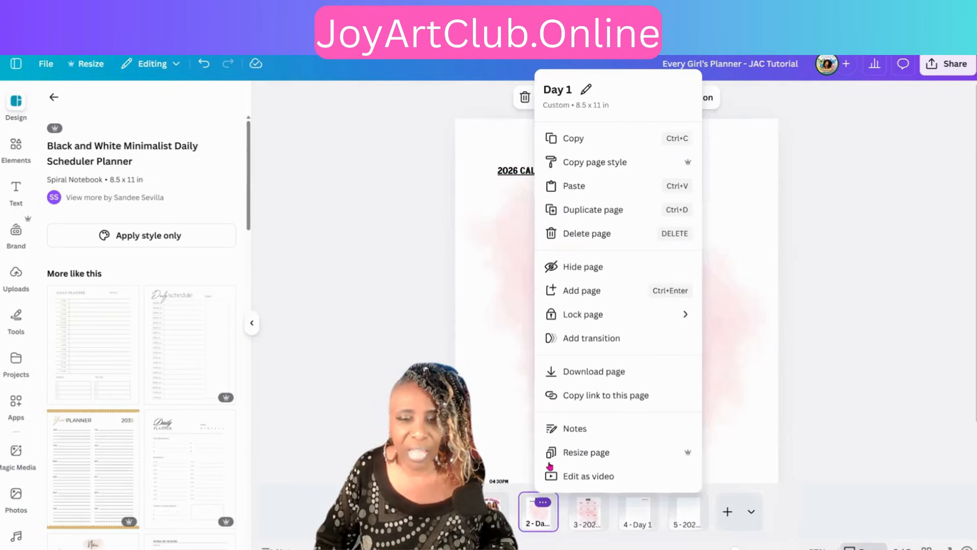
click(586, 90)
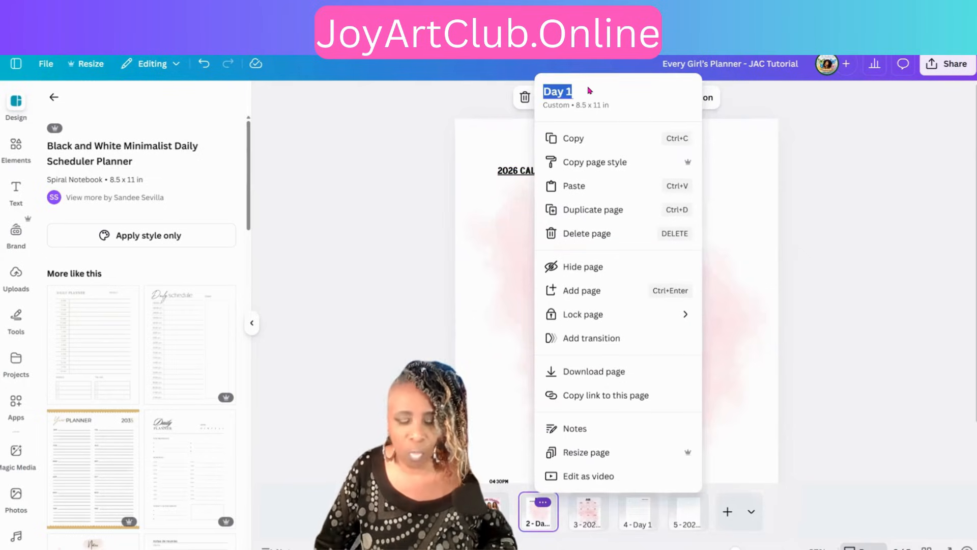
text(Index)
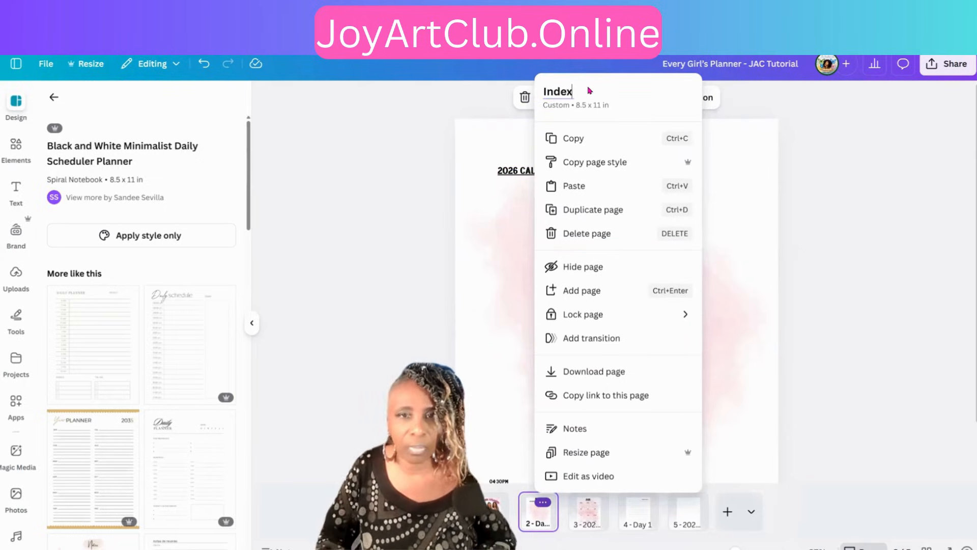
click(498, 329)
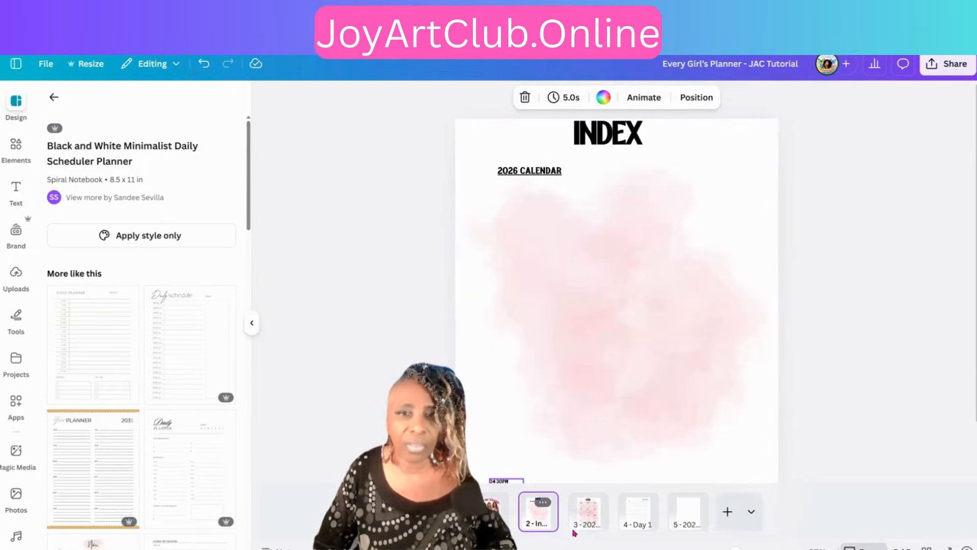
Step: Rename page 4, the monthly schedule, as "Monthly -1" and return to the index page
click(585, 518)
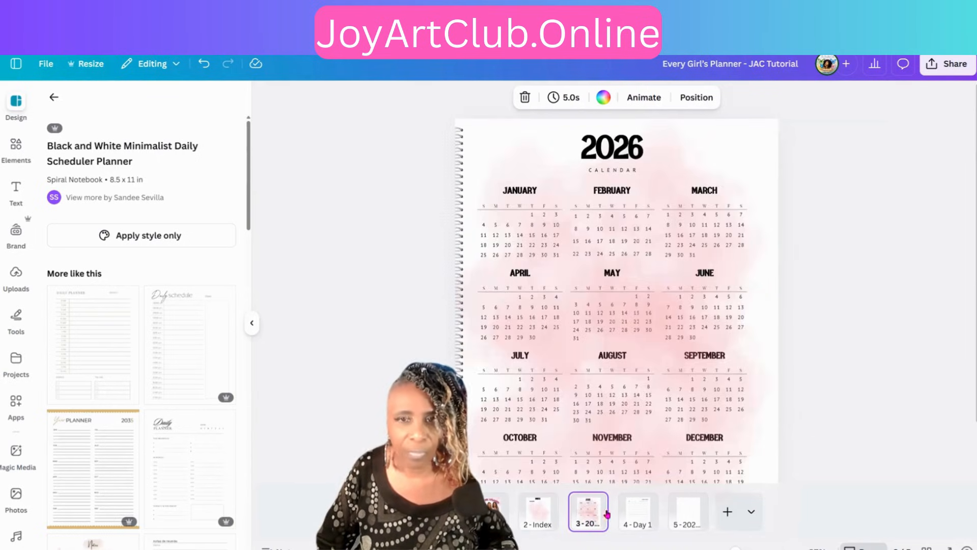
click(643, 521)
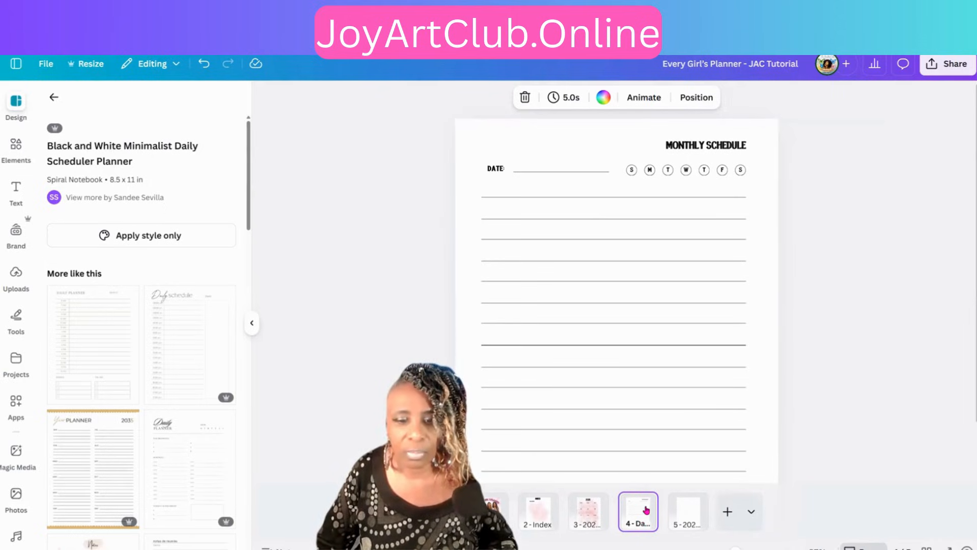
click(644, 503)
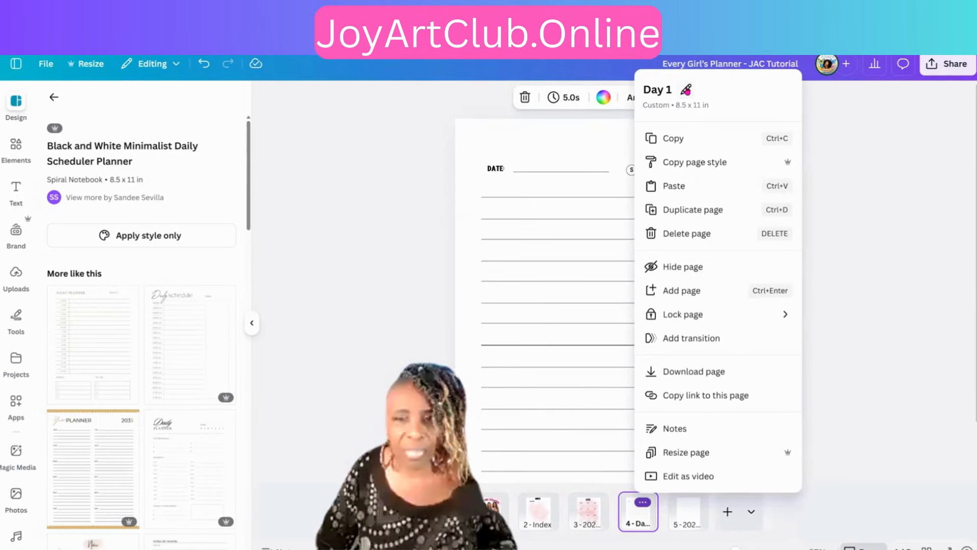
click(667, 92)
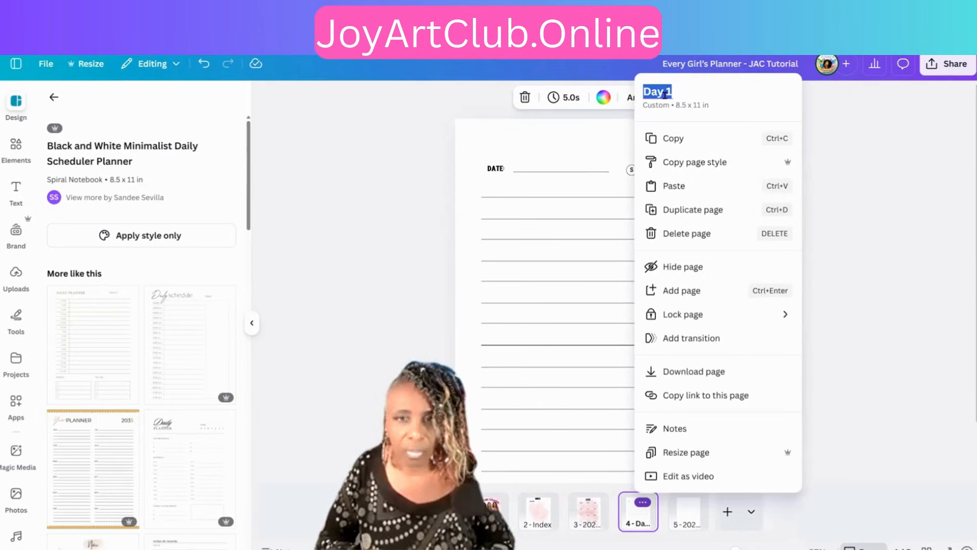
text(Monthly)
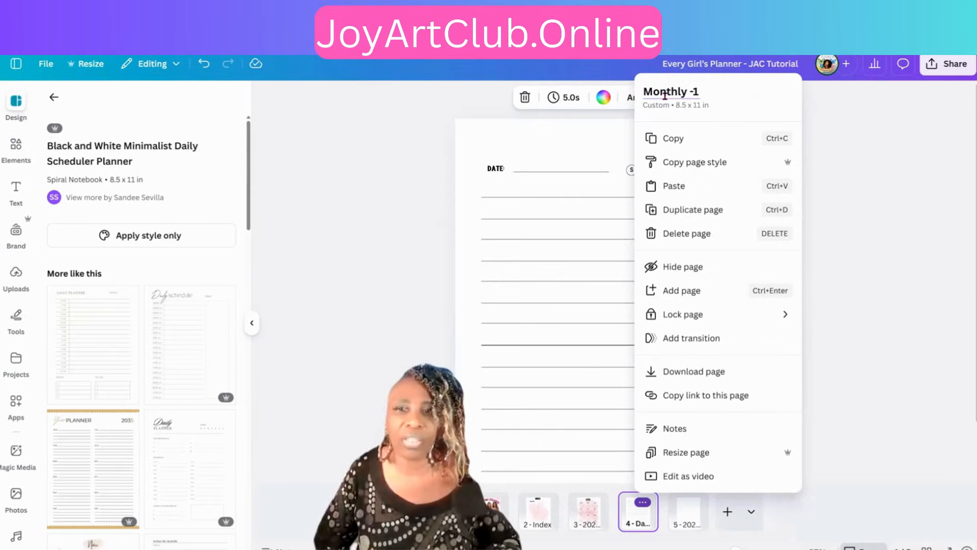
key(Return)
click(572, 153)
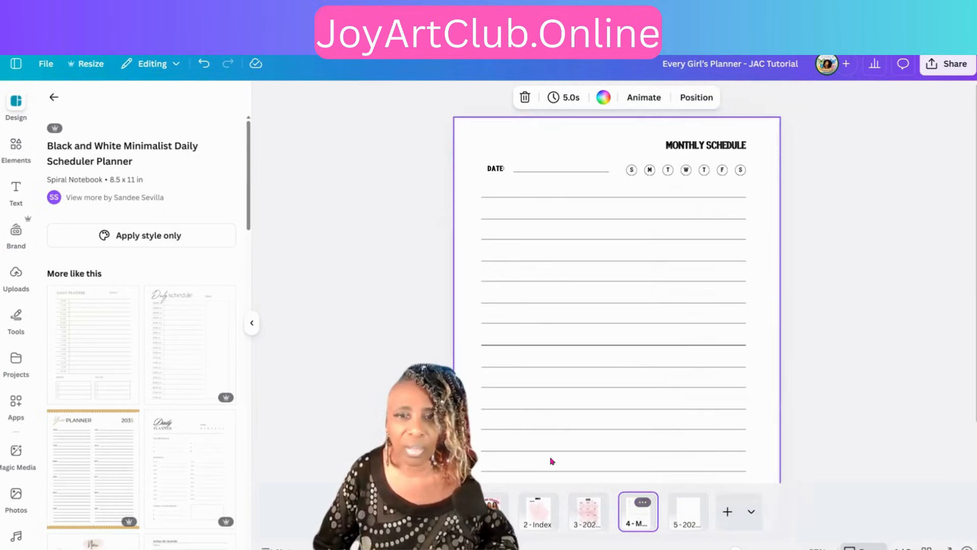
click(534, 512)
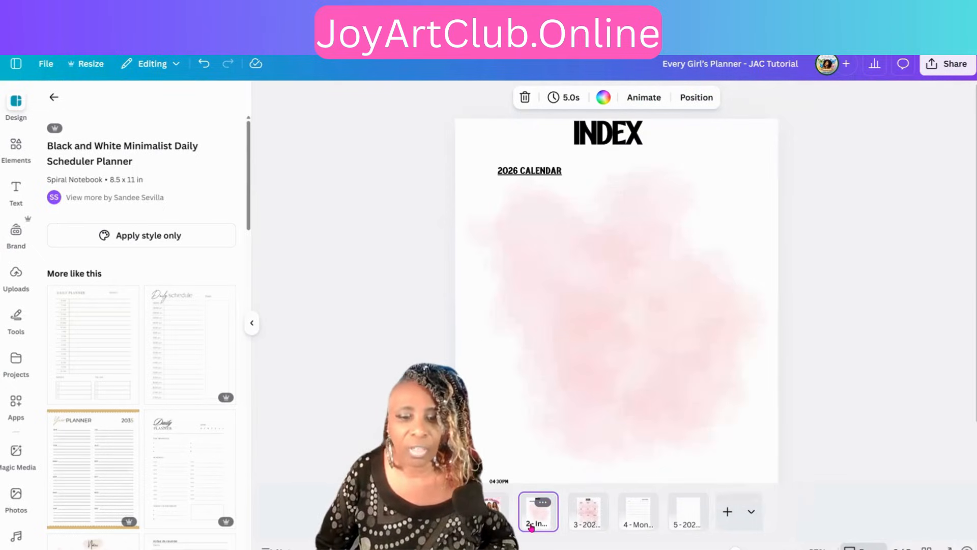
Step: Duplicate the "2026 Calendar" entry on the index page, place the copy directly below it and change its text to "MONTHLY 1"
click(525, 172)
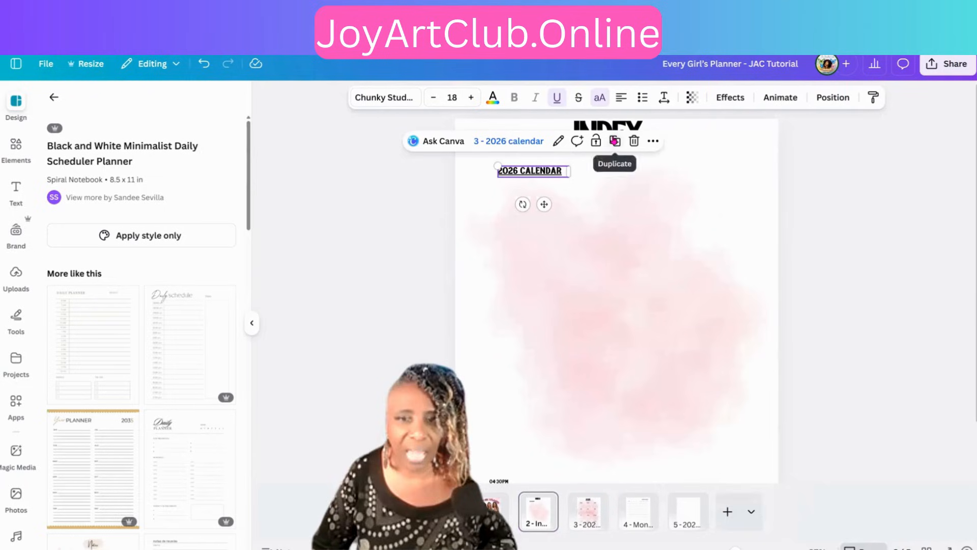
click(615, 141)
drag(547, 225, 542, 226)
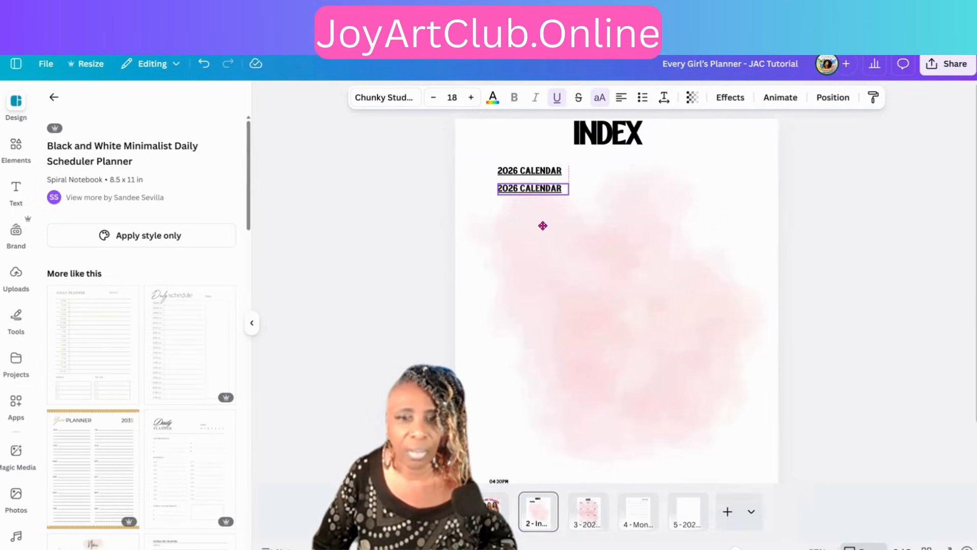
double_click(533, 189)
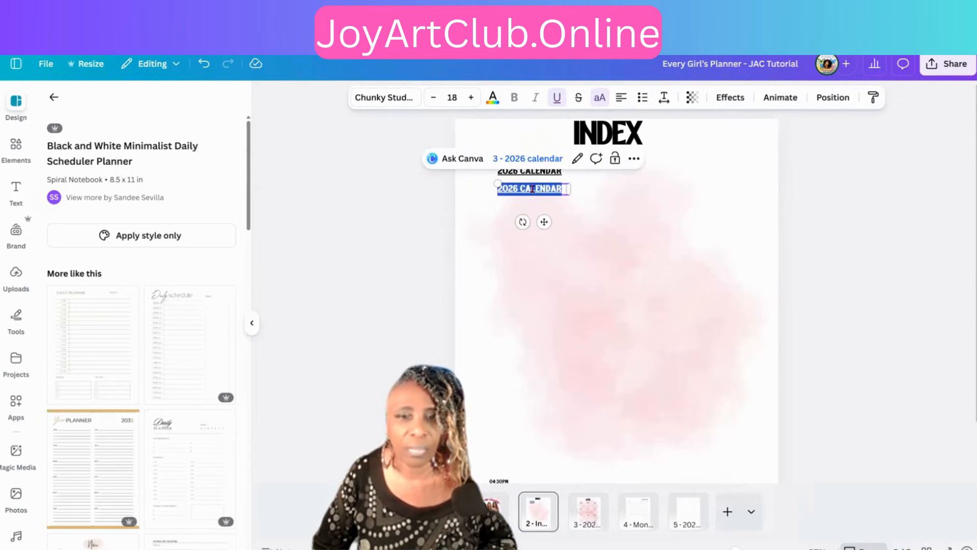
text(MON)
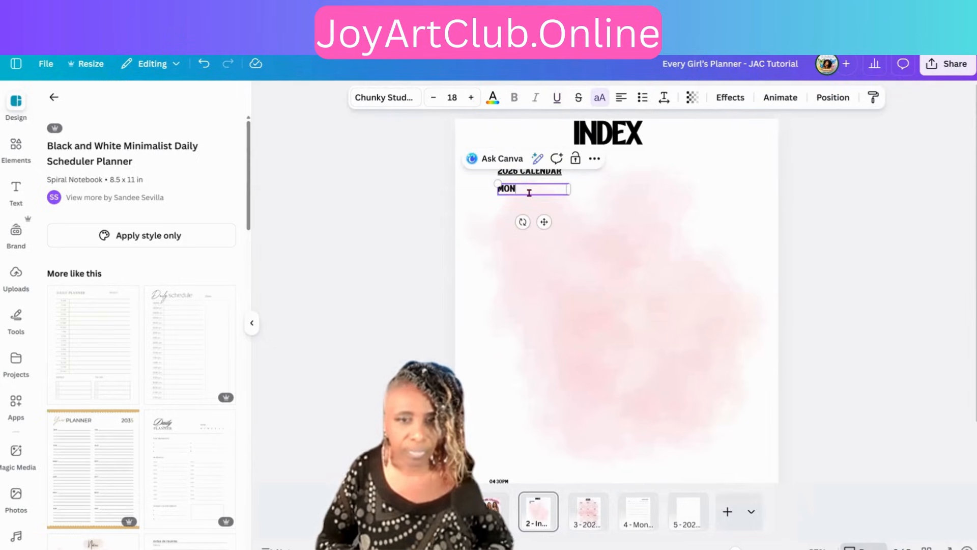
text(THLY 1)
click(491, 241)
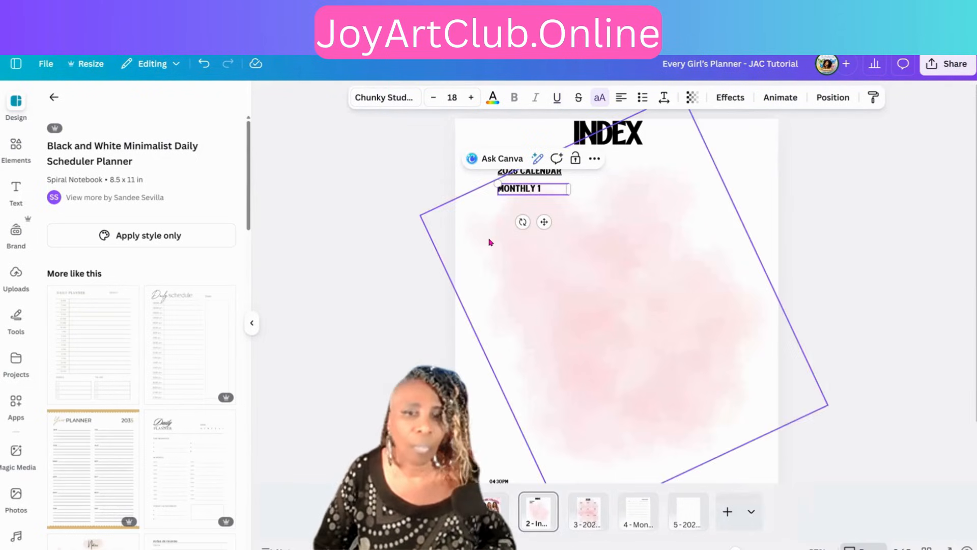
Step: Change the link of the "MONTHLY 1" index entry so it points to page "4 - Monthly -1"
click(520, 188)
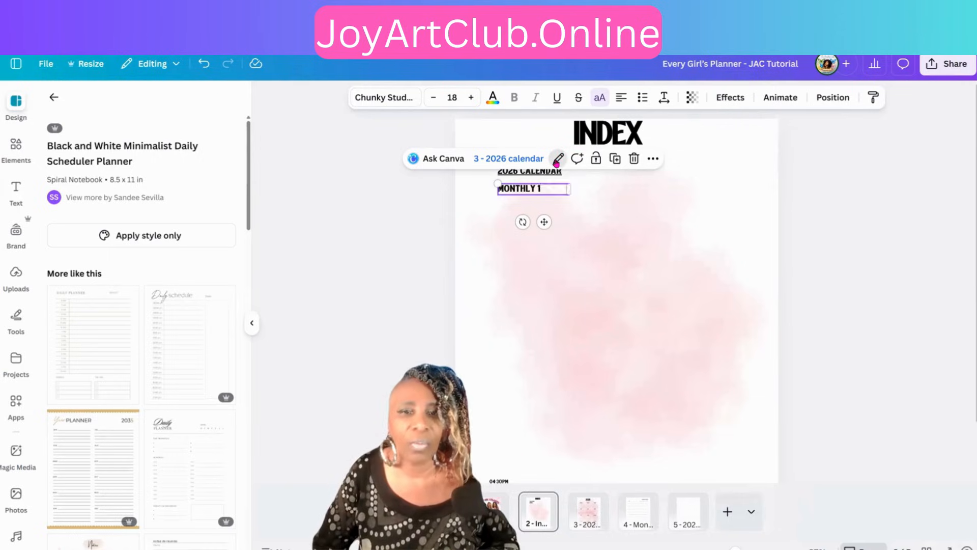
click(558, 158)
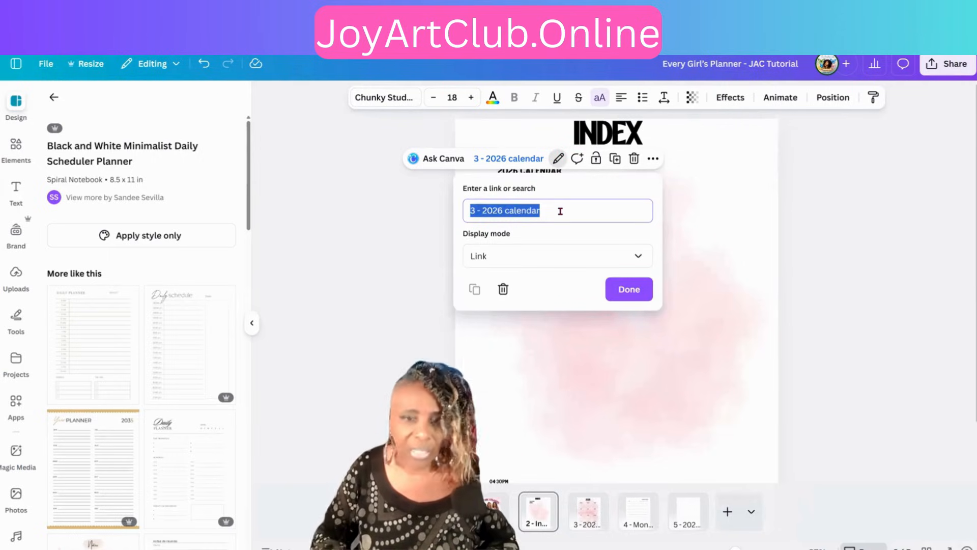
key(BackSpace)
scroll(580, 345, down, 2)
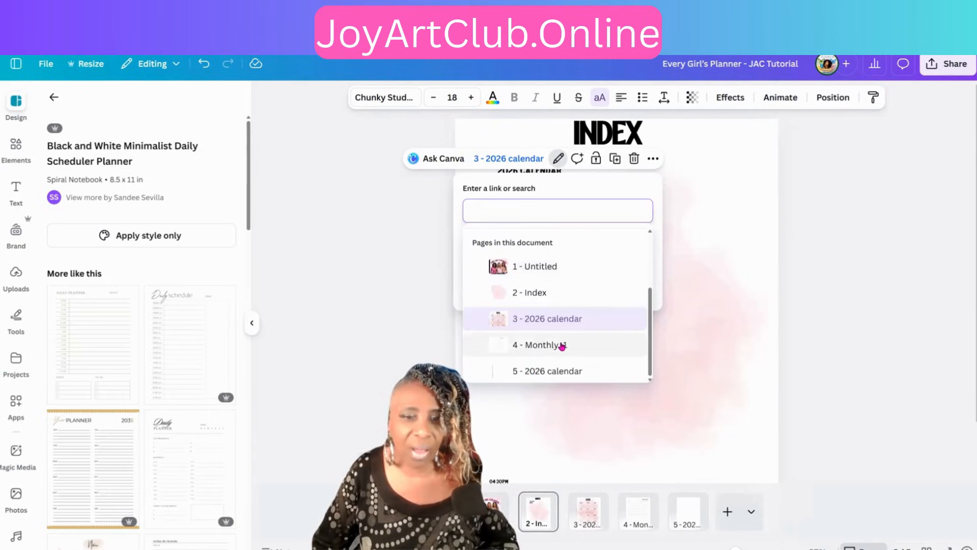
click(535, 349)
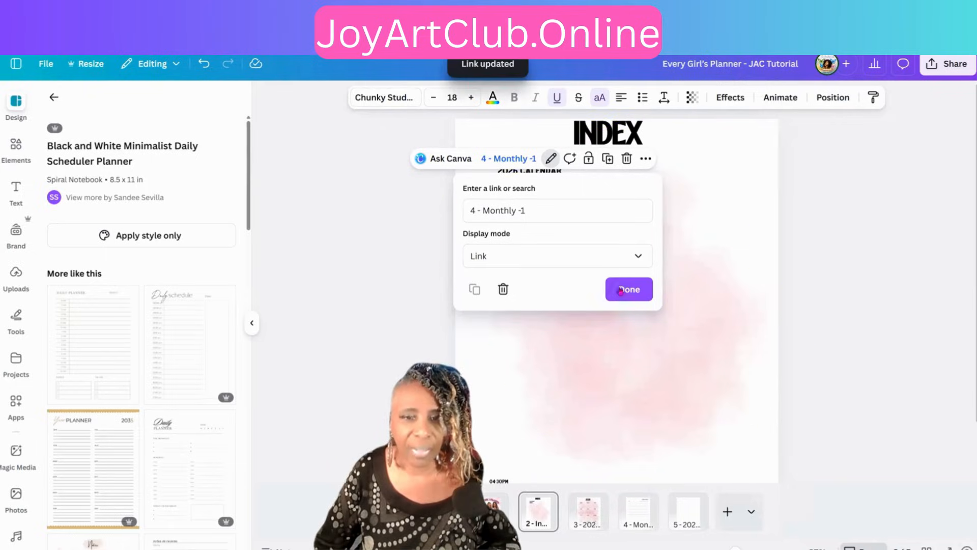
click(621, 290)
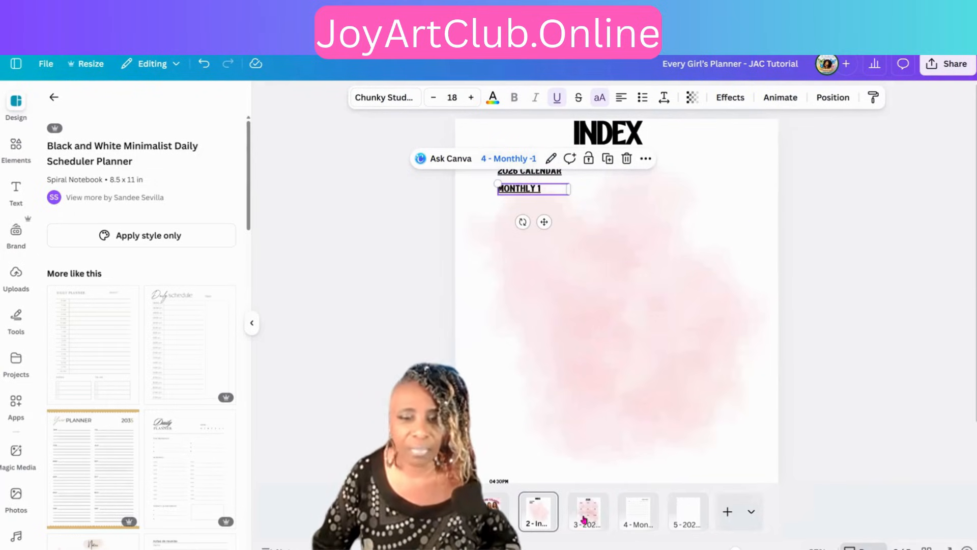
click(590, 520)
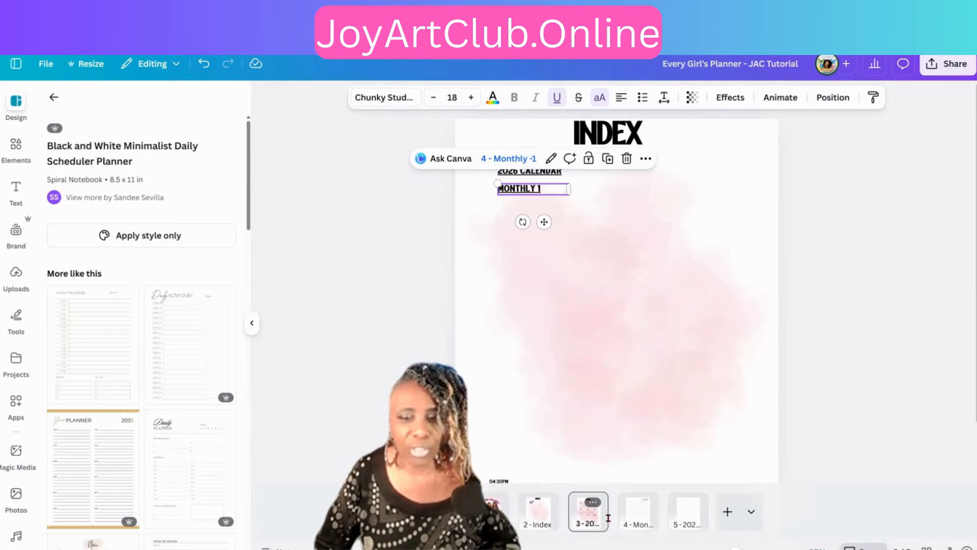
click(636, 518)
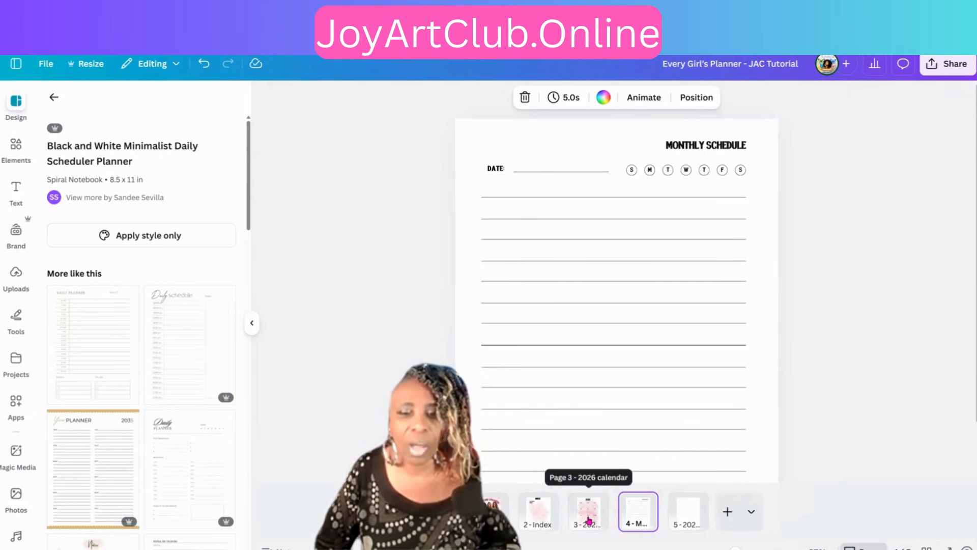
click(588, 517)
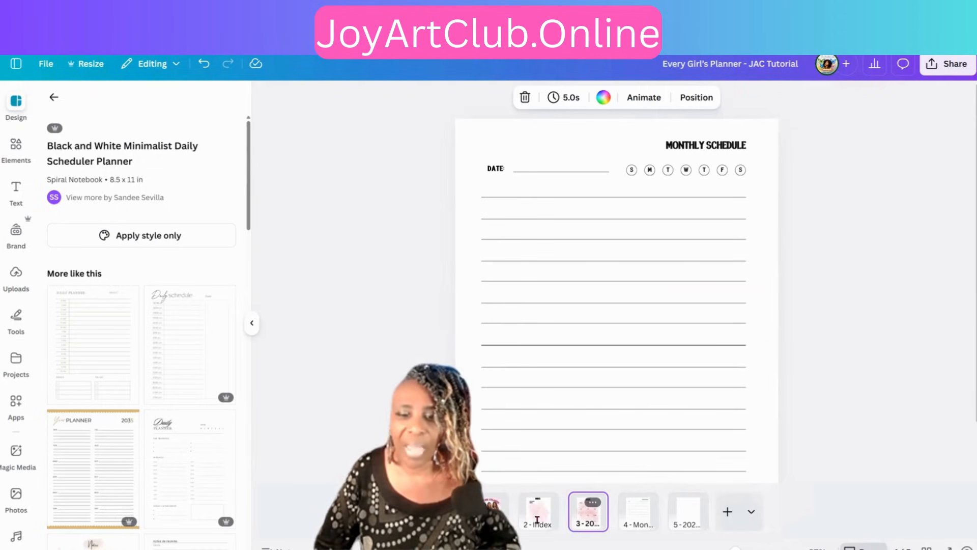
click(489, 515)
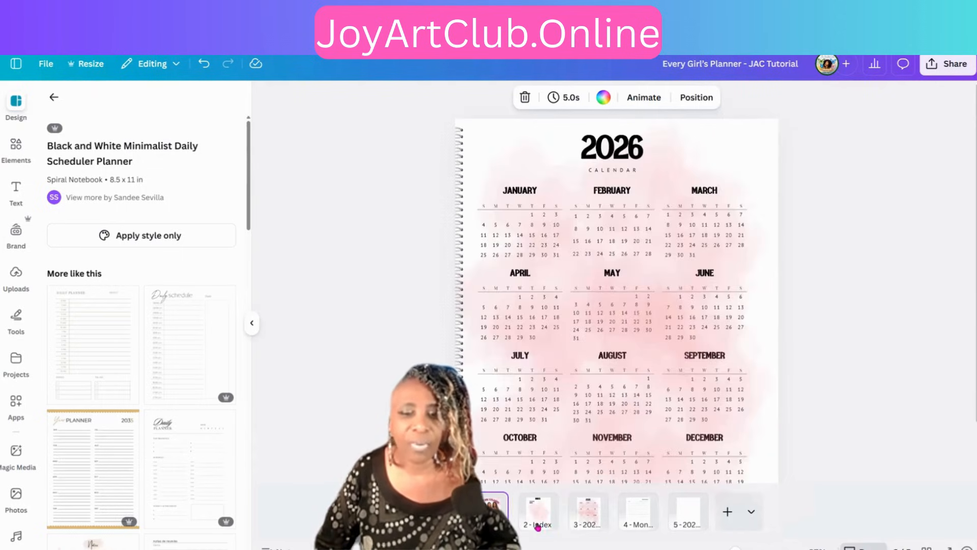
click(532, 522)
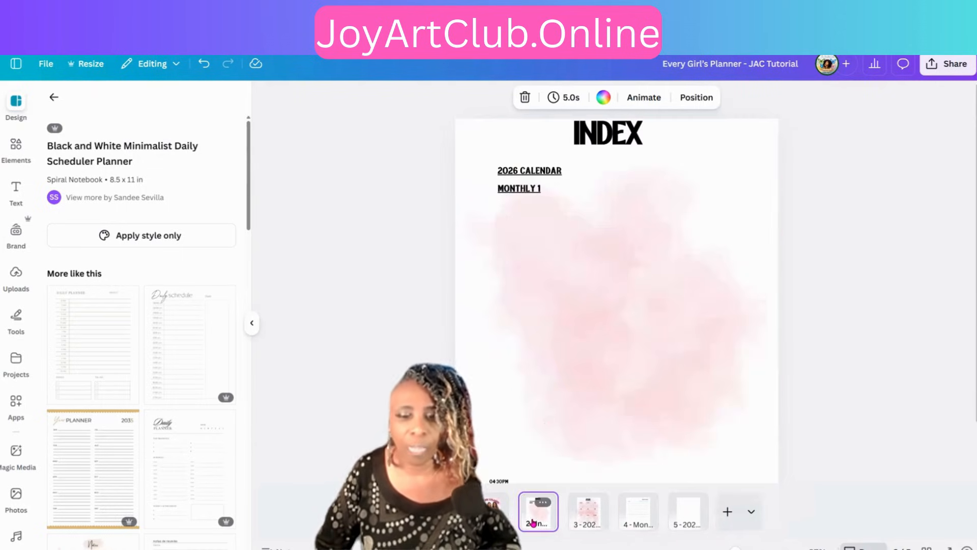
Step: Copy the spiral binding from the 2026 calendar page and paste it onto the index page and the monthly schedule page
click(588, 521)
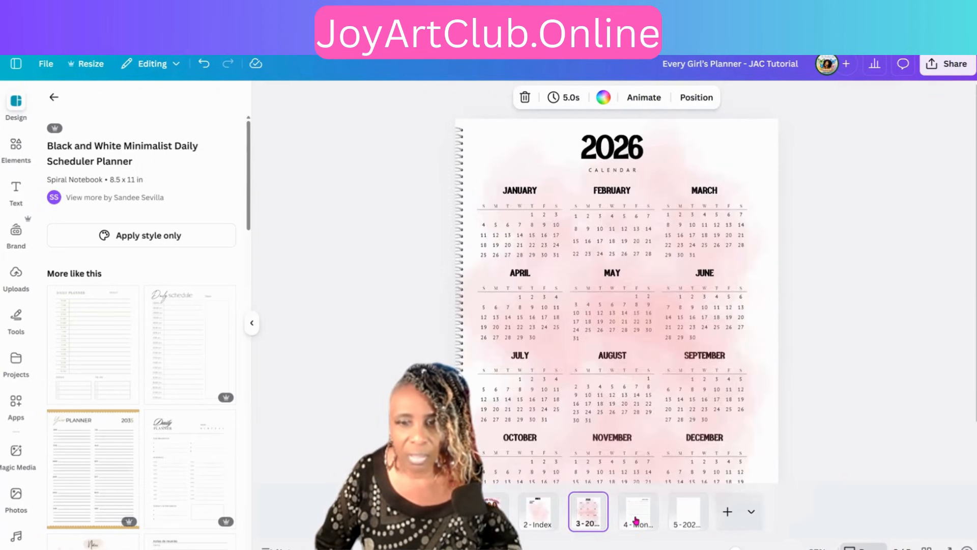
click(458, 319)
right_click(458, 319)
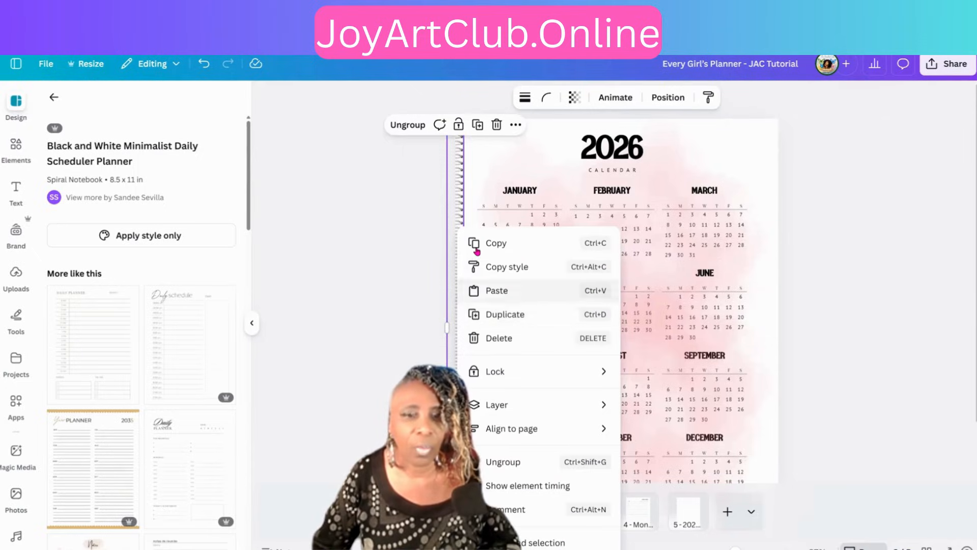
click(495, 245)
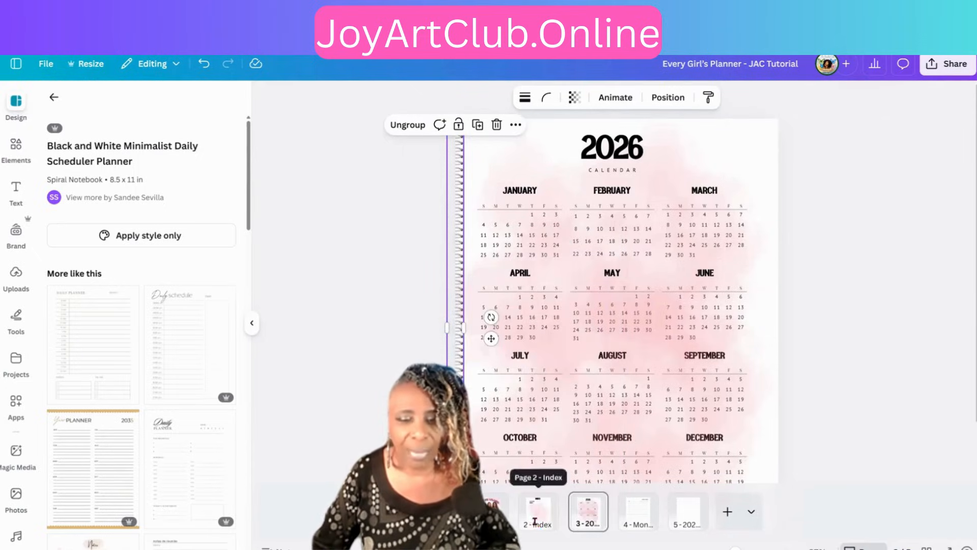
click(539, 515)
right_click(468, 170)
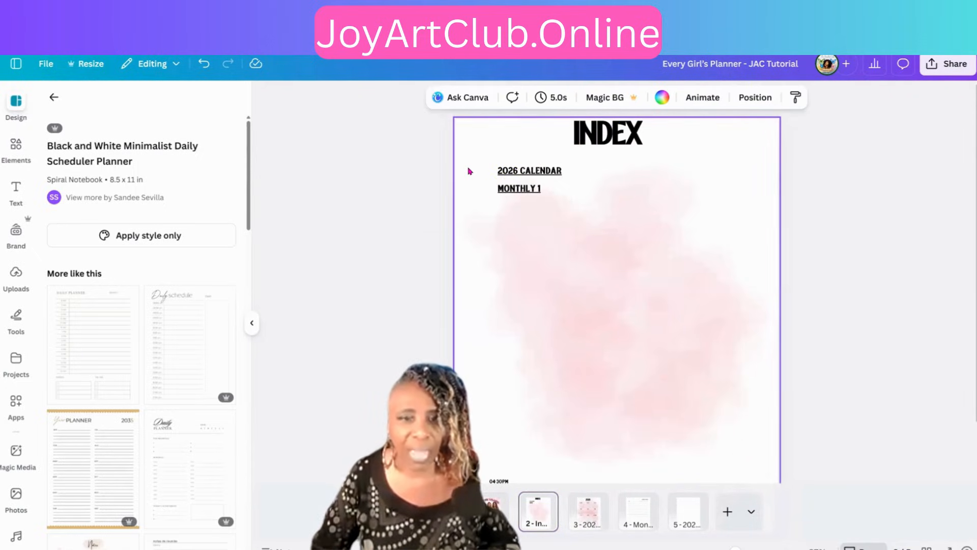
click(493, 257)
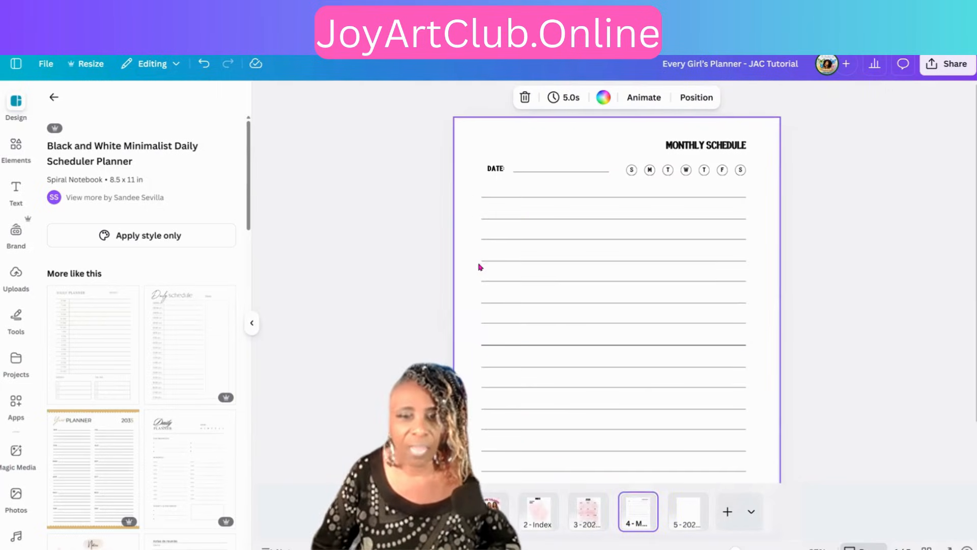
right_click(473, 268)
click(506, 353)
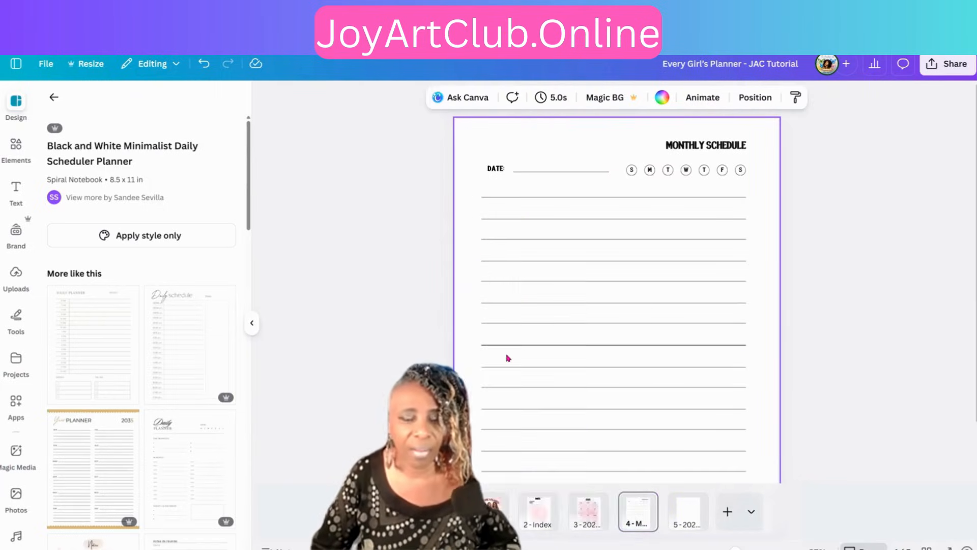
Step: Delete page 5, the blank page that holds only the spiral binding
click(687, 517)
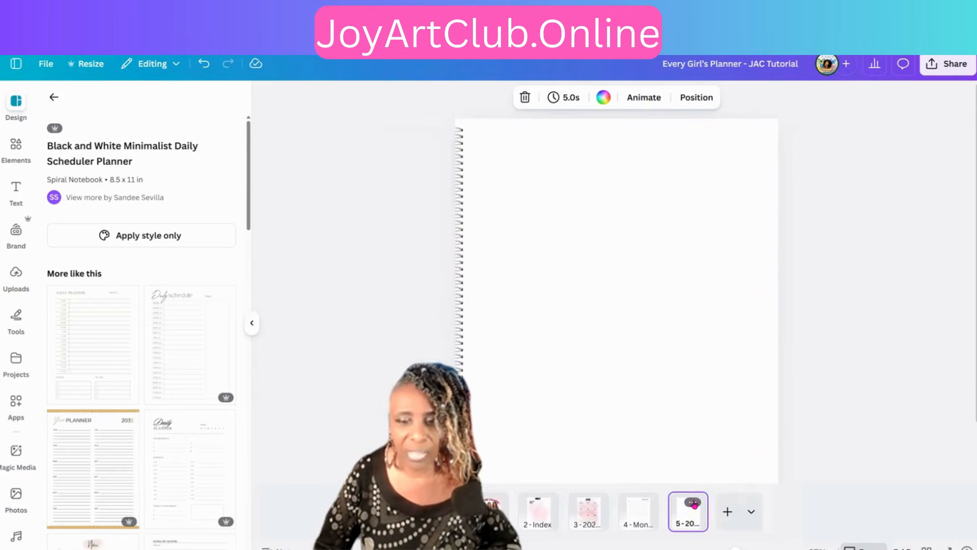
click(692, 503)
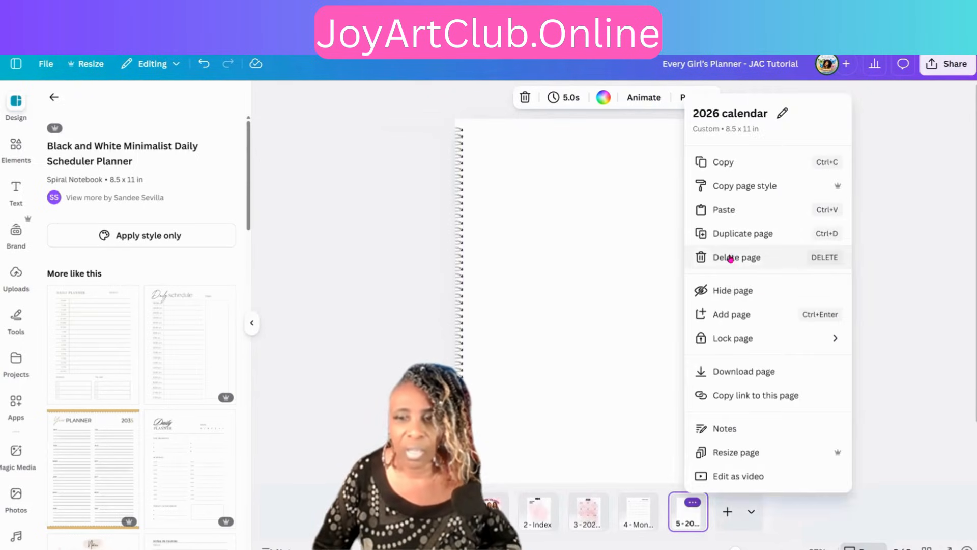
key(Delete)
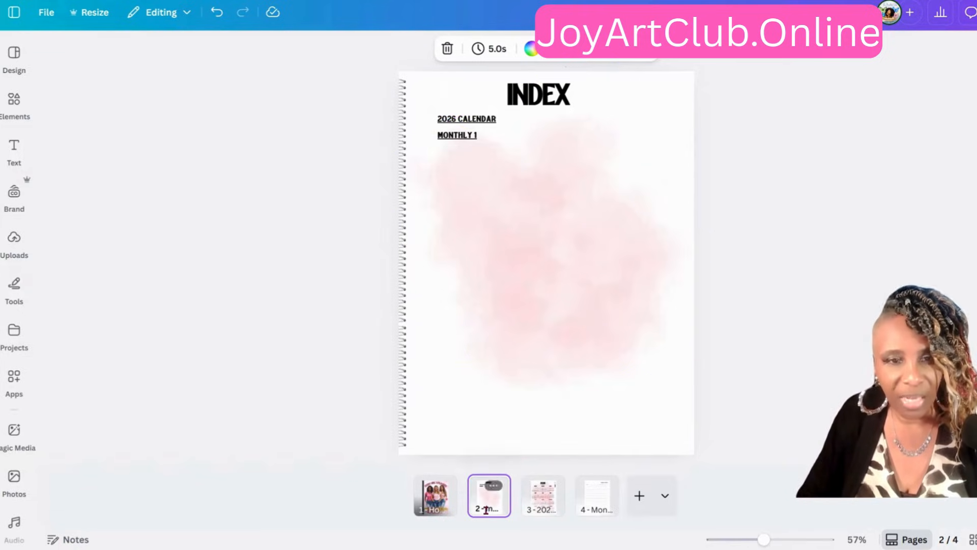
Step: Add the arch shape with the rounded top from the recently used shapes to the index page
click(15, 108)
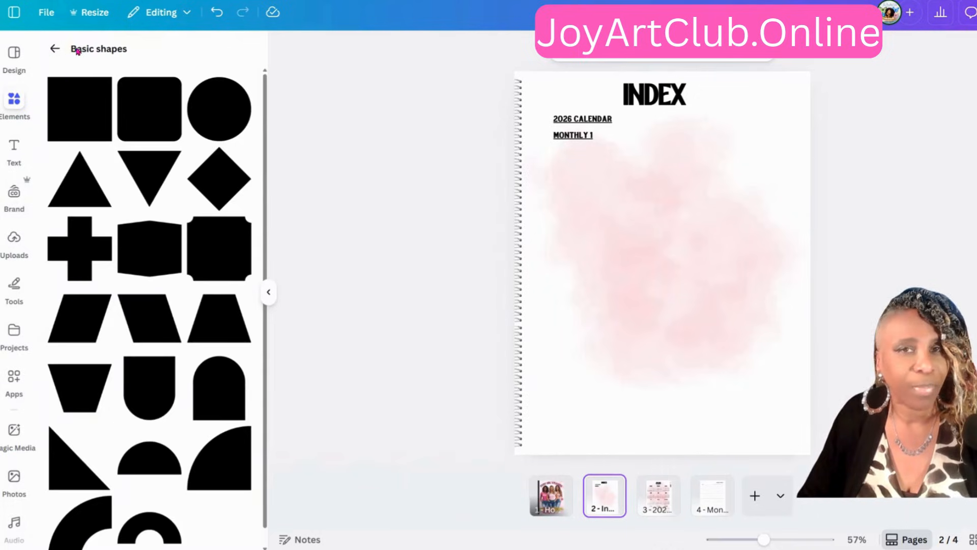
click(55, 48)
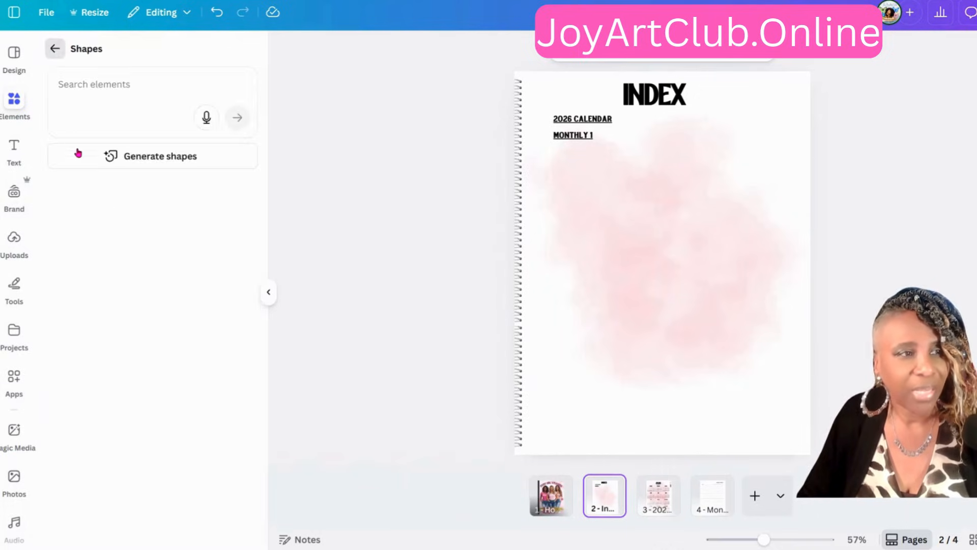
click(54, 49)
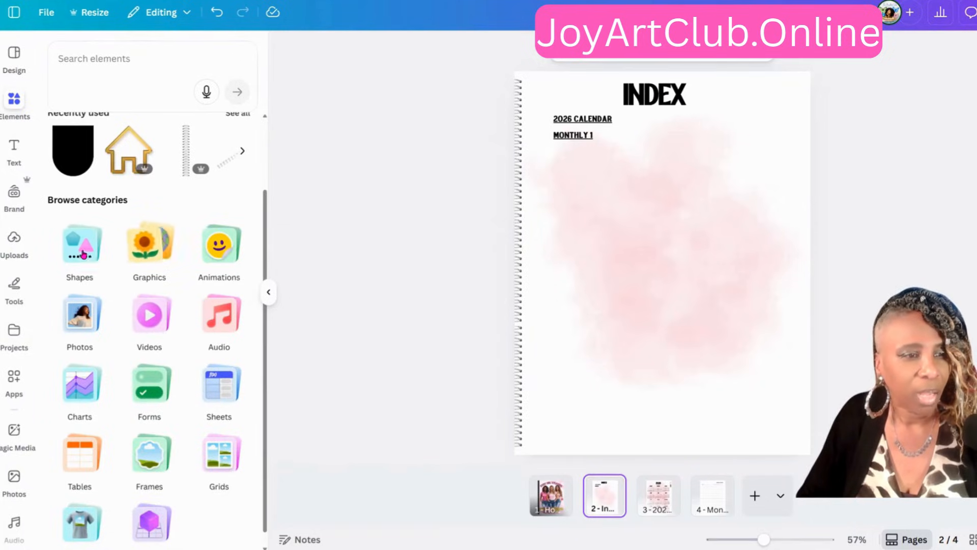
click(83, 253)
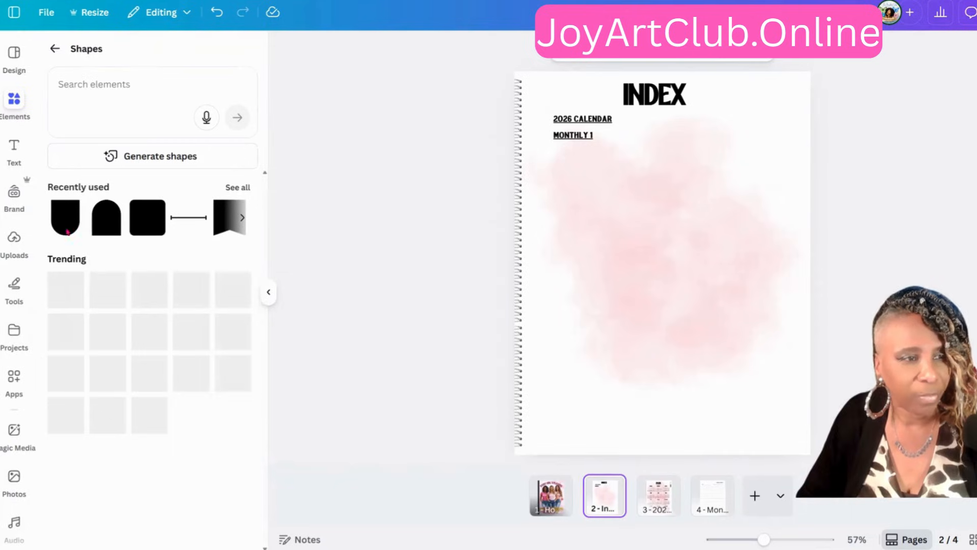
click(234, 188)
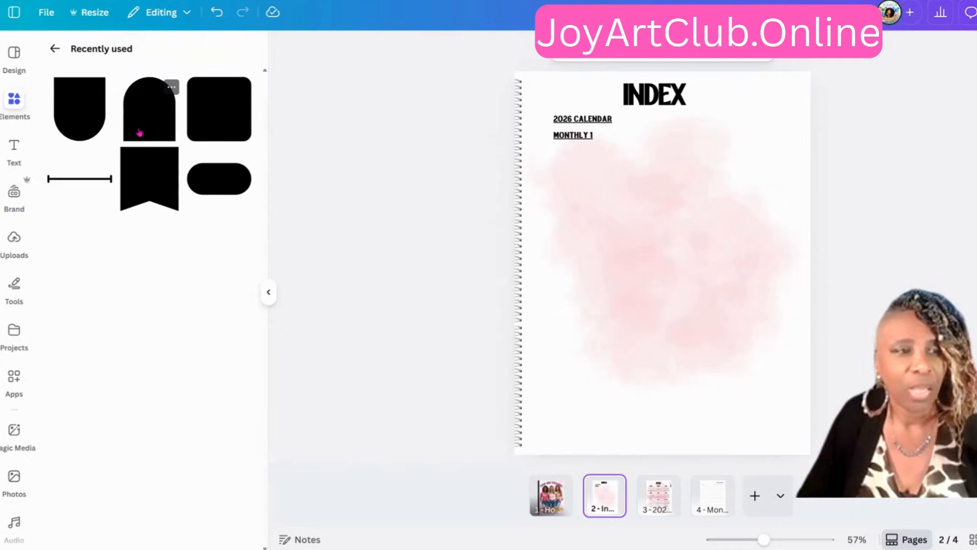
click(139, 133)
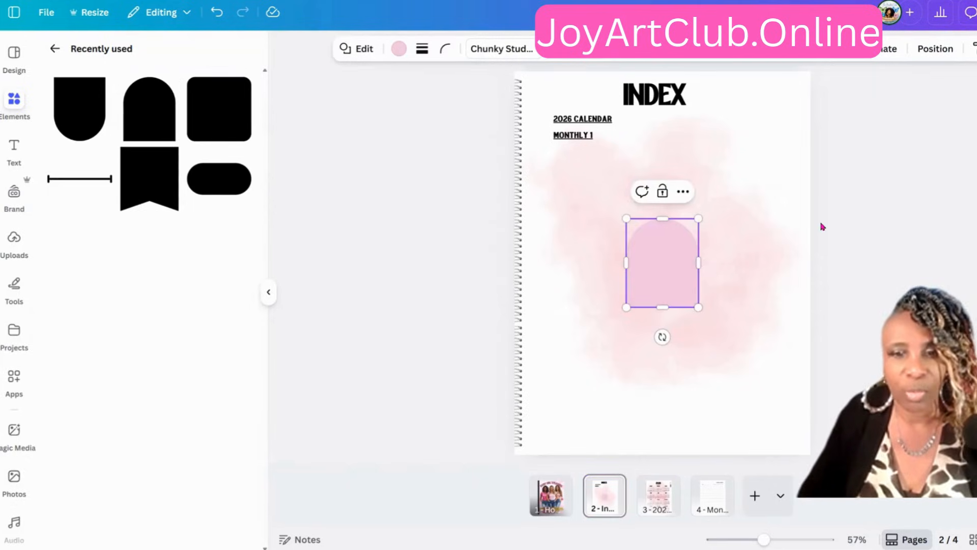
Step: Rotate the arch so its rounded end faces right, align it to the page's right edge below the heading, and resize it into a narrow, tall tab
drag(676, 277, 786, 178)
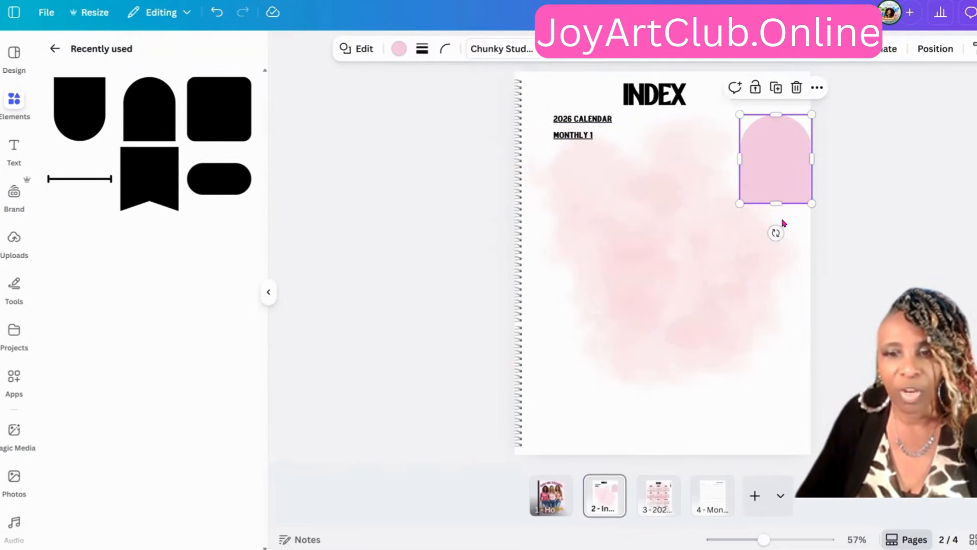
mouse_move(733, 161)
mouse_down()
mouse_move(718, 166)
mouse_move(720, 157)
mouse_up()
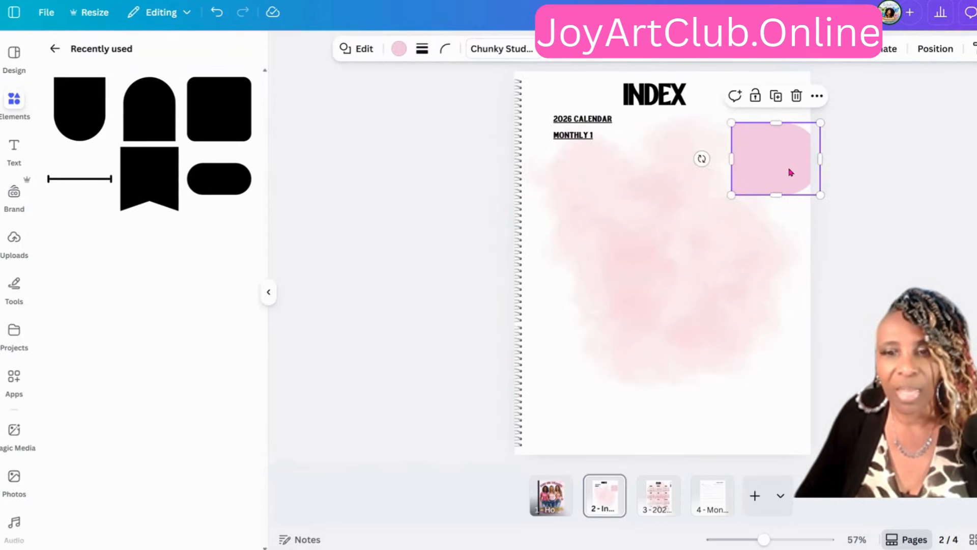
drag(779, 163, 781, 163)
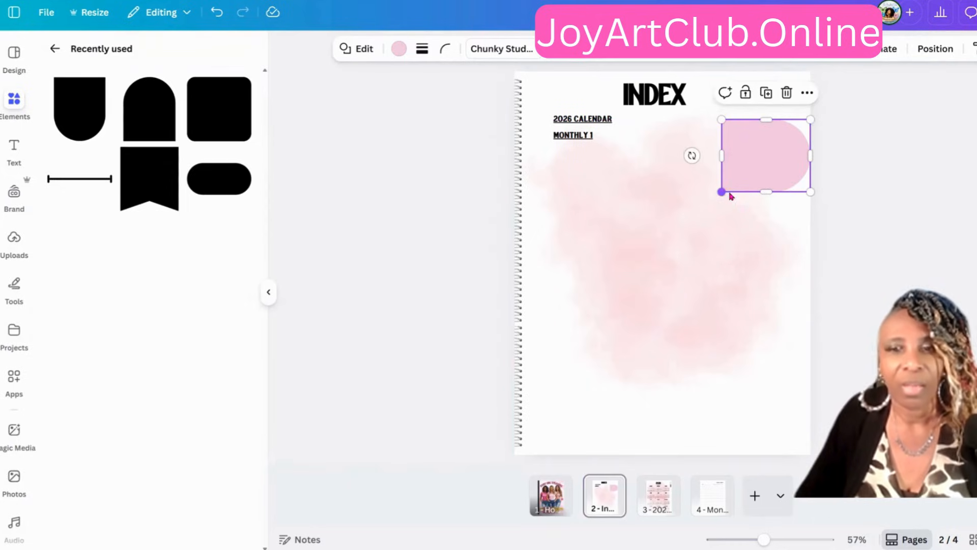
drag(731, 196, 786, 163)
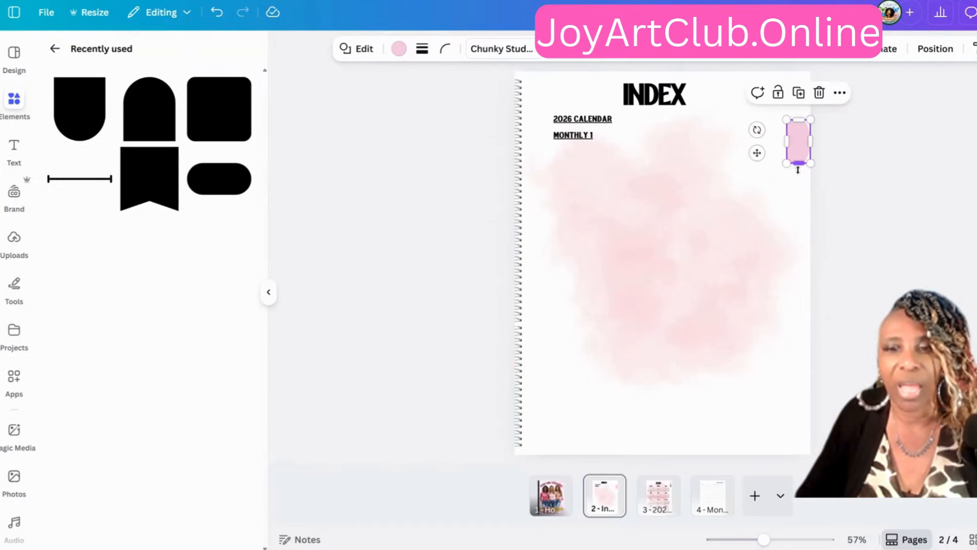
mouse_move(797, 199)
mouse_down()
mouse_move(797, 223)
mouse_move(802, 182)
mouse_move(802, 207)
mouse_up()
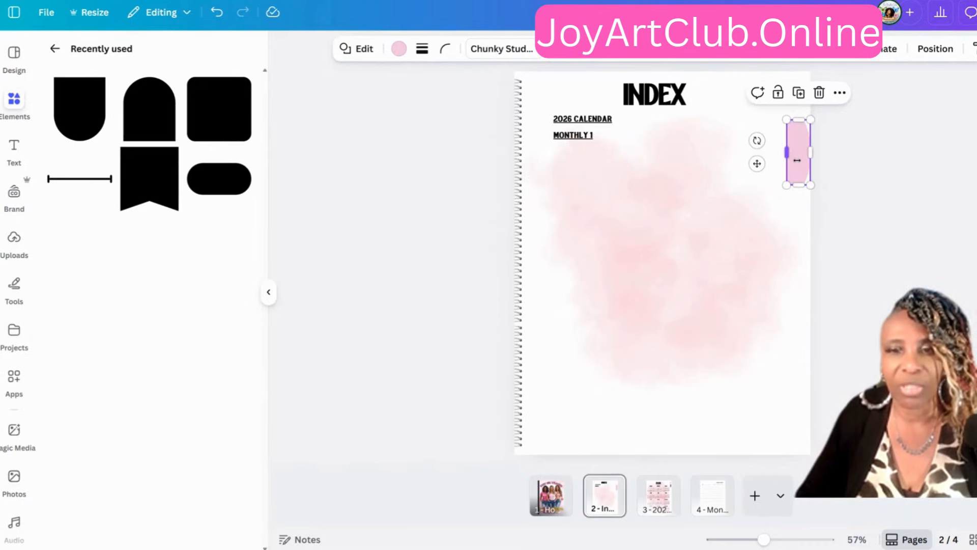
Step: Make the light pink side tab narrower against the index page's right edge and adjust its height
drag(787, 153, 792, 151)
mouse_move(802, 191)
mouse_down()
mouse_move(805, 203)
mouse_move(804, 194)
mouse_up()
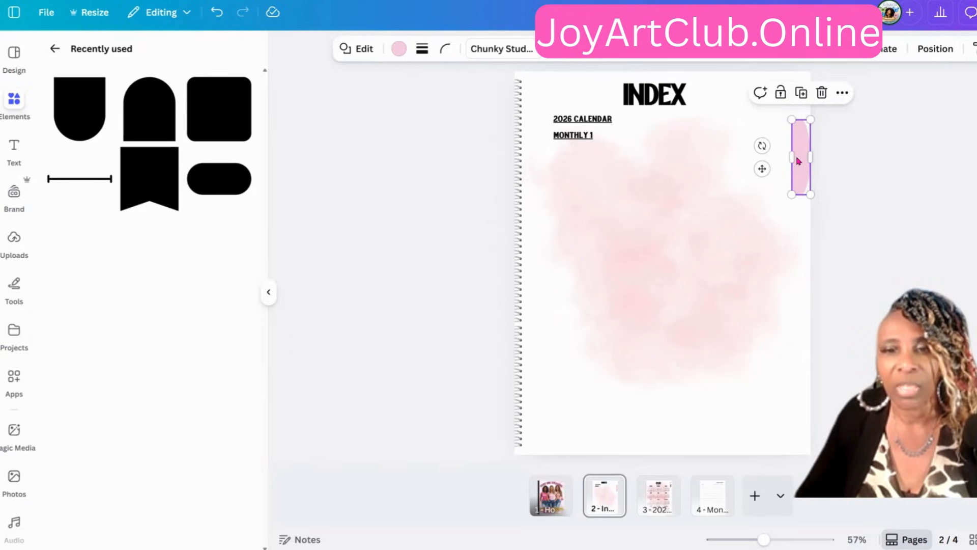
mouse_move(796, 159)
mouse_down()
mouse_move(797, 181)
mouse_move(802, 163)
mouse_up()
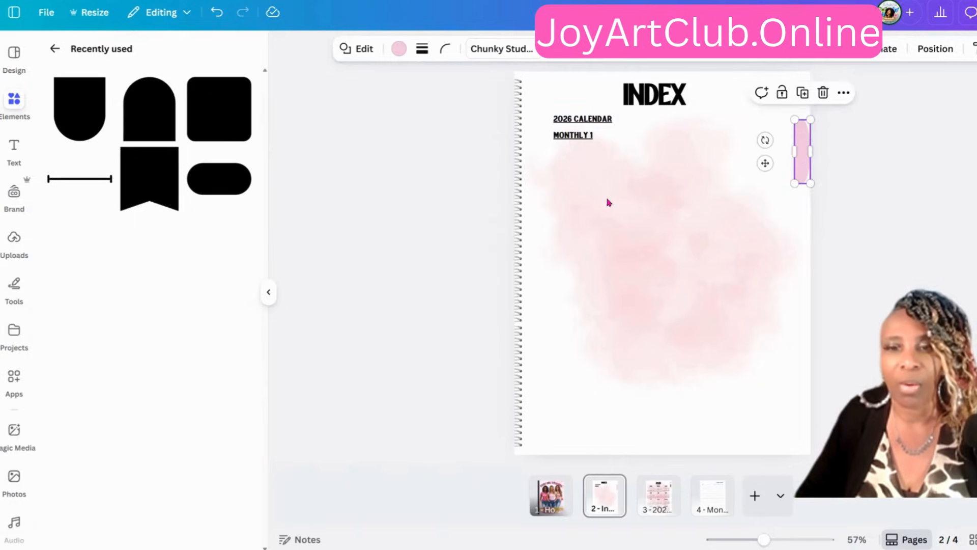
Step: Search the graphics for "home", add the gold outlined house, and place it at the index page's upper right above the pink tab
click(55, 49)
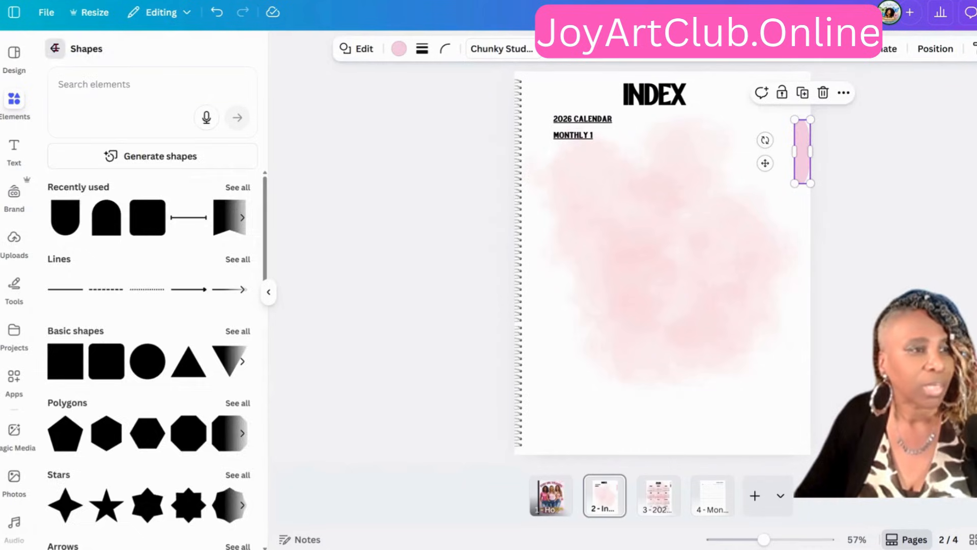
click(55, 48)
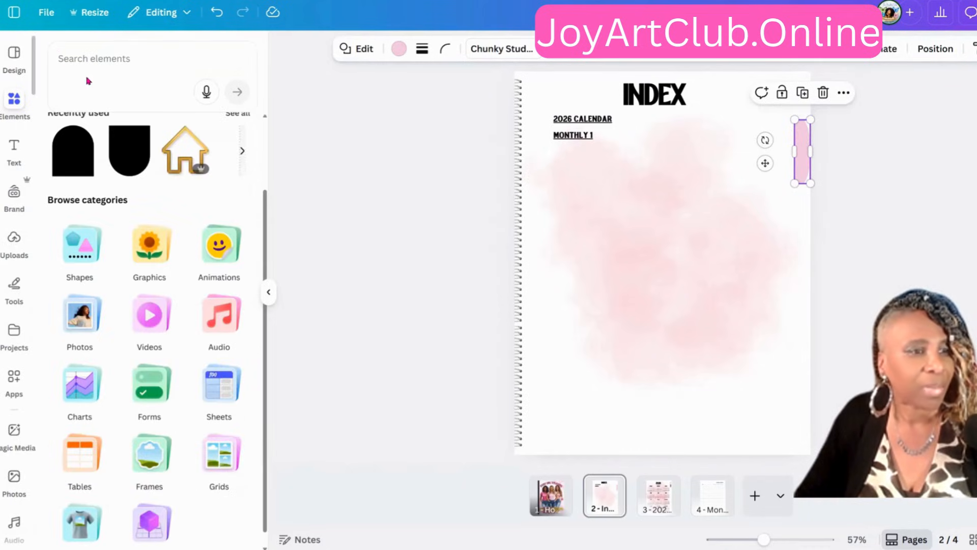
click(155, 253)
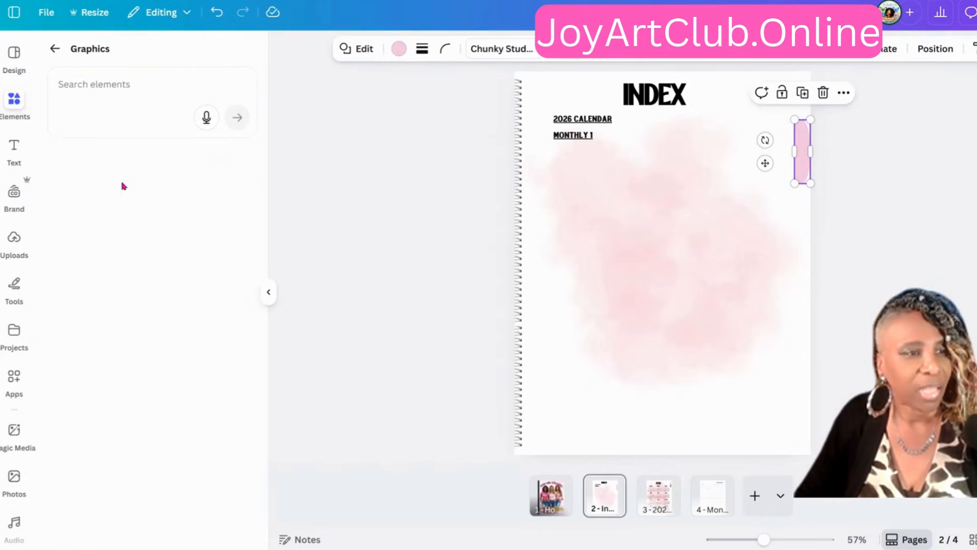
click(83, 83)
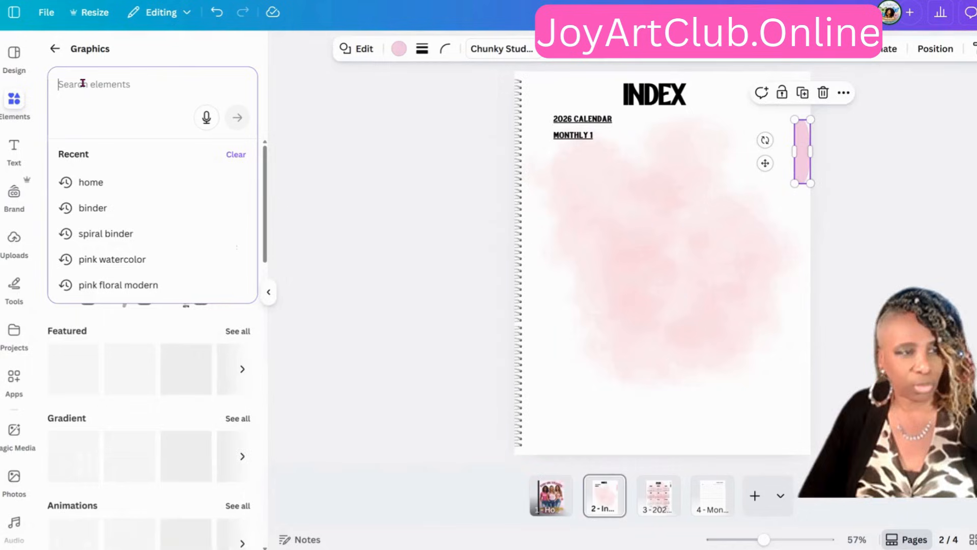
text(hom)
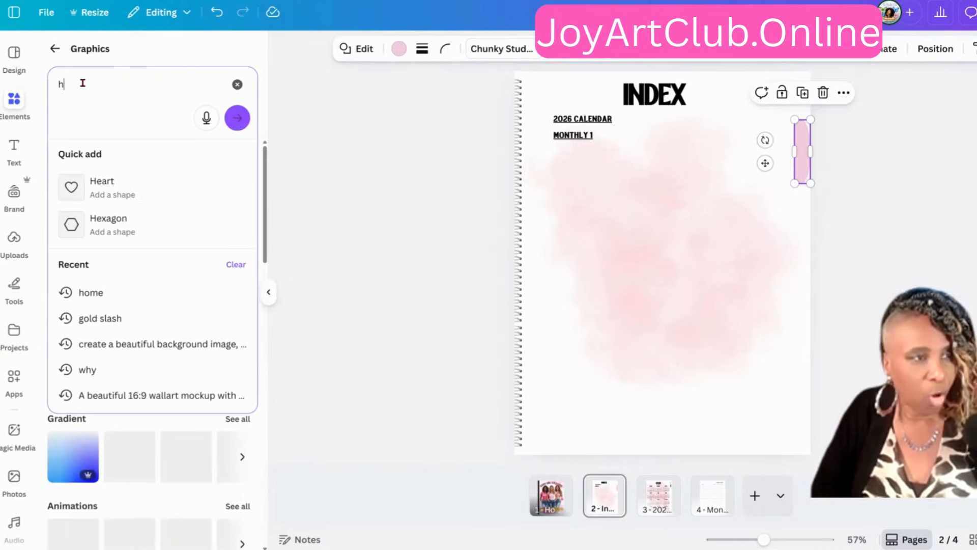
text(e)
click(237, 117)
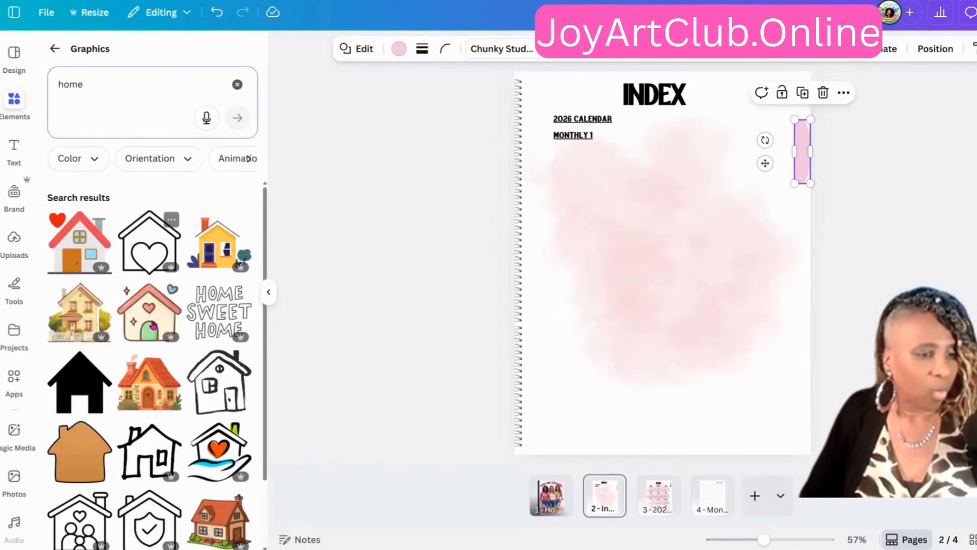
scroll(155, 326, down, 2)
scroll(206, 229, down, 5)
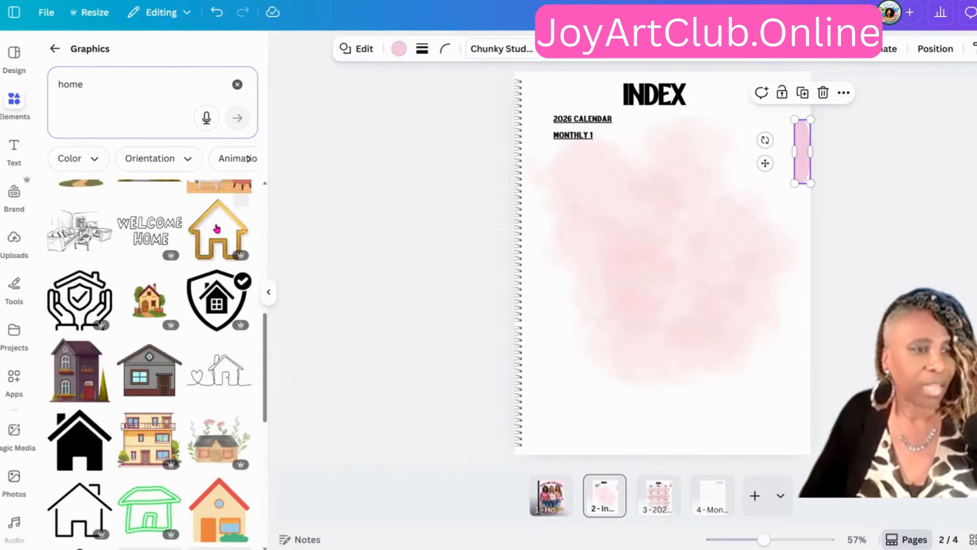
click(216, 229)
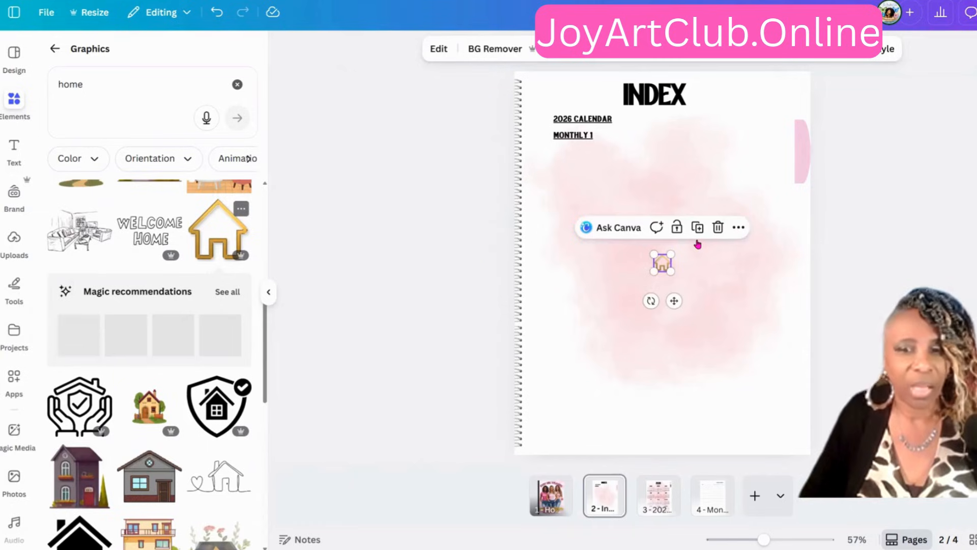
drag(673, 301, 807, 129)
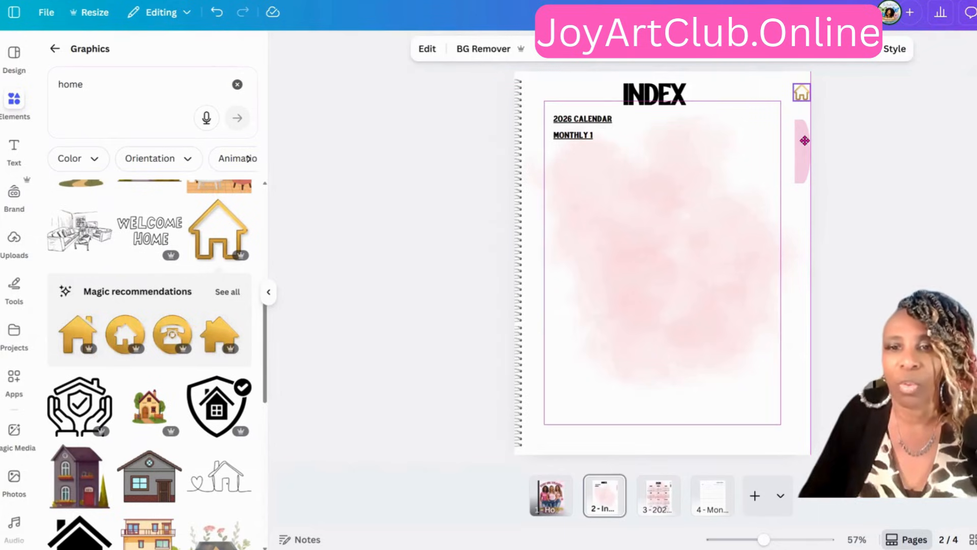
Step: Move the side tab up to just below the house icon and recolor it with the darker pink document color
click(804, 143)
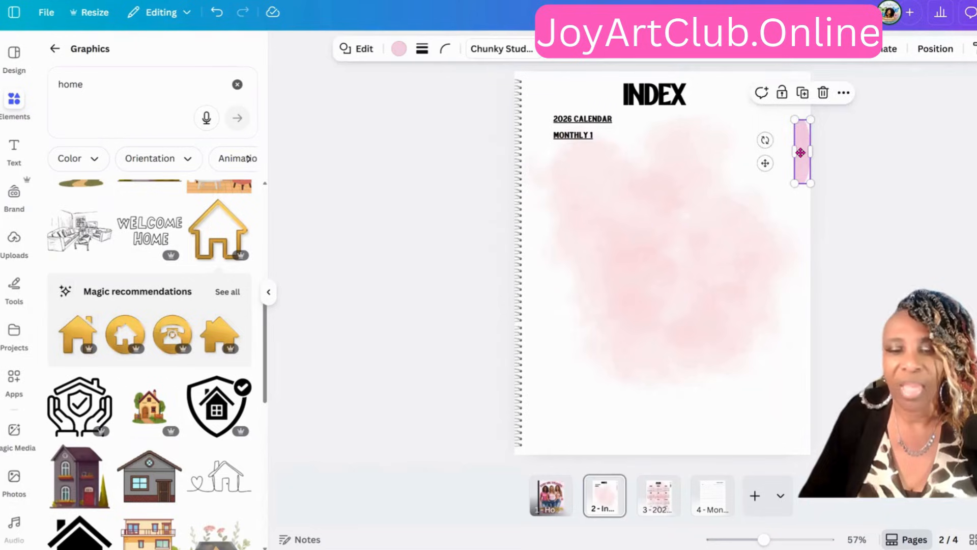
drag(801, 153, 803, 153)
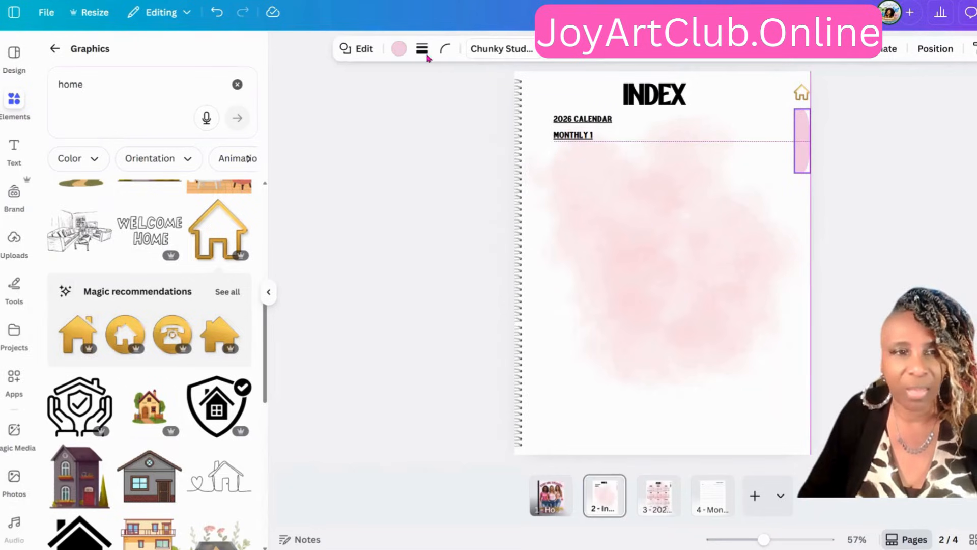
click(399, 51)
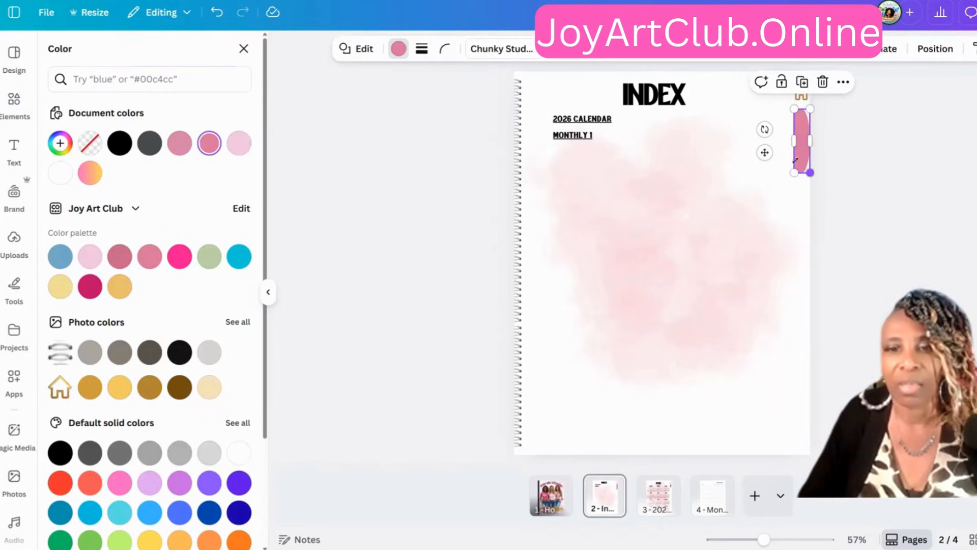
Step: Resize the side tab to about 1.4 by 0.5 and enlarge the gold house icon slightly above it
drag(794, 159, 790, 159)
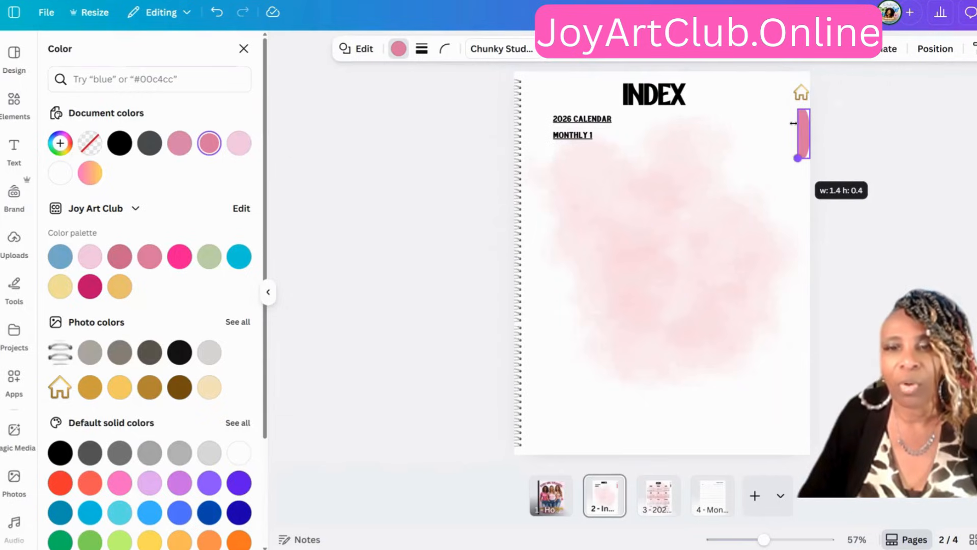
drag(793, 123, 798, 103)
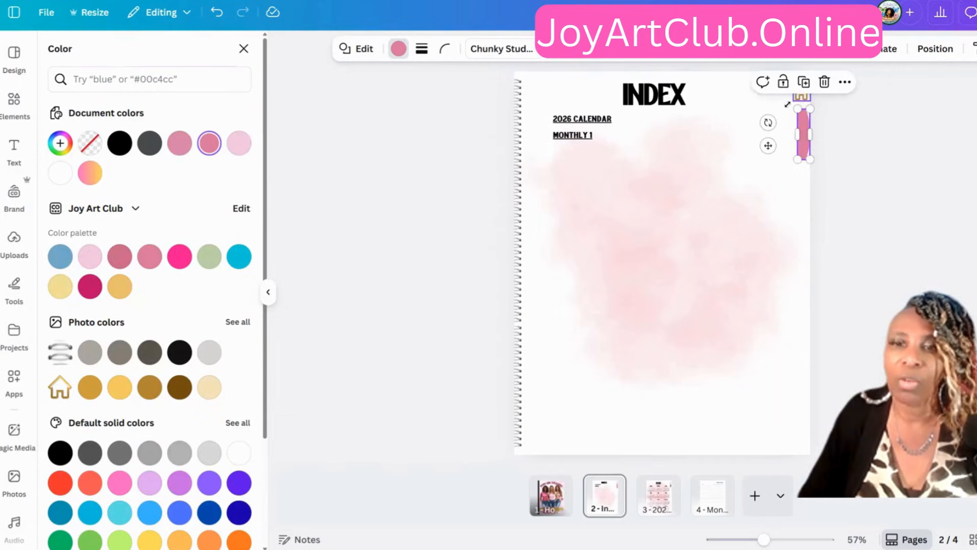
click(788, 104)
drag(789, 104, 788, 107)
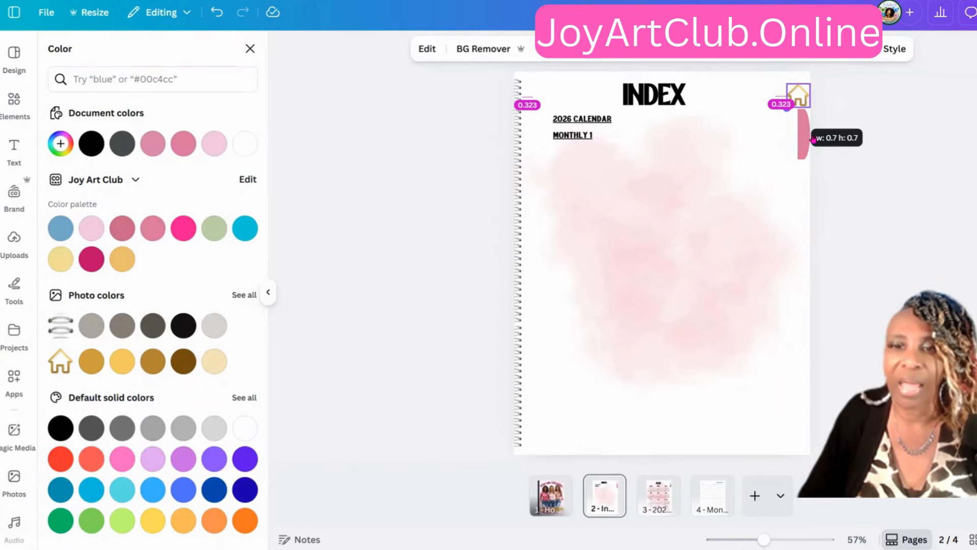
drag(813, 140, 800, 154)
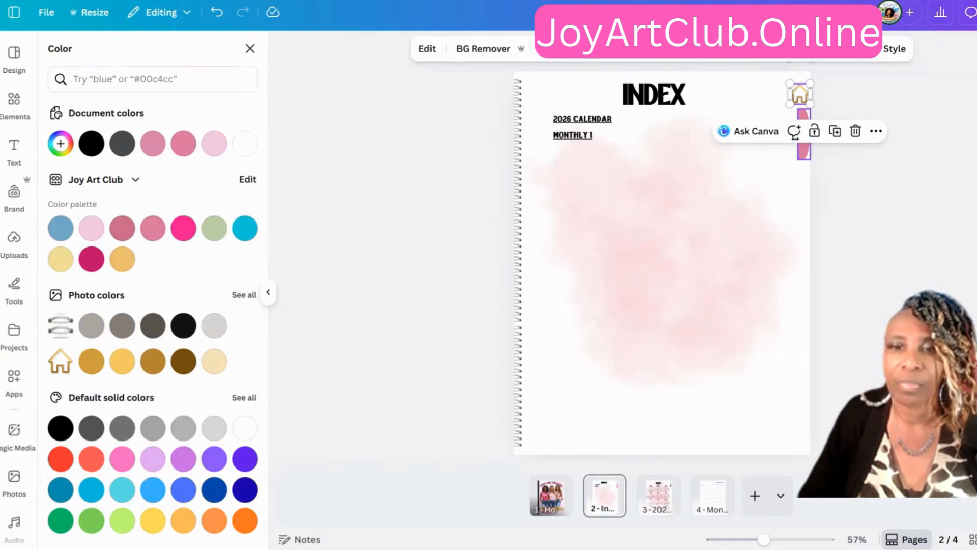
click(795, 135)
drag(792, 137, 792, 139)
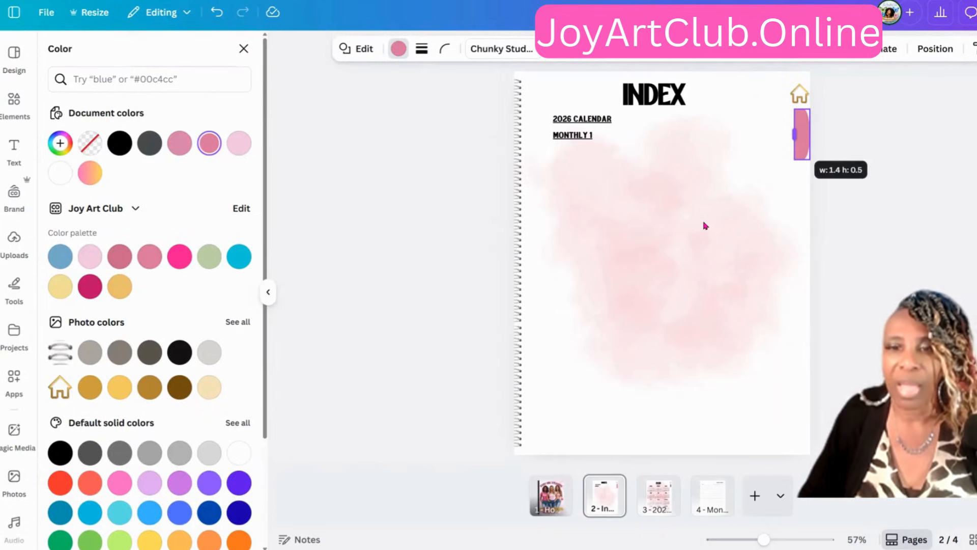
Step: Add a text box reading "INDEX" to the index page and enlarge it to font size 17.6
click(706, 205)
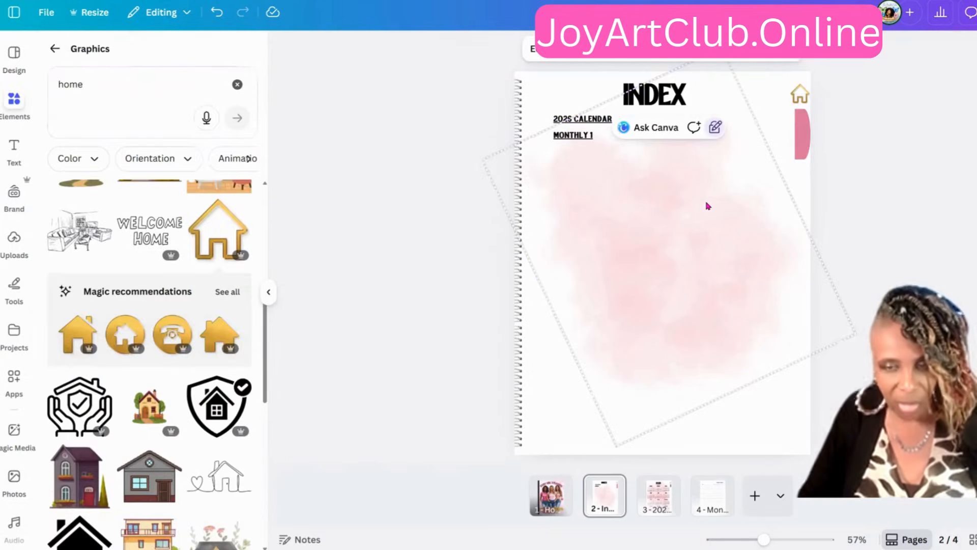
key(t)
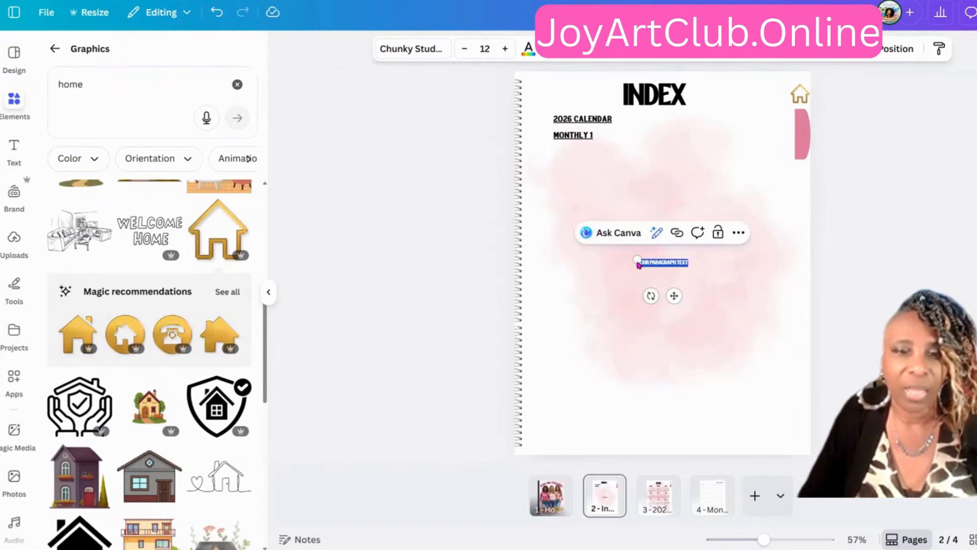
drag(637, 259, 613, 257)
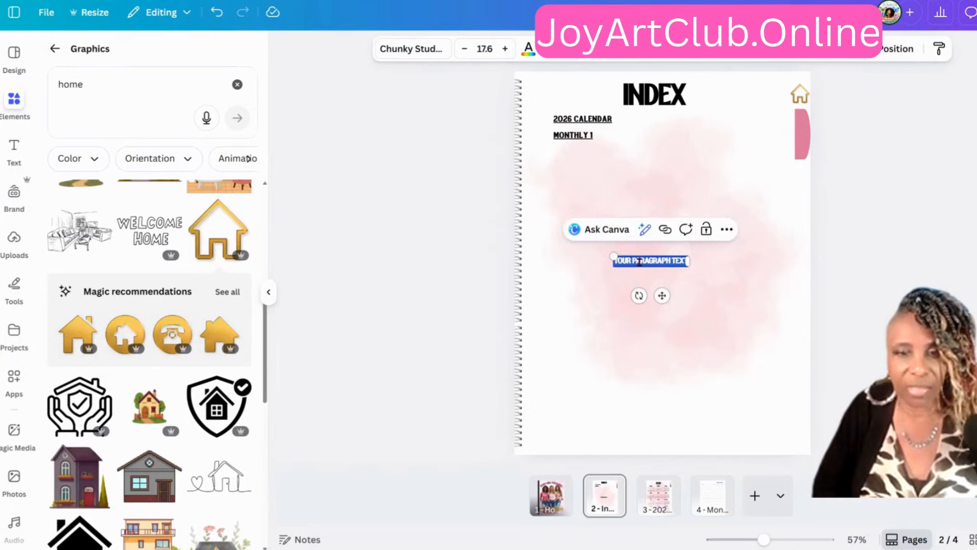
text(INDEX)
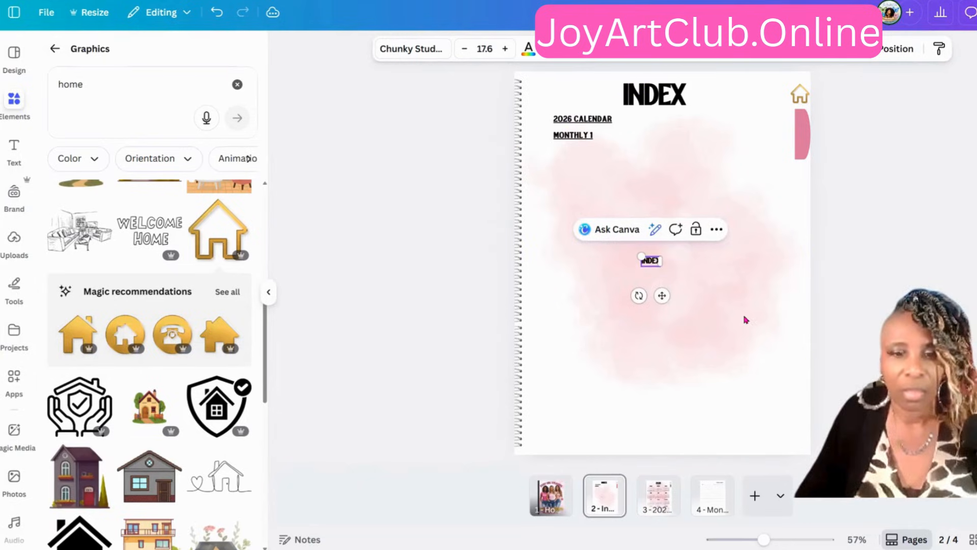
Step: Move the small INDEX text onto the pink side tab and rotate it 90° to run along the tab
drag(662, 295, 792, 170)
click(796, 149)
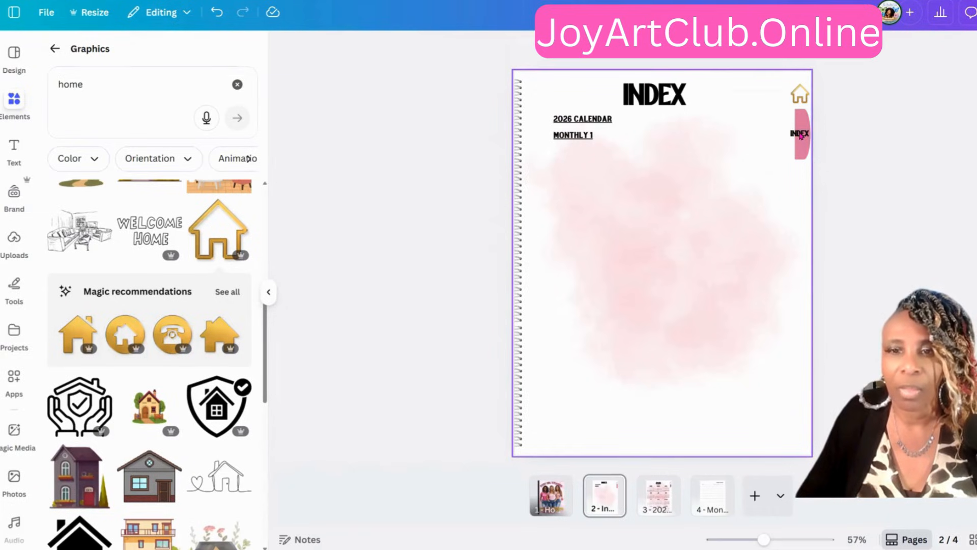
click(798, 134)
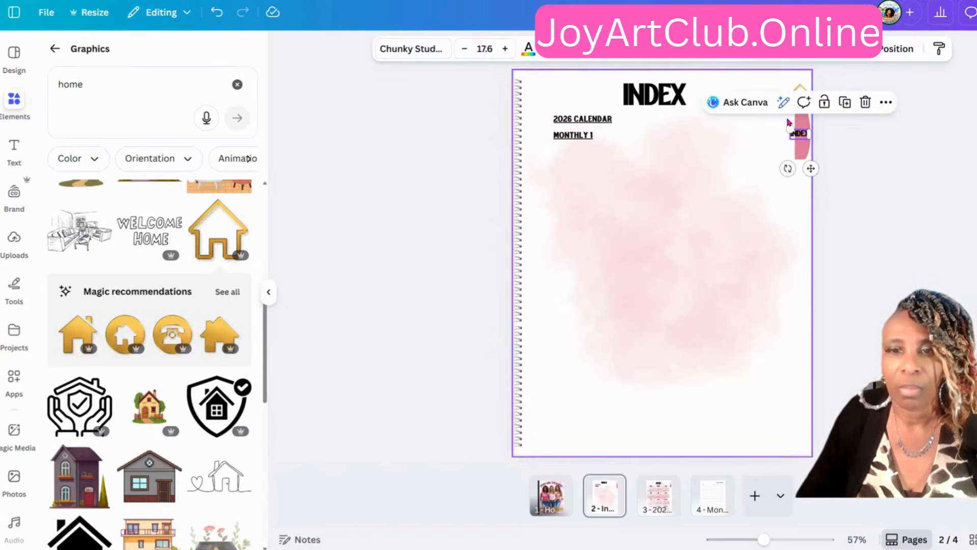
drag(800, 145, 788, 133)
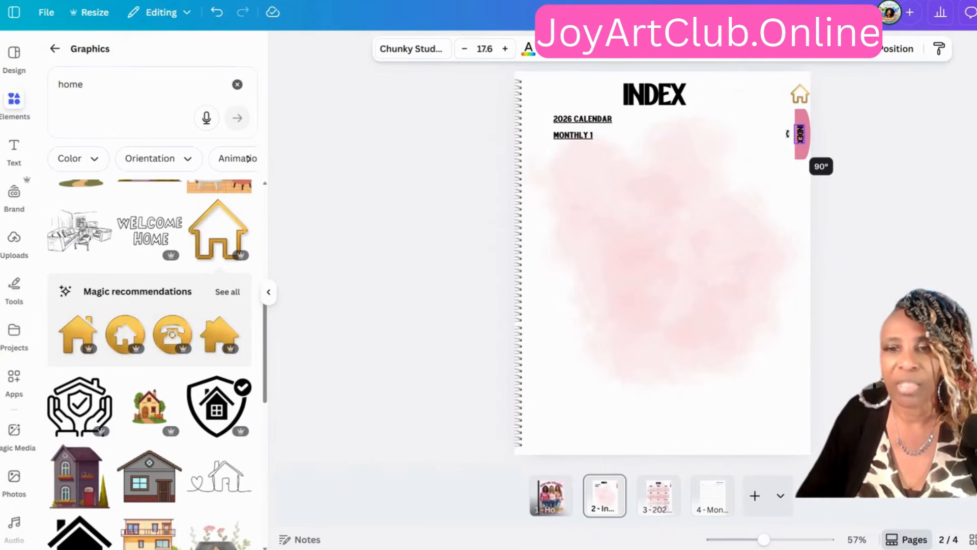
drag(788, 133, 787, 134)
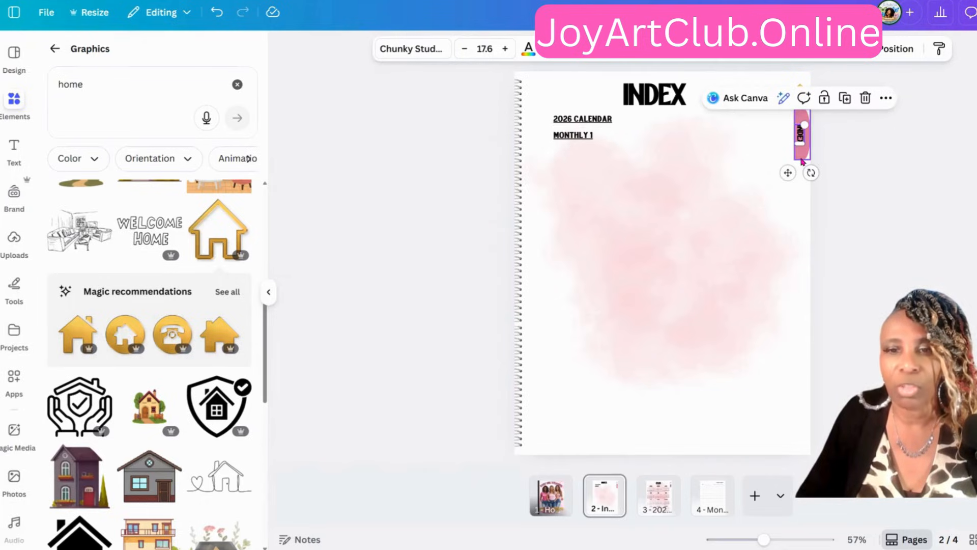
Step: Shorten the pink side tab and nudge it down to center it behind the rotated INDEX label
click(801, 159)
drag(802, 148, 801, 119)
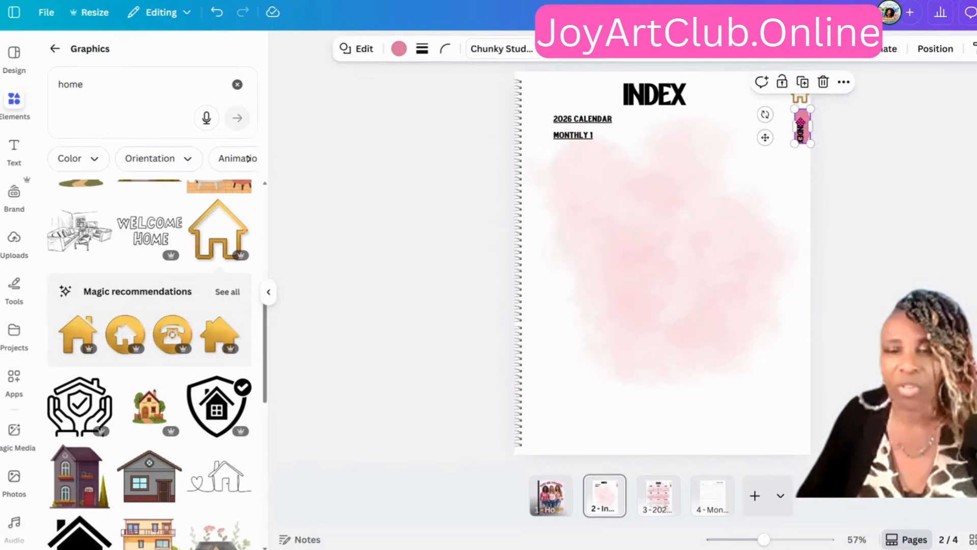
key(Down)
key(Down)
key(Down)
key(Down)
key(Down)
key(Down)
key(Down)
key(Down)
key(Escape)
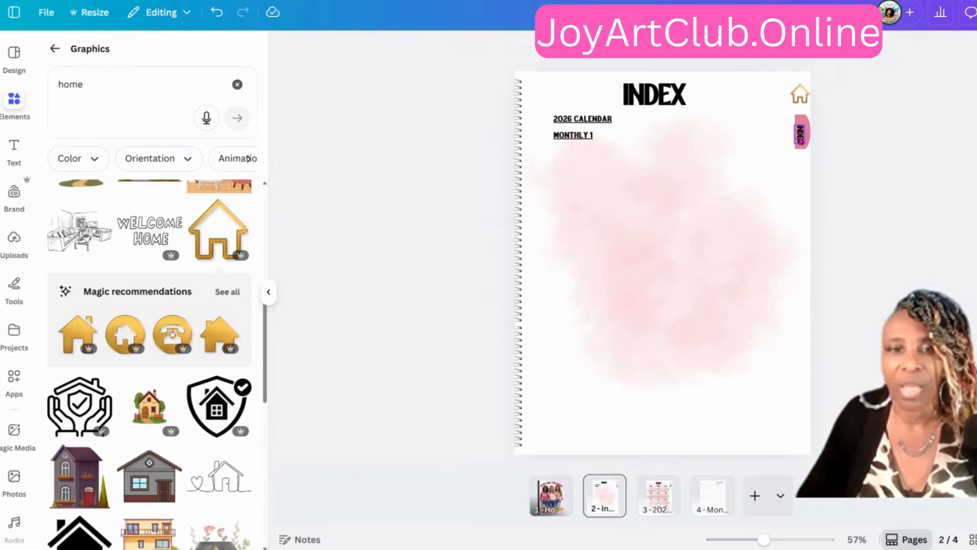
Step: Set the tab label's letter spacing to 79 and lengthen its text box to fit INDEX on one line
click(800, 137)
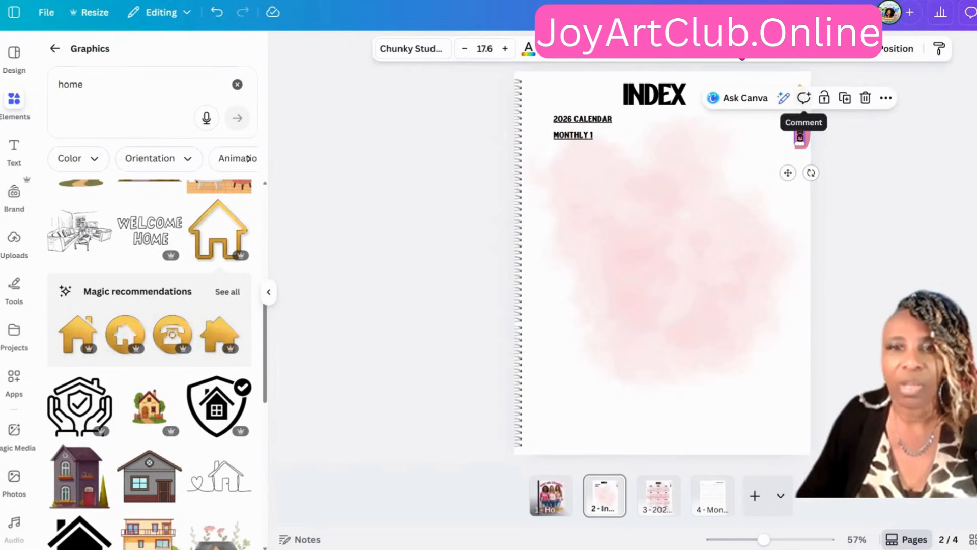
click(708, 48)
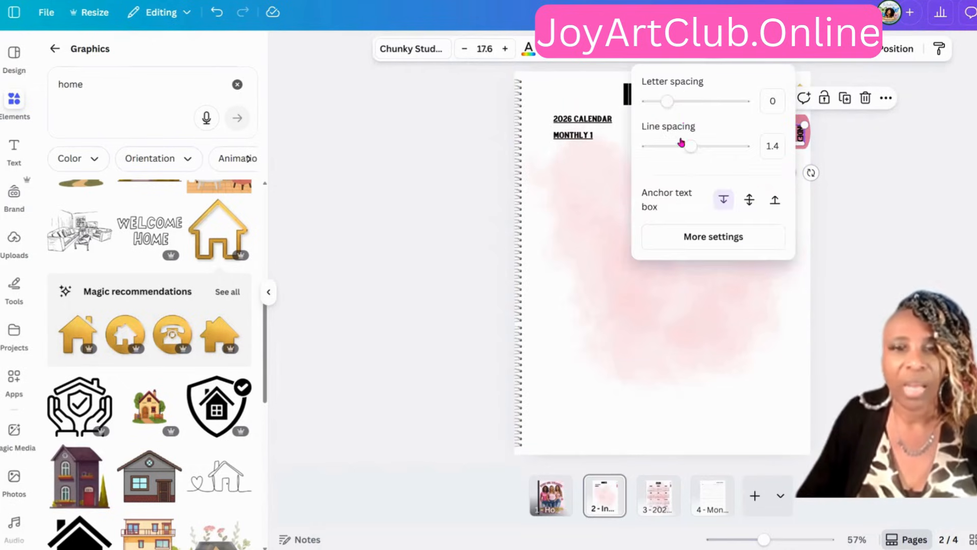
click(668, 104)
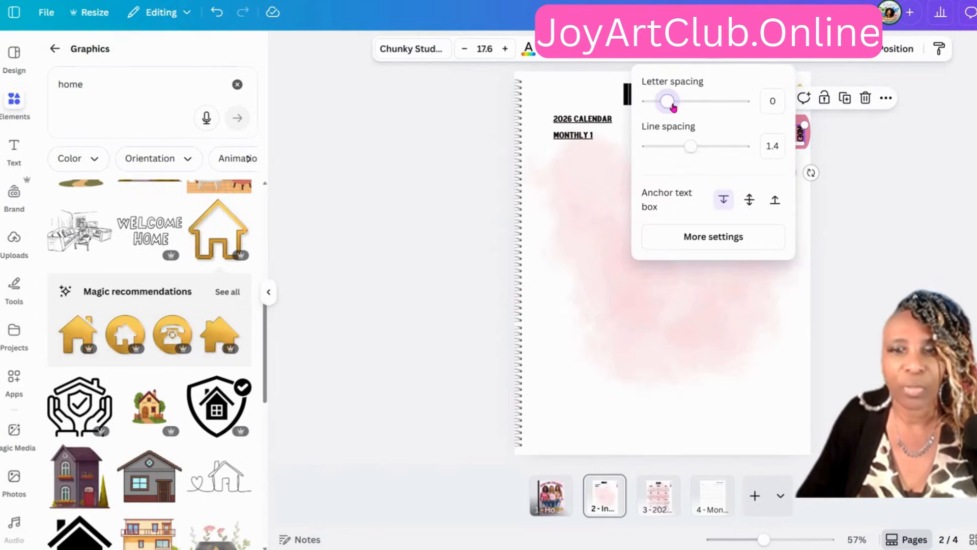
drag(674, 106, 678, 105)
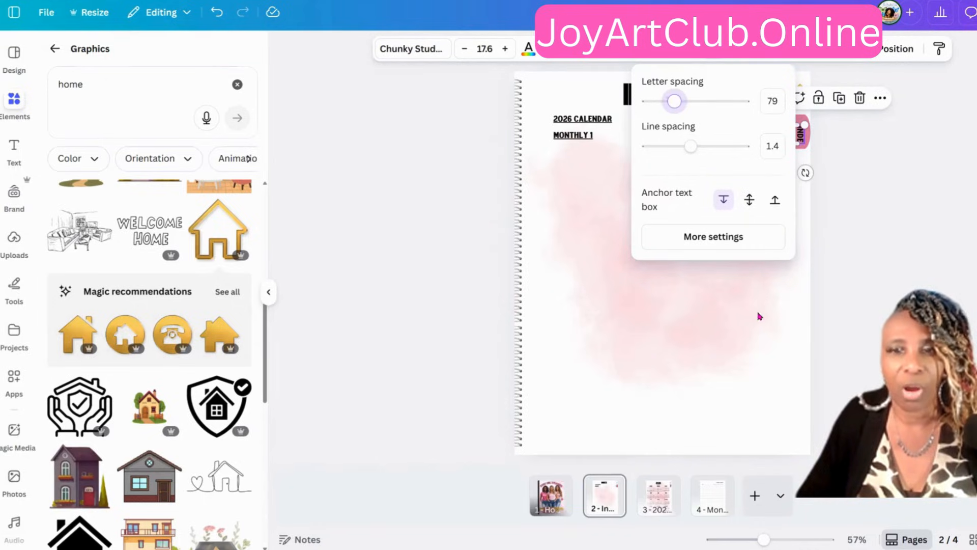
click(796, 137)
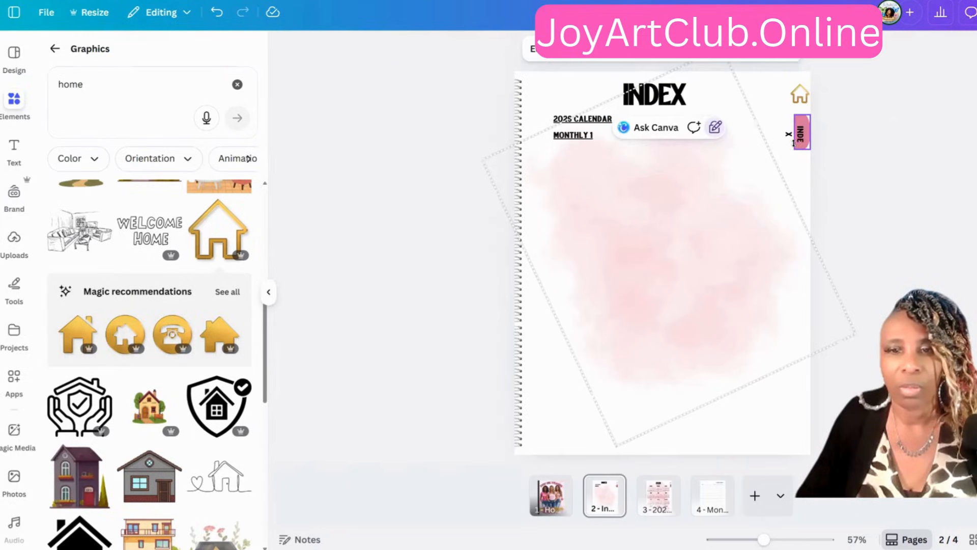
click(792, 140)
drag(795, 161, 796, 162)
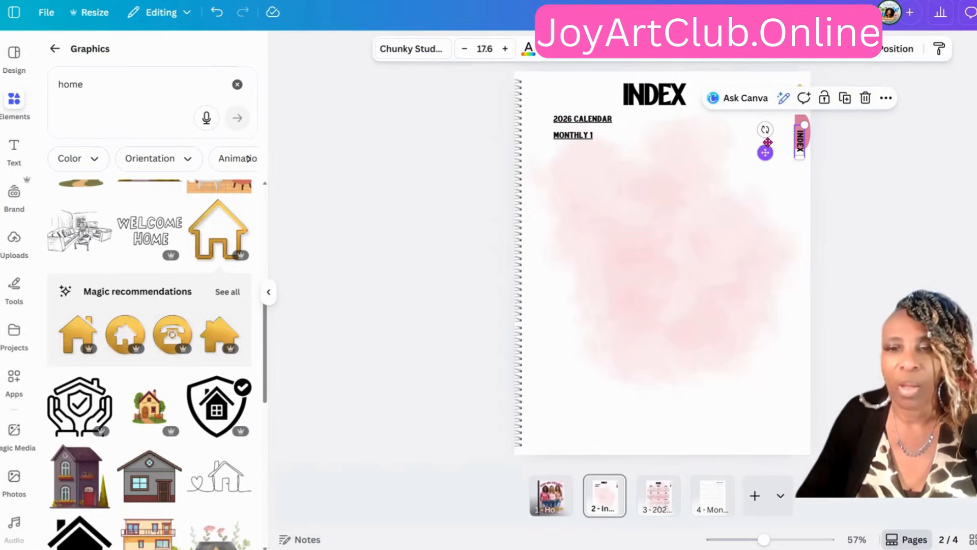
Step: Center the rotated INDEX label on the pink side tab and link the label to page 2 - Index
drag(766, 153, 769, 147)
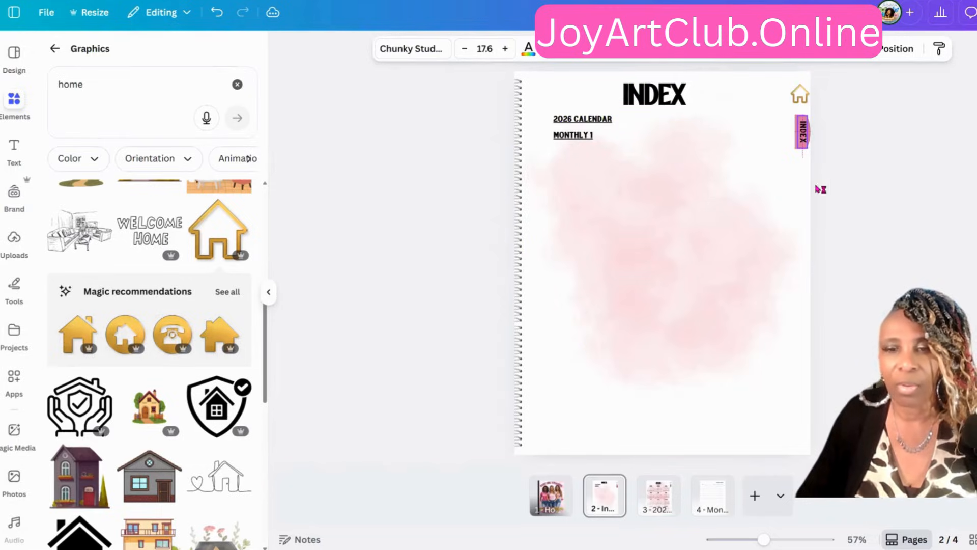
click(830, 174)
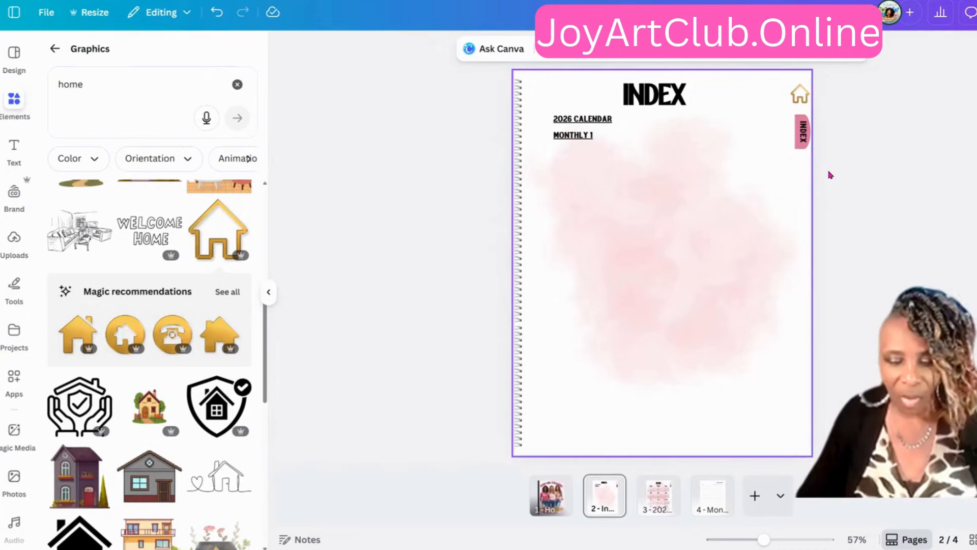
click(803, 136)
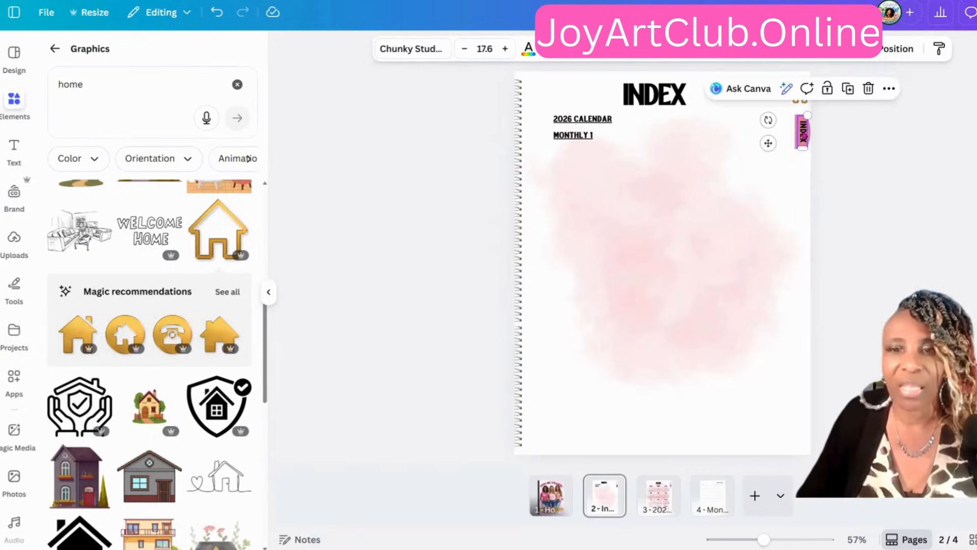
click(889, 89)
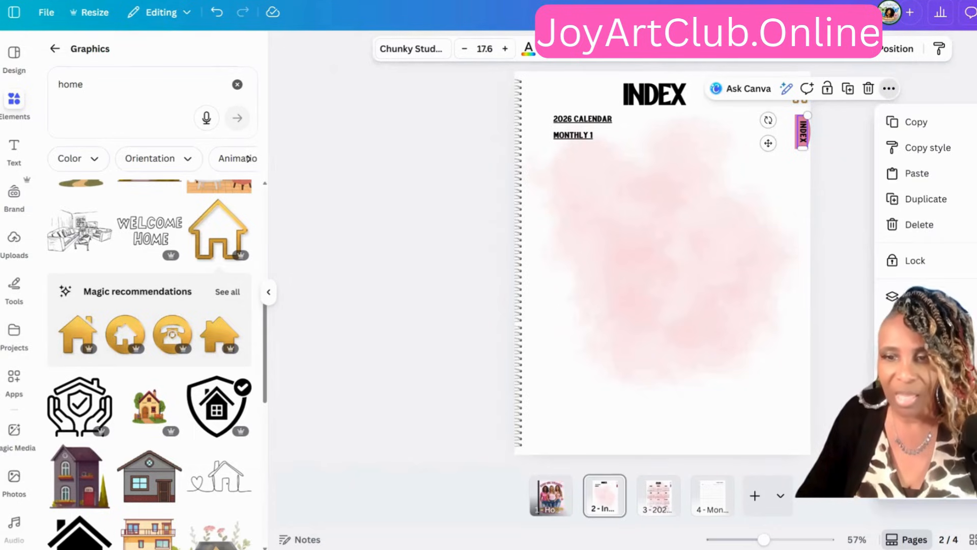
click(914, 368)
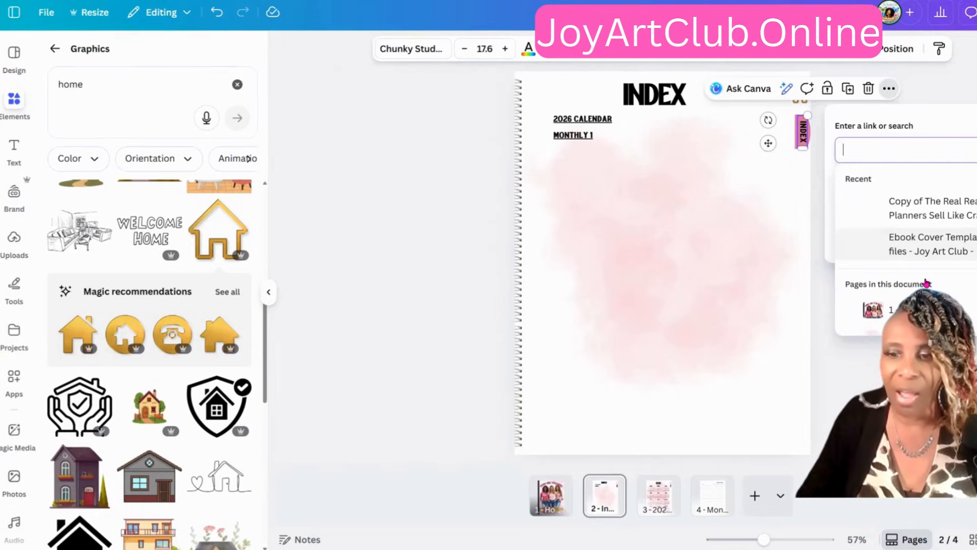
scroll(906, 273, down, 2)
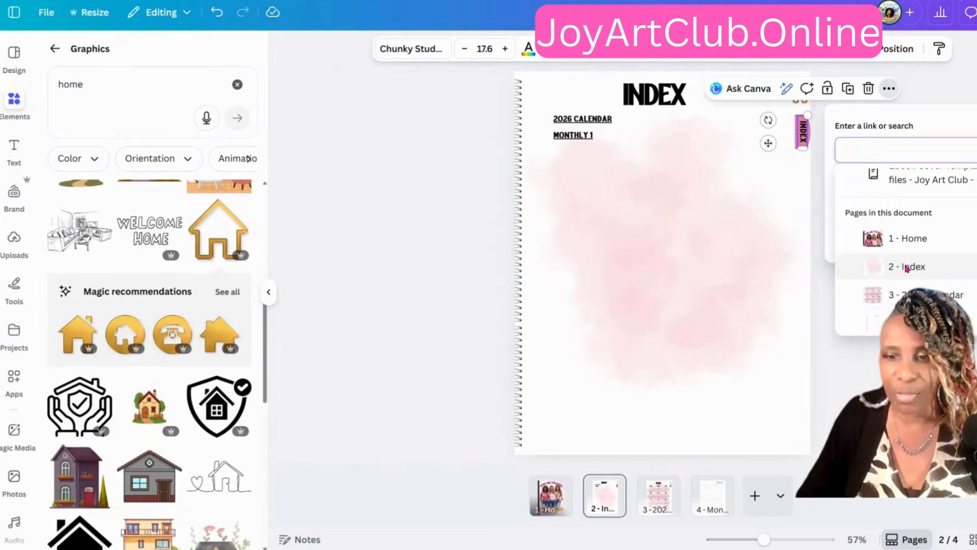
click(907, 266)
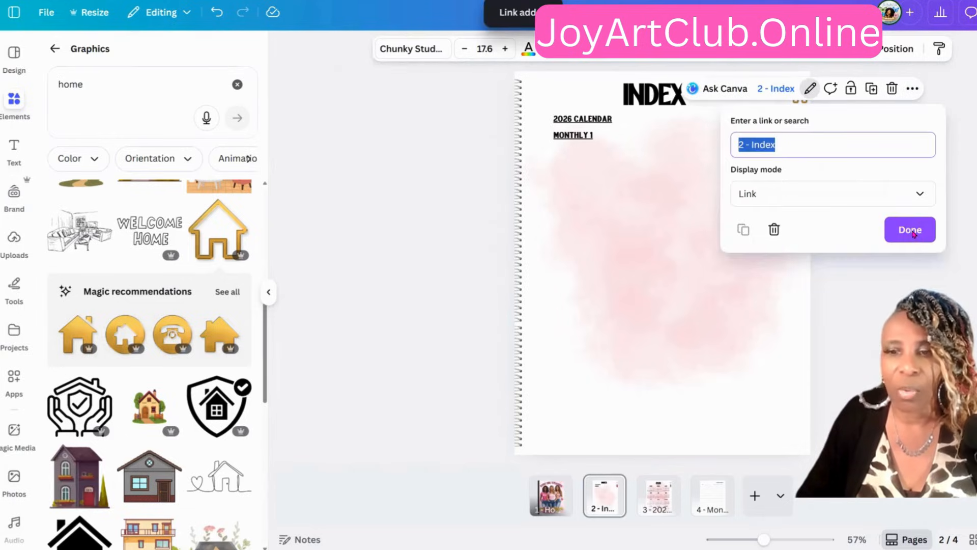
click(910, 227)
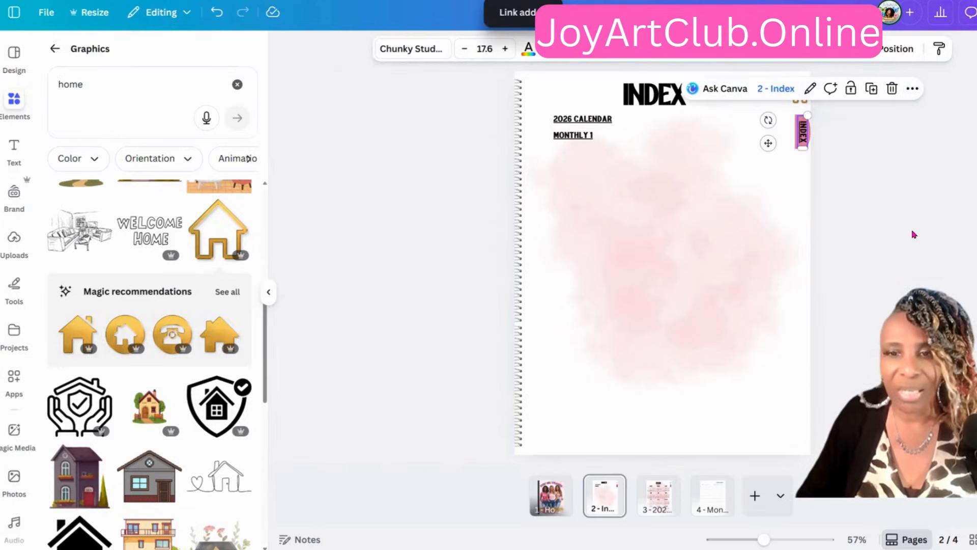
Step: Link the pink side tab shape behind the INDEX label to page 2 - Index
click(807, 134)
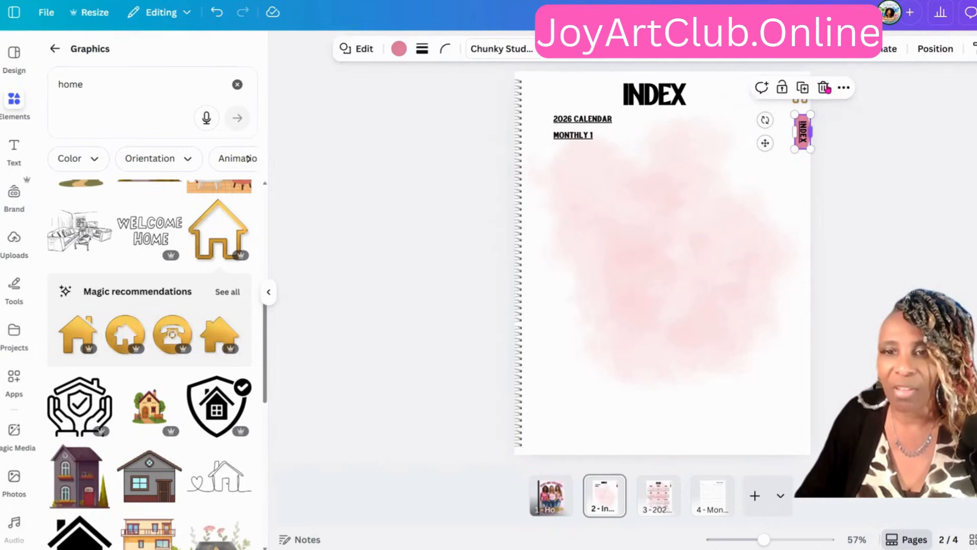
click(842, 88)
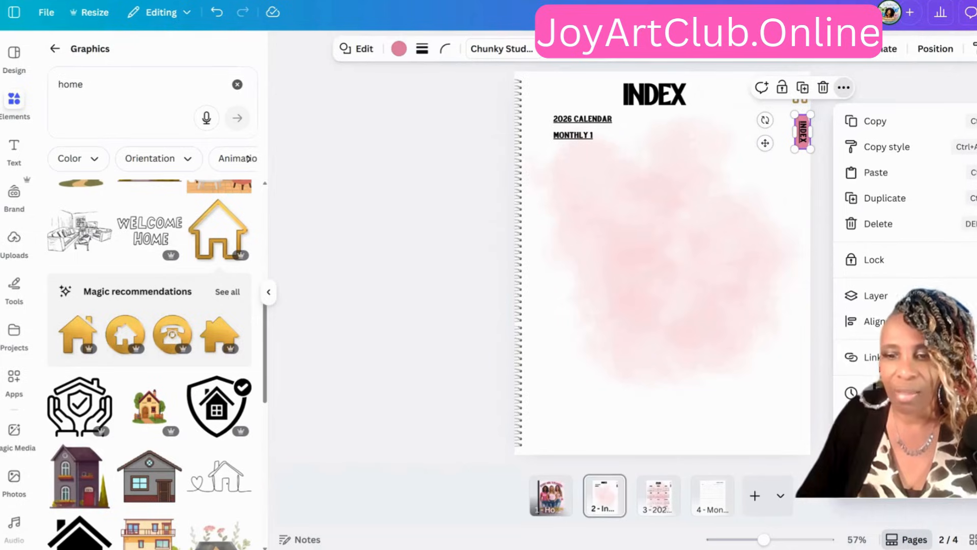
click(875, 359)
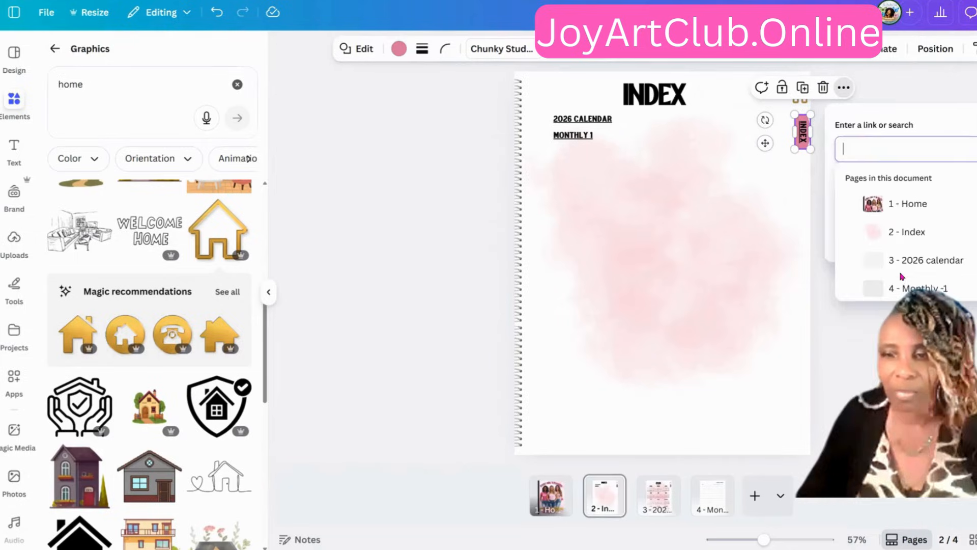
click(900, 233)
click(887, 230)
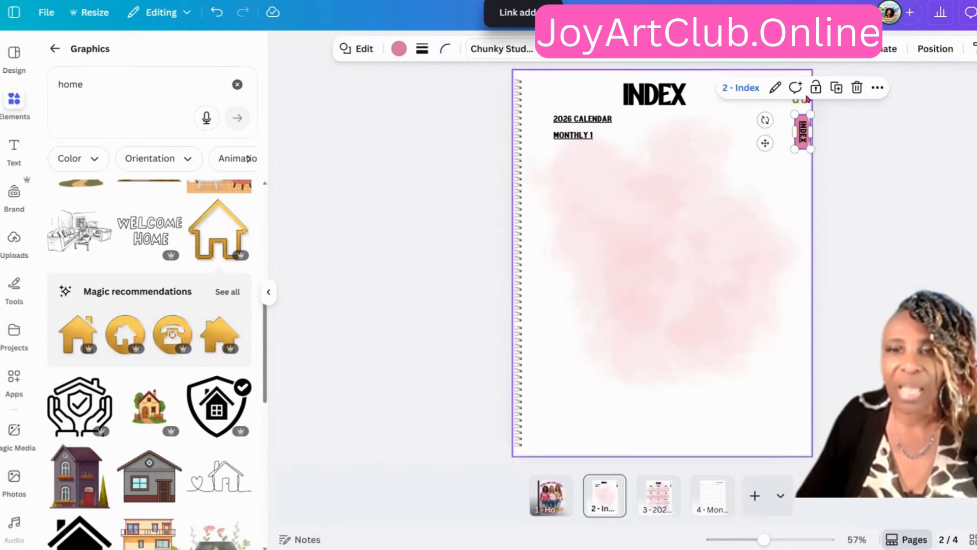
Step: Link the gold home icon on the index page to page 1 - Home
click(797, 166)
click(800, 98)
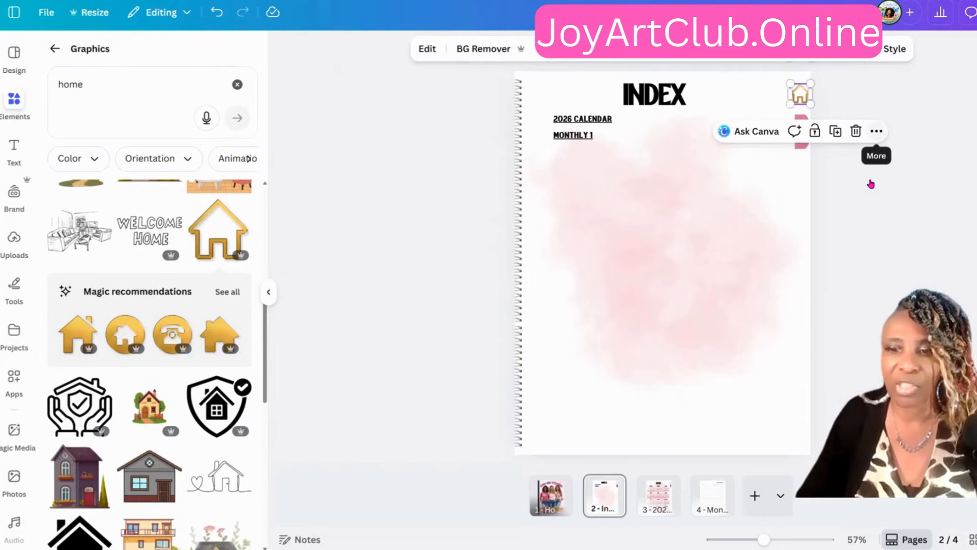
click(877, 131)
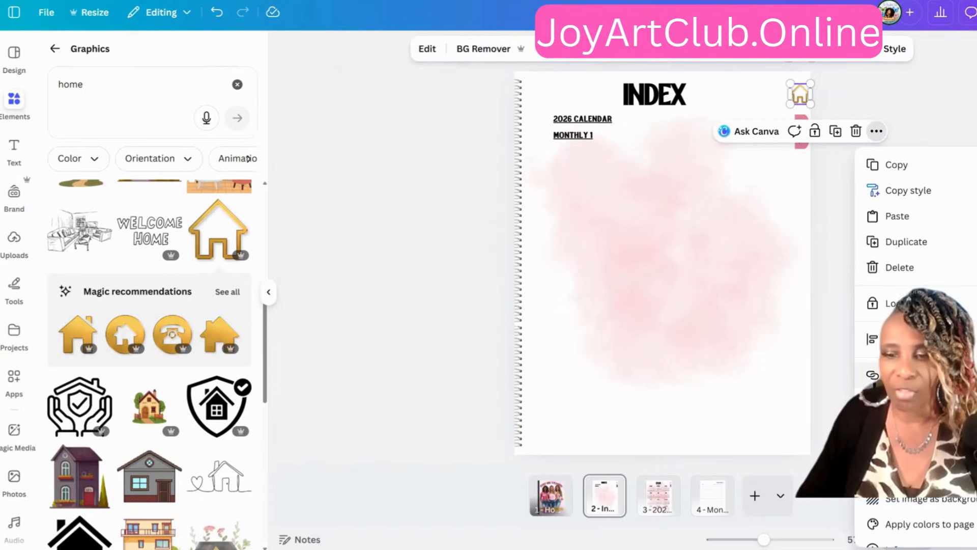
click(896, 374)
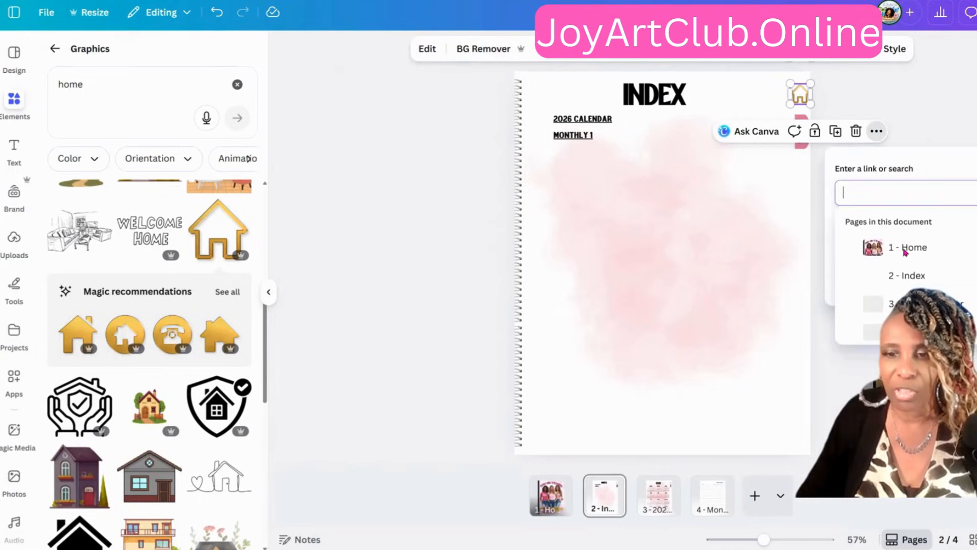
click(874, 248)
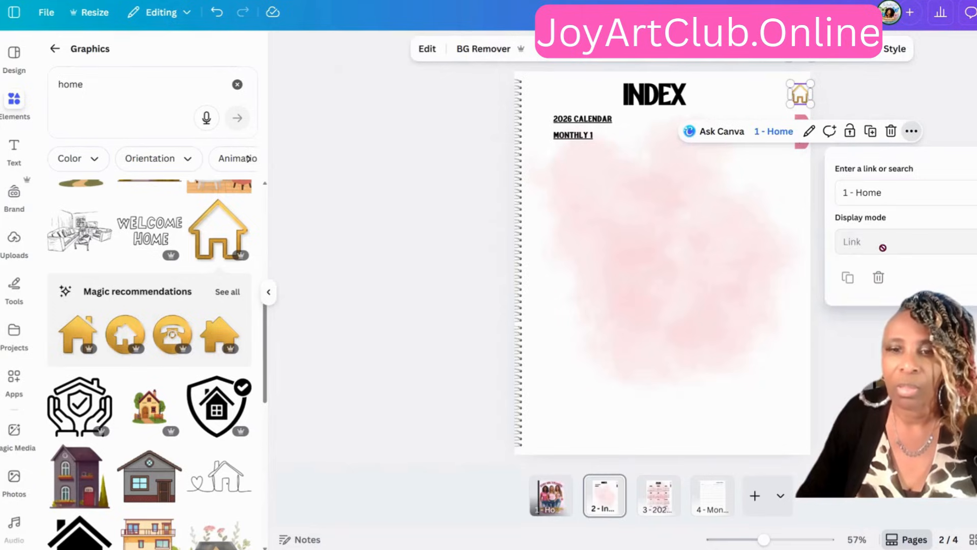
click(894, 274)
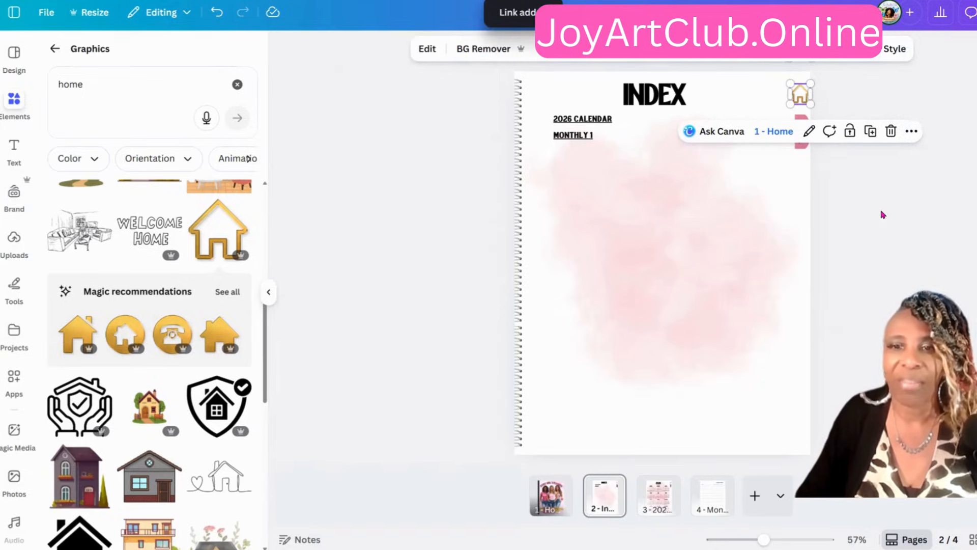
click(845, 139)
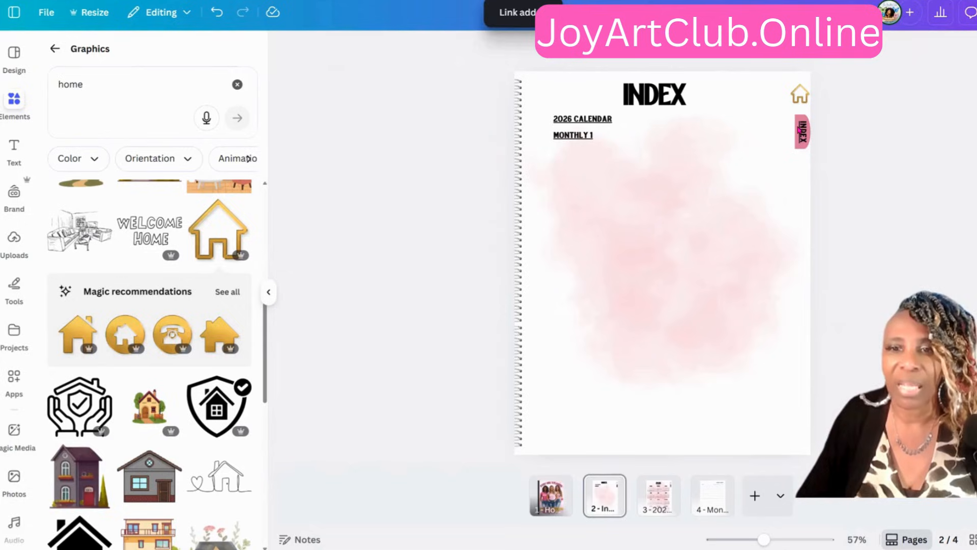
Step: Replace the home icon and INDEX tab on the 2026 calendar page with copies of the linked ones from the index page
drag(794, 94, 795, 89)
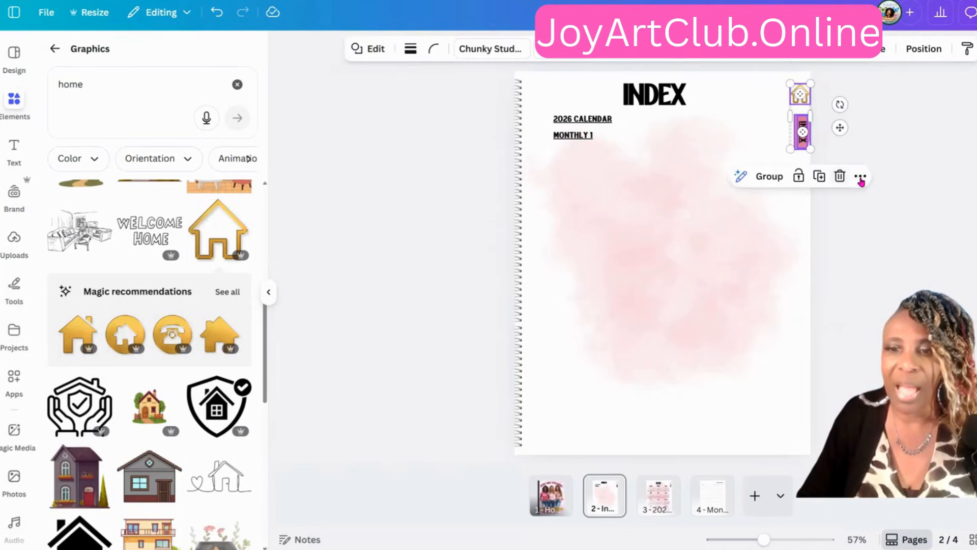
click(860, 177)
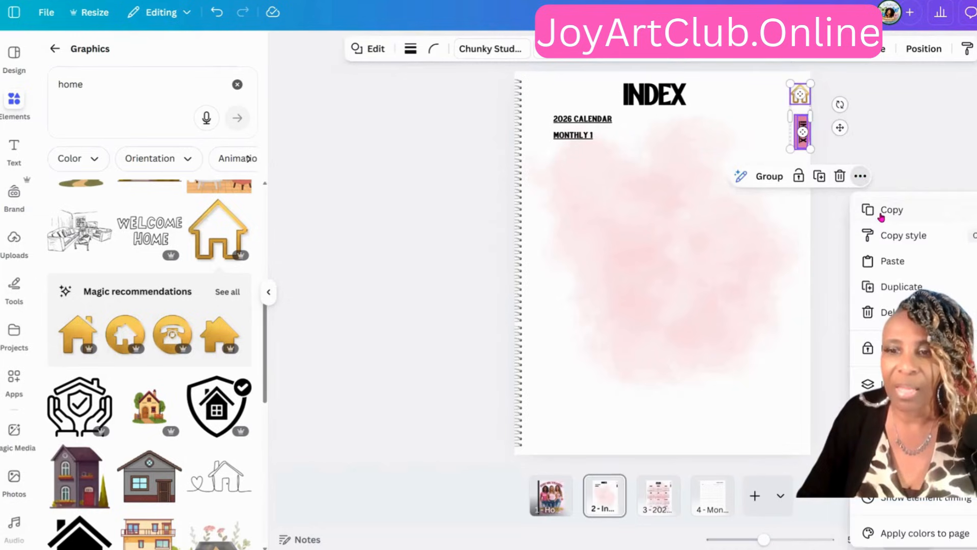
click(661, 513)
click(662, 509)
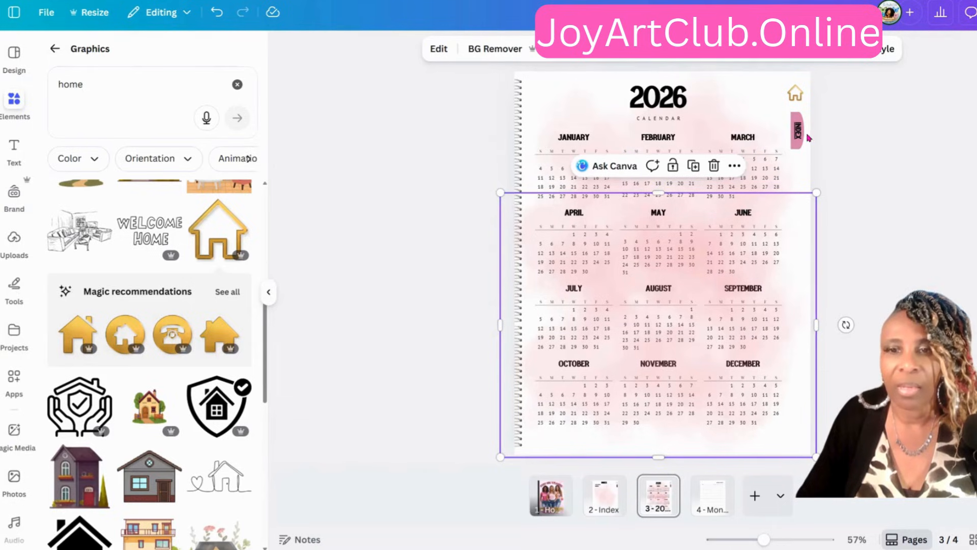
drag(817, 141, 798, 94)
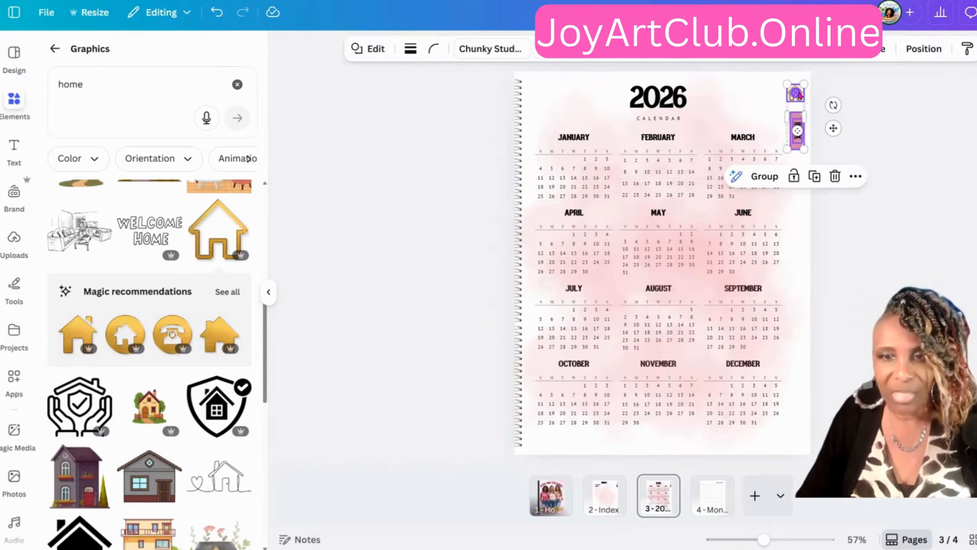
key(Delete)
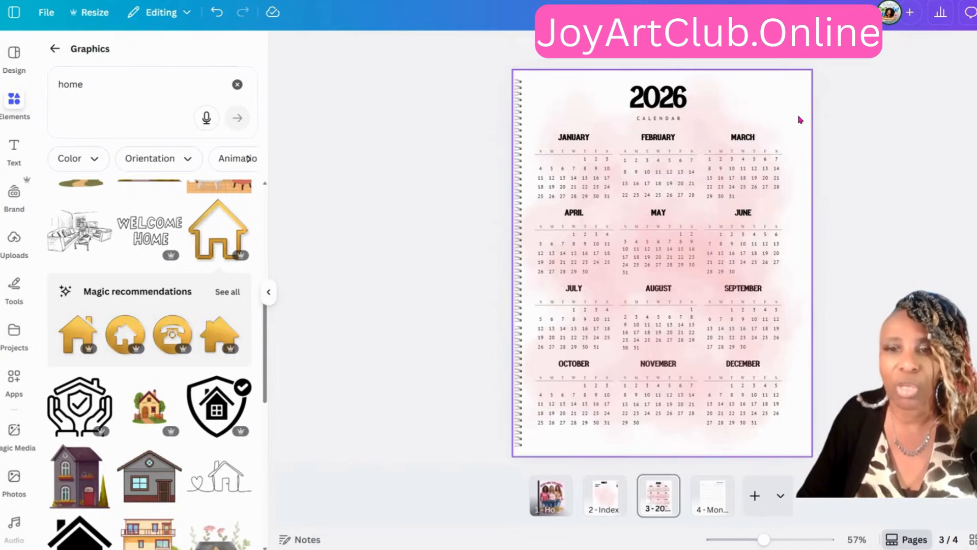
right_click(800, 141)
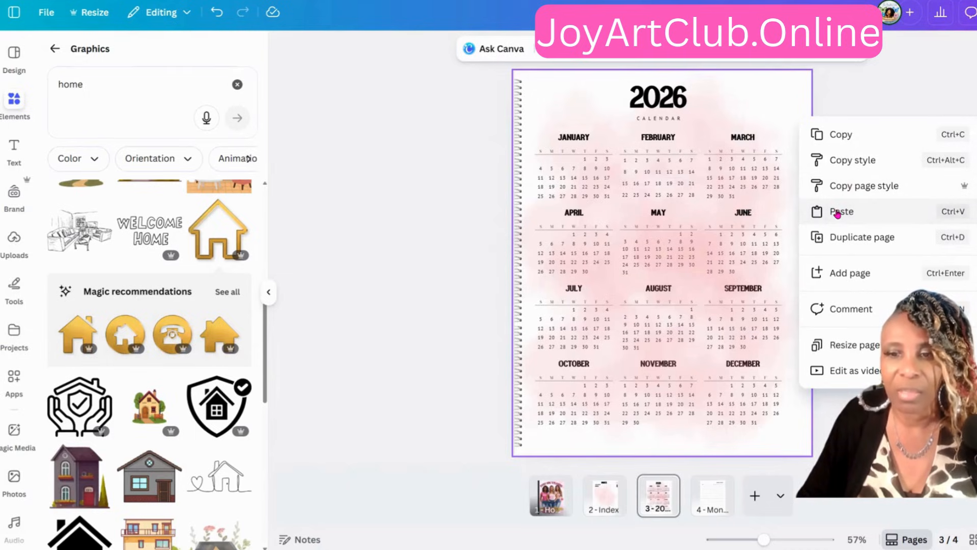
click(837, 212)
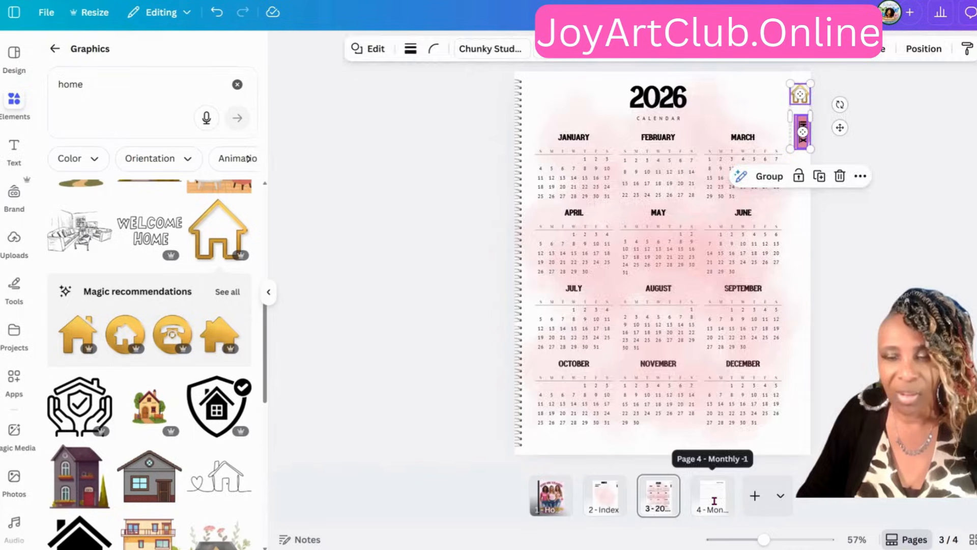
Step: Paste the linked home icon and INDEX tab onto the Monthly Schedule page
click(714, 500)
right_click(798, 137)
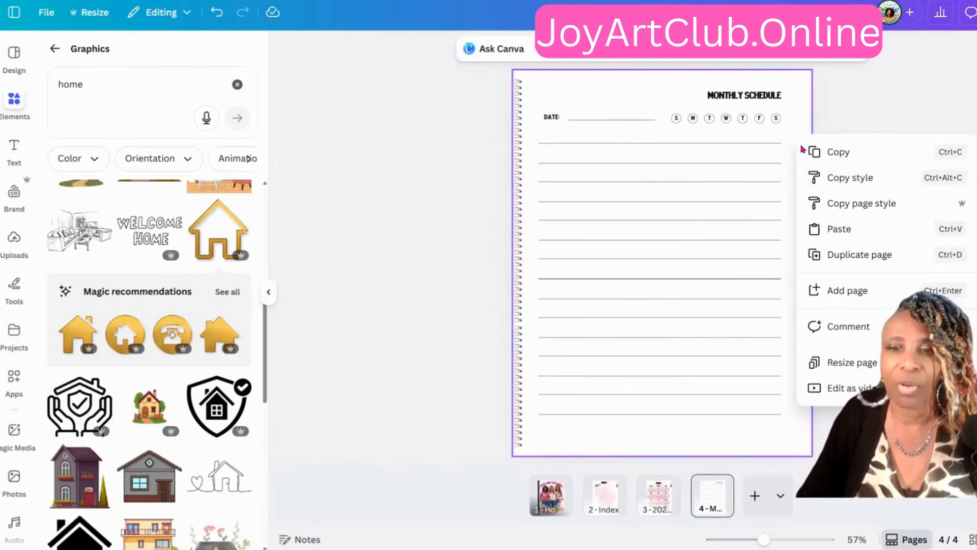
click(829, 228)
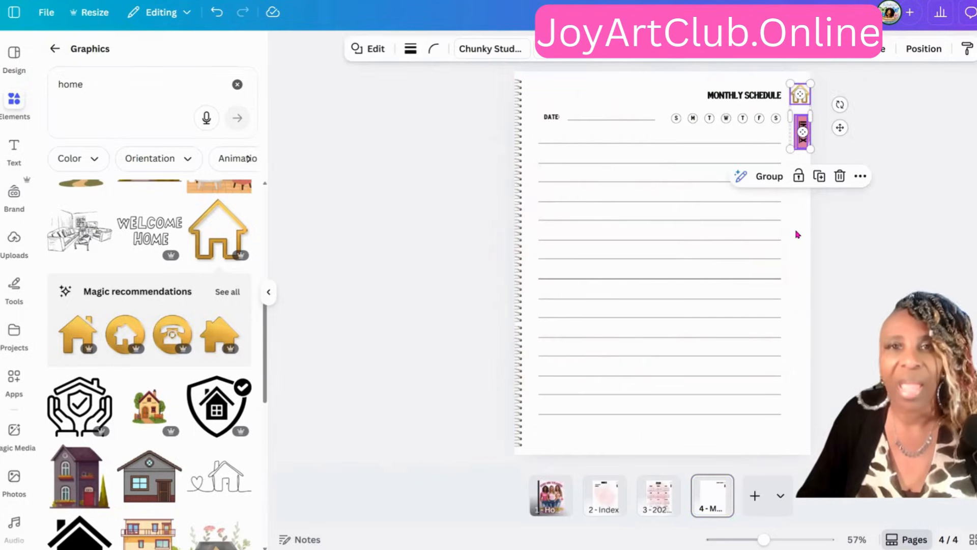
click(699, 304)
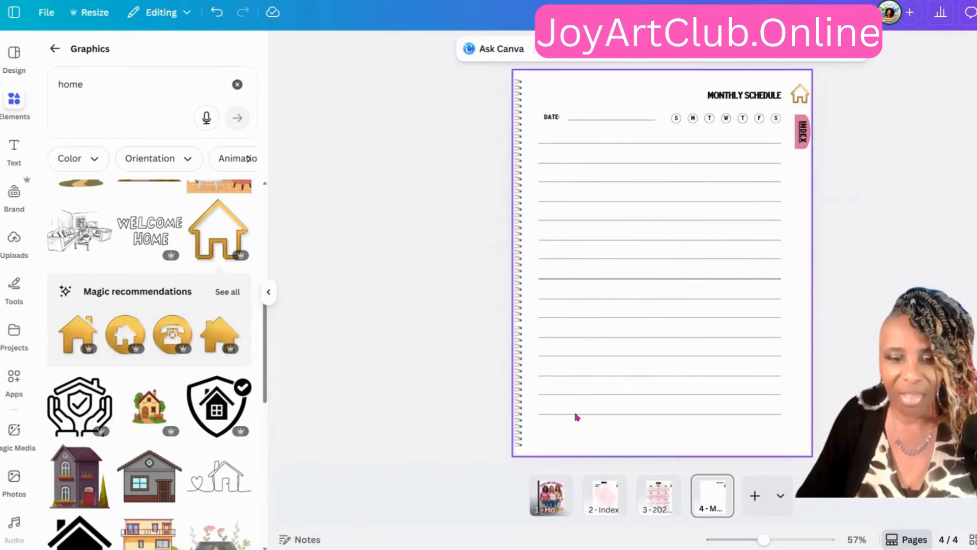
Step: Add a text box reading "THE JOY ART CLUB" to the middle of the index page
click(599, 505)
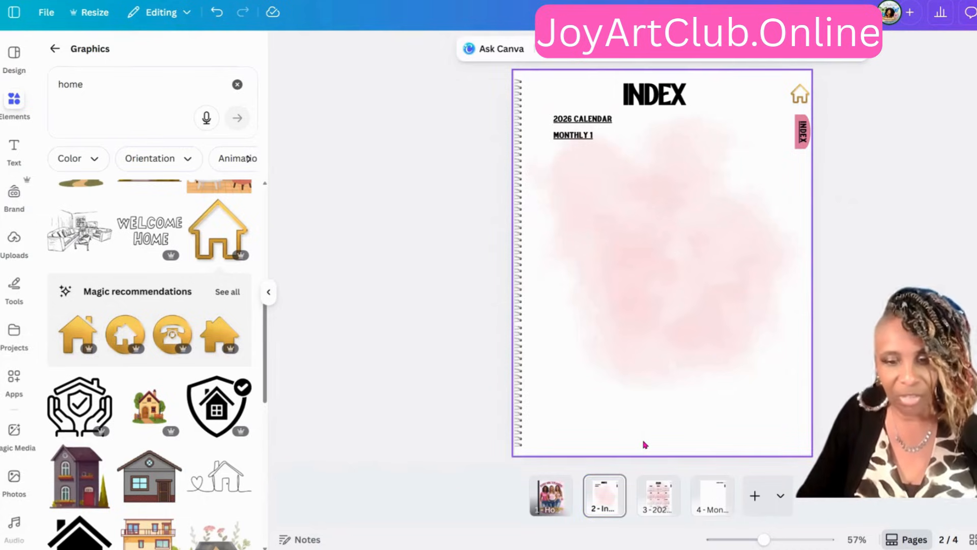
key(t)
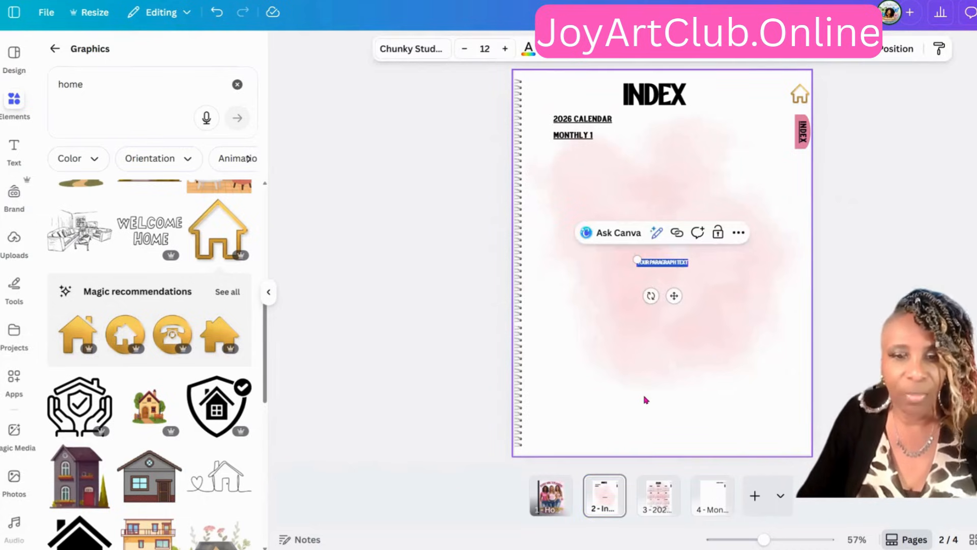
click(662, 261)
key(ctrl+a)
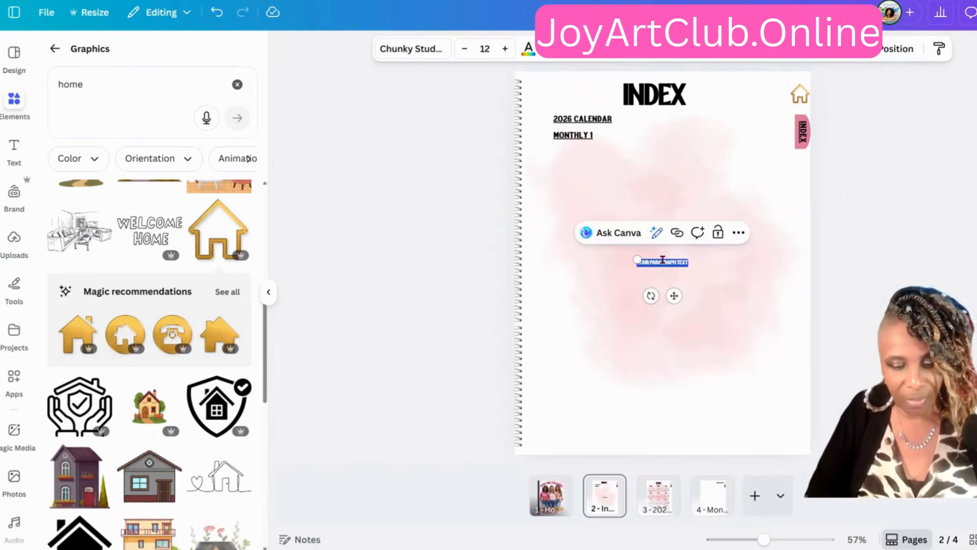
text(THE JOY)
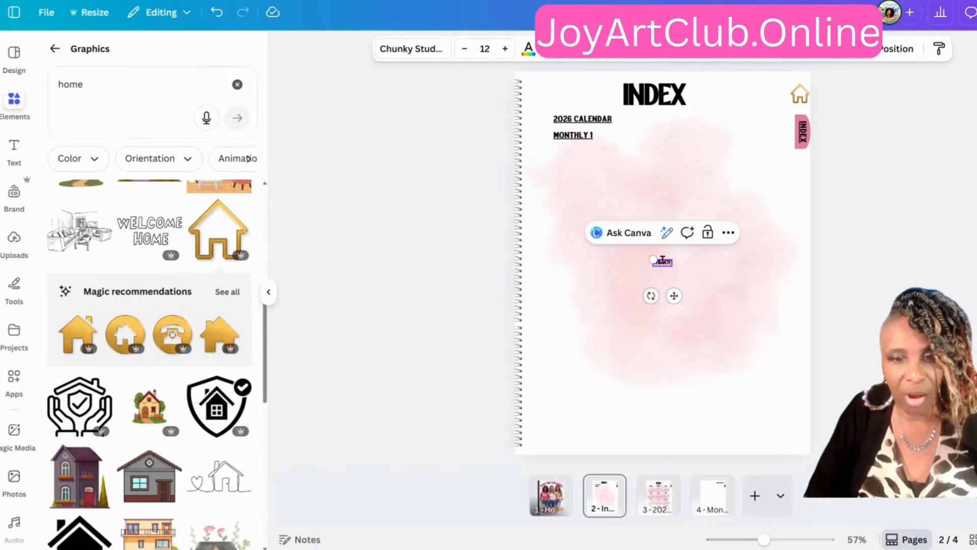
text( ART CLUB)
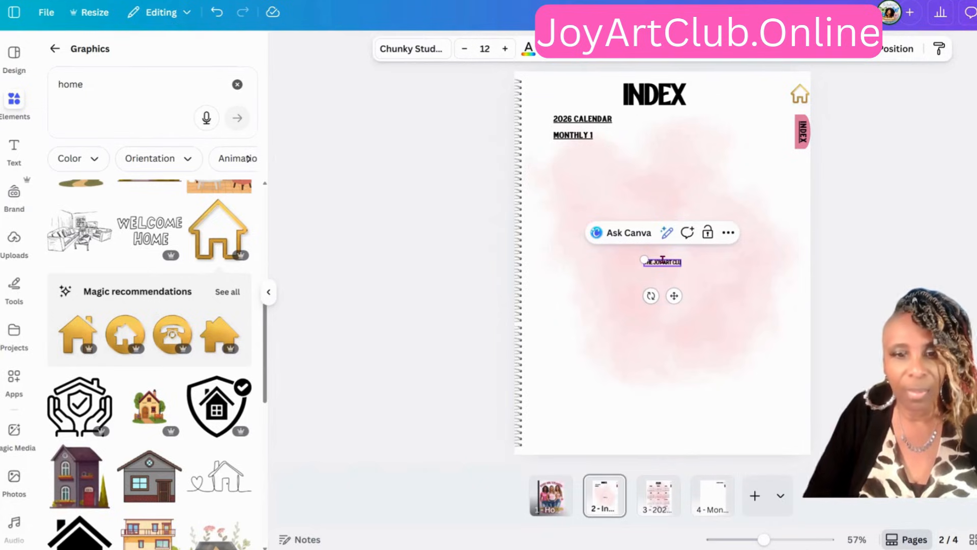
click(728, 233)
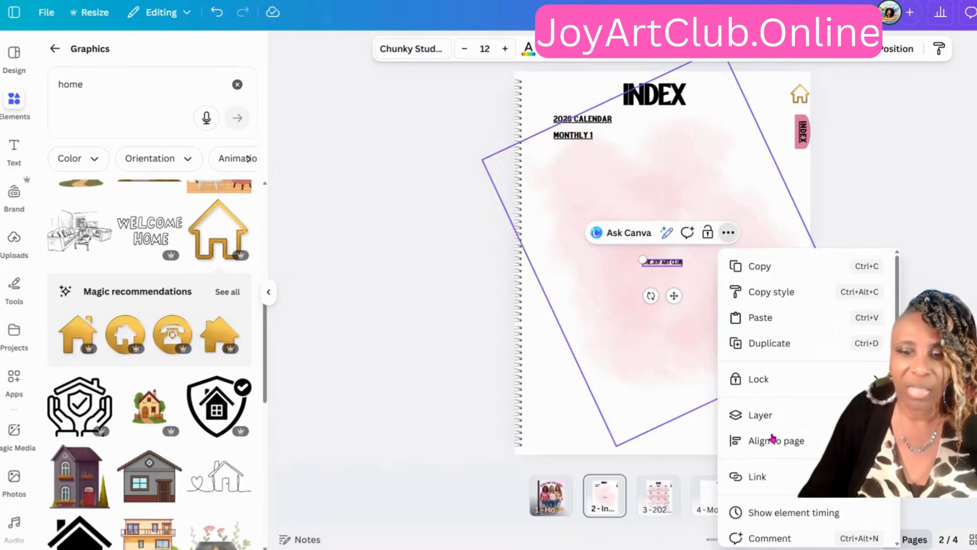
click(769, 477)
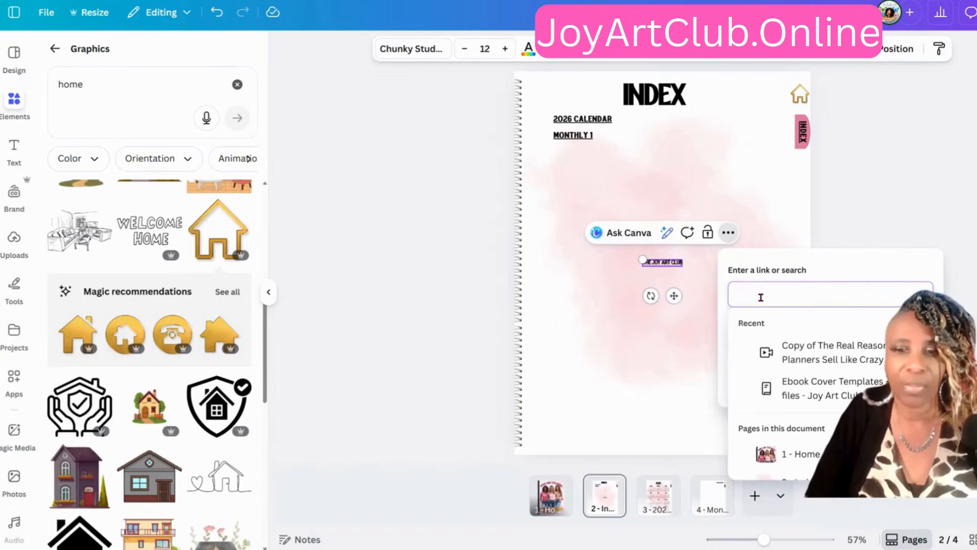
text(www.)
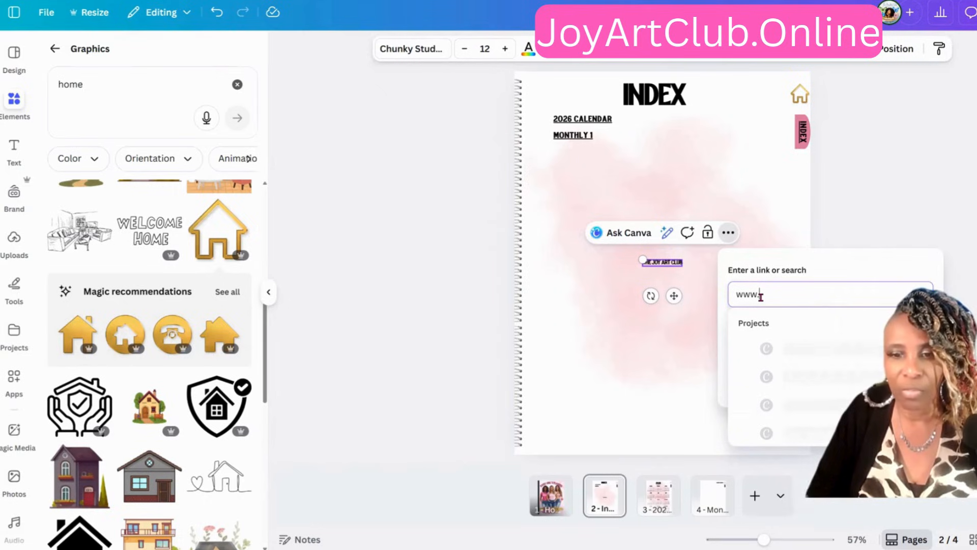
text(joyar)
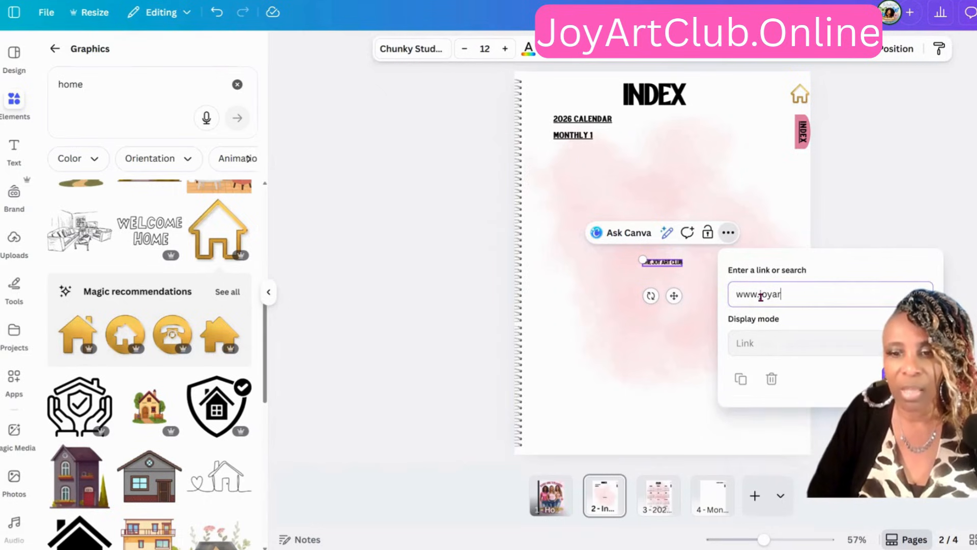
text(tclub.o)
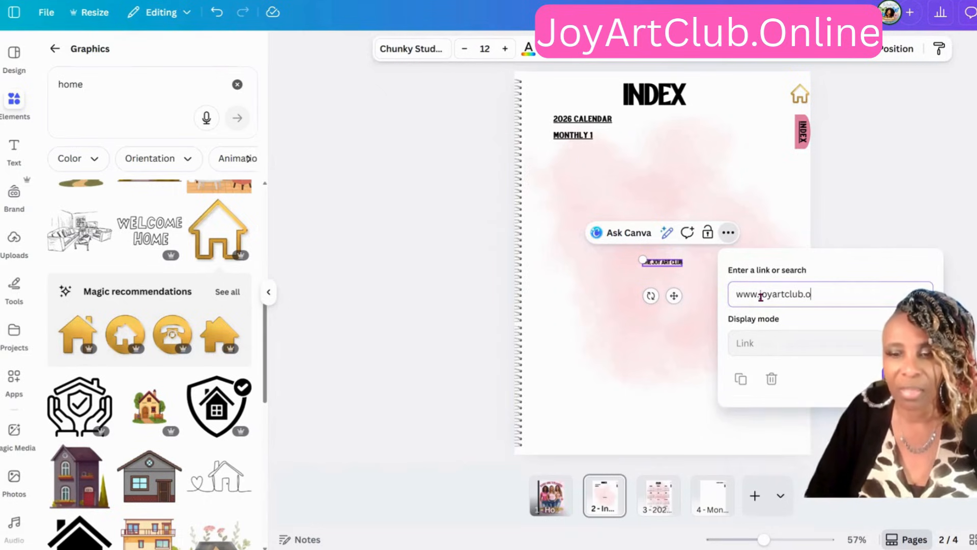
text(nlin)
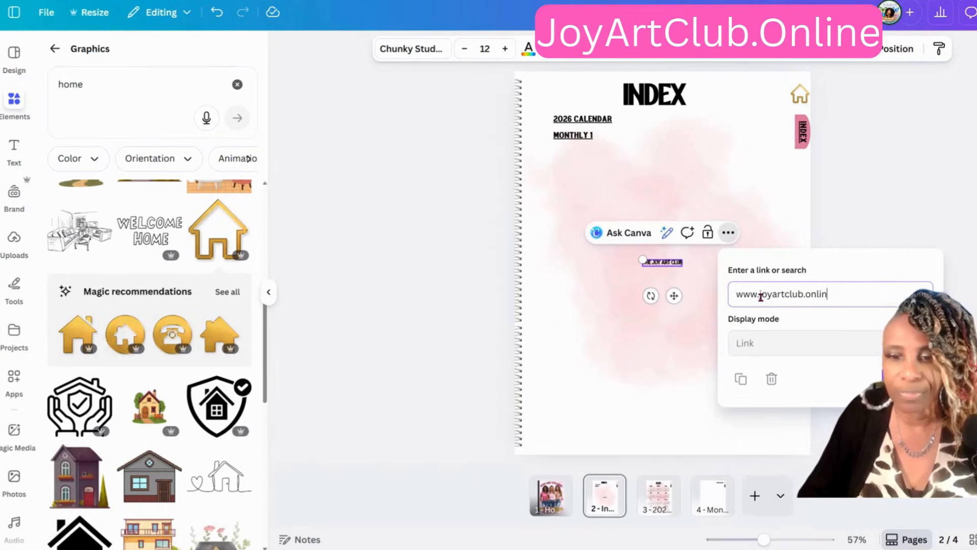
text(lionee)
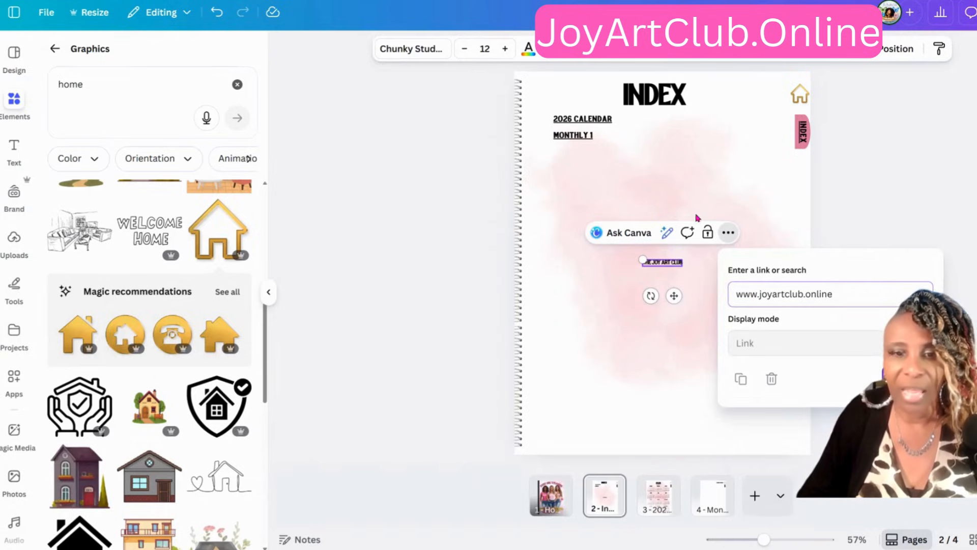
key(Return)
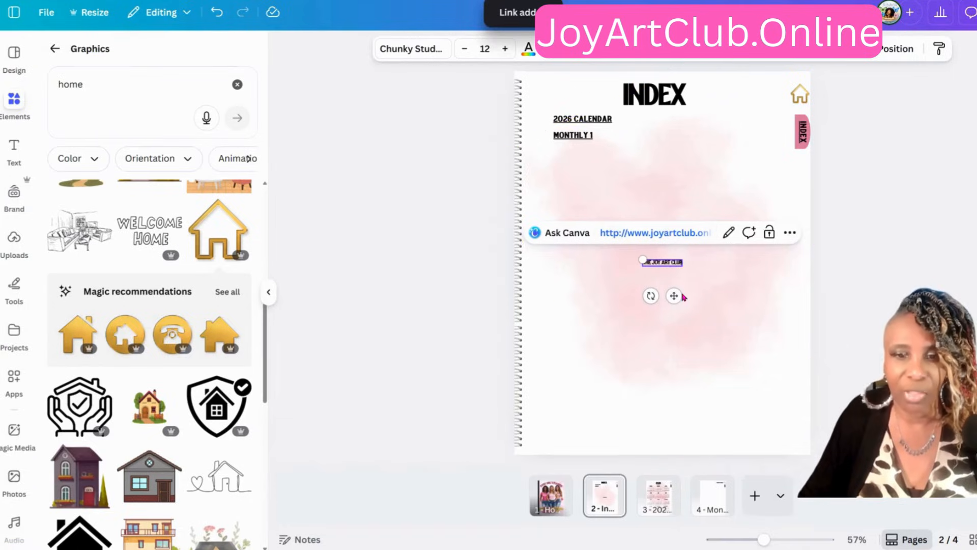
Step: Move the "THE JOY ART CLUB" text to the bottom centre of the index page and color it Sapphire blue (#5170ff)
drag(680, 356, 680, 479)
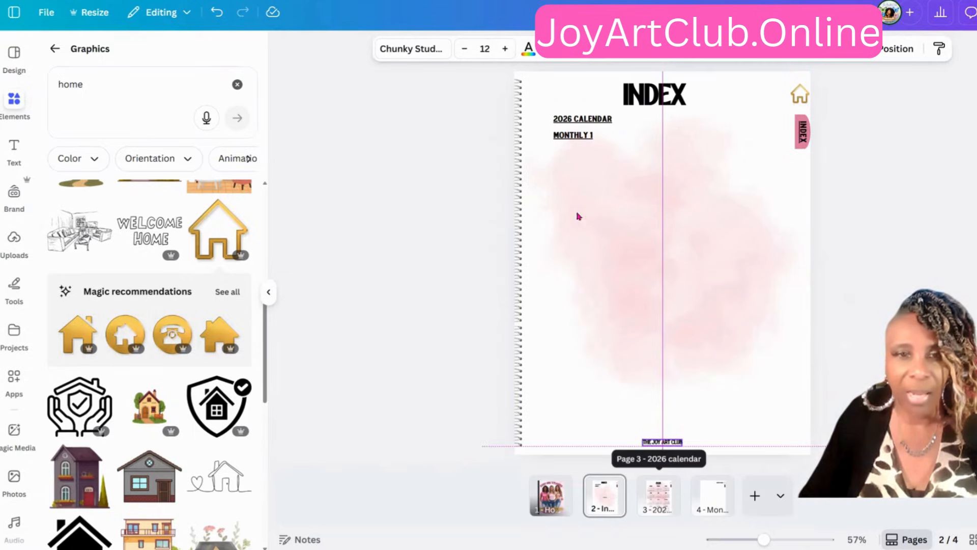
click(525, 52)
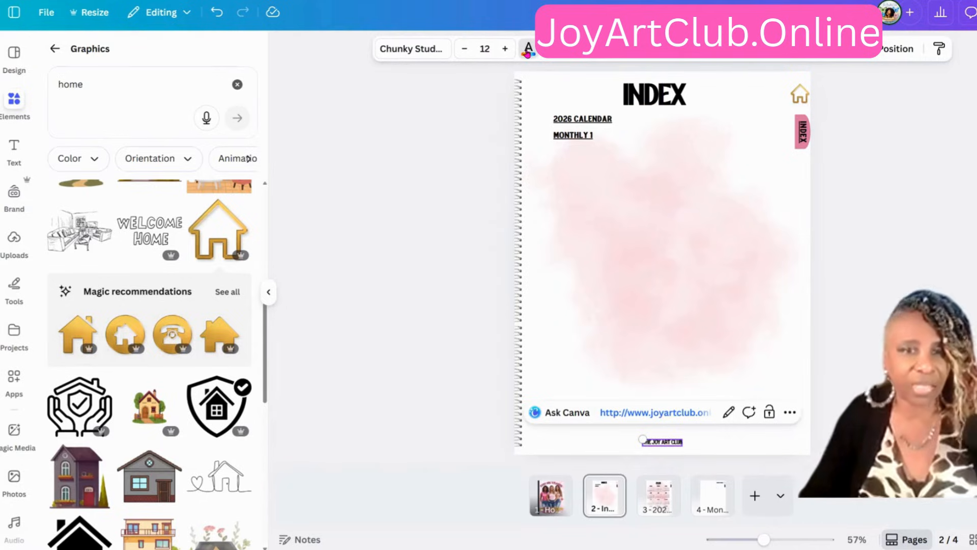
click(528, 53)
click(181, 476)
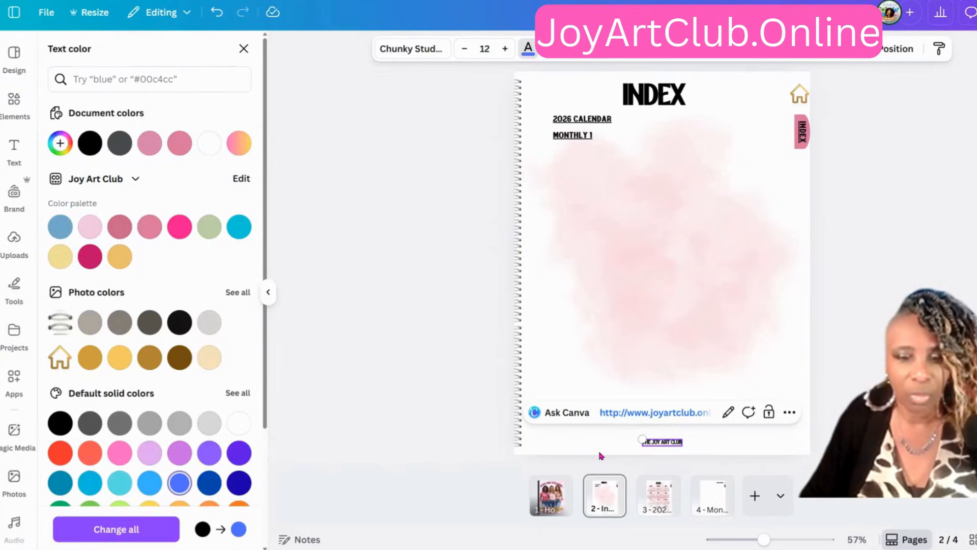
click(668, 451)
click(658, 444)
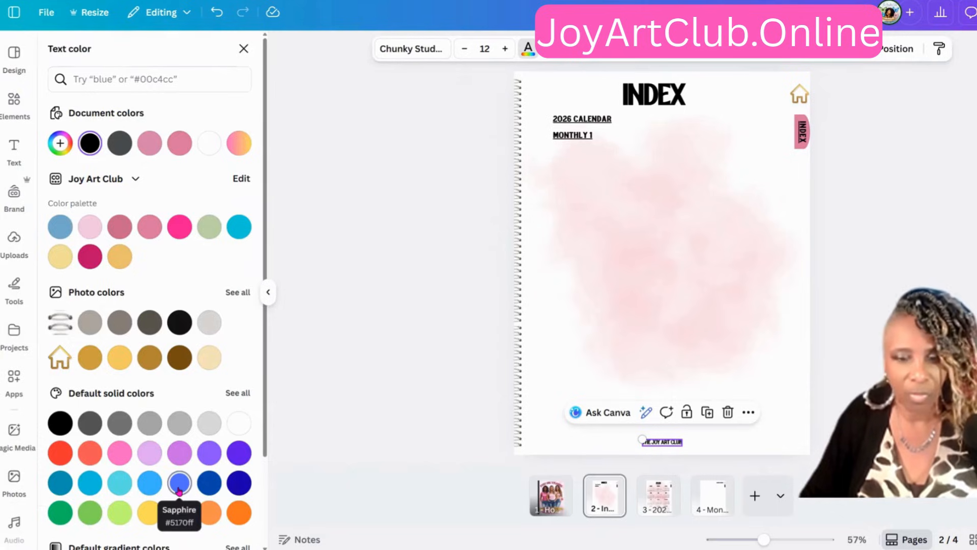
click(179, 484)
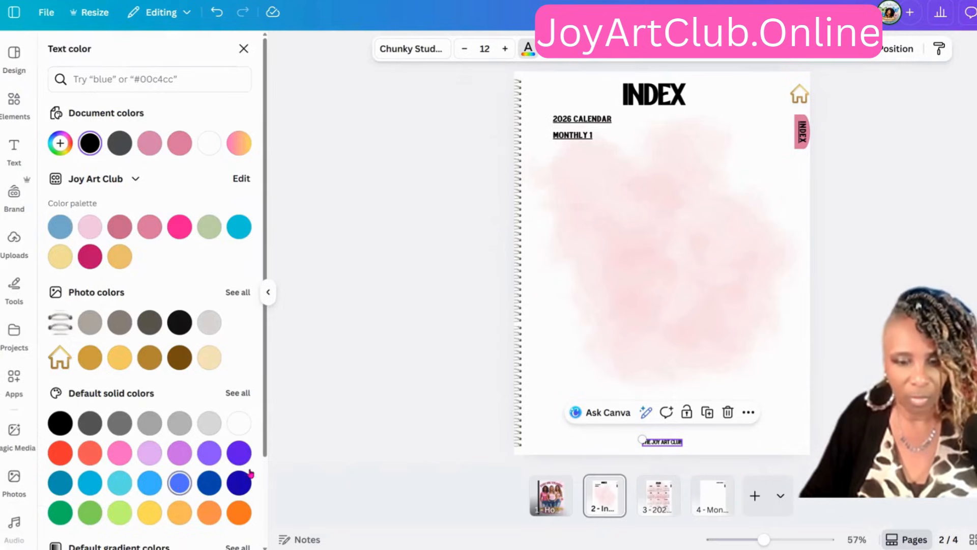
click(772, 436)
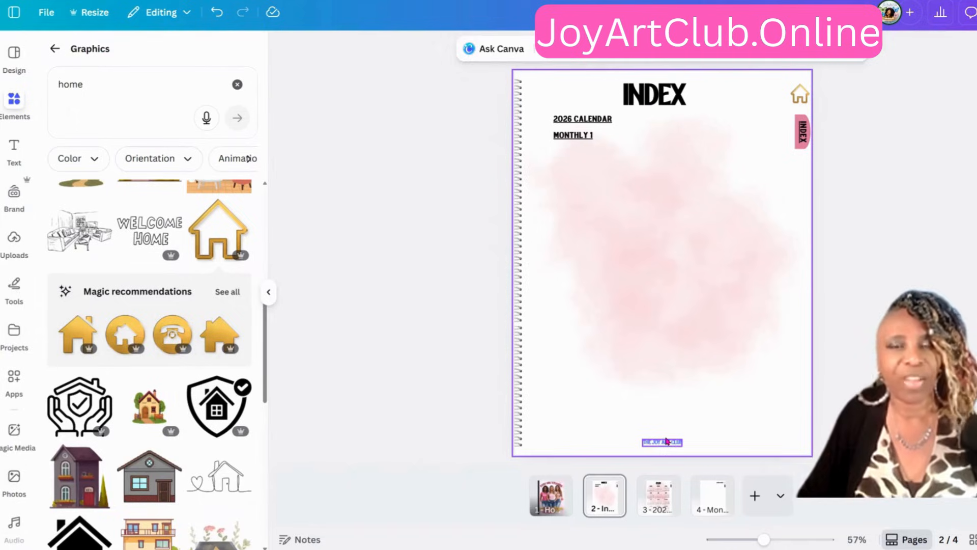
click(666, 441)
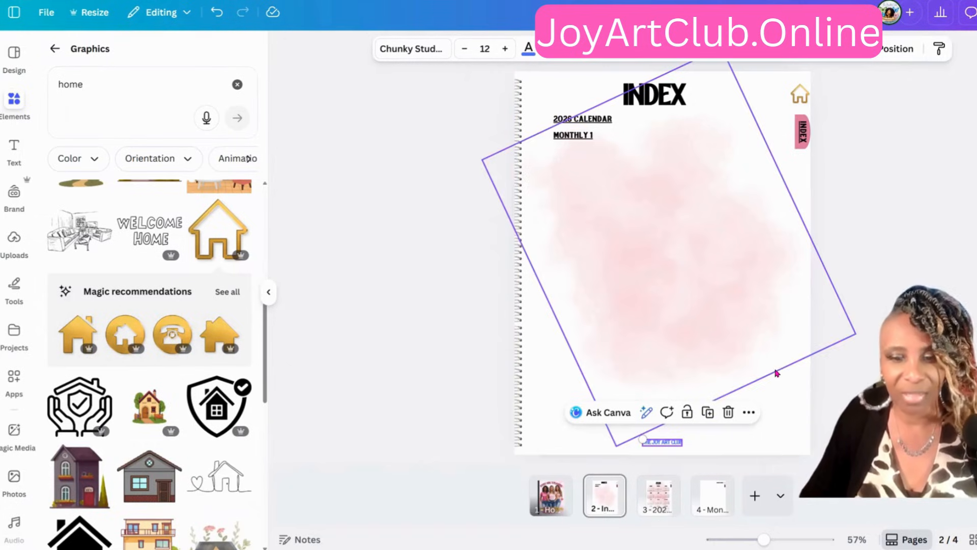
click(788, 419)
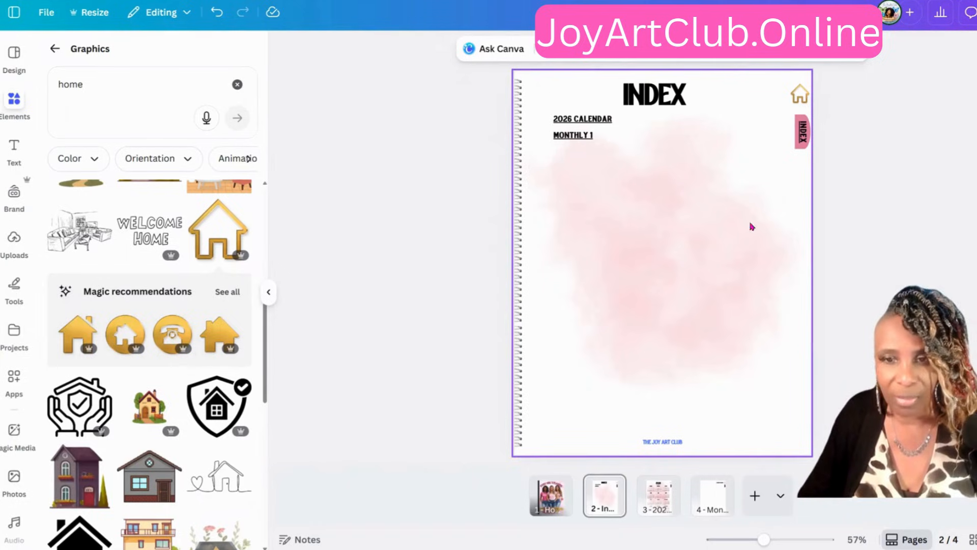
click(663, 443)
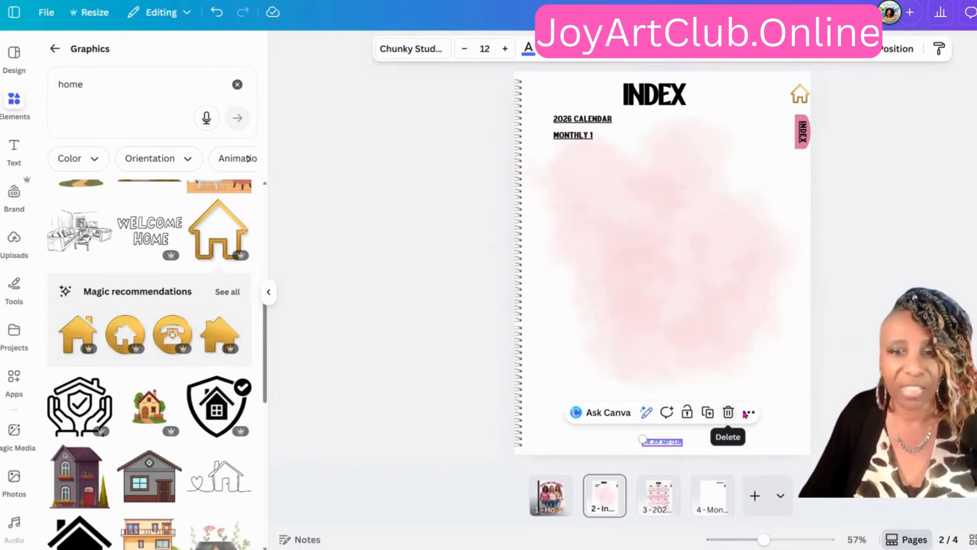
click(776, 393)
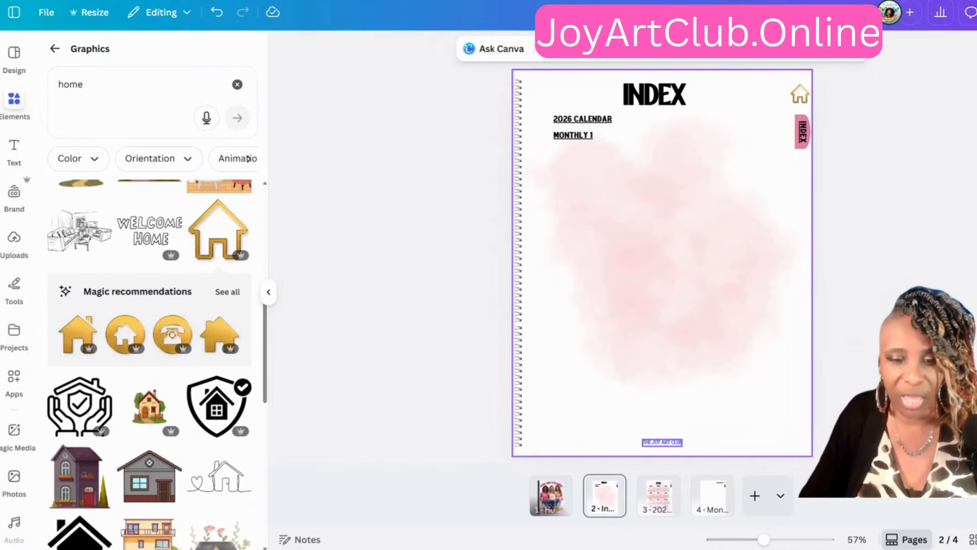
Step: Return to the cover page and download pages 1–4 of the planner as PDF Standard
click(548, 511)
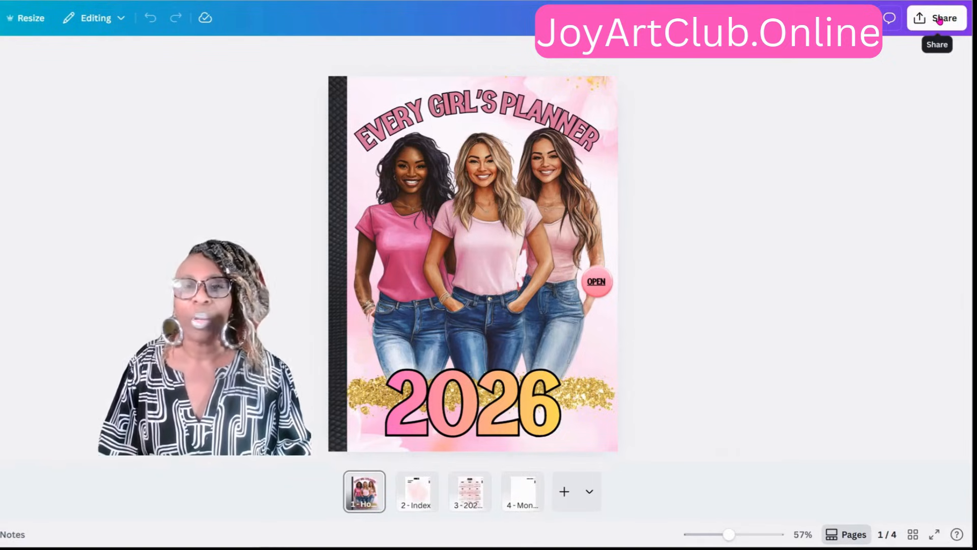
click(939, 20)
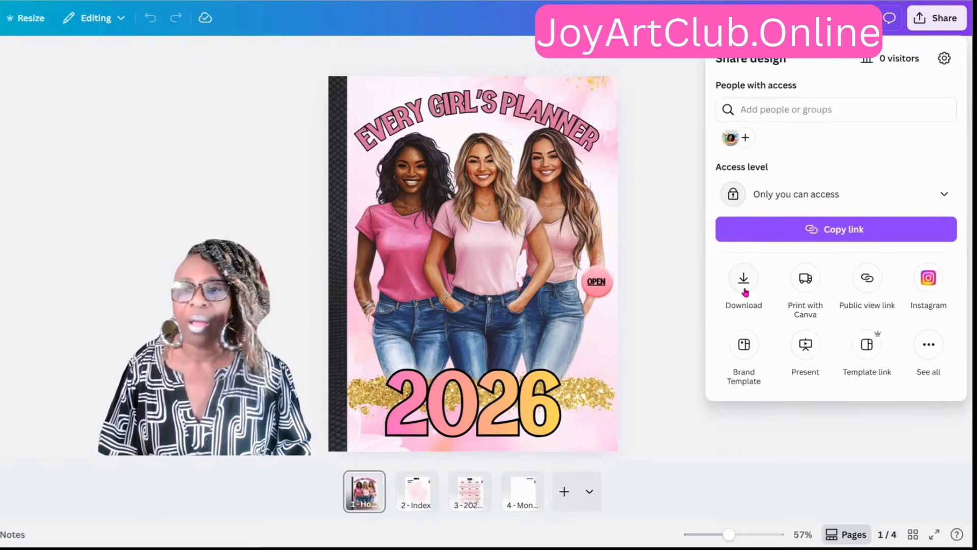
click(744, 291)
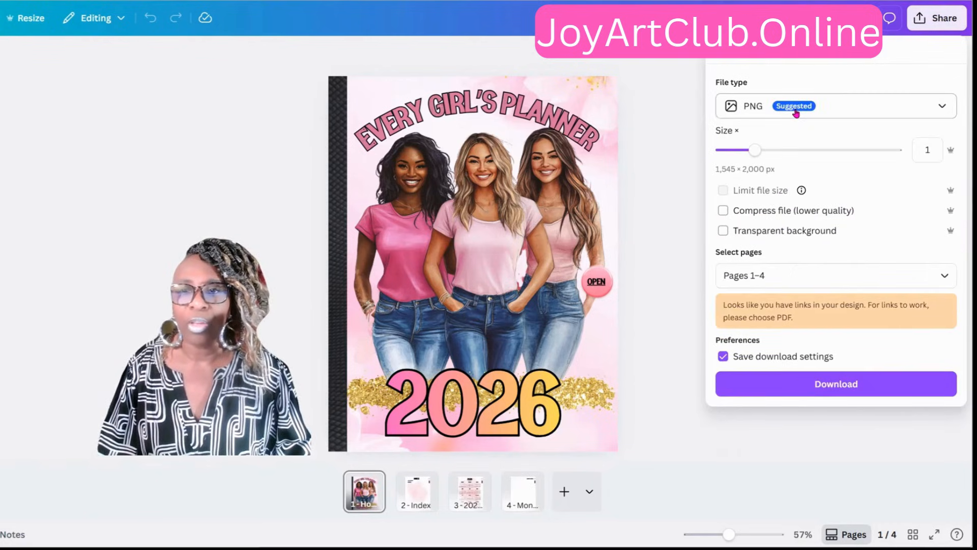
click(795, 113)
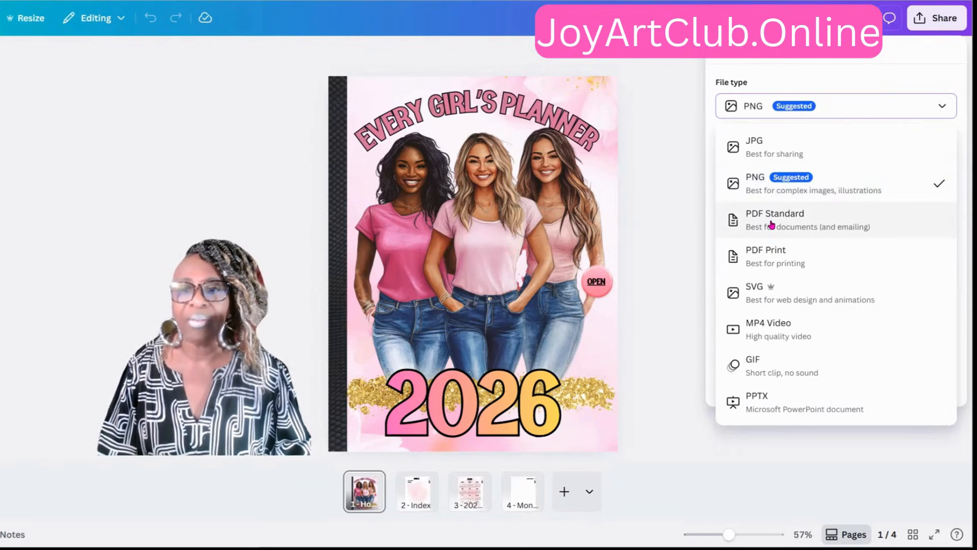
click(772, 223)
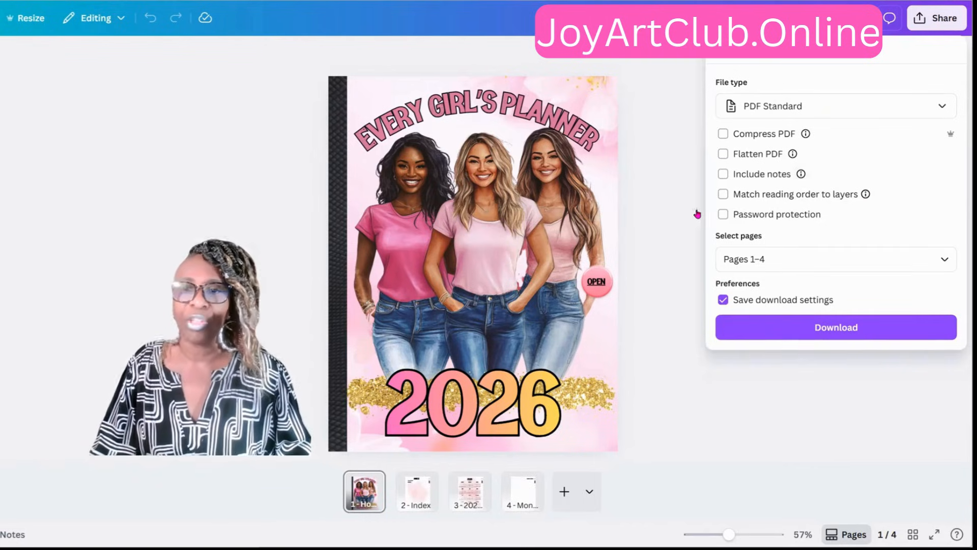
click(785, 332)
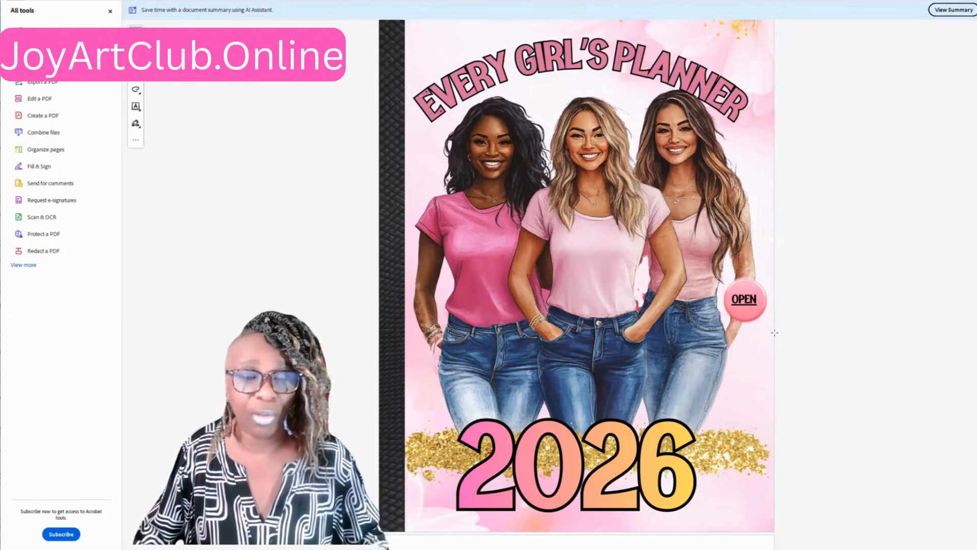
Step: In the exported PDF in Acrobat, test the cover's OPEN button, the 2026 CALENDAR and MONTHLY 1 entries, the INDEX tab and the home icon
click(747, 299)
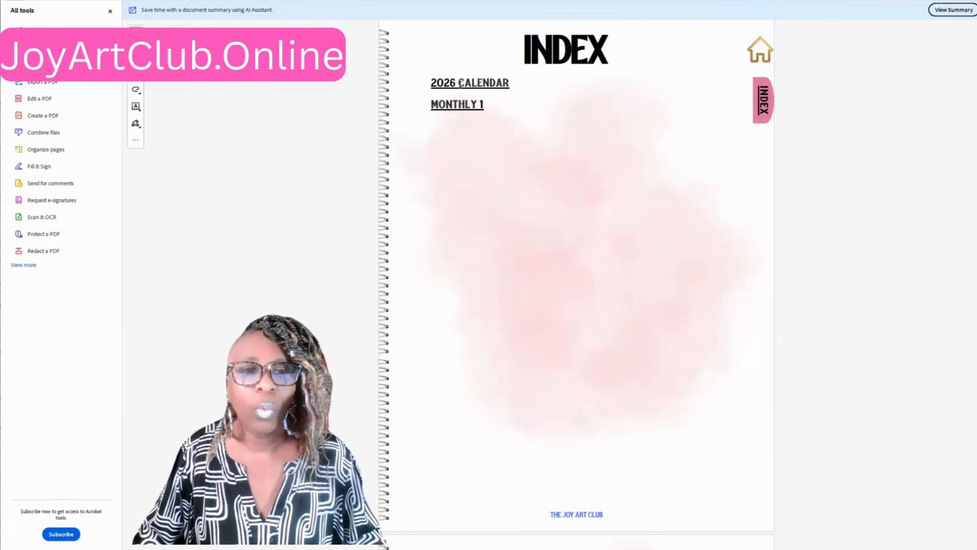
click(461, 84)
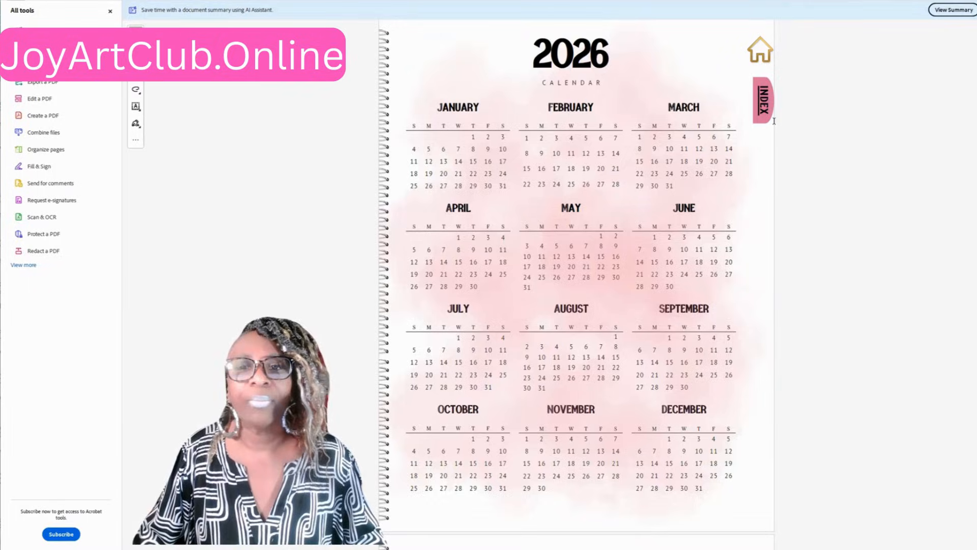
click(764, 108)
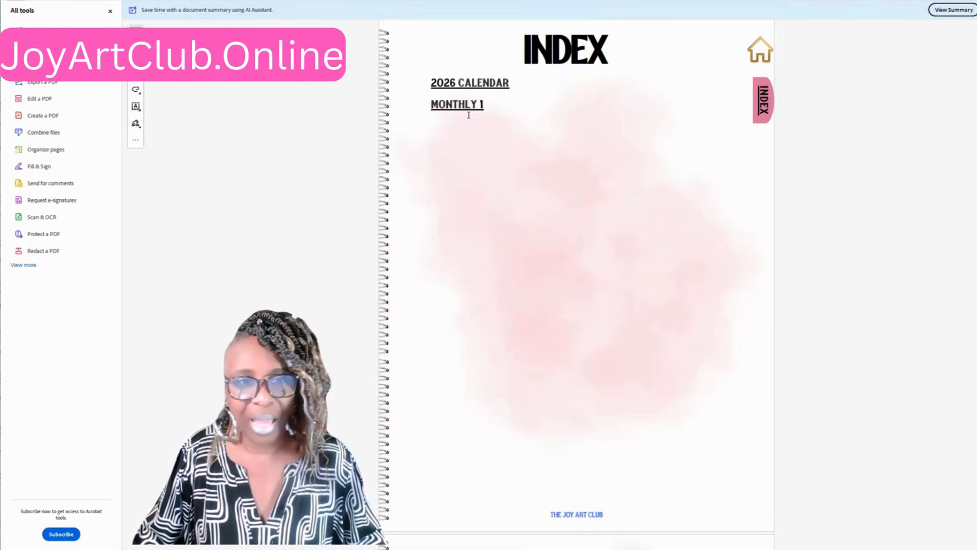
click(457, 107)
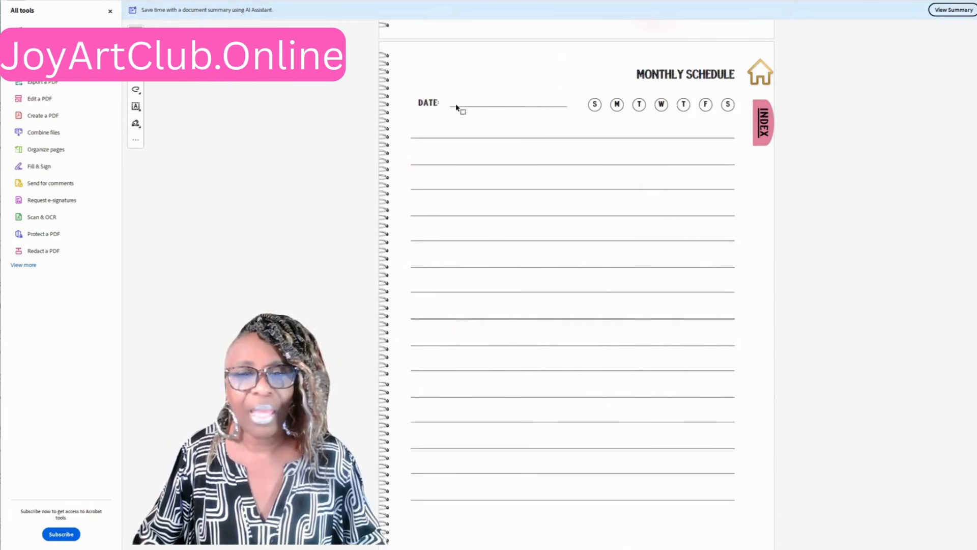
click(763, 73)
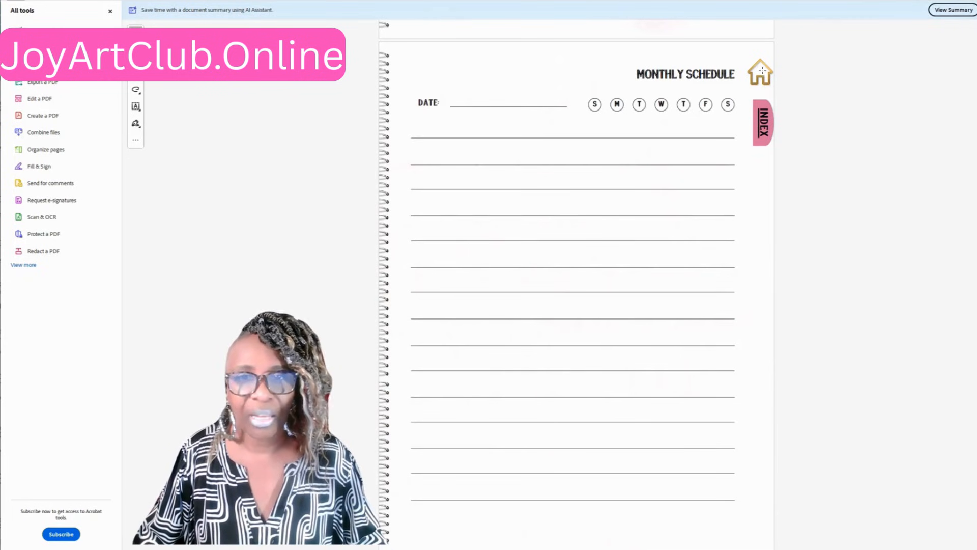